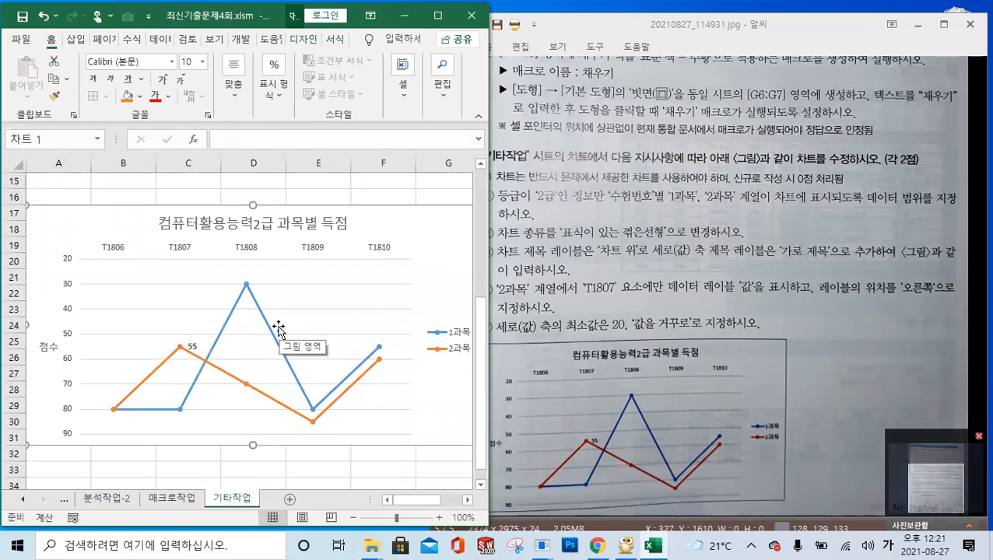
# - Go to the 계산작업 sheet and display the 문제 2 instruction image beside it, with questions 01 and 02 fully readable
pyautogui.click(64, 500)
pyautogui.click(64, 502)
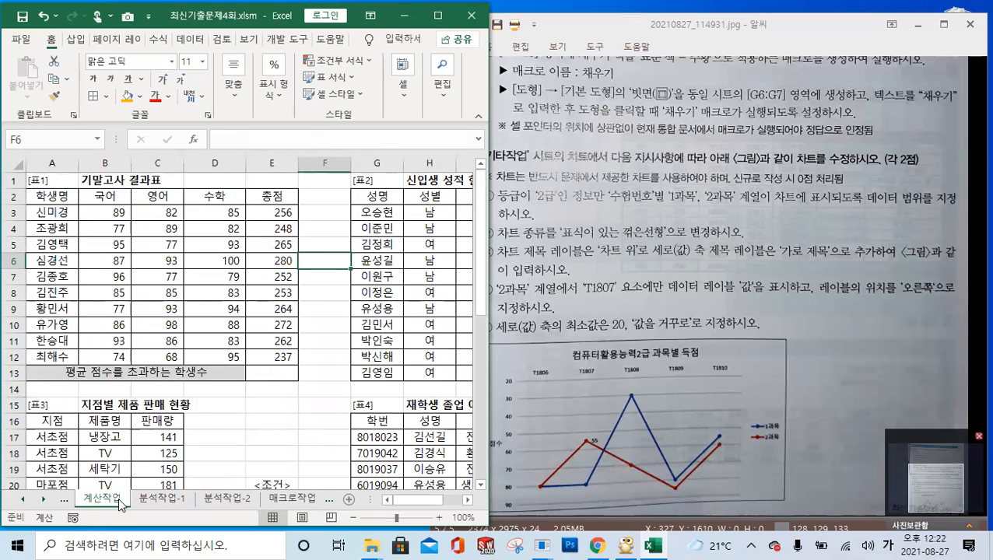
pyautogui.click(326, 357)
pyautogui.scroll(1, 593, 278)
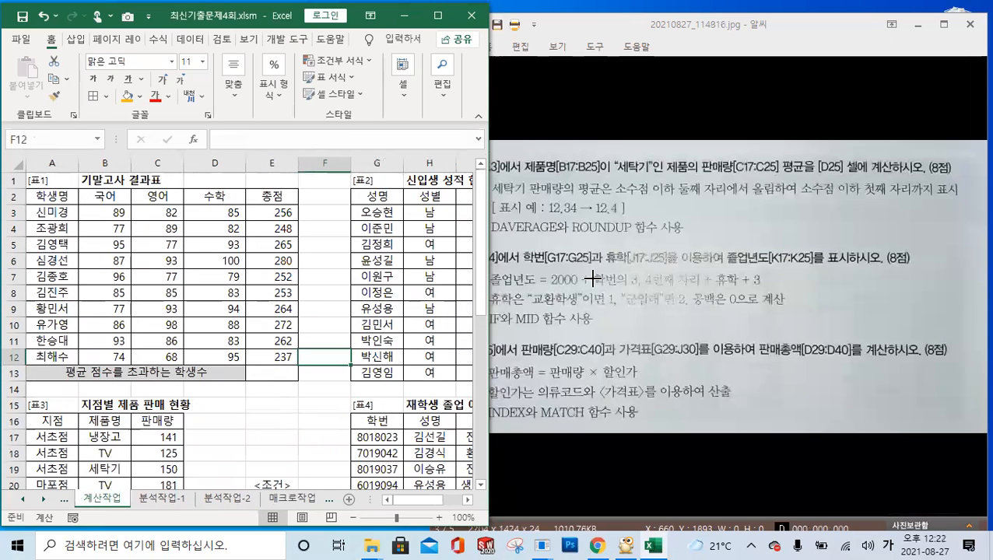
pyautogui.scroll(1, 593, 278)
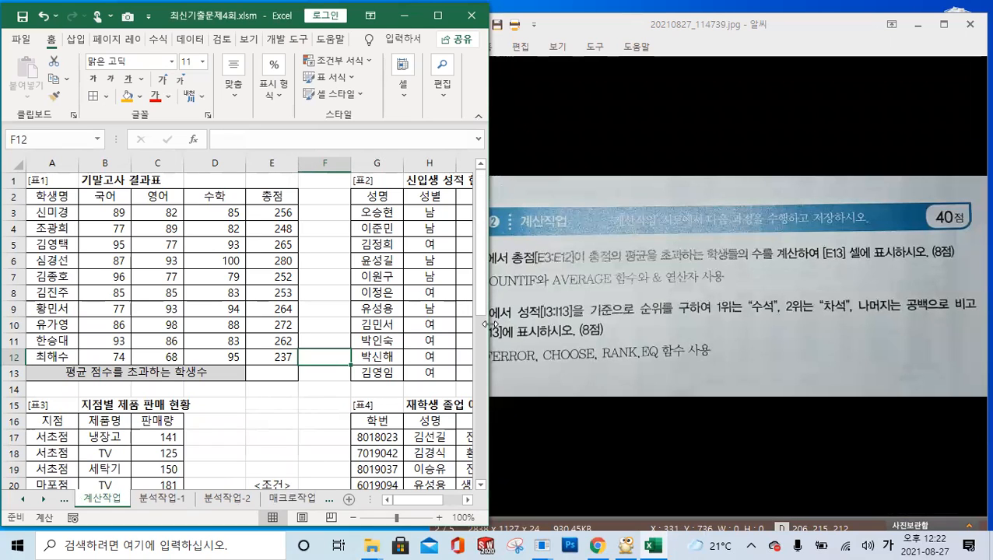
pyautogui.moveTo(490, 323); pyautogui.dragTo(442, 324)
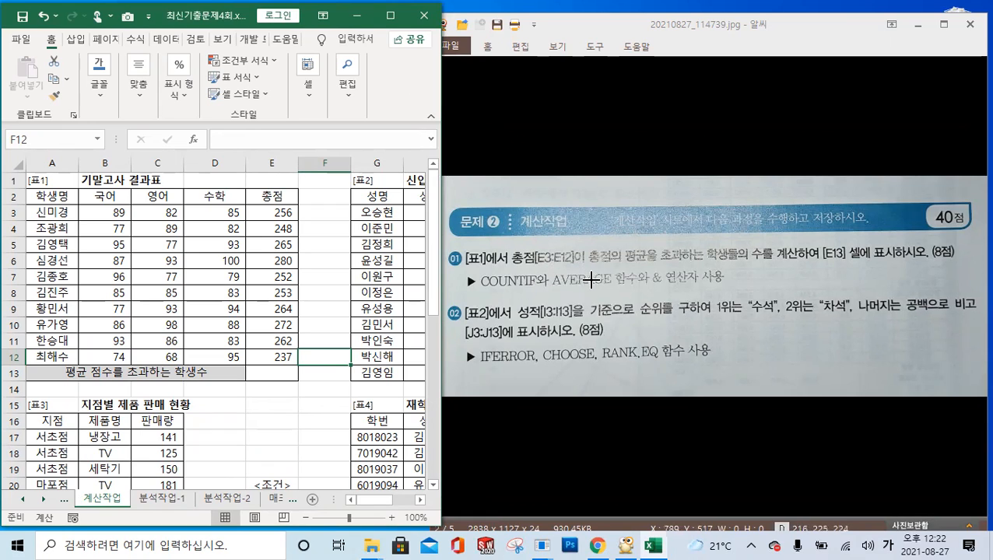
# - Start a COUNTIF formula in E13 with the 총점 range E3:E12 as its range argument
pyautogui.click(276, 376)
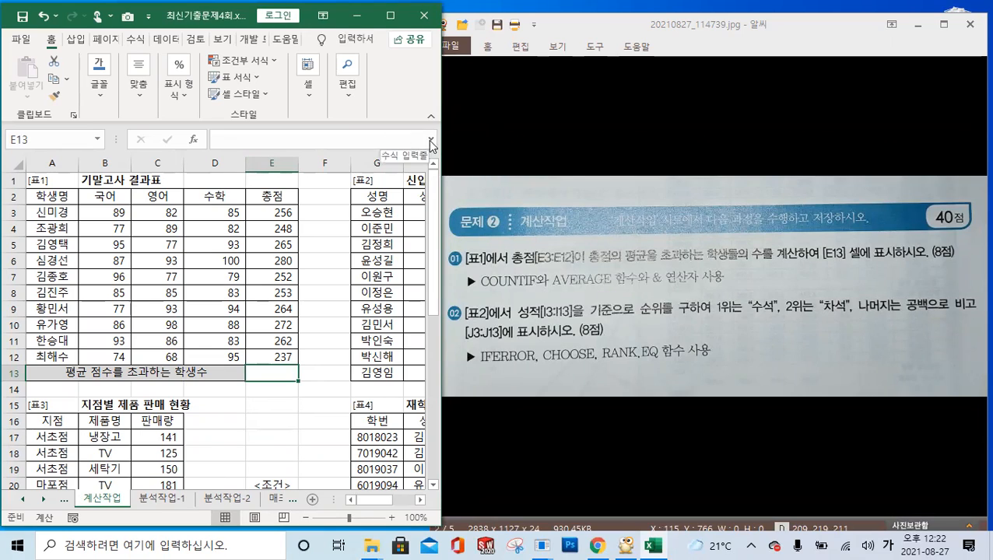
pyautogui.click(287, 140)
pyautogui.write('=ㅊ')
pyautogui.press('BackSpace')
pyautogui.press('Hangul')
pyautogui.write('coun')
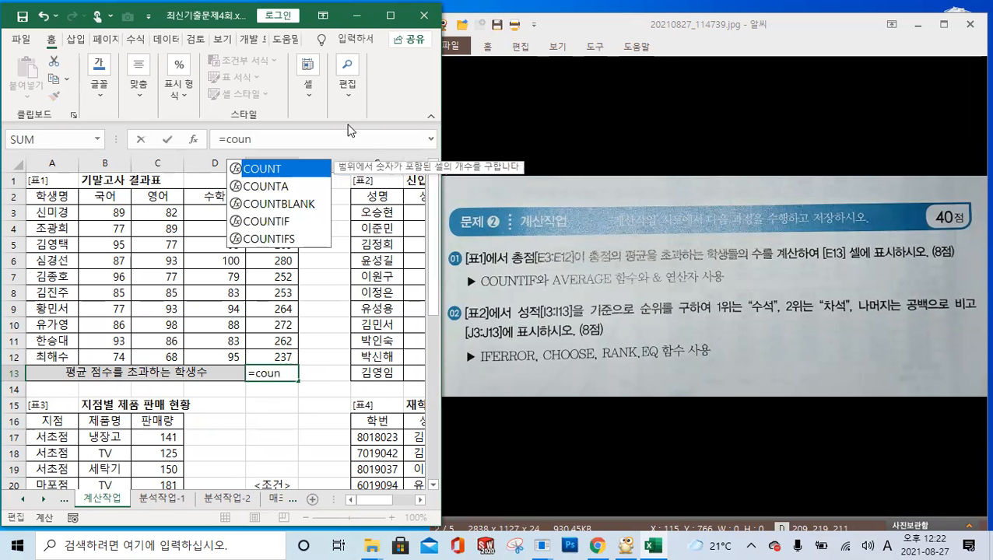
pyautogui.doubleClick(281, 225)
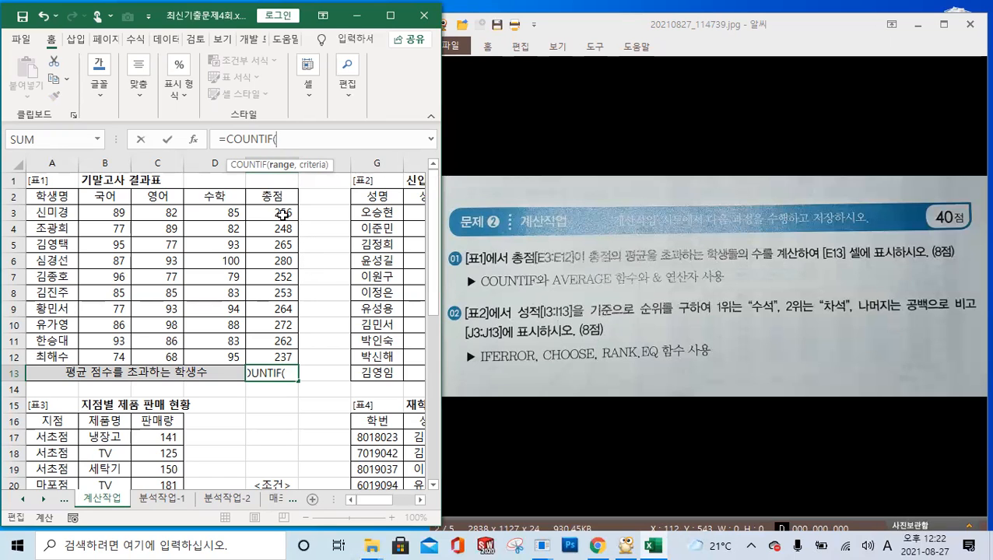
pyautogui.moveTo(281, 213); pyautogui.dragTo(282, 352)
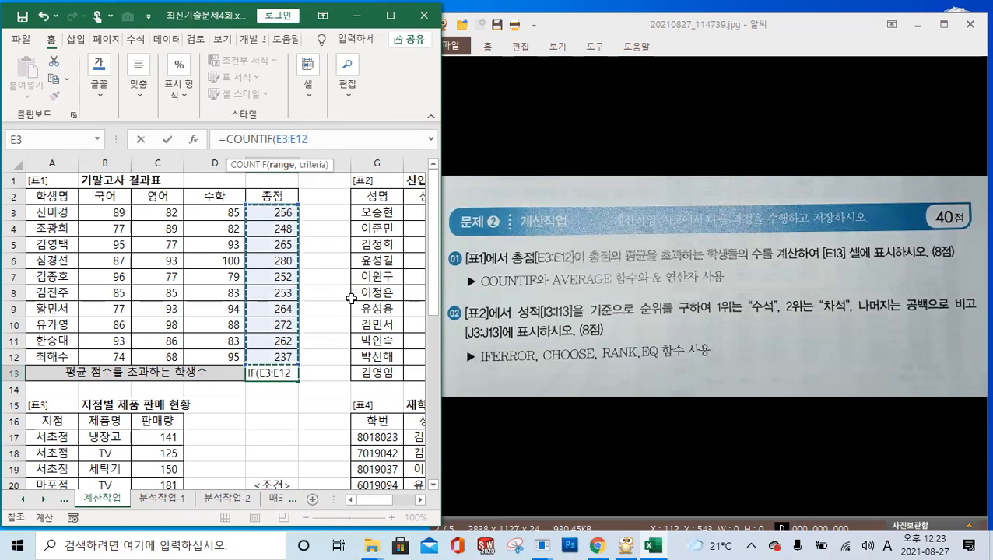
# - Add the criteria ">"&AVERAGE(E3:E12) to the COUNTIF formula and close both parentheses
pyautogui.write(',')
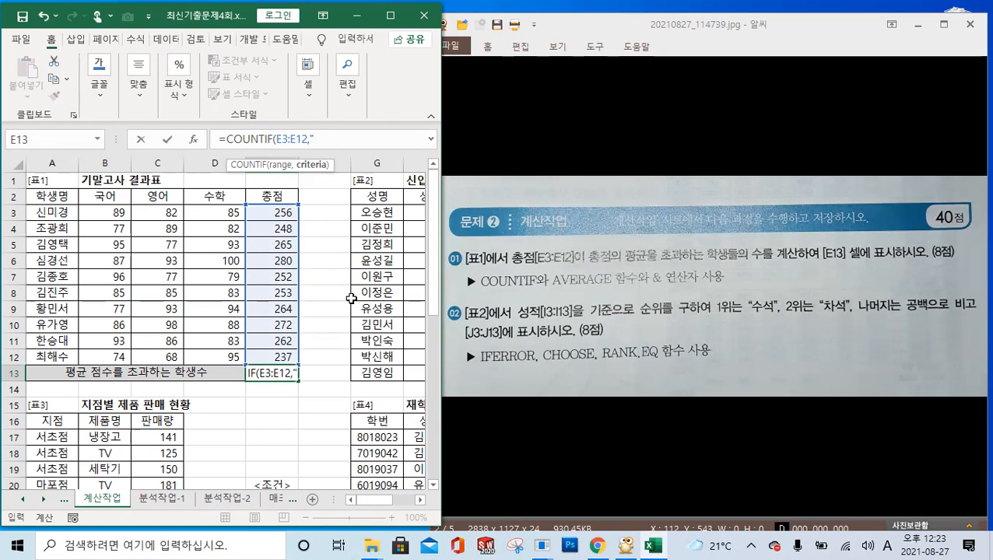
pyautogui.write('">')
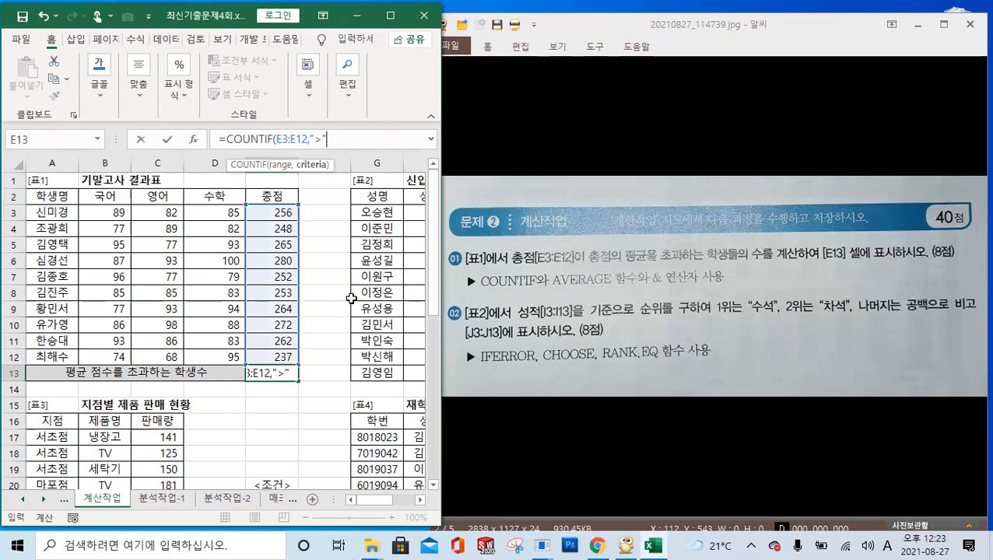
pyautogui.write('&a')
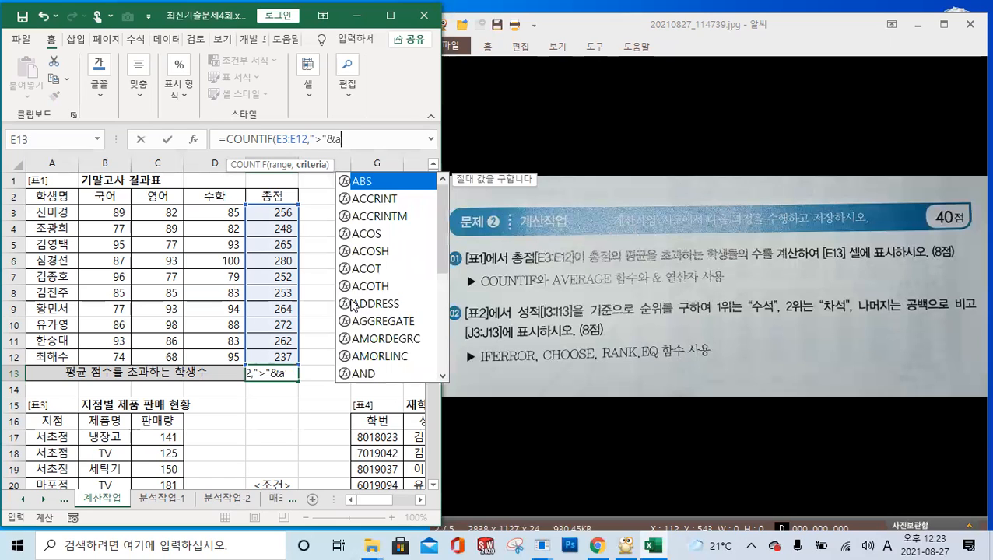
pyautogui.write('ver')
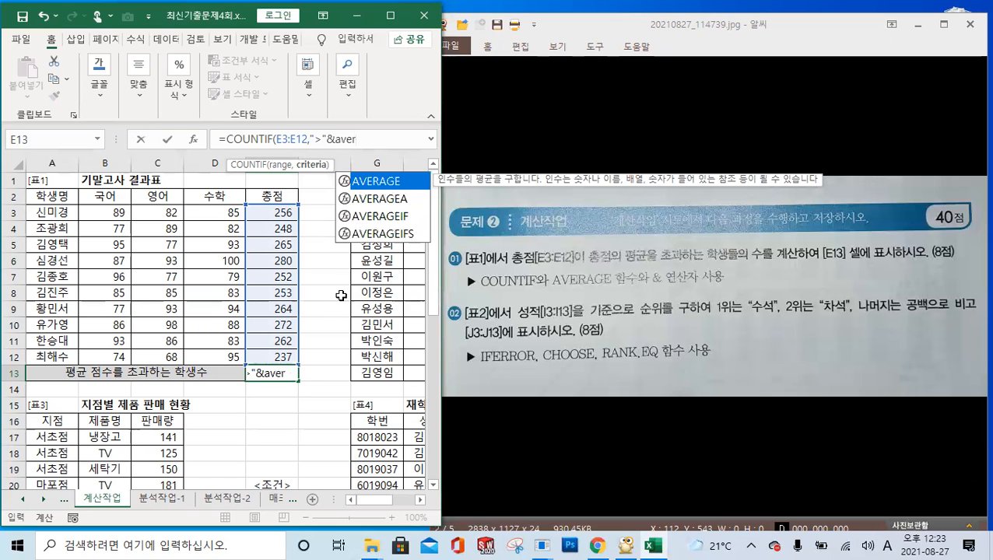
pyautogui.press('Tab')
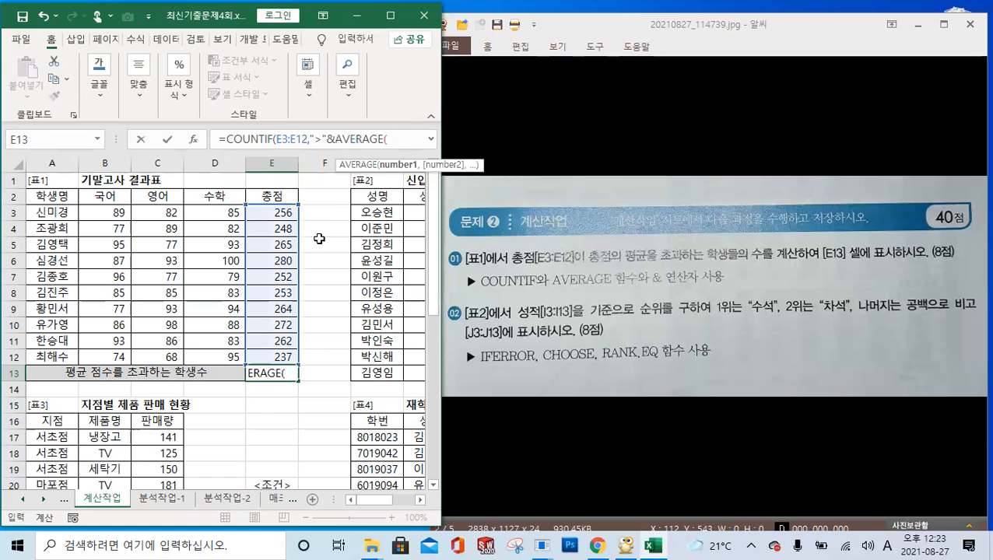
pyautogui.moveTo(286, 209); pyautogui.dragTo(277, 352)
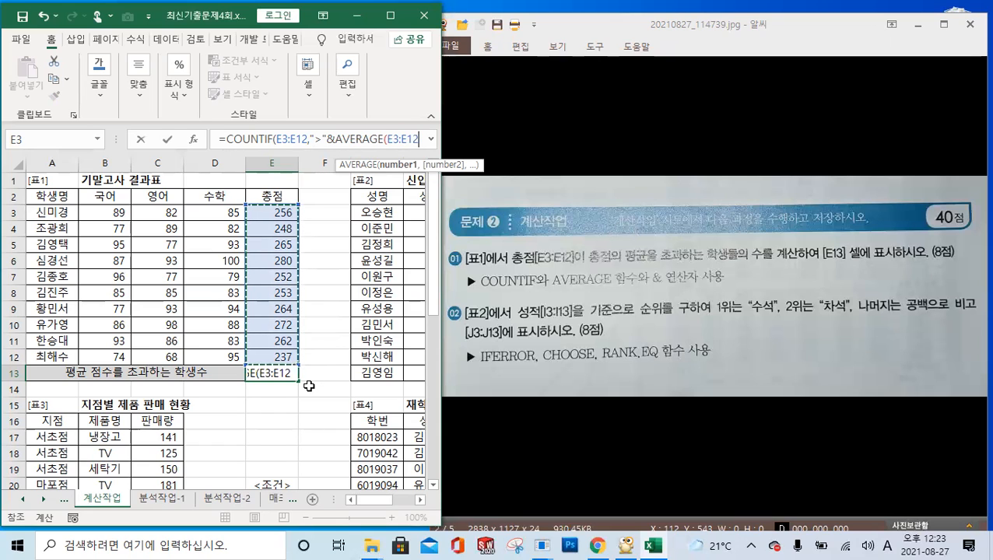
pyautogui.write(')')
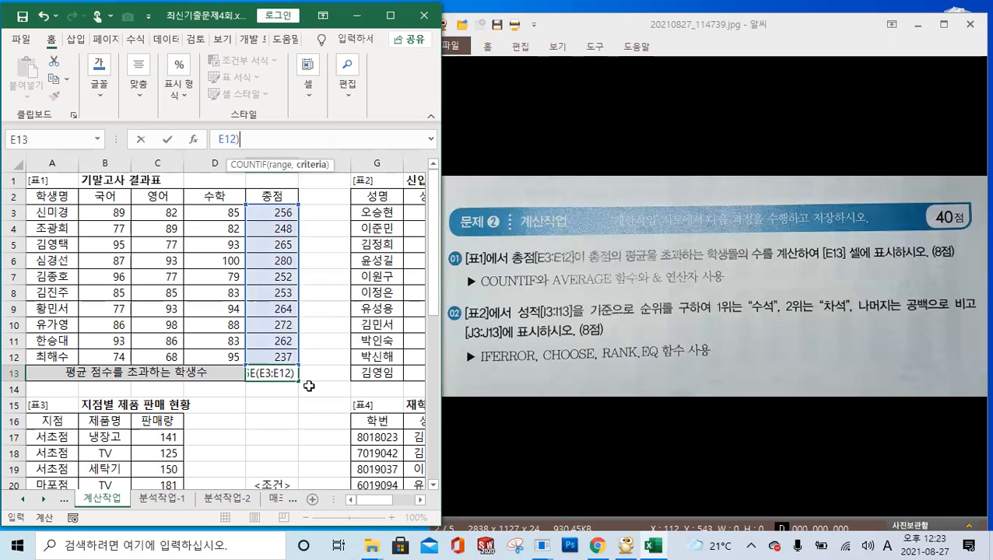
pyautogui.write(')')
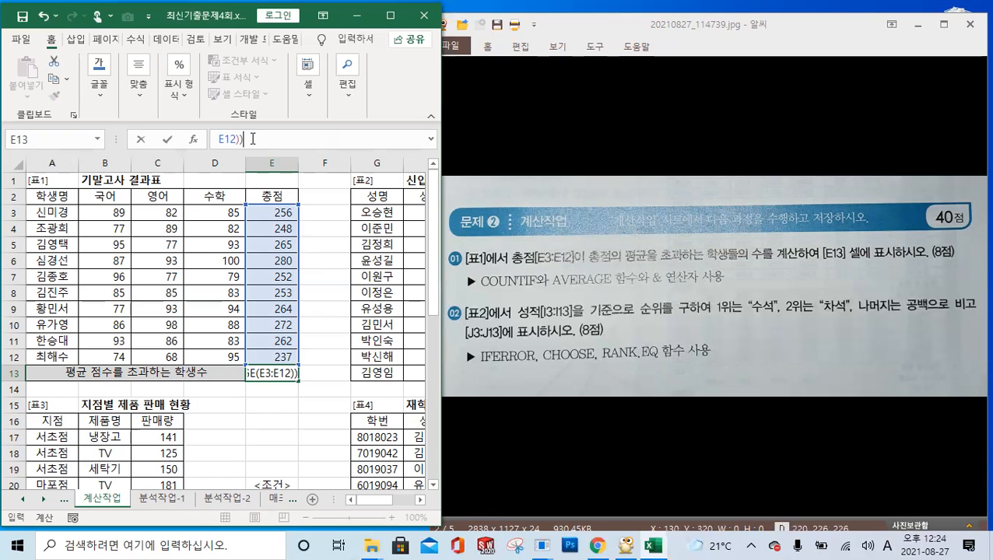
# - Widen the spreadsheet window to check the full COUNTIF formula, including its & operator and criteria, and commit it in E13
pyautogui.moveTo(246, 141); pyautogui.dragTo(146, 144)
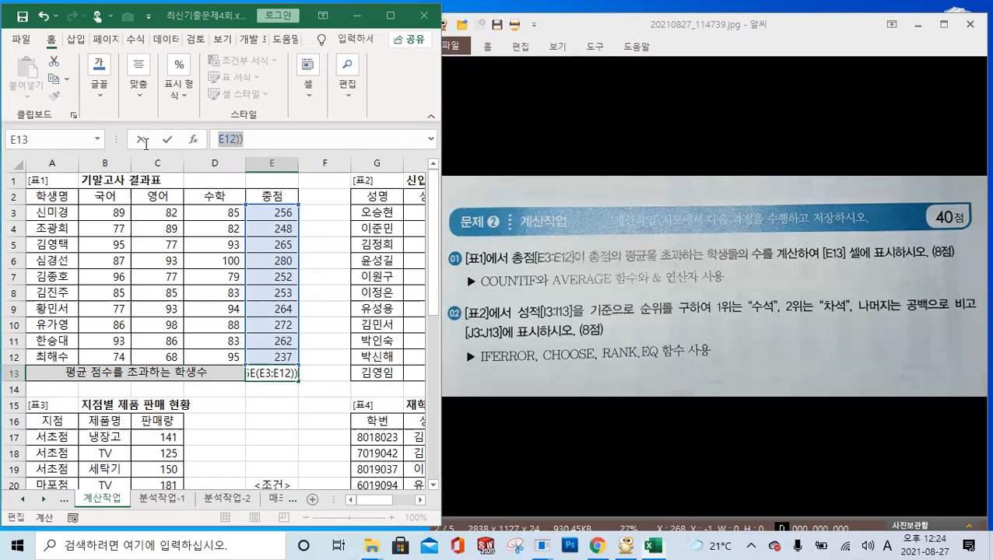
pyautogui.click(219, 140)
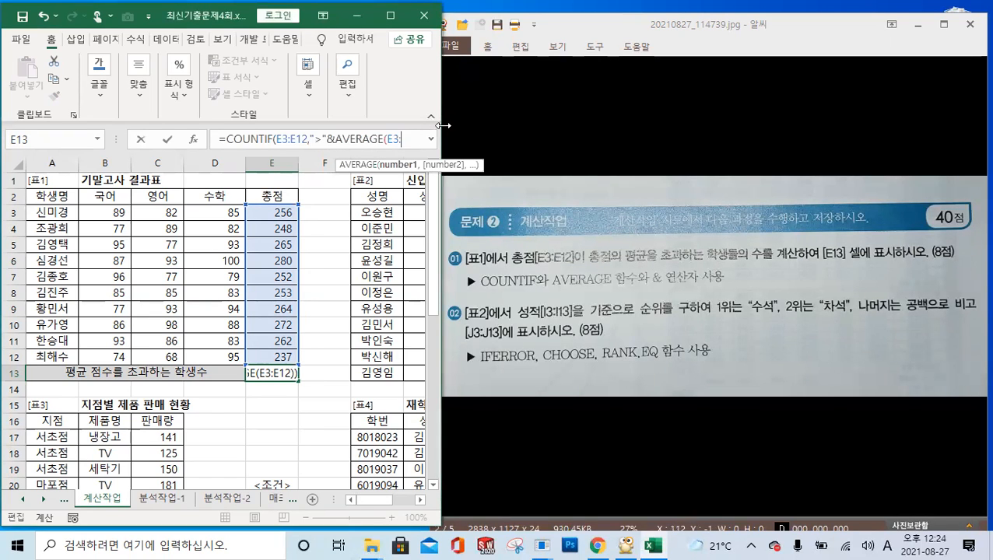
pyautogui.moveTo(443, 126); pyautogui.dragTo(546, 126)
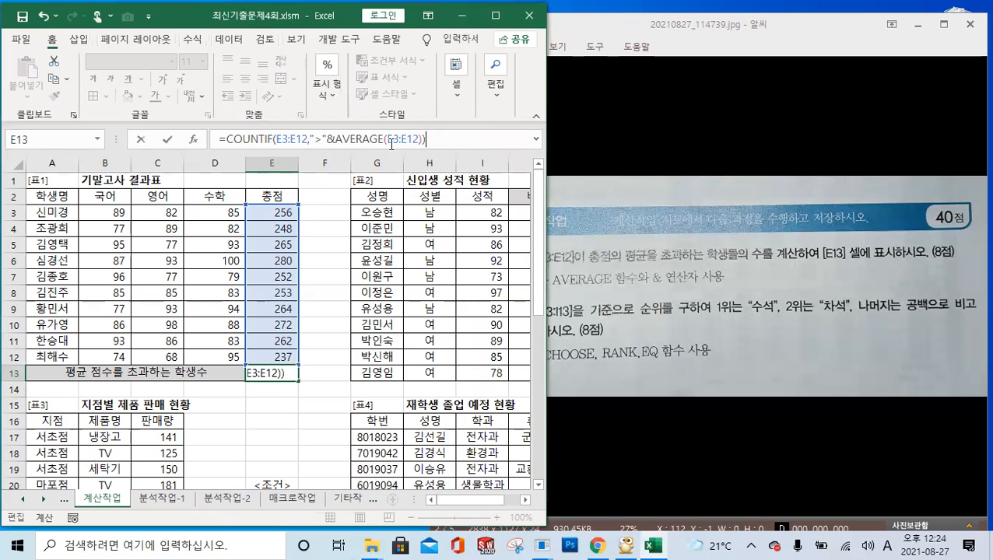
pyautogui.click(332, 138)
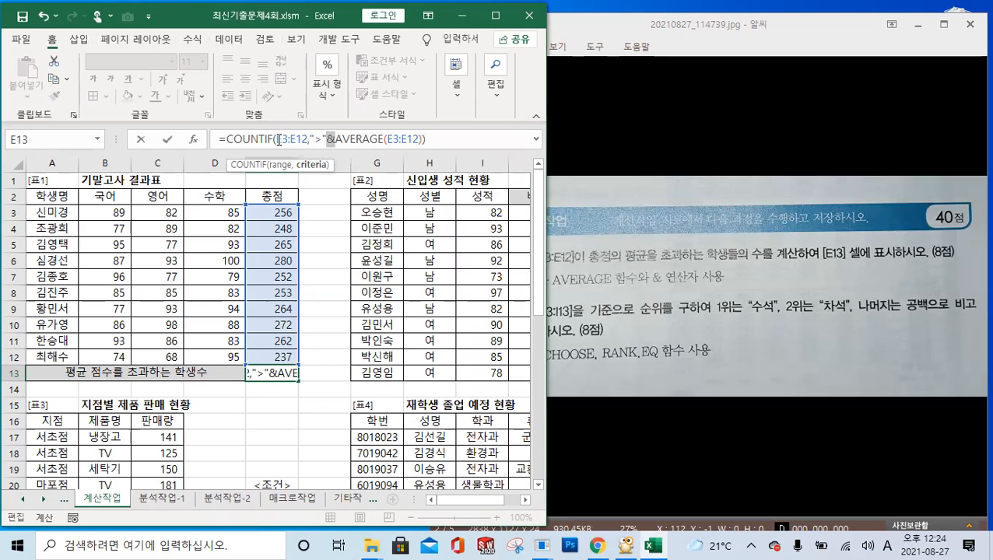
pyautogui.moveTo(275, 138); pyautogui.dragTo(327, 140)
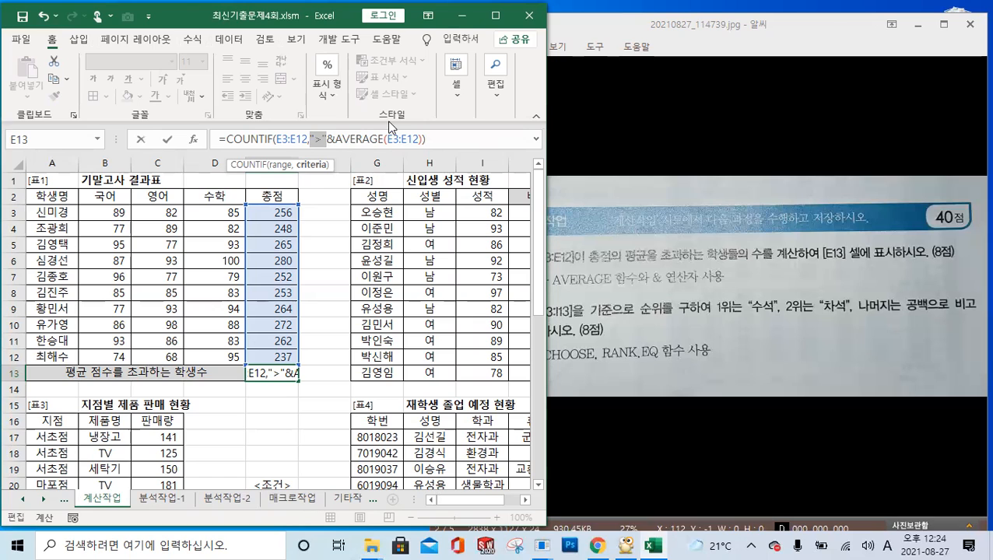
pyautogui.click(332, 137)
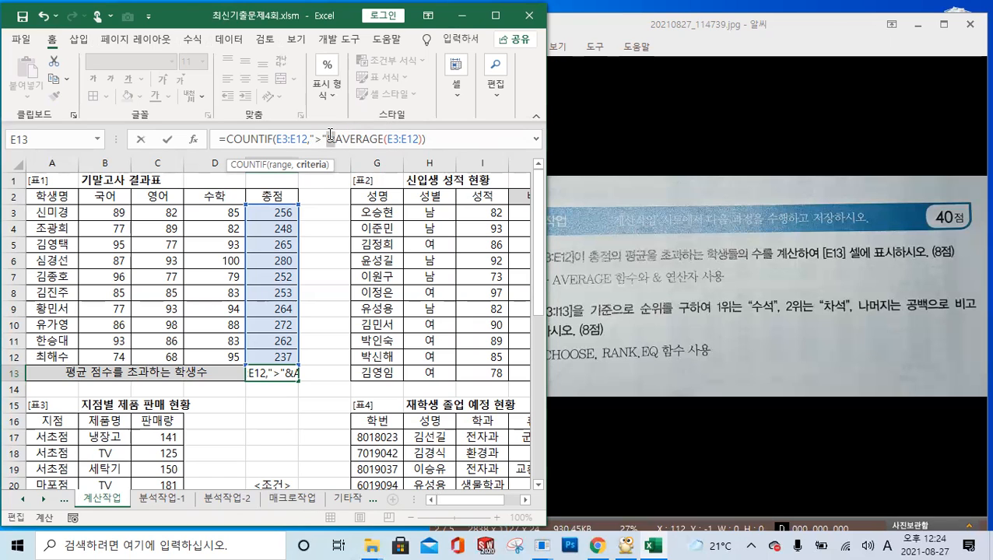
pyautogui.moveTo(335, 138); pyautogui.dragTo(311, 138)
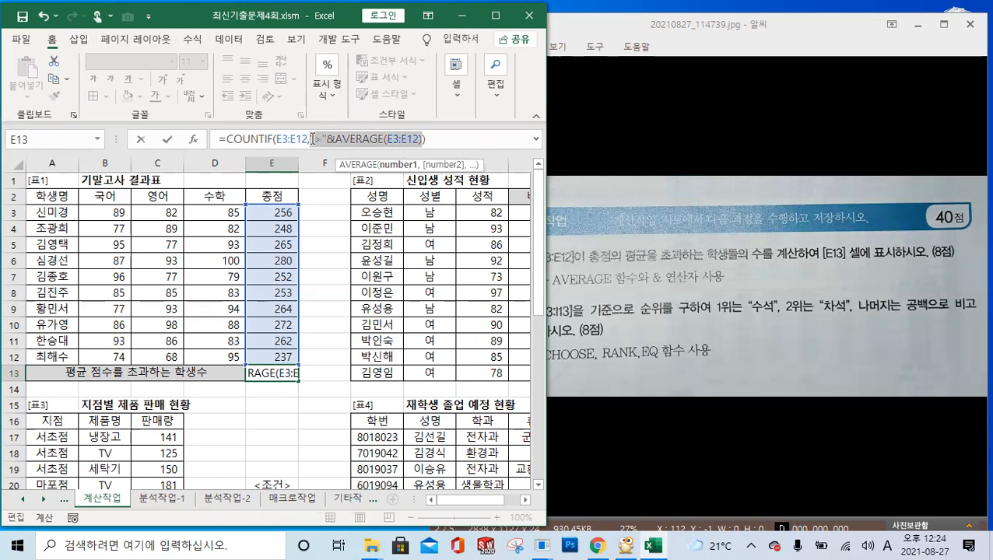
pyautogui.click(438, 143)
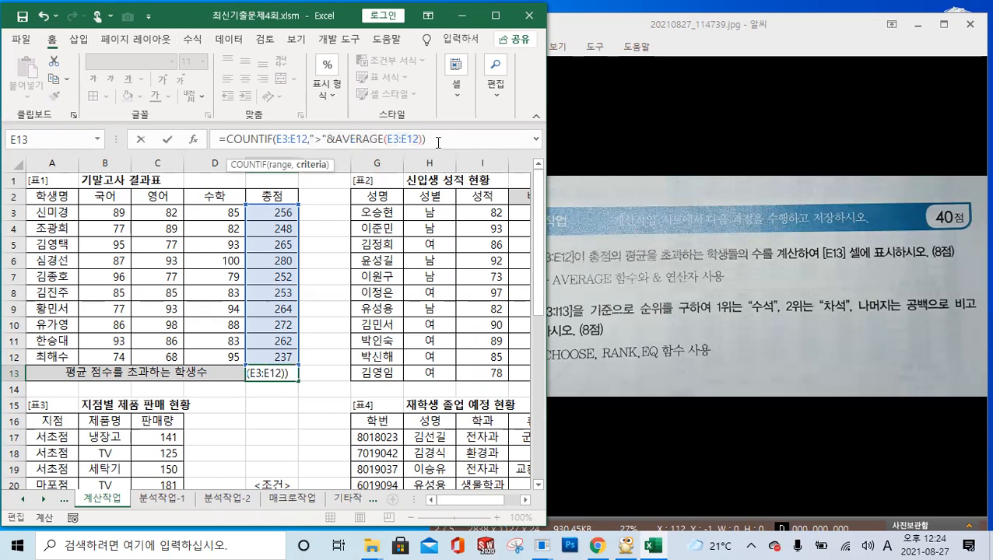
pyautogui.click(168, 140)
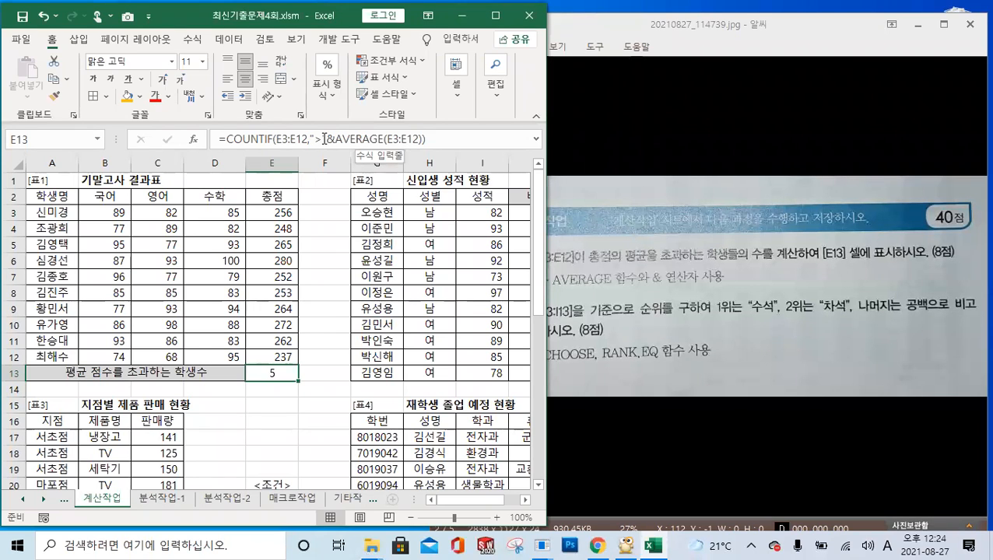
# - Re-examine the ">" operator, the & joiner and the AVERAGE part of the formula in E13, leaving it as is
pyautogui.moveTo(327, 139); pyautogui.dragTo(310, 140)
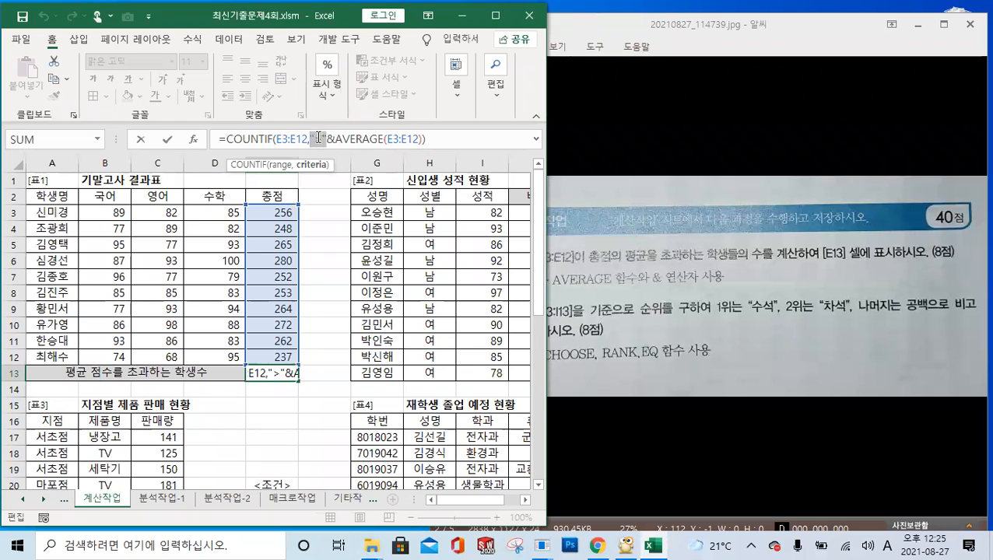
pyautogui.moveTo(335, 141); pyautogui.dragTo(422, 140)
pyautogui.click(337, 143)
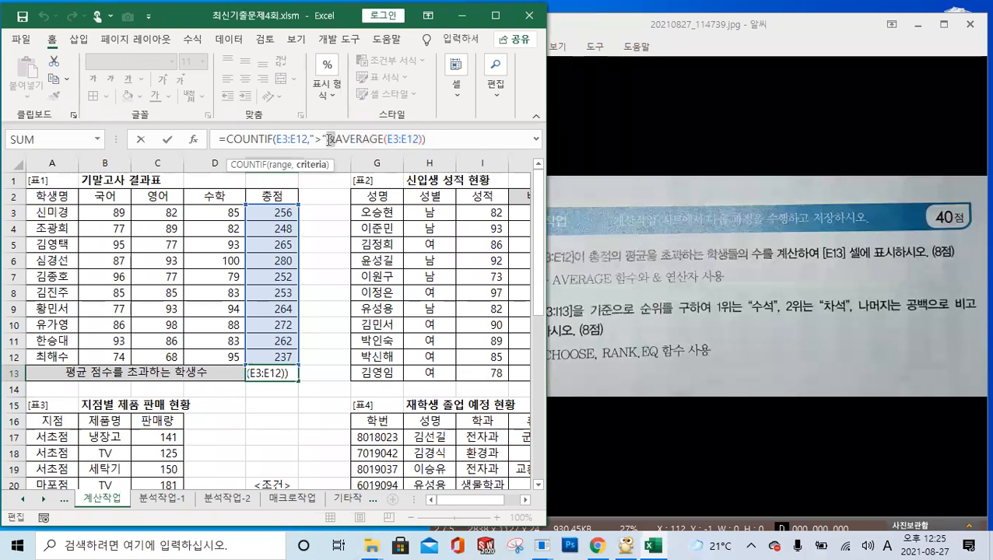
pyautogui.click(442, 138)
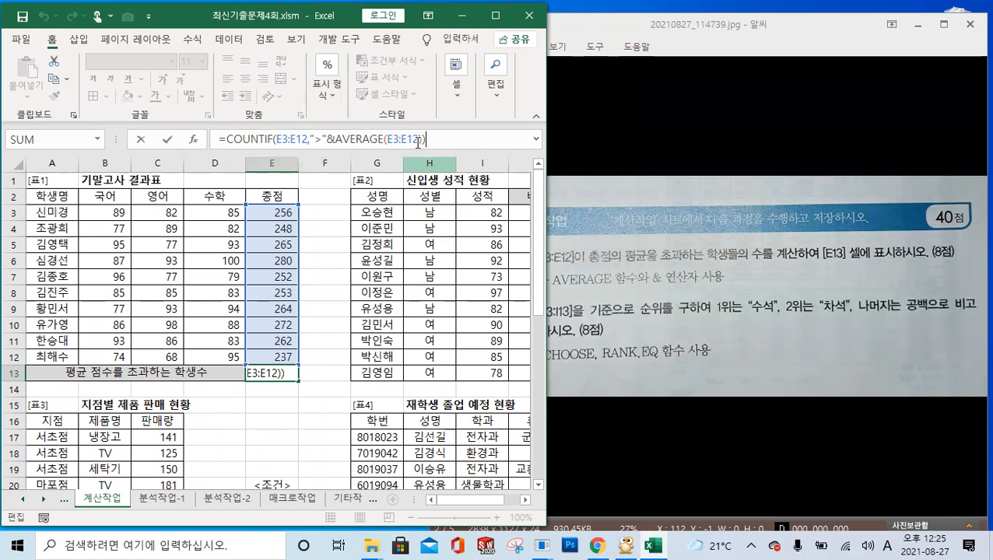
pyautogui.click(168, 140)
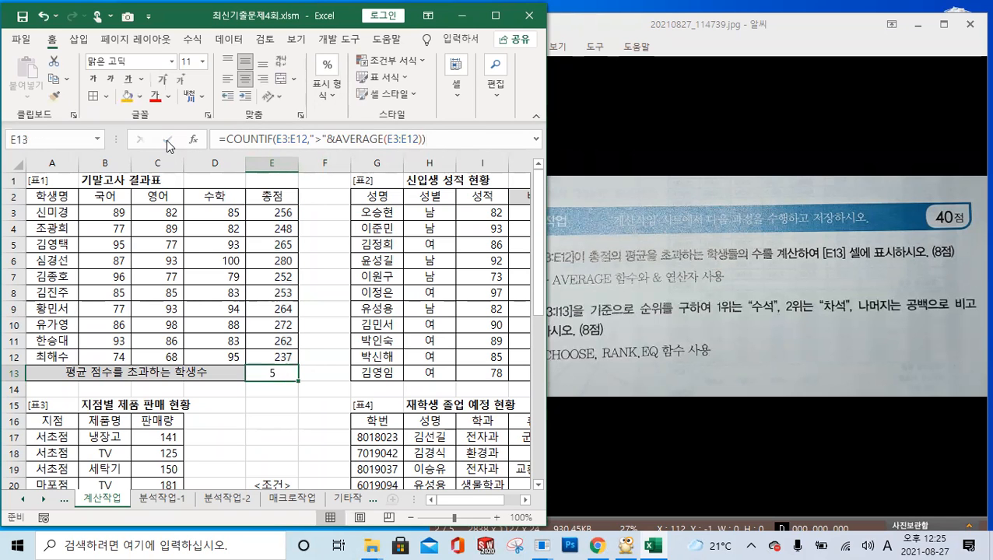
# - Reread question 02 and start a formula in J3, the first 비고 cell of [표2], with the IFERROR function
pyautogui.moveTo(450, 501); pyautogui.dragTo(485, 498)
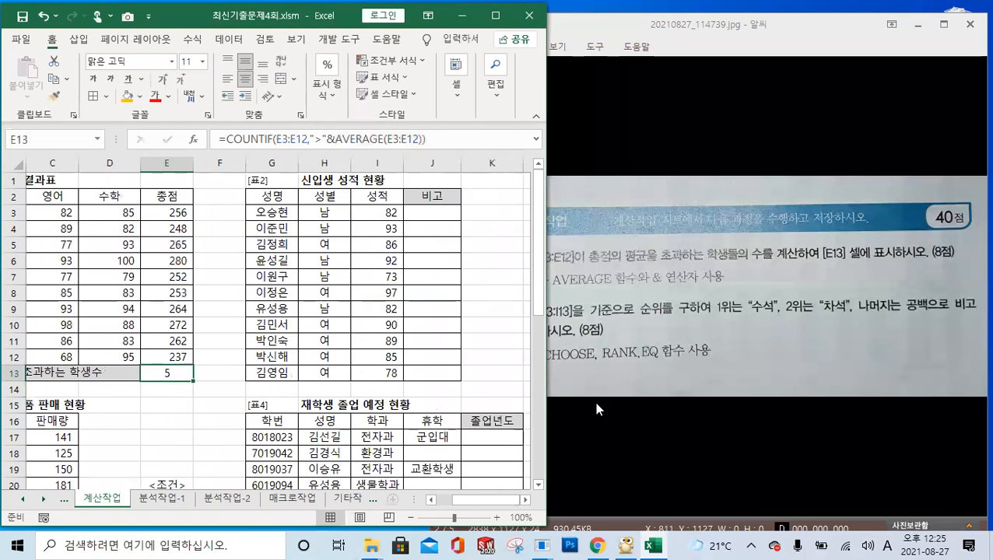
pyautogui.click(606, 395)
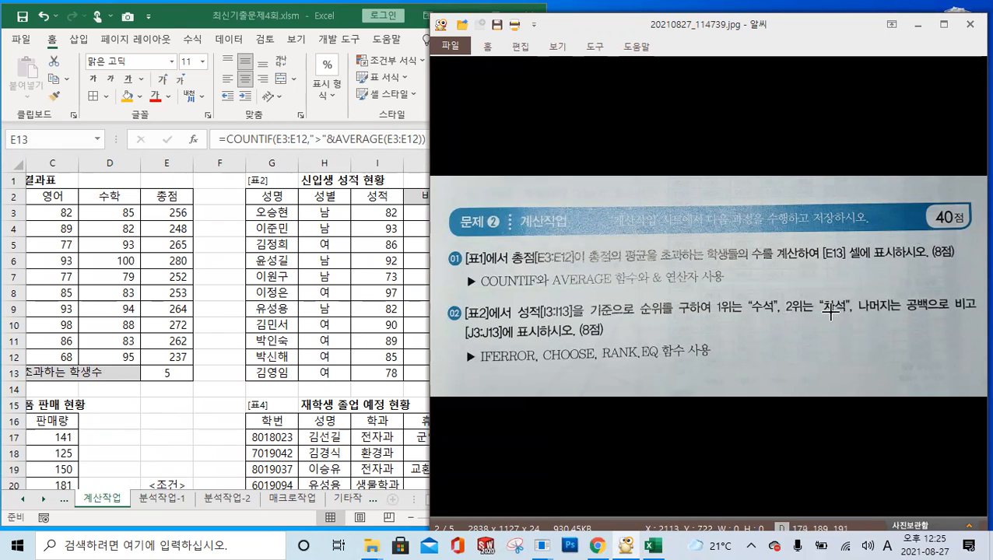
pyautogui.click(381, 286)
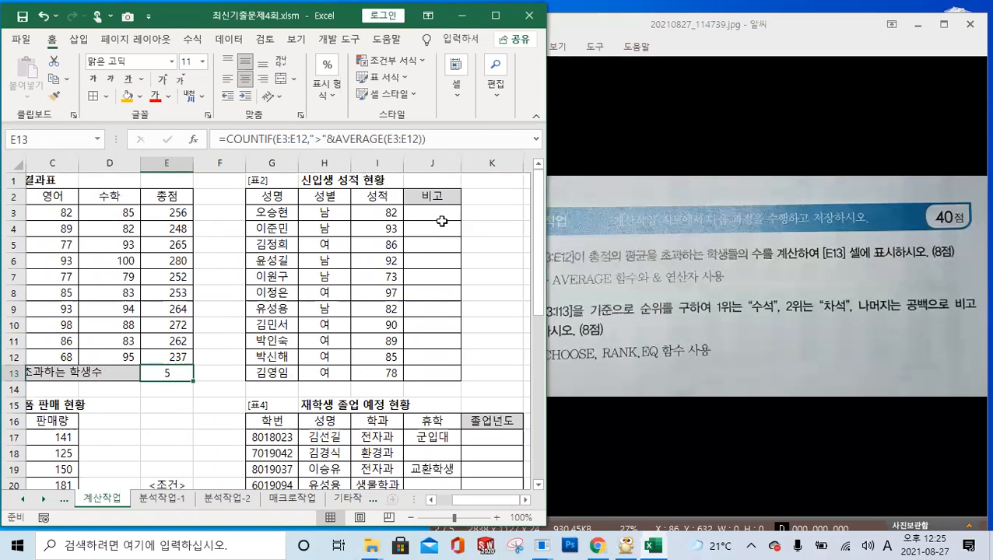
pyautogui.click(441, 215)
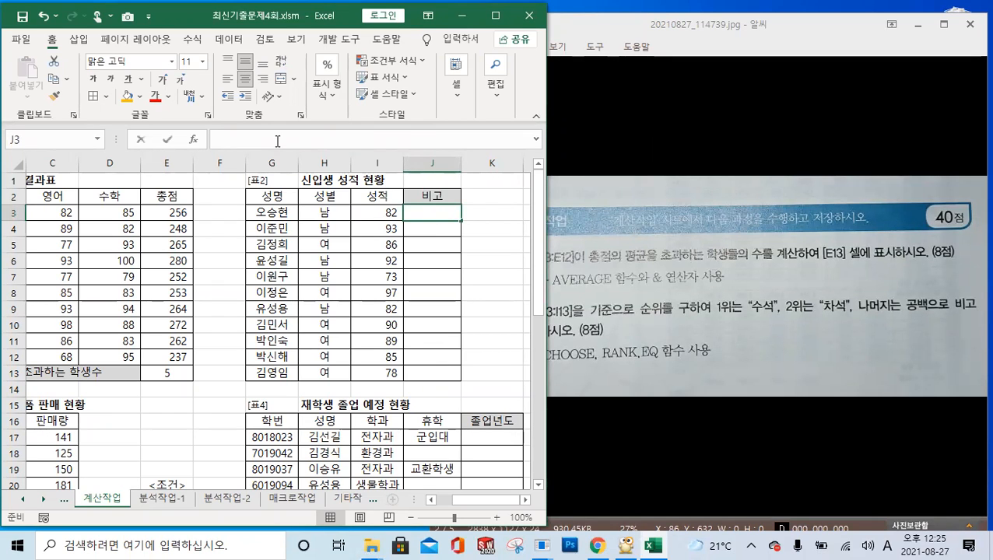
pyautogui.click(315, 137)
pyautogui.write('=if')
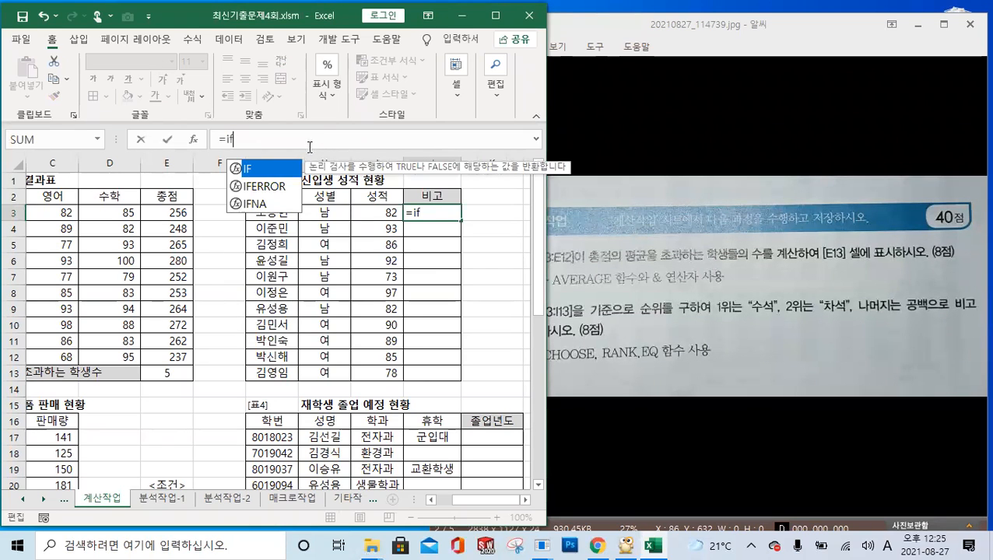
pyautogui.write('e')
pyautogui.doubleClick(283, 171)
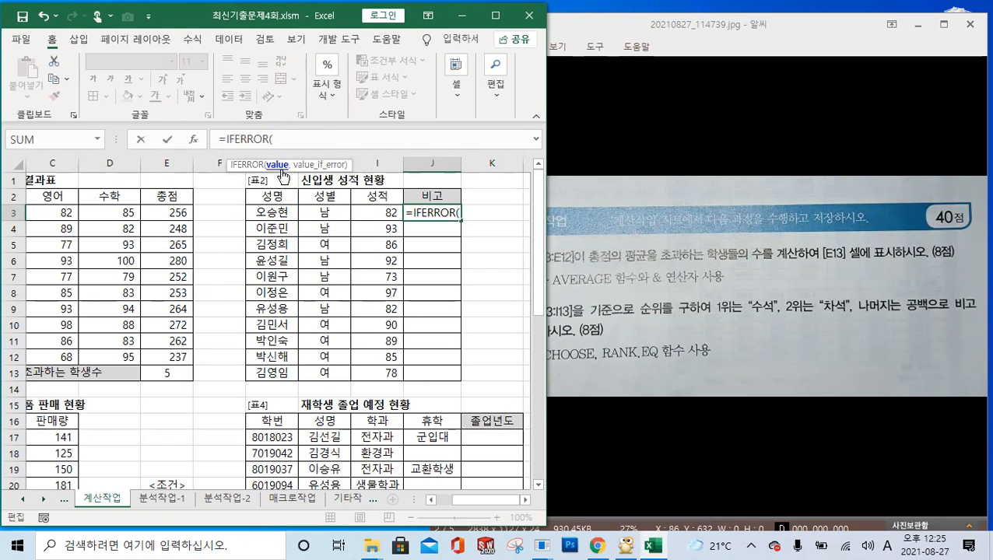
# - Nest CHOOSE inside IFERROR, with RANK.EQ as the index argument of CHOOSE
pyautogui.write('ch')
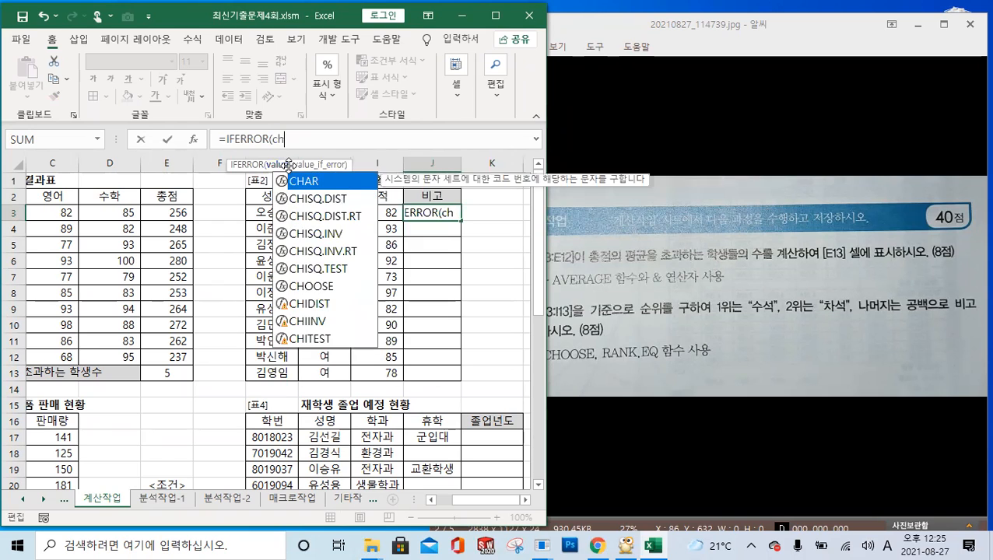
pyautogui.write('o')
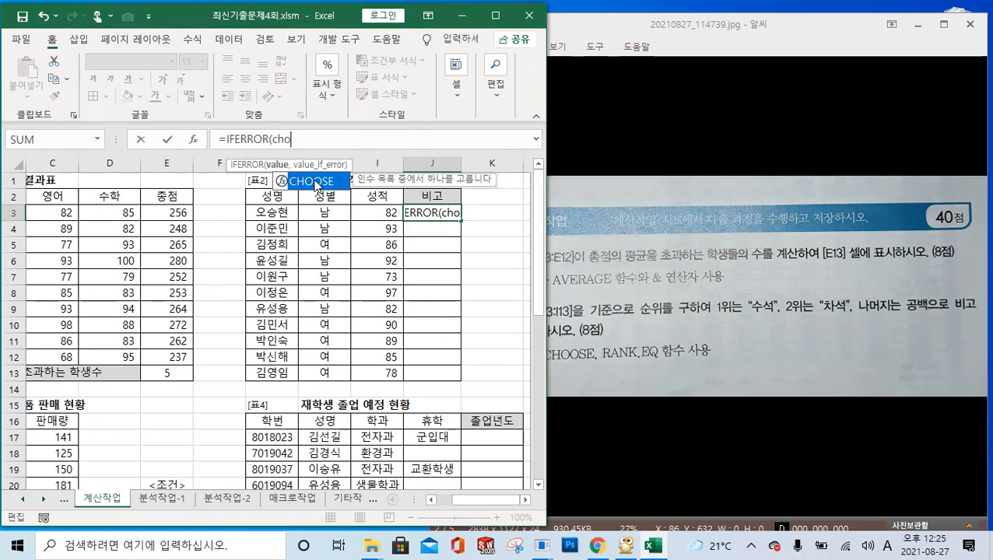
pyautogui.doubleClick(315, 184)
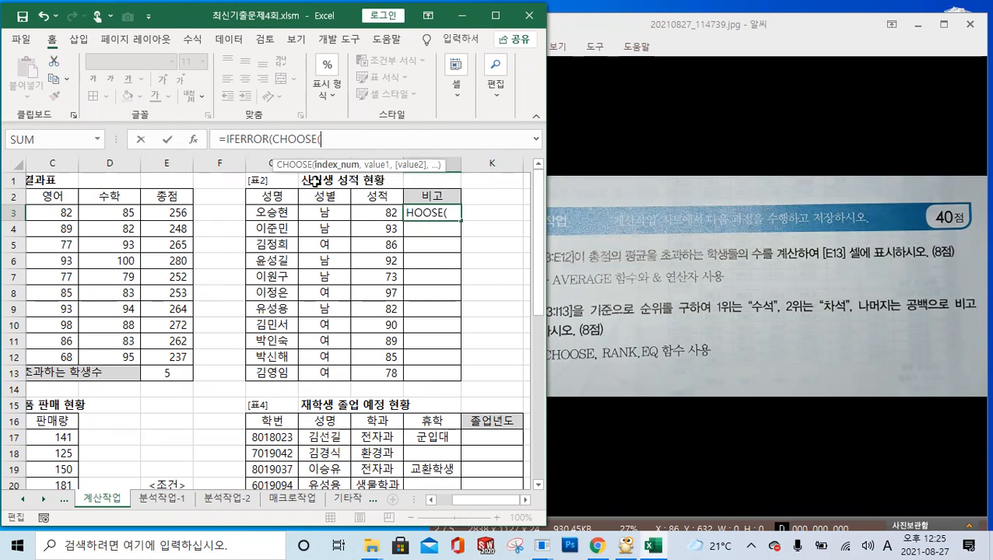
pyautogui.write('rank')
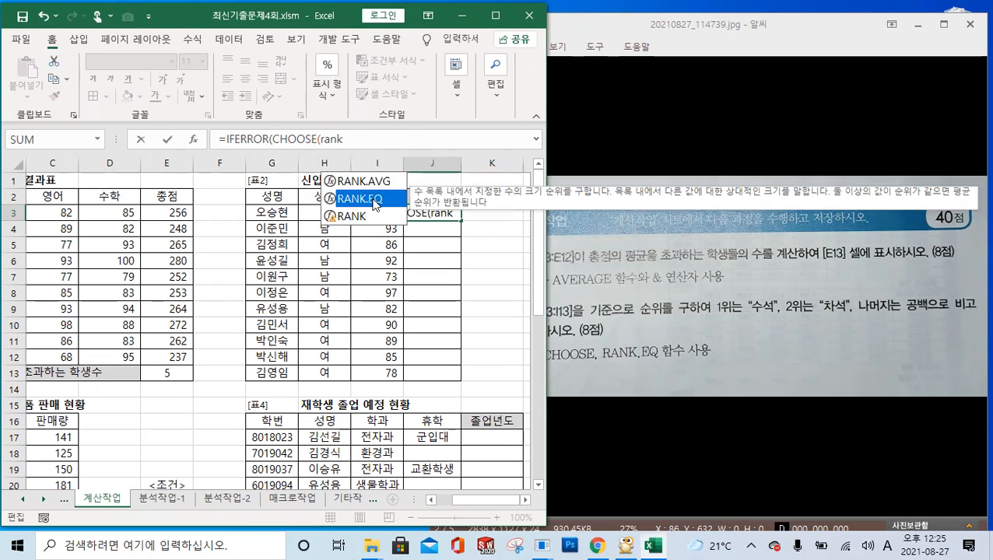
pyautogui.doubleClick(374, 201)
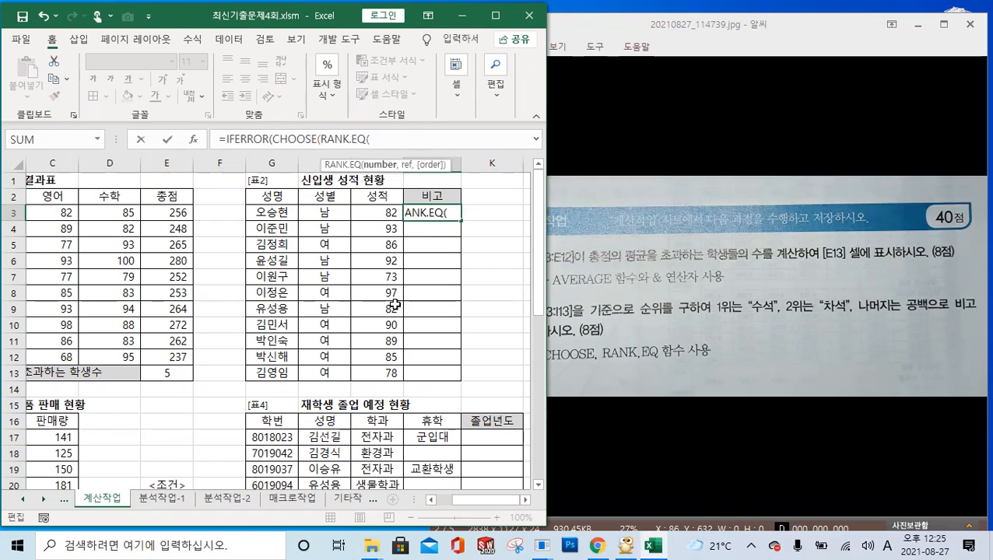
# - Complete RANK.EQ with I3 as the number, absolute range $I$3:$I$13 and descending order 0
pyautogui.click(382, 212)
pyautogui.write(',')
pyautogui.moveTo(390, 213); pyautogui.dragTo(390, 373)
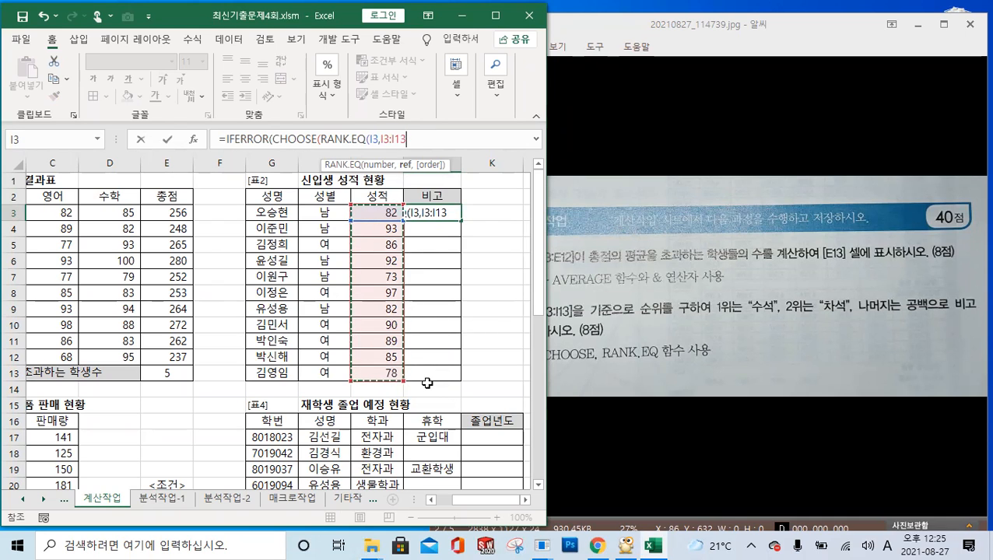
pyautogui.press('F4')
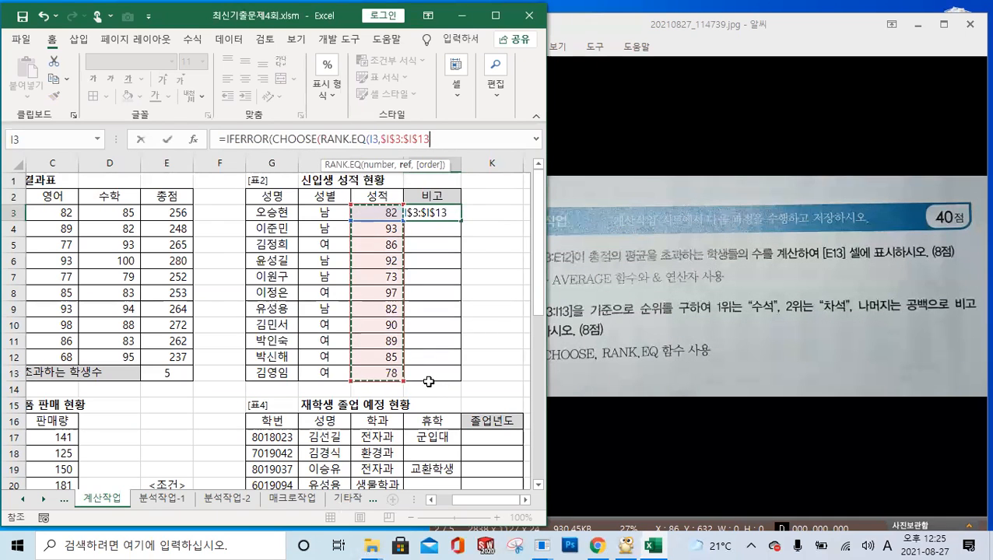
pyautogui.write(',')
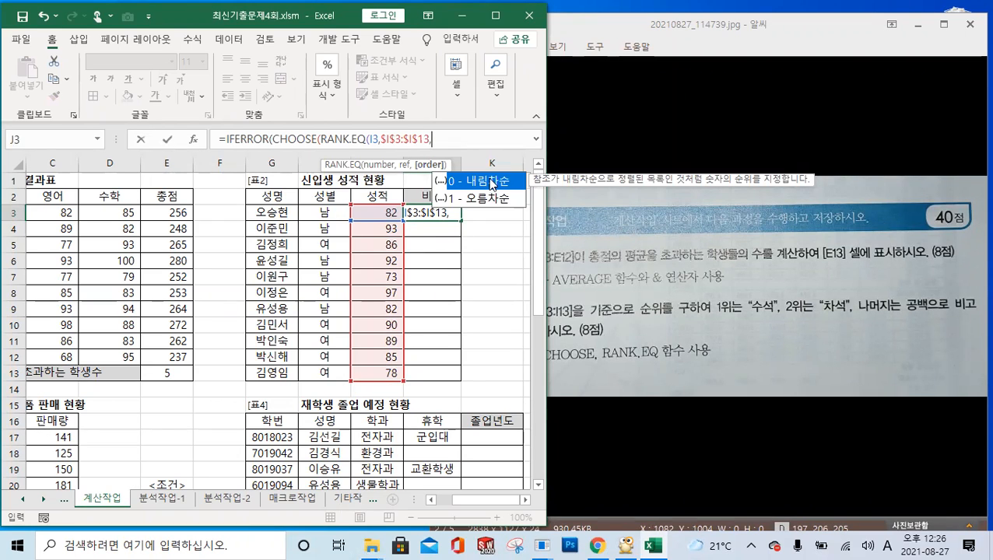
pyautogui.doubleClick(492, 185)
pyautogui.write(')')
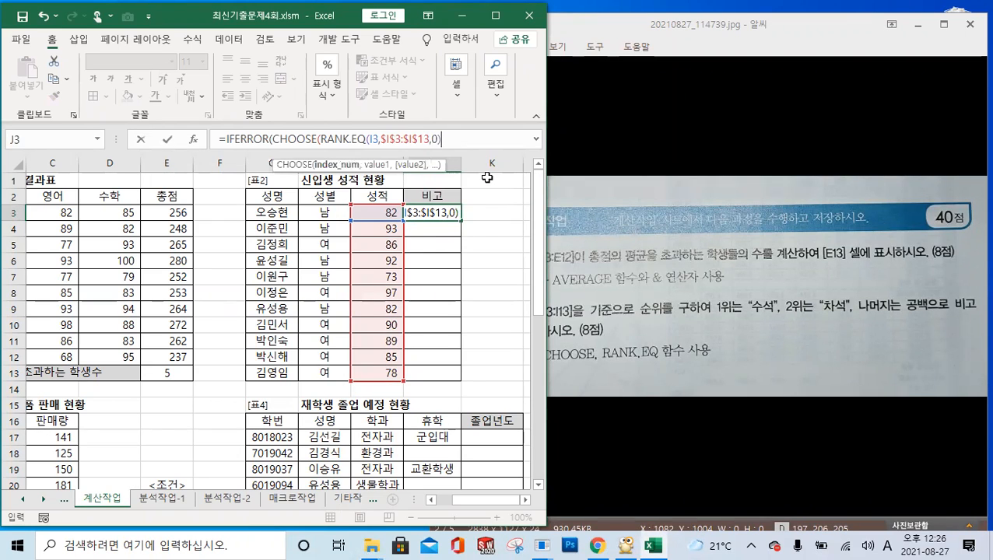
# - Add "수석" and "차석" as the CHOOSE values and close the CHOOSE function
pyautogui.write(',"')
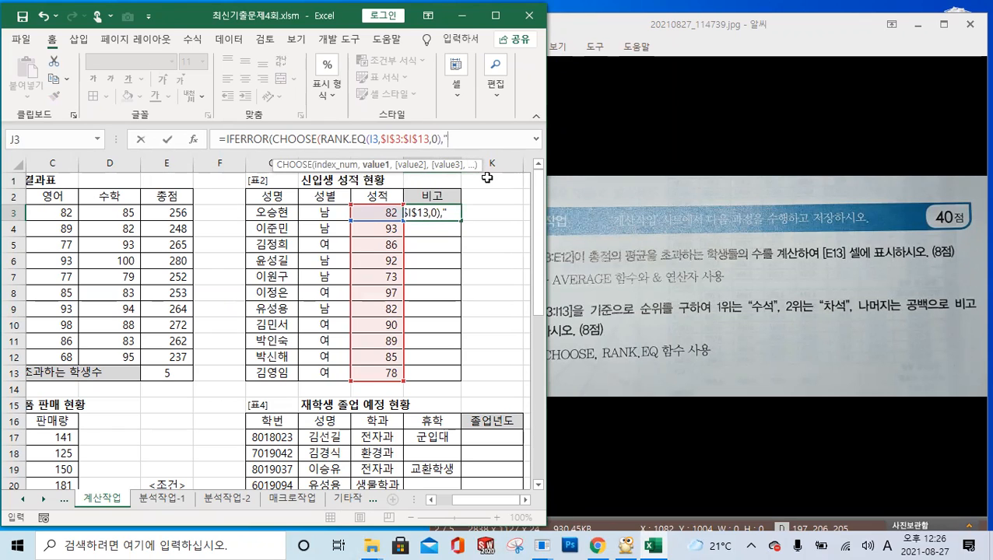
pyautogui.write('수석')
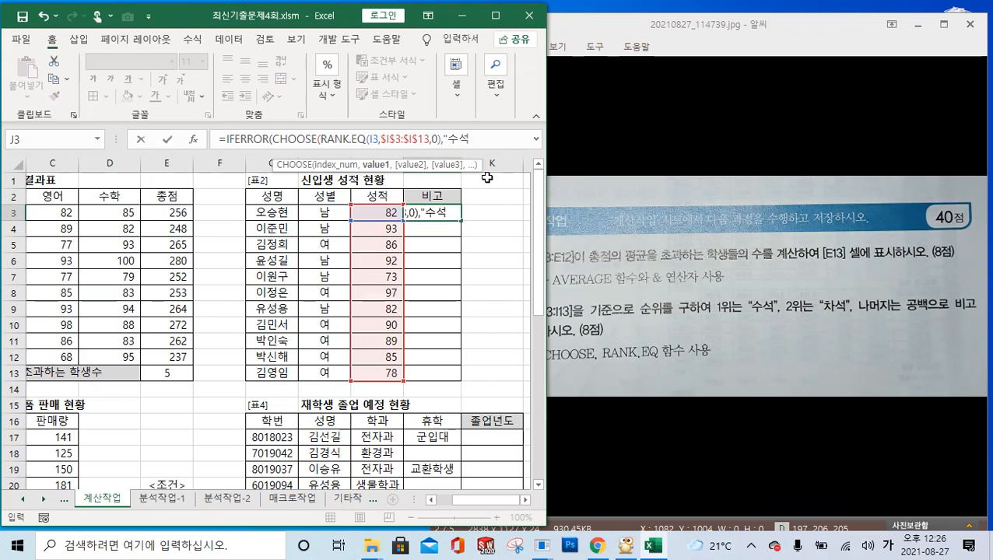
pyautogui.write('","ㅊ')
pyautogui.write('차석"')
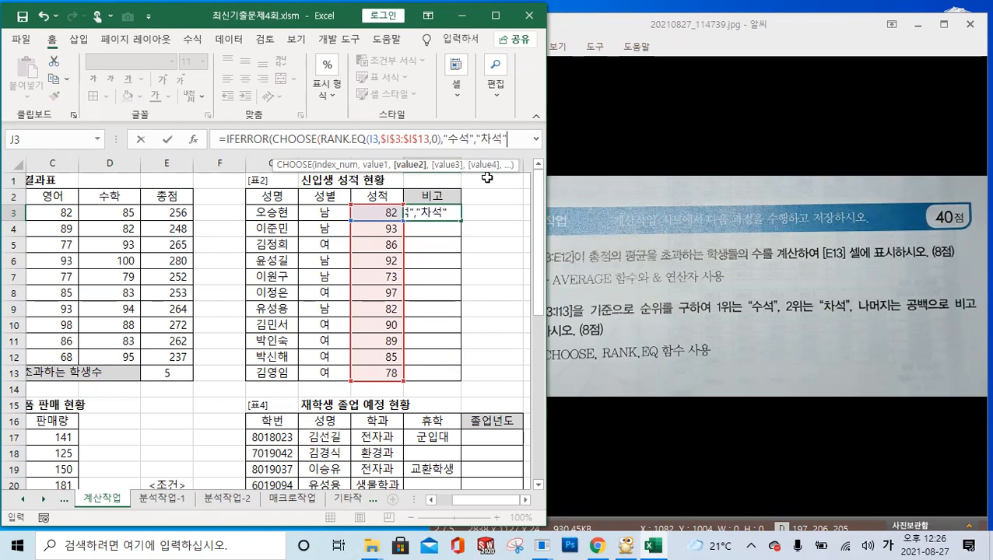
pyautogui.write(')')
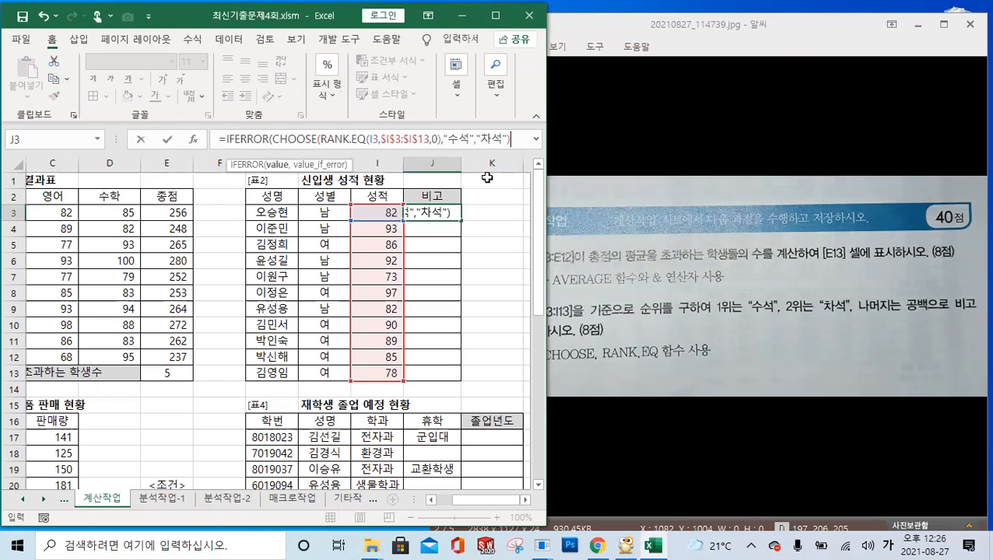
# - Finish IFERROR with "" as the error value and fill the J3 formula down through J13
pyautogui.write(',""')
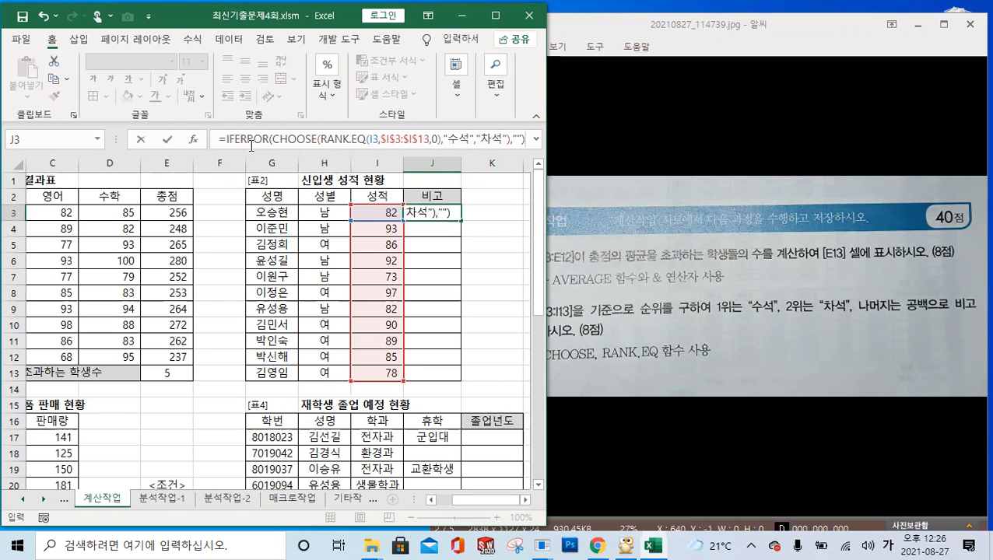
pyautogui.click(167, 139)
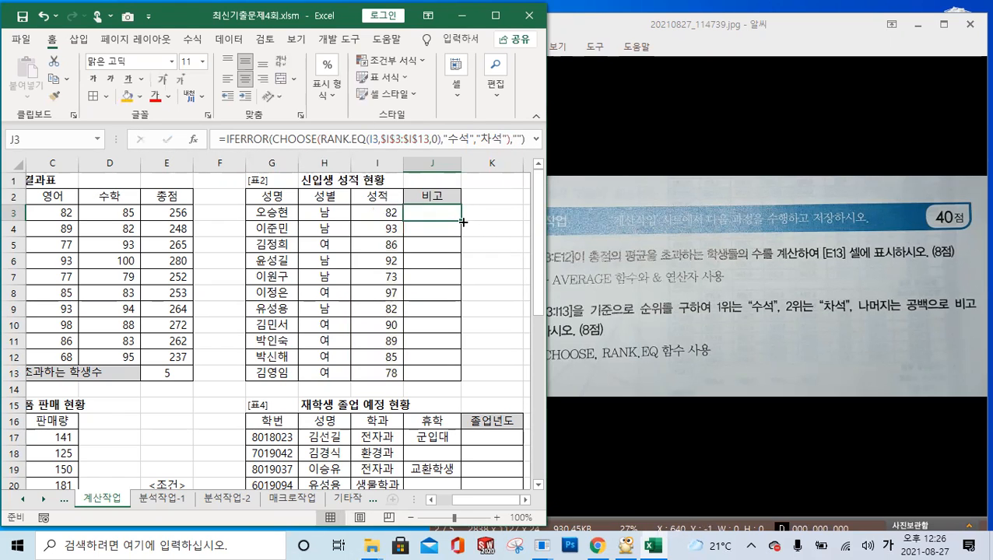
pyautogui.doubleClick(460, 221)
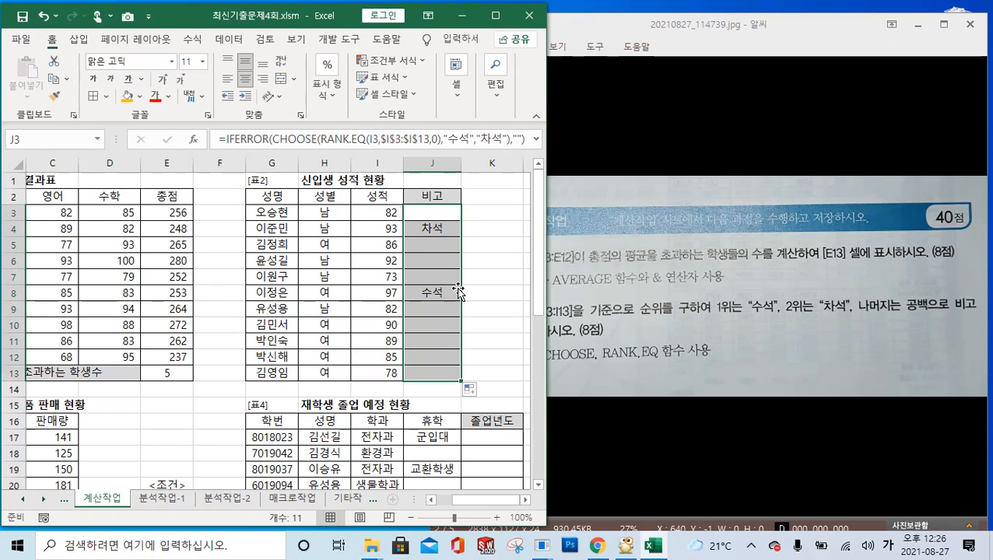
# - Show the page with questions 03 to 05 and narrow the spreadsheet window so the questions and [표3] can be read together
pyautogui.click(716, 261)
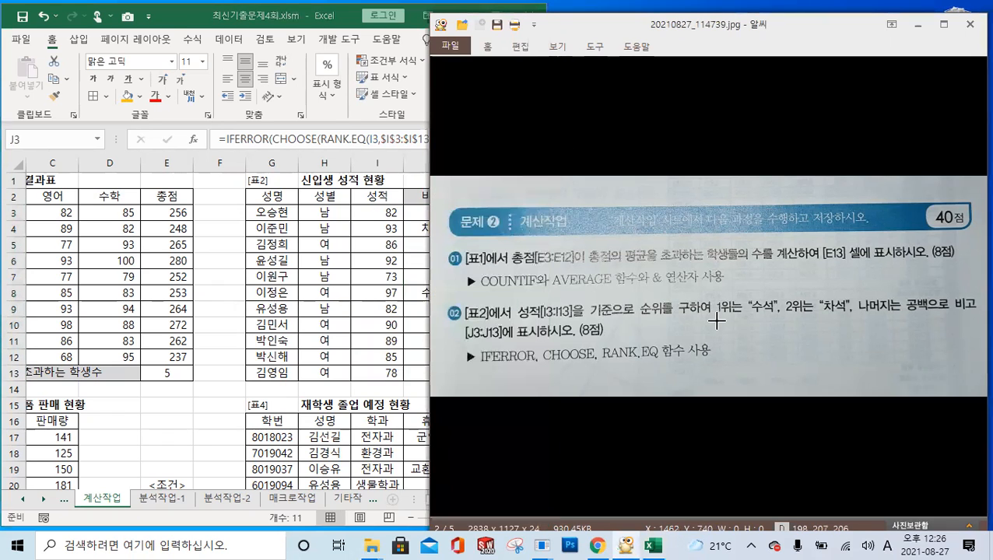
pyautogui.scroll(-1, 716, 320)
pyautogui.click(334, 356)
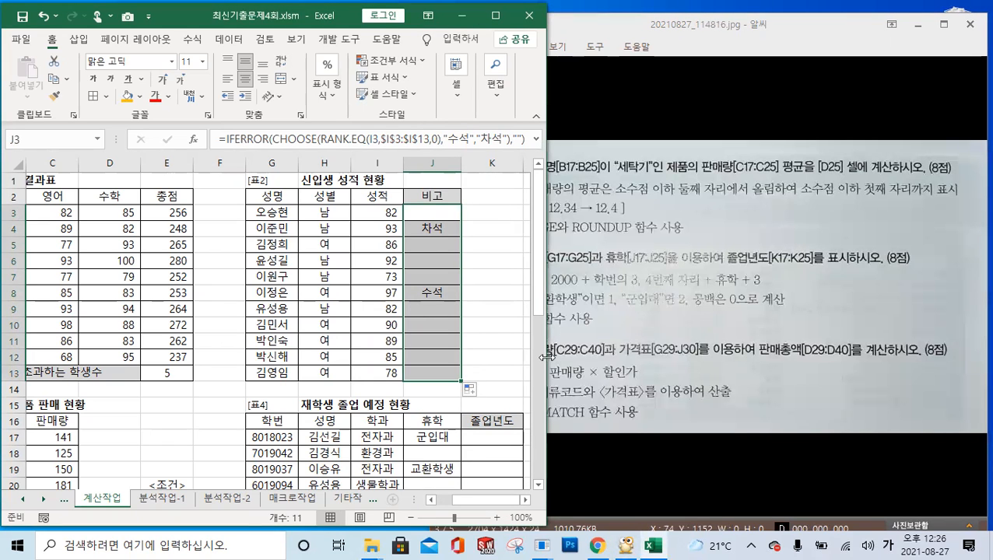
pyautogui.moveTo(547, 357); pyautogui.dragTo(449, 357)
pyautogui.scroll(-1, 171, 414)
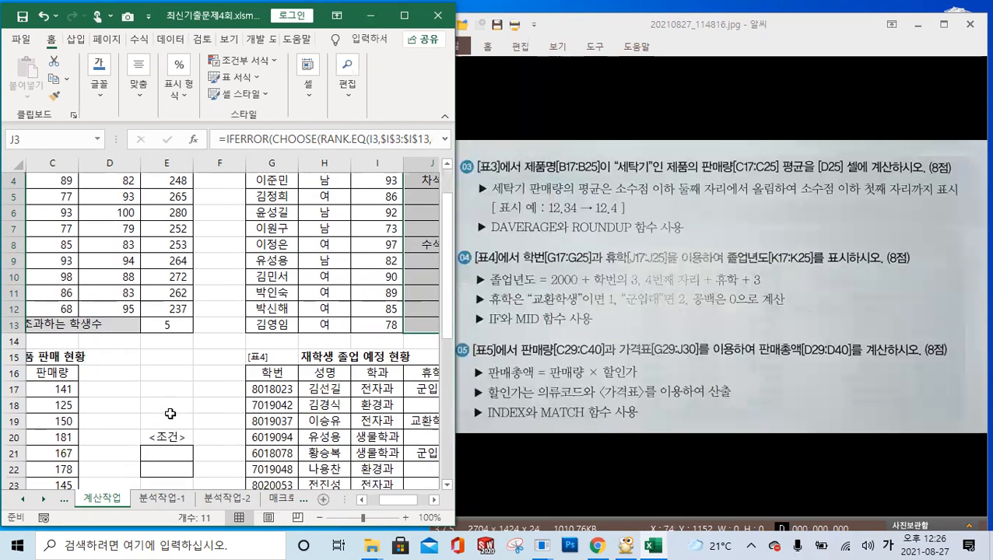
pyautogui.scroll(-2, 170, 414)
pyautogui.moveTo(397, 500); pyautogui.dragTo(368, 499)
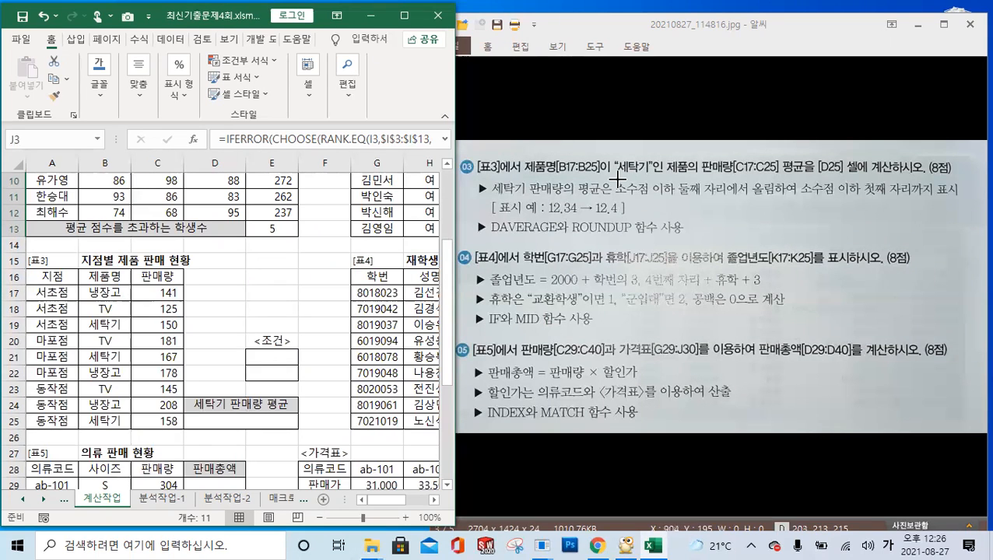
# - Copy the 제품명 header and one 세탁기 cell from [표3] into the <조건> cells E21:E22
pyautogui.click(111, 277)
pyautogui.keyDown('ctrl'); pyautogui.click(118, 323); pyautogui.keyUp('ctrl')
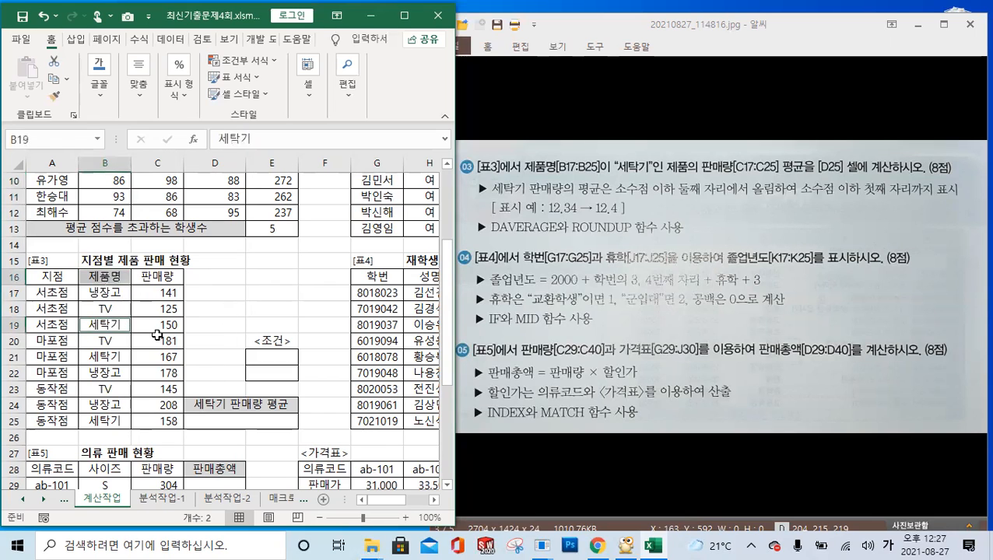
pyautogui.hotkey('ctrl', 'c')
pyautogui.click(278, 356)
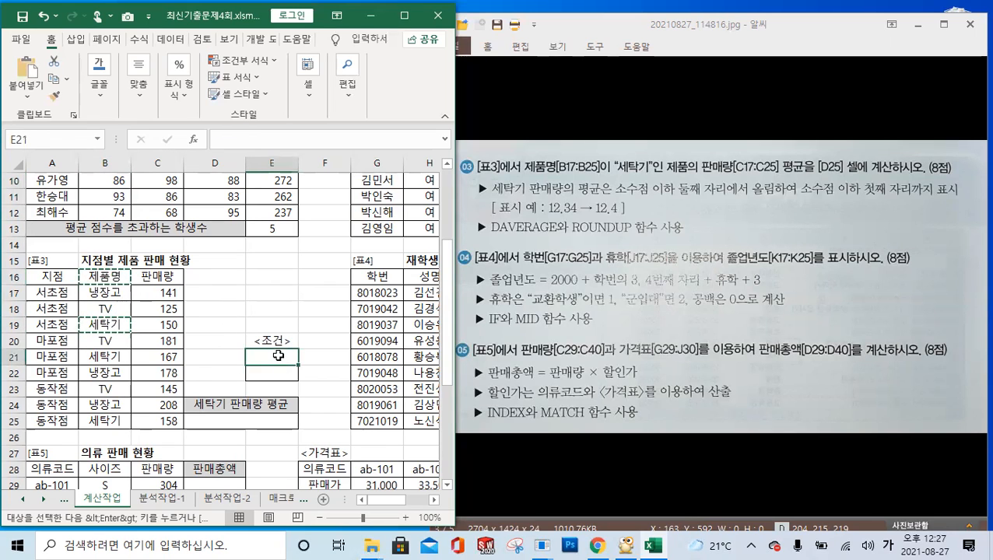
pyautogui.hotkey('ctrl', 'v')
pyautogui.click(333, 324)
# - Widen the formula bar and start a formula in D25 with DAVERAGE nested inside ROUNDUP
pyautogui.click(260, 424)
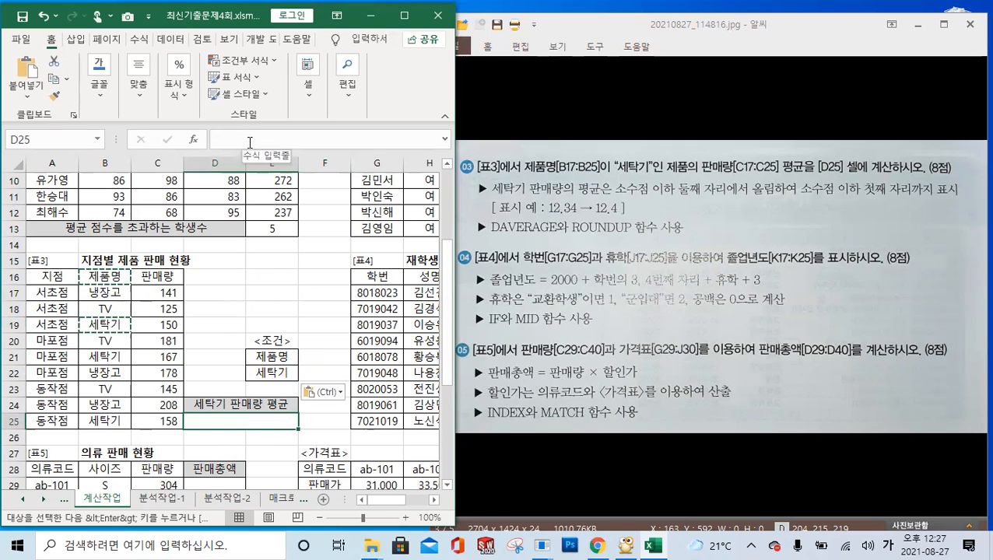
pyautogui.moveTo(106, 139); pyautogui.dragTo(88, 140)
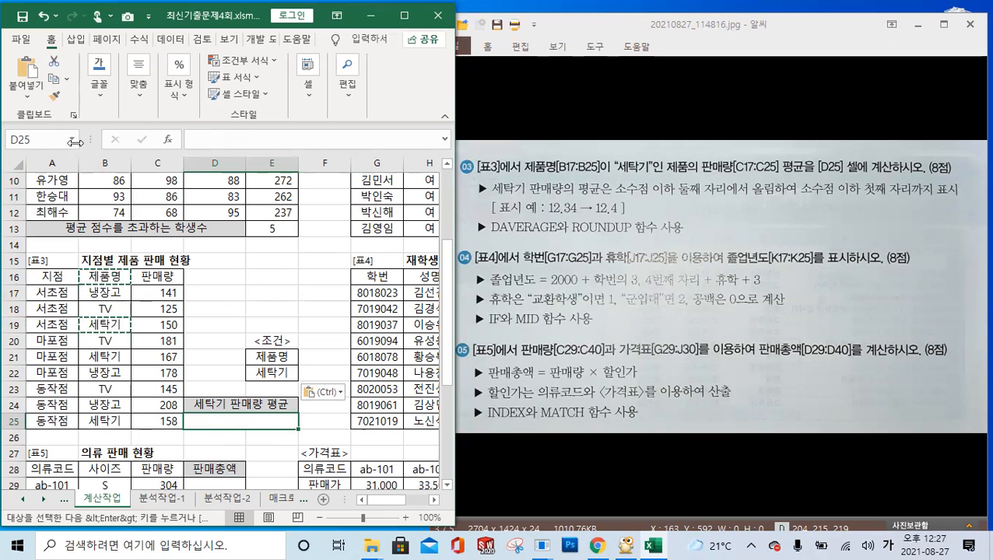
pyautogui.click(219, 137)
pyautogui.write('=')
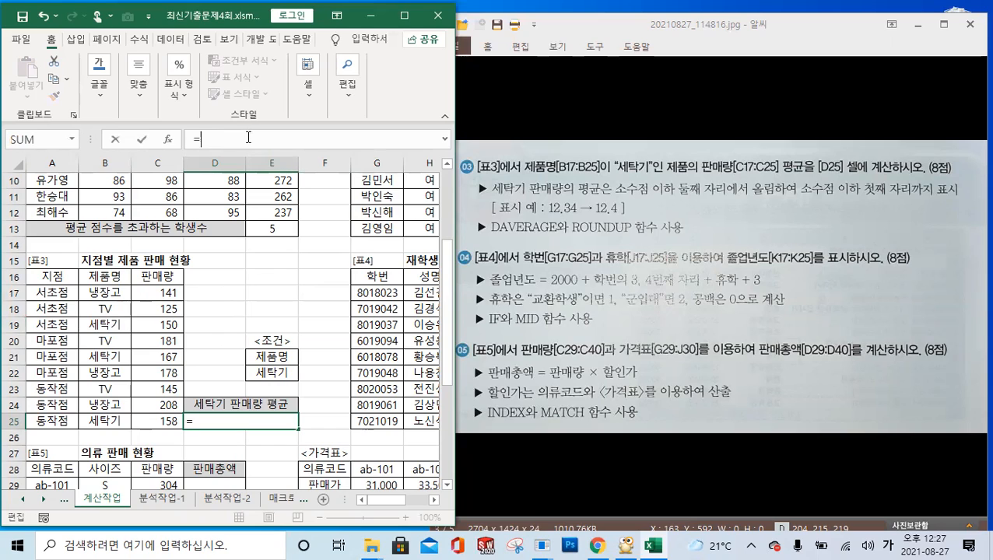
pyautogui.write('ㄱ')
pyautogui.press('BackSpace')
pyautogui.press('BackSpace')
pyautogui.press('Hangul')
pyautogui.write('rou')
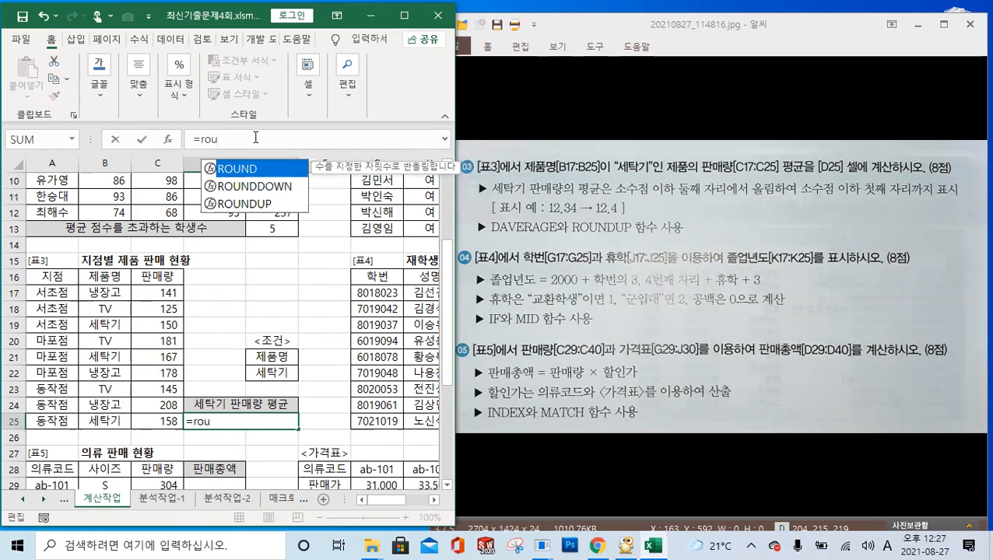
pyautogui.doubleClick(265, 204)
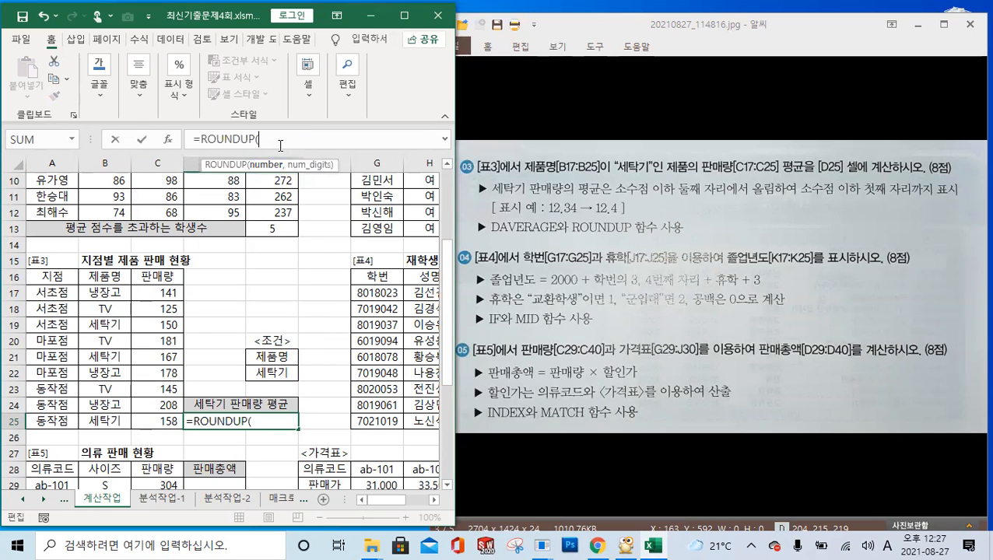
pyautogui.write('dav')
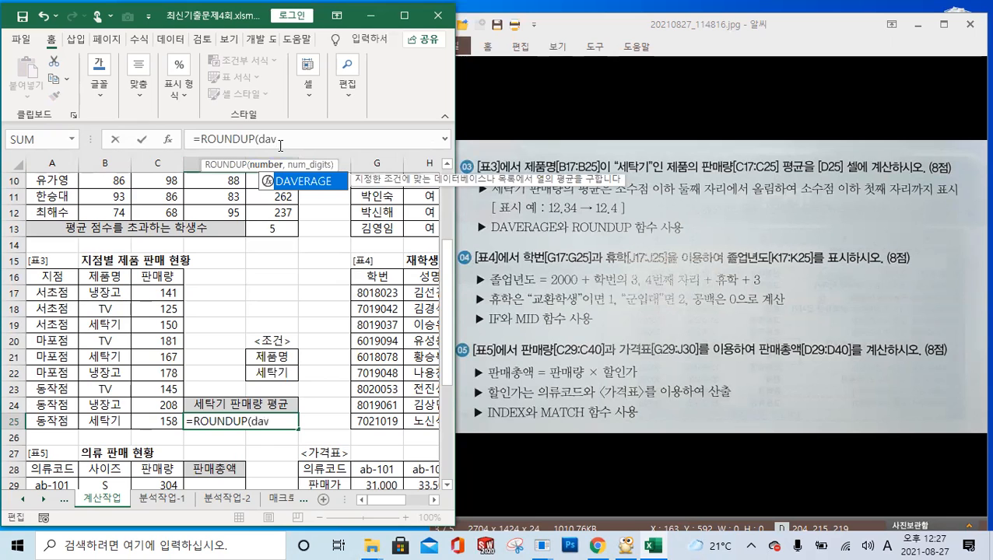
pyautogui.doubleClick(307, 182)
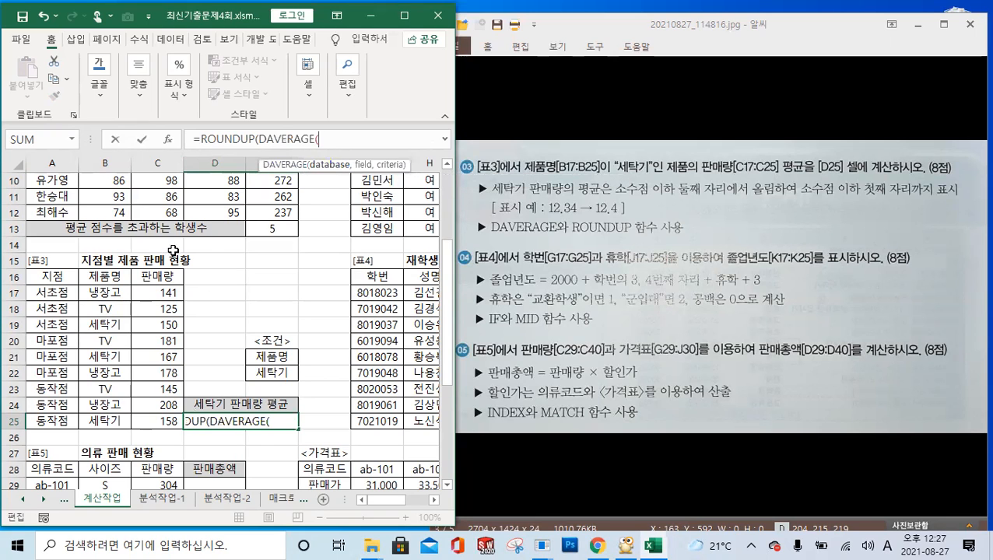
# - Give DAVERAGE the database range A16:C25, the 판매량 header C16 as field, and E21:E22 as criteria
pyautogui.moveTo(52, 277); pyautogui.dragTo(148, 418)
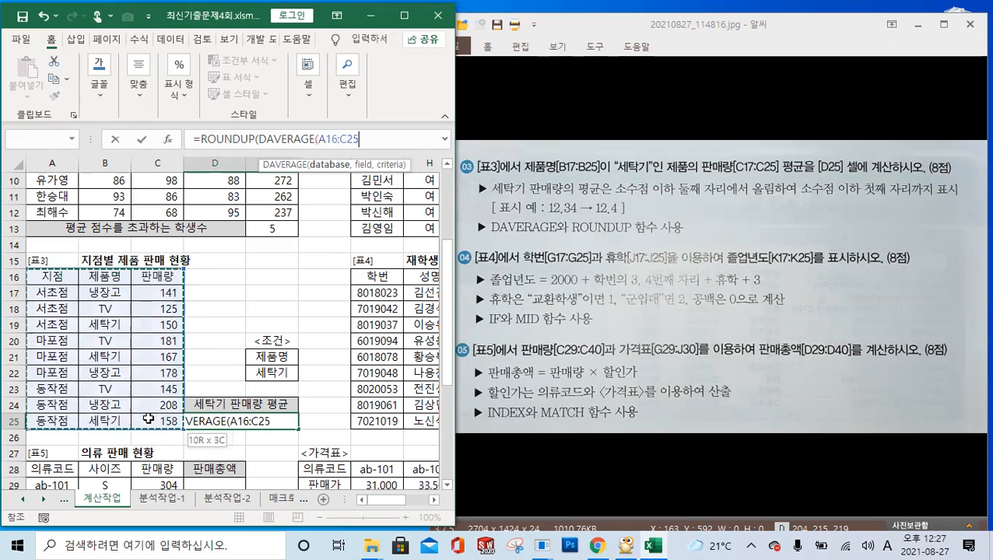
pyautogui.write(',')
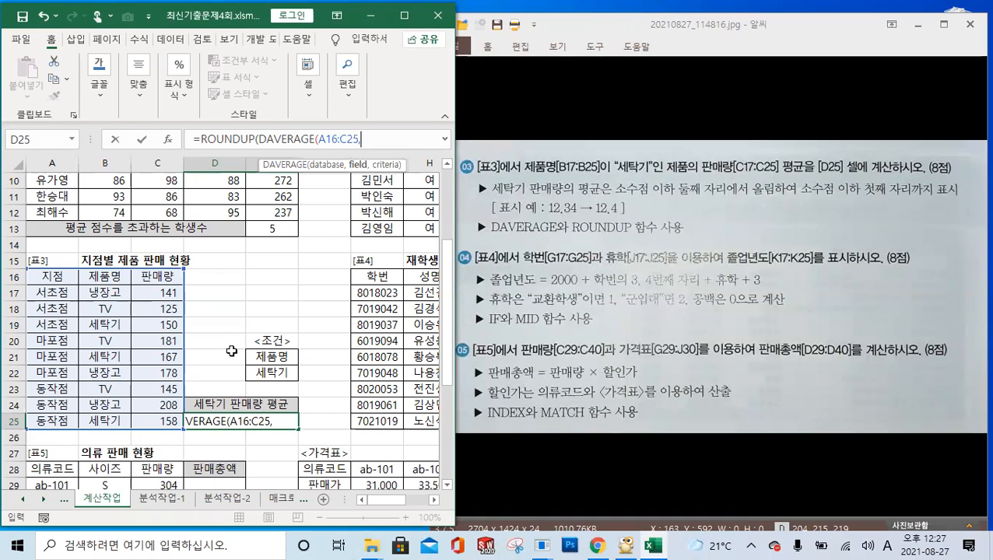
pyautogui.press('ctrl')
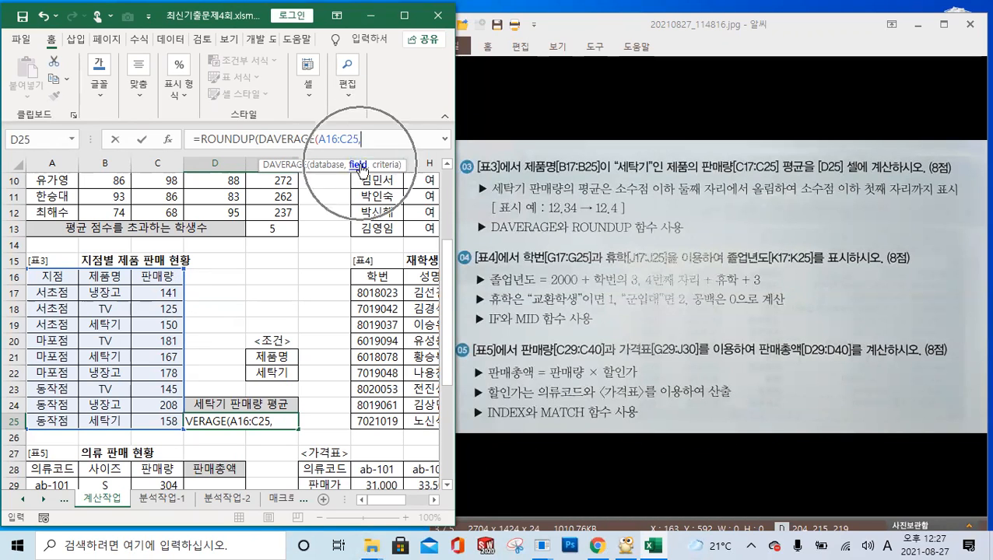
pyautogui.click(171, 275)
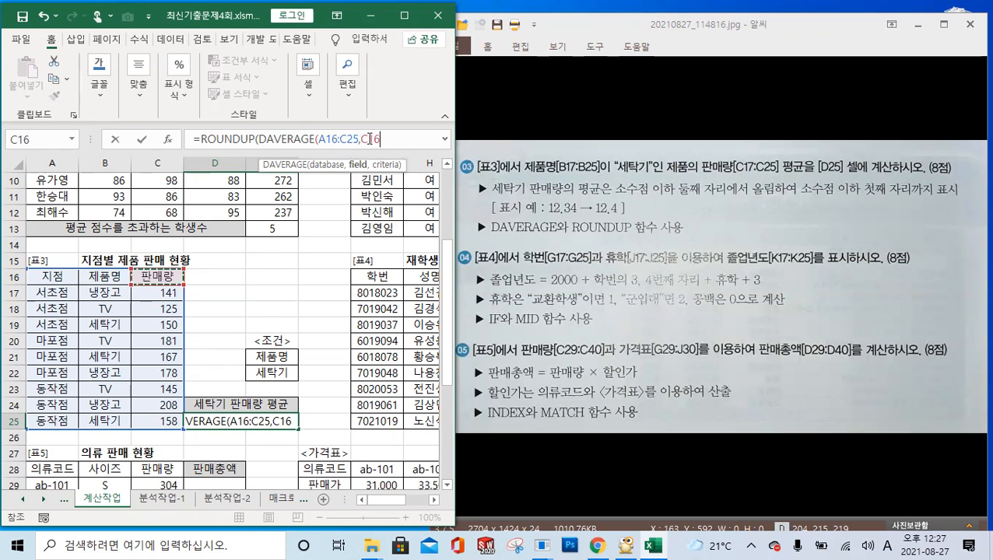
pyautogui.write(',')
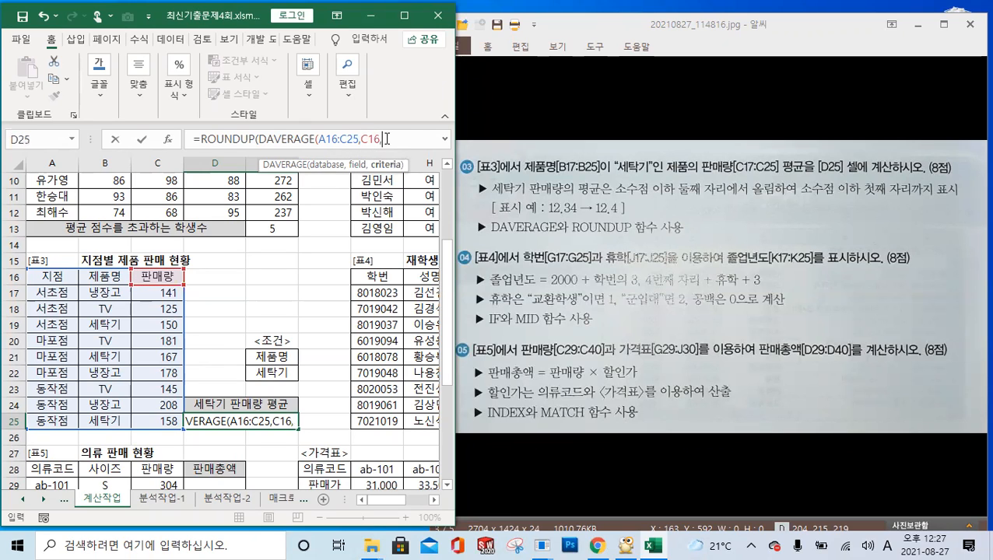
pyautogui.moveTo(272, 356); pyautogui.dragTo(277, 374)
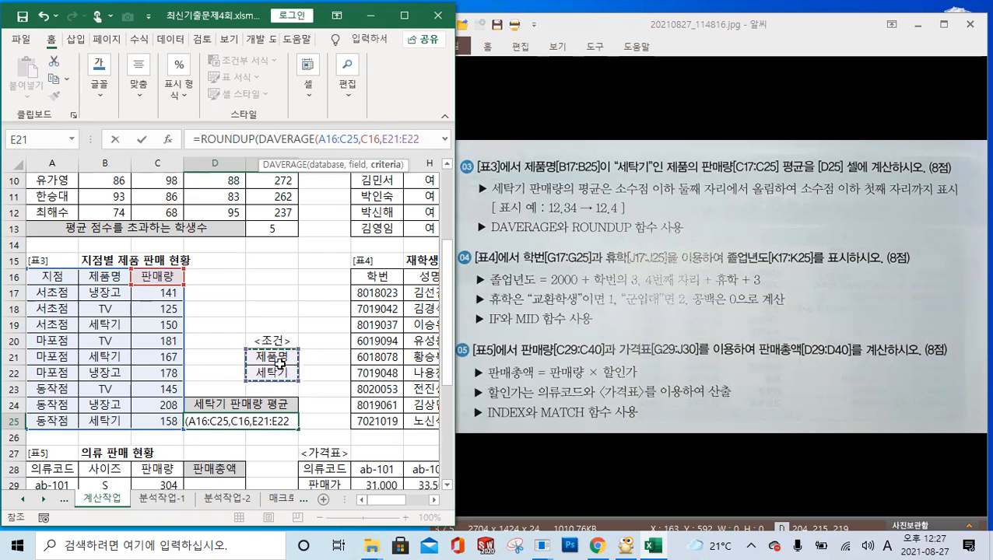
# - Close DAVERAGE, set ROUNDUP to 1 decimal place, and enter the formula in D25
pyautogui.write('),')
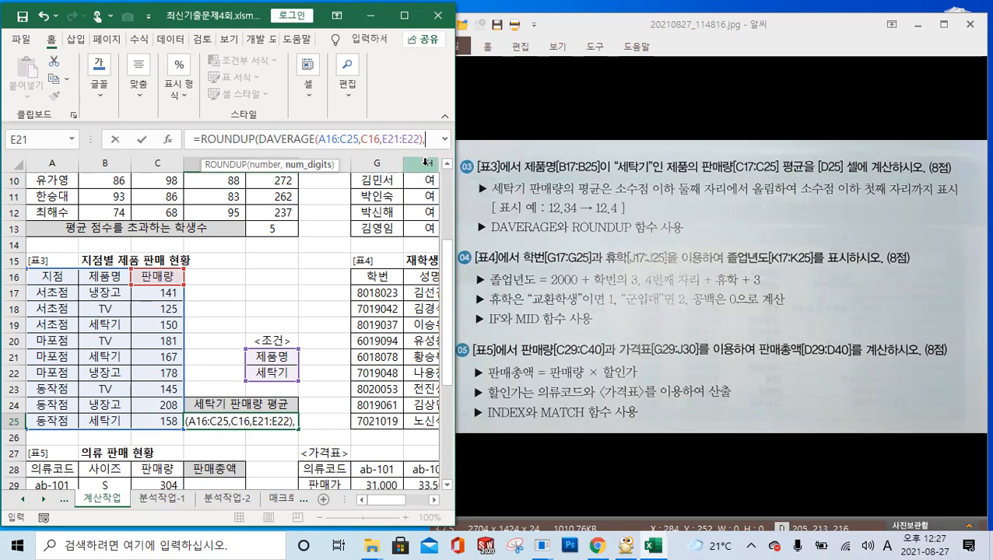
pyautogui.write('1')
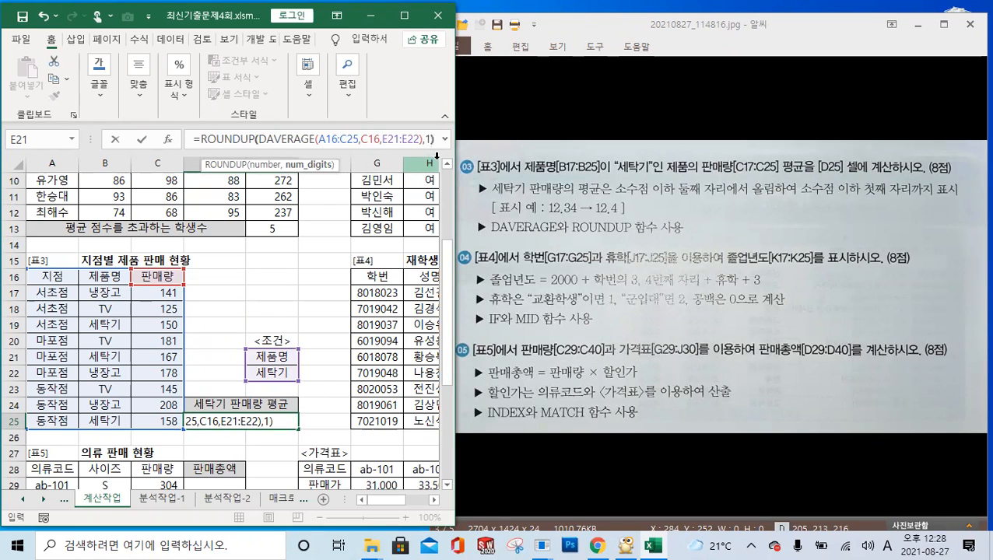
pyautogui.click(144, 138)
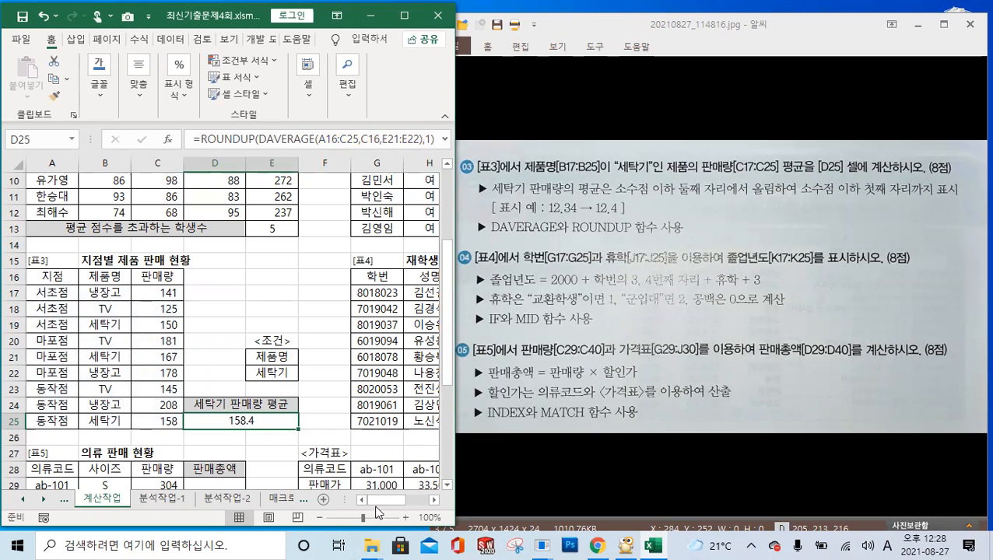
# - Start the 졸업년도 formula for [표4] in K17 with =2000+
pyautogui.moveTo(378, 499); pyautogui.dragTo(428, 505)
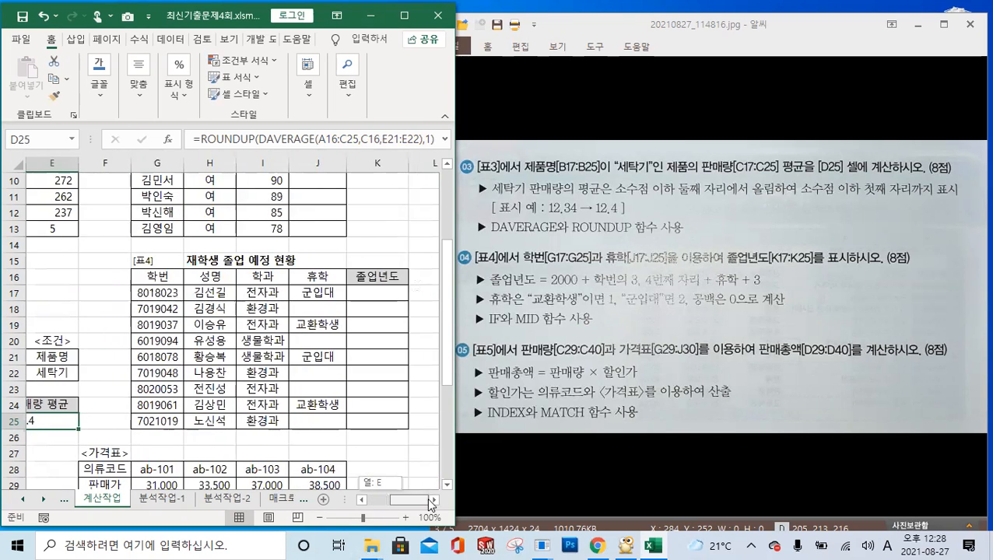
pyautogui.click(401, 293)
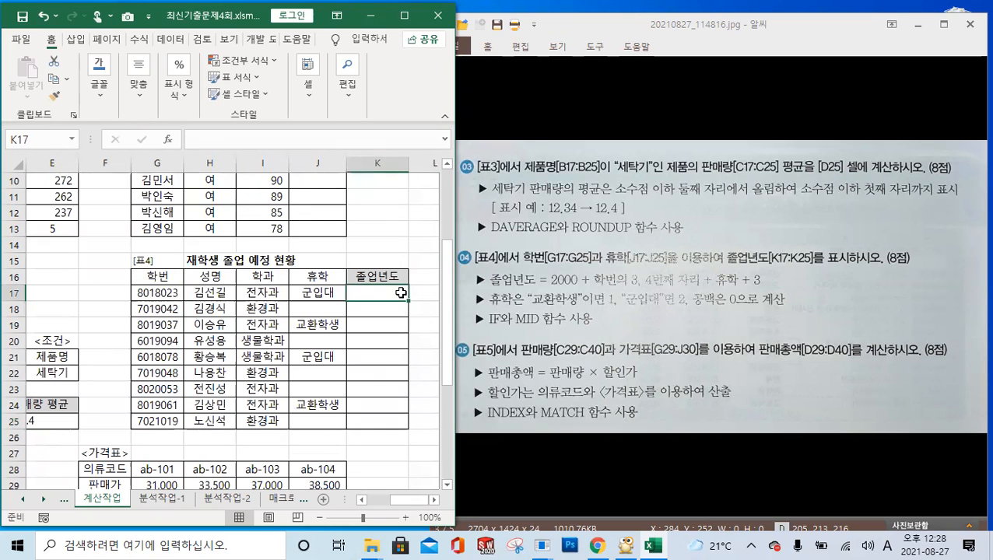
pyautogui.click(291, 140)
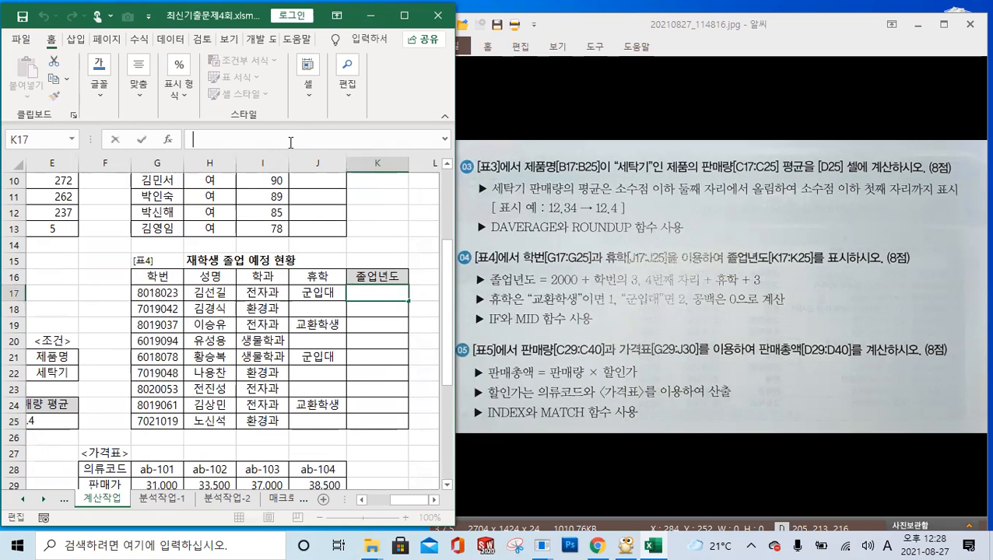
pyautogui.write('=')
pyautogui.click(305, 142)
pyautogui.write('2')
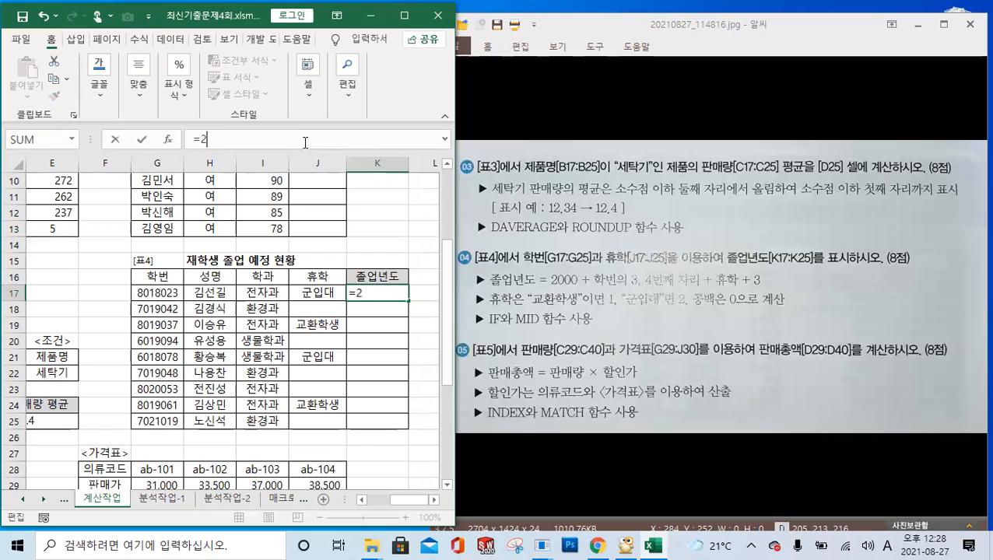
pyautogui.write('000+')
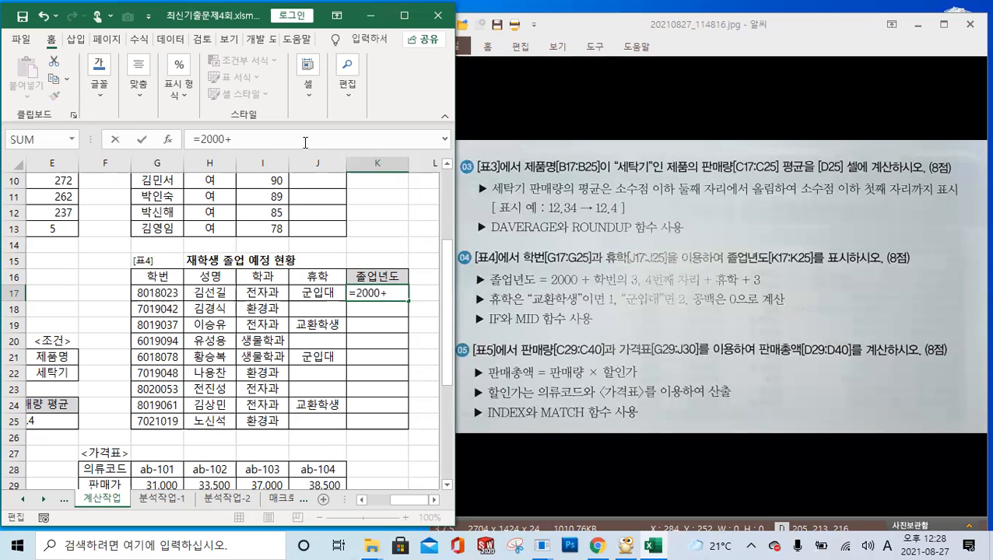
# - Add MID(G17,3,2) to the K17 formula to extract the third and fourth digits of the 학번
pyautogui.write('mid')
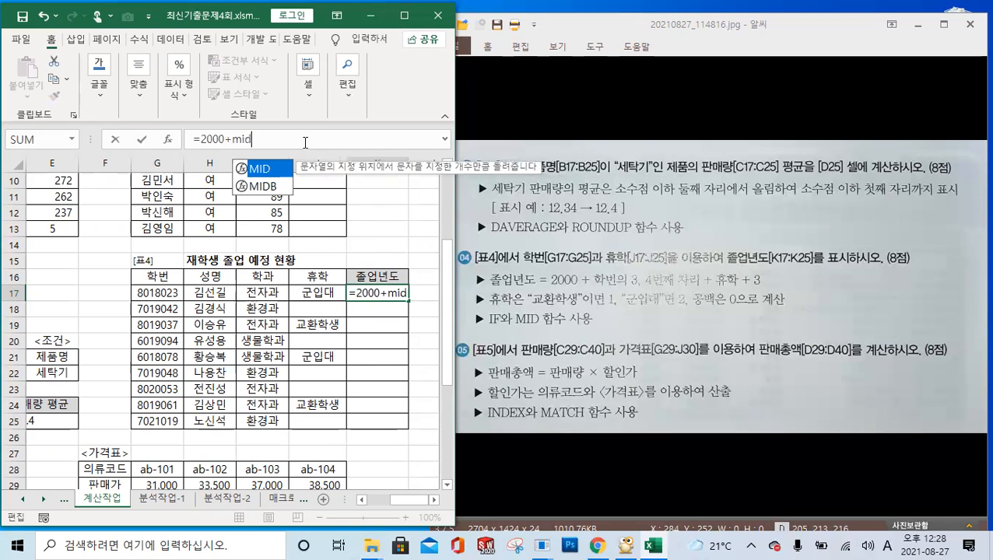
pyautogui.doubleClick(272, 165)
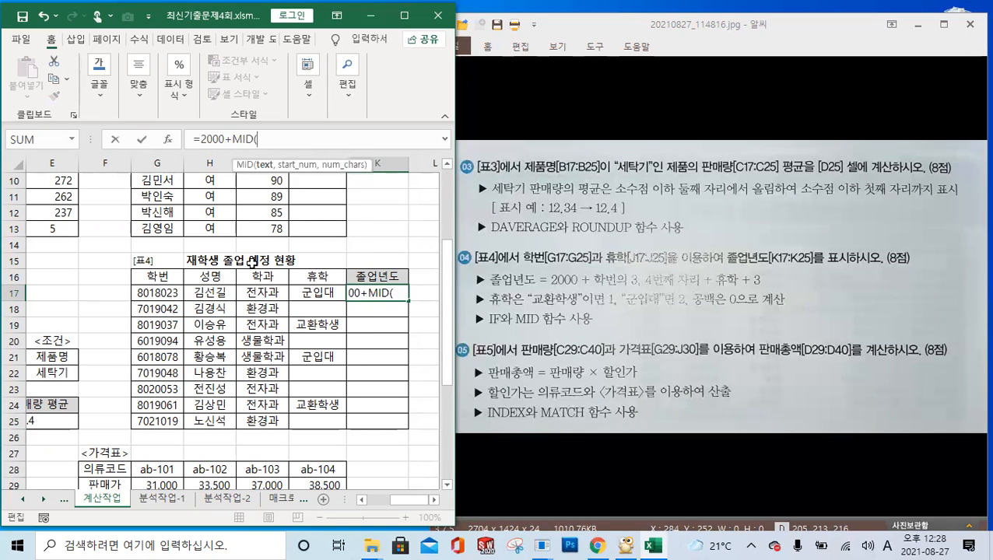
pyautogui.click(184, 293)
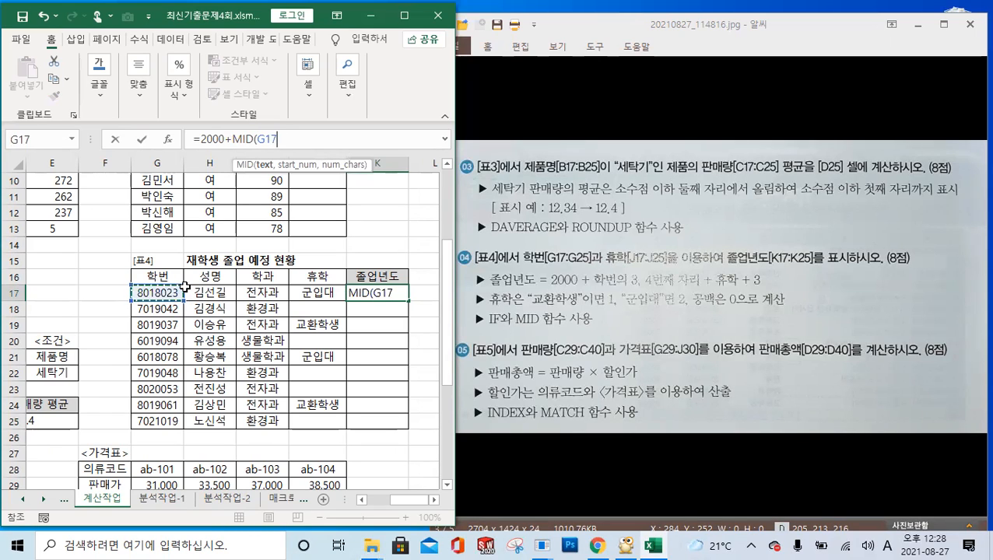
pyautogui.write(',')
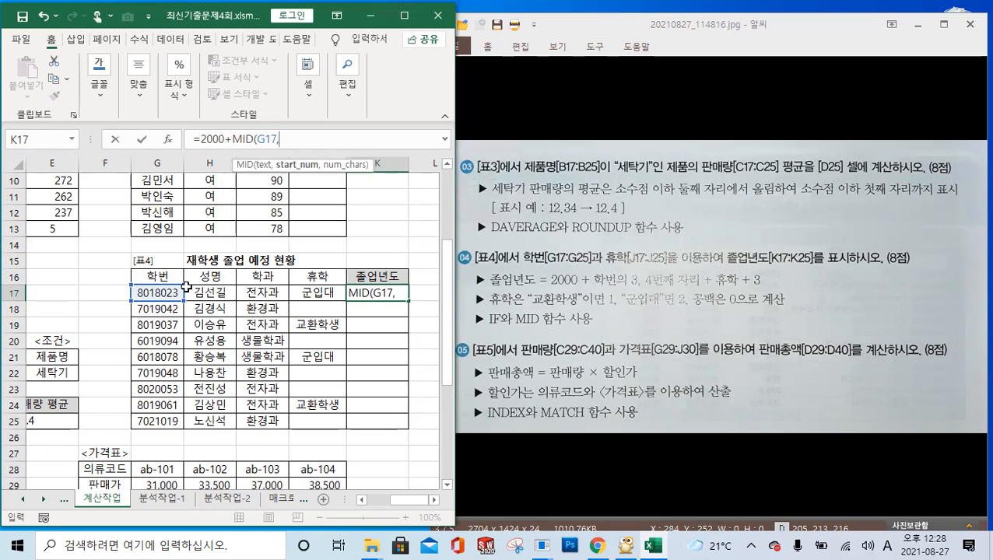
pyautogui.write('3,2)')
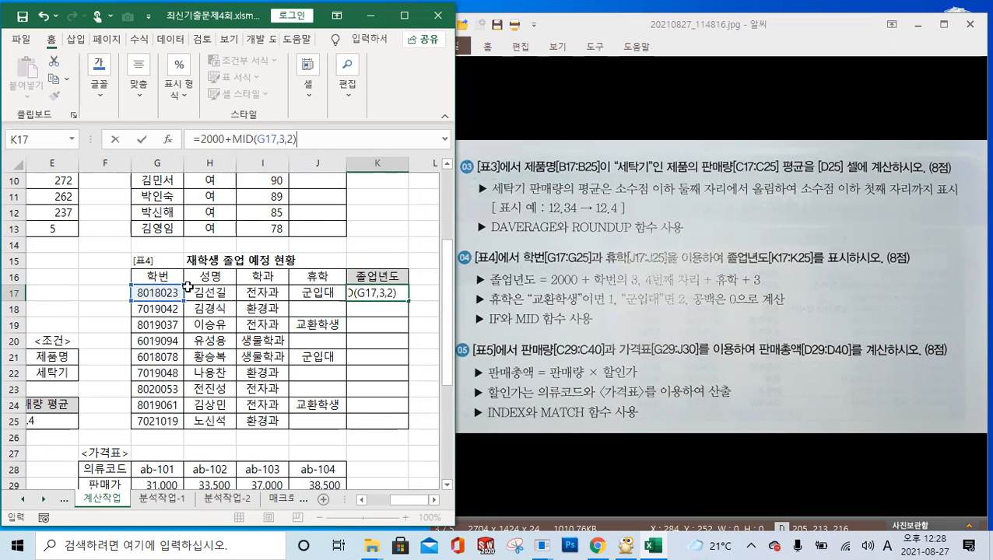
# - Add an IF to the K17 formula that tests J17="교환학생" and gives 1 when true
pyautogui.write('+')
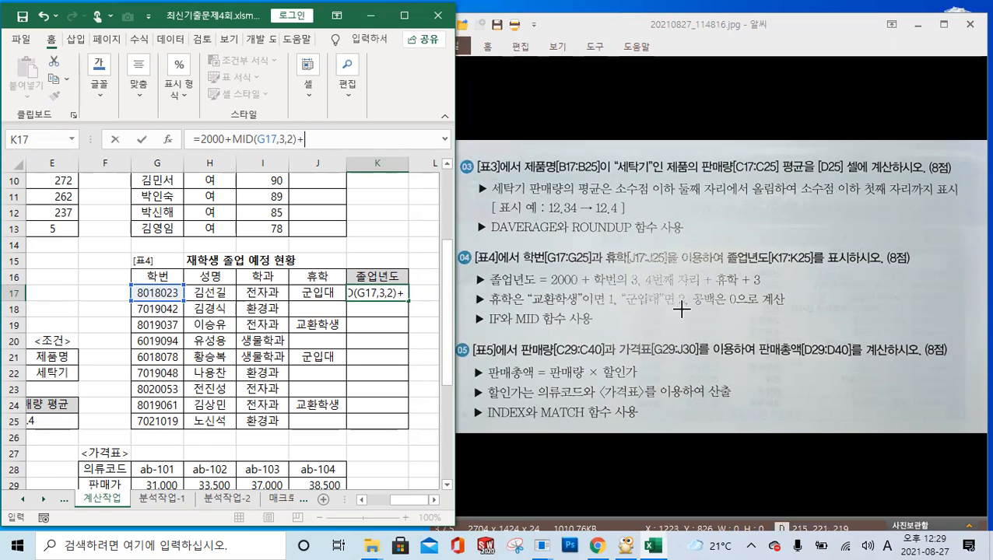
pyautogui.write('if')
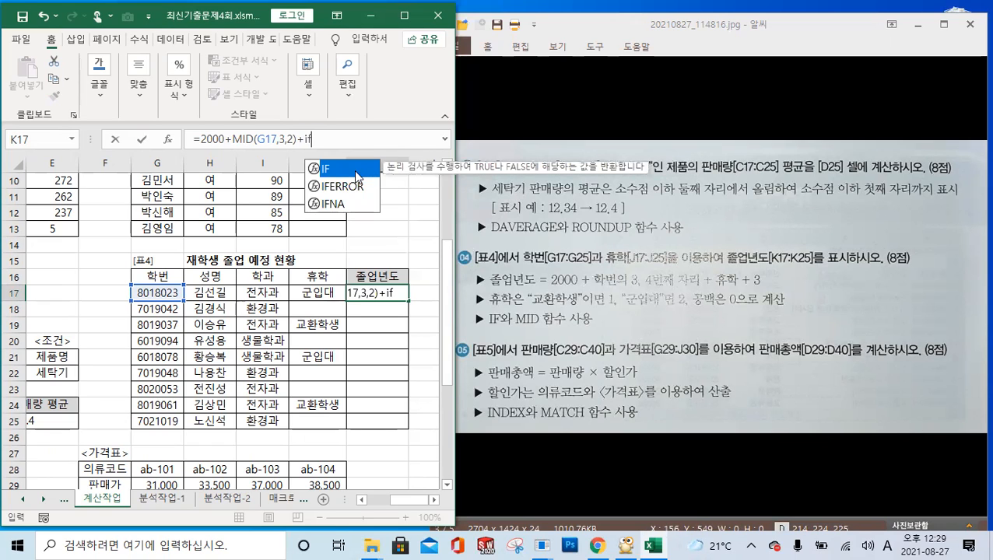
pyautogui.press('Tab')
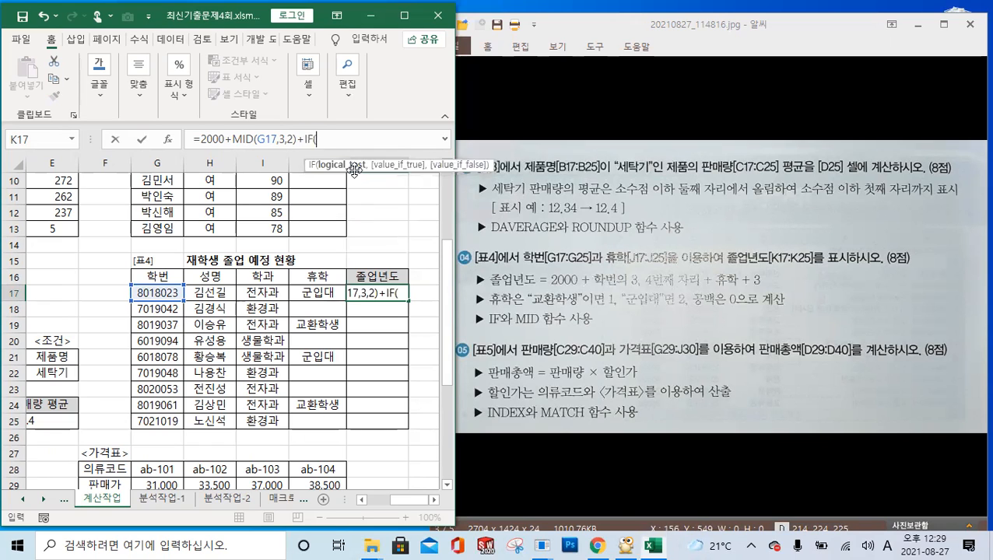
pyautogui.click(325, 296)
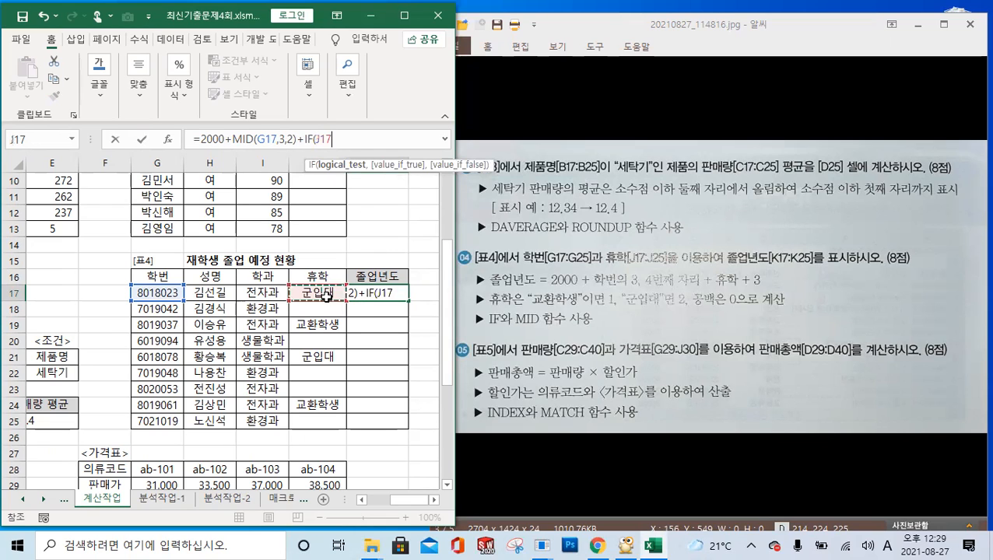
pyautogui.write('=')
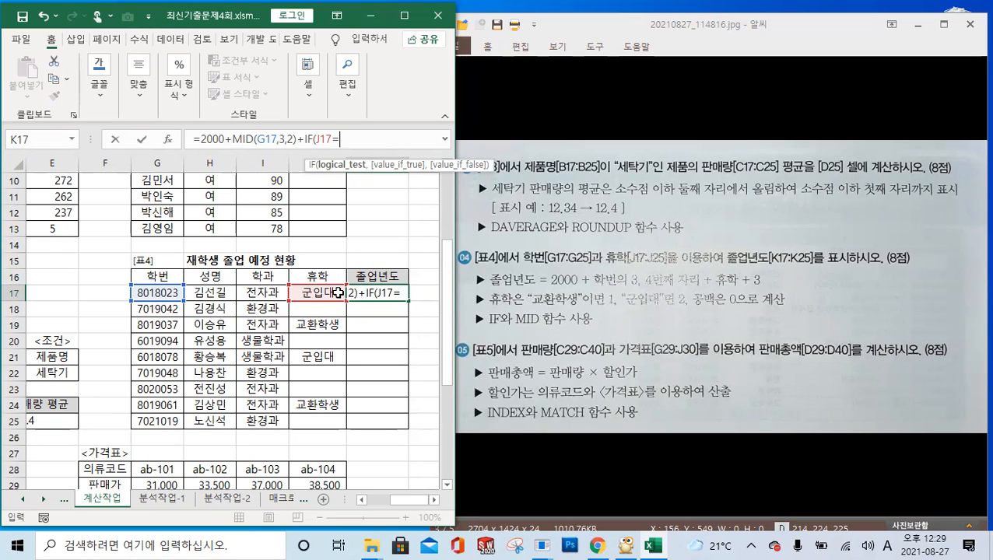
pyautogui.write('"교환')
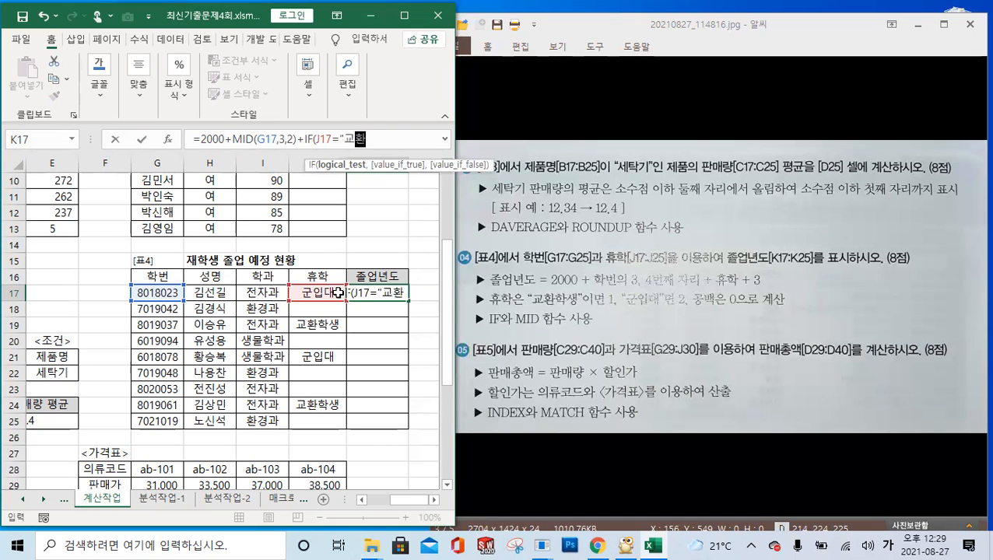
pyautogui.write('학생",')
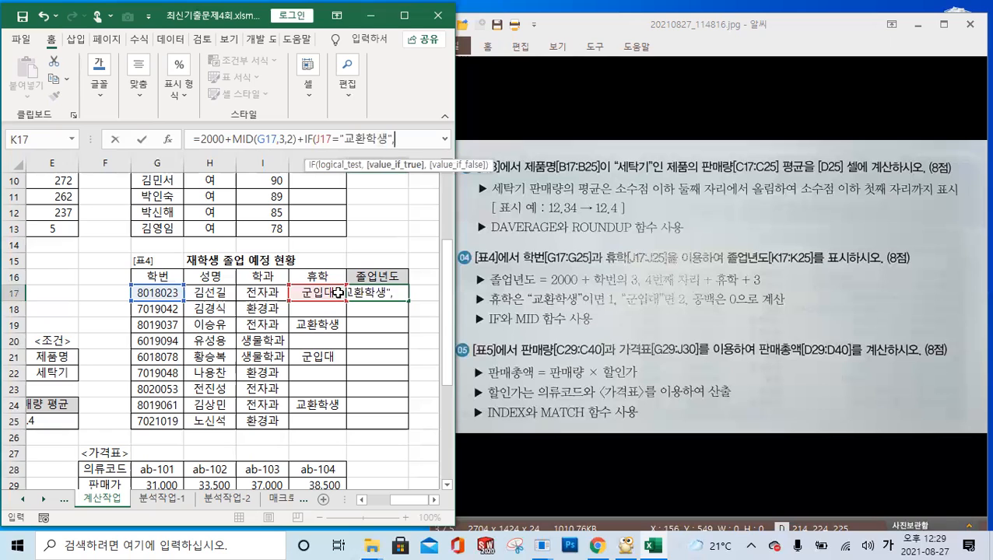
pyautogui.write('1')
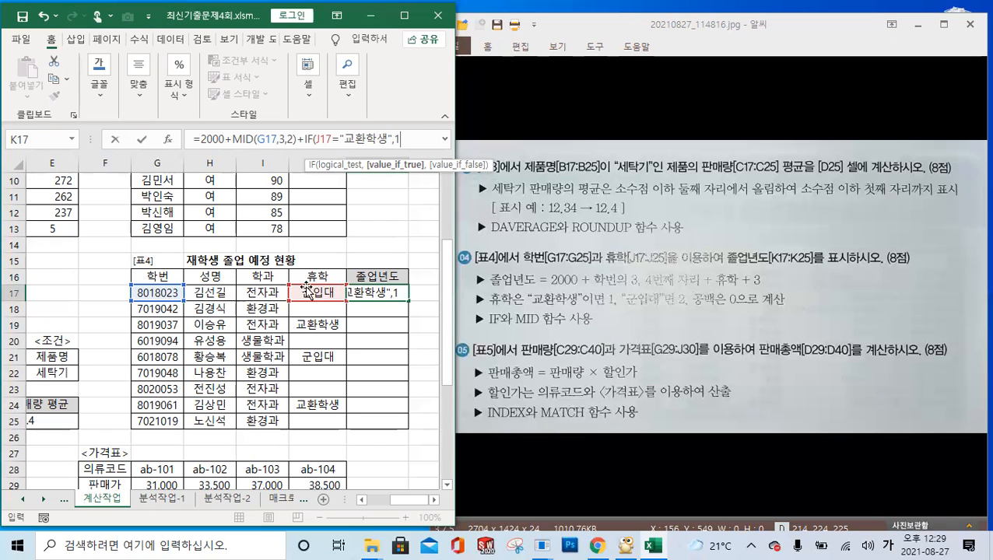
# - Copy the IF(J17=" portion of the K17 formula and paste it after the 1 and a comma as a nested IF
pyautogui.moveTo(305, 139); pyautogui.dragTo(346, 139)
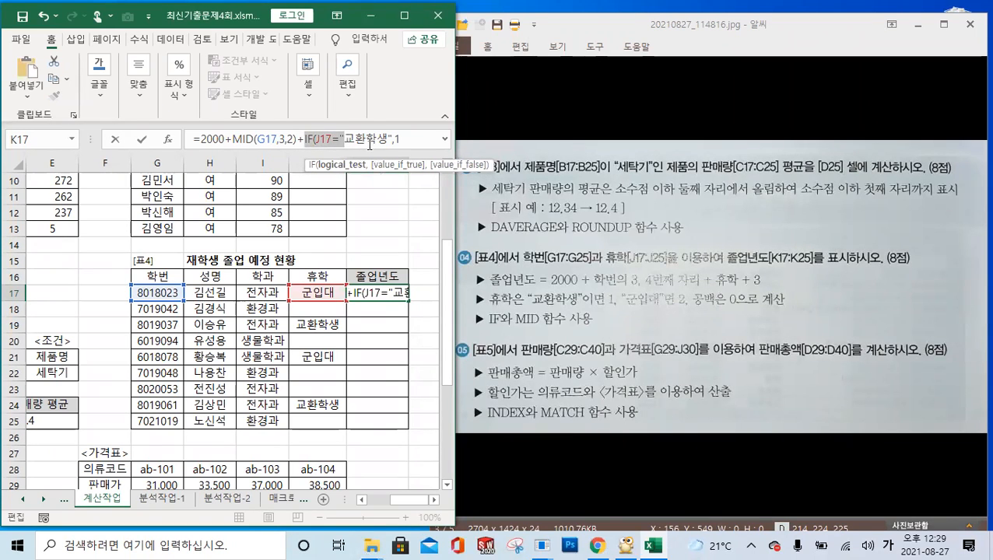
pyautogui.click(410, 139)
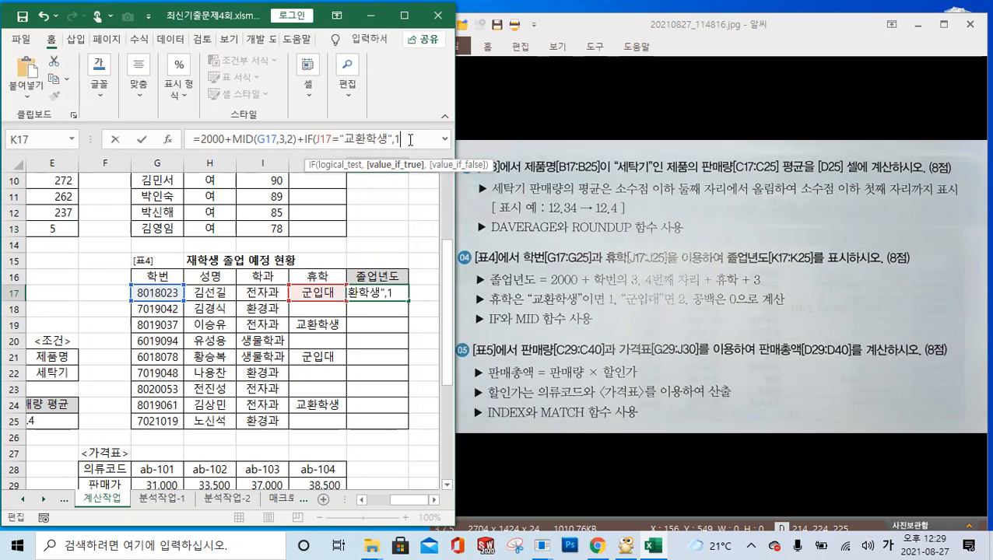
pyautogui.press('BackSpace')
pyautogui.press('BackSpace')
pyautogui.press('BackSpace')
pyautogui.press('BackSpace')
pyautogui.press('BackSpace')
pyautogui.press('BackSpace')
pyautogui.press('BackSpace')
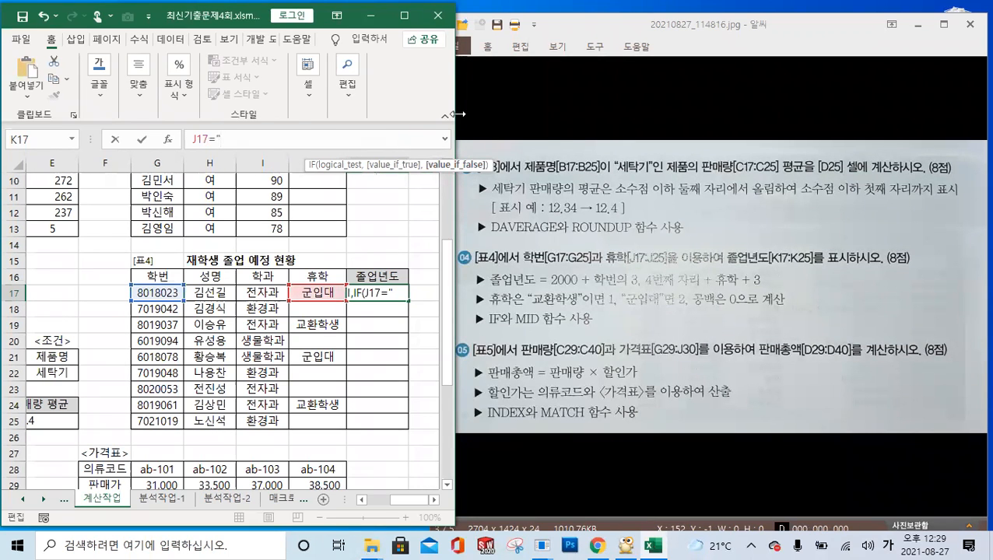
# - Widen the spreadsheet window and complete the nested IF test with "군입대", giving 2 when true
pyautogui.moveTo(457, 115); pyautogui.dragTo(615, 117)
pyautogui.press('Hangul')
pyautogui.write('rns')
pyautogui.press('BackSpace')
pyautogui.press('BackSpace')
pyautogui.press('BackSpace')
pyautogui.press('Hangul')
pyautogui.write('군입대",2')
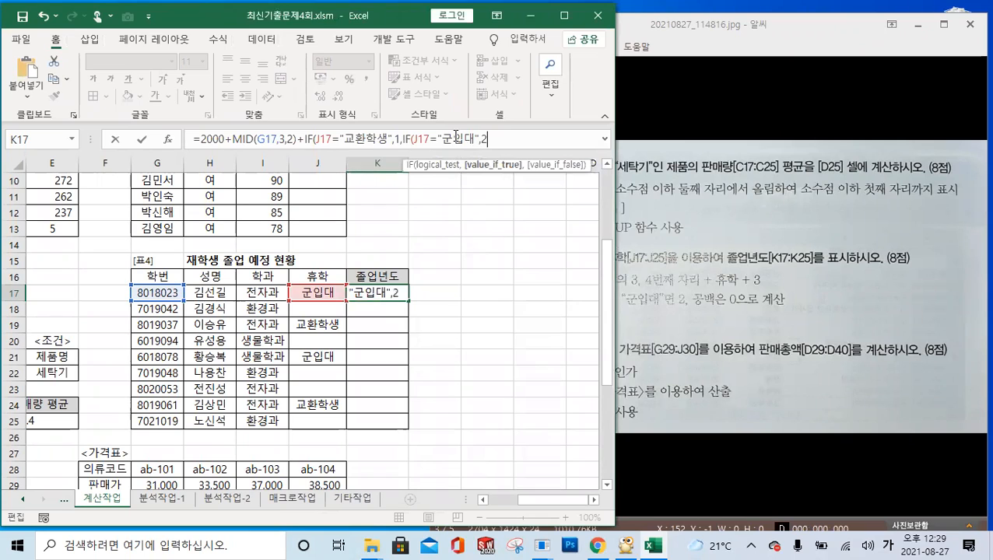
# - Set 0 as the nested IF's false value, close both IFs, and add +3 to the K17 formula
pyautogui.write(',')
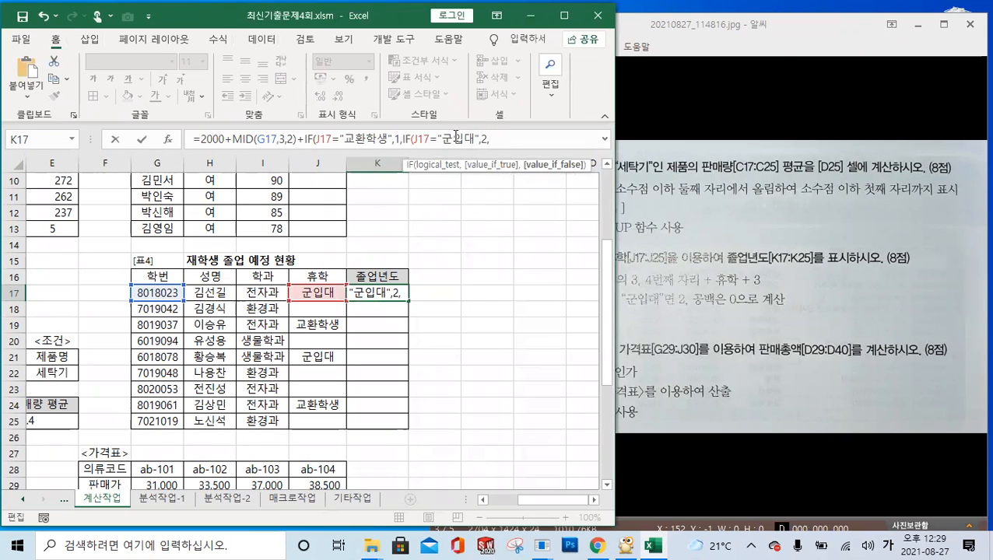
pyautogui.write('0)')
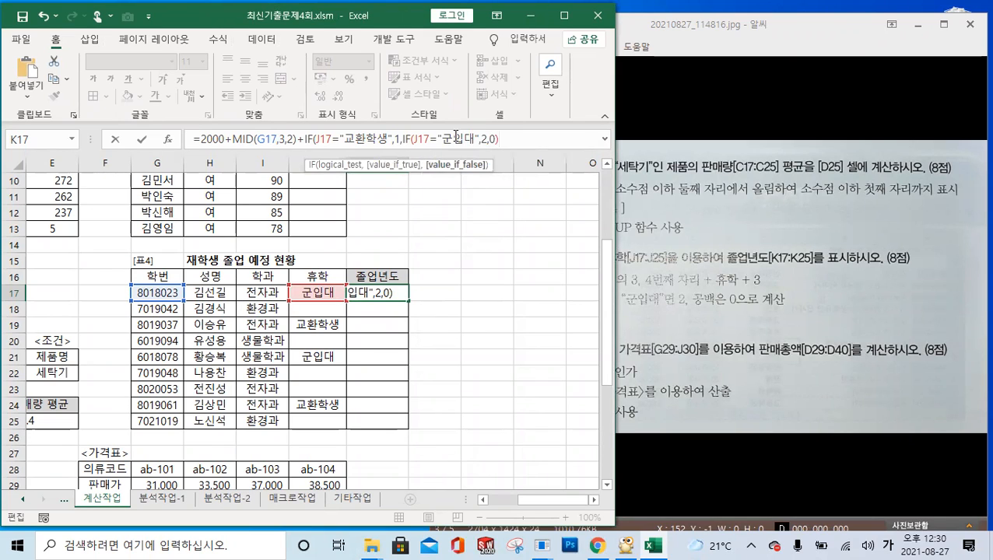
pyautogui.write(')')
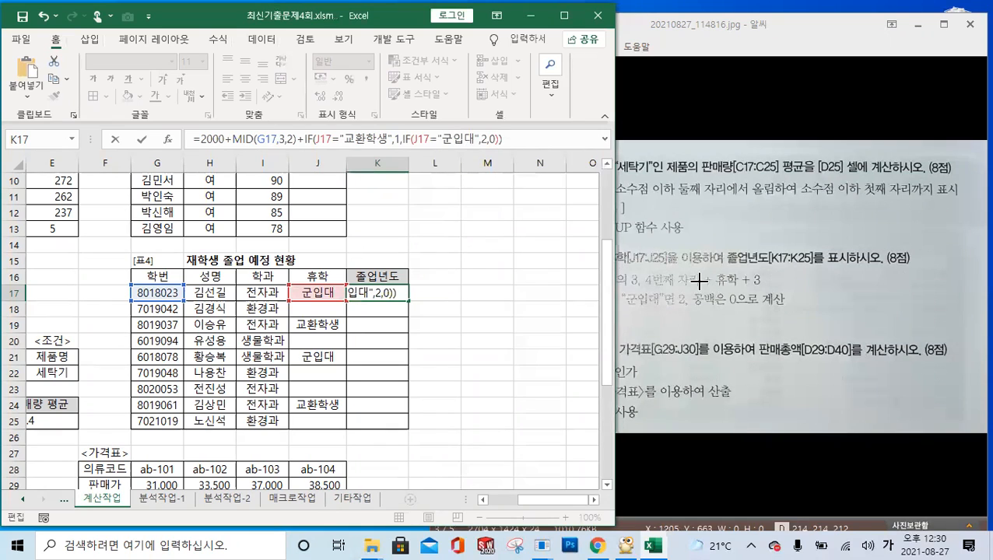
pyautogui.write('+3')
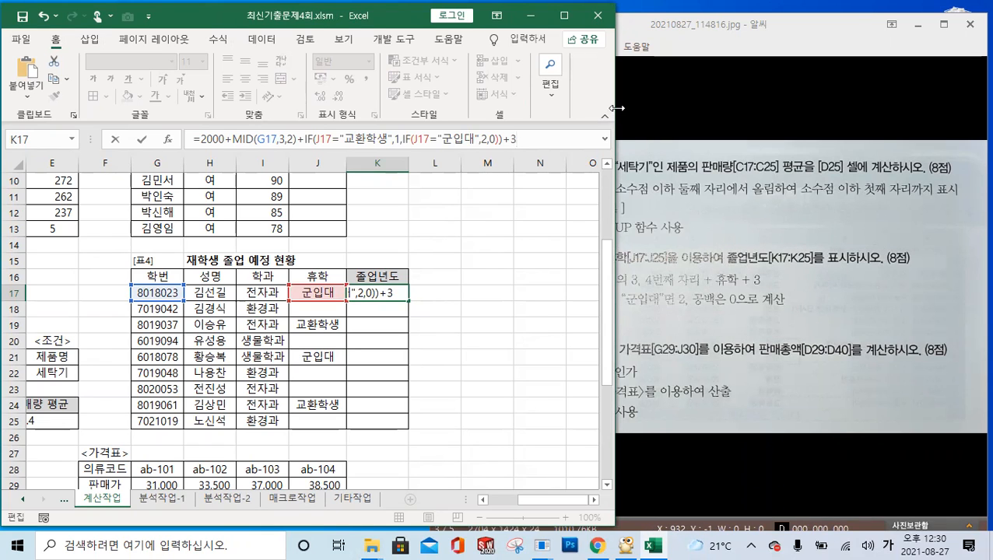
# - Confirm the K17 formula and fill it down the 졸업년도 column through K25
pyautogui.moveTo(617, 108); pyautogui.dragTo(515, 109)
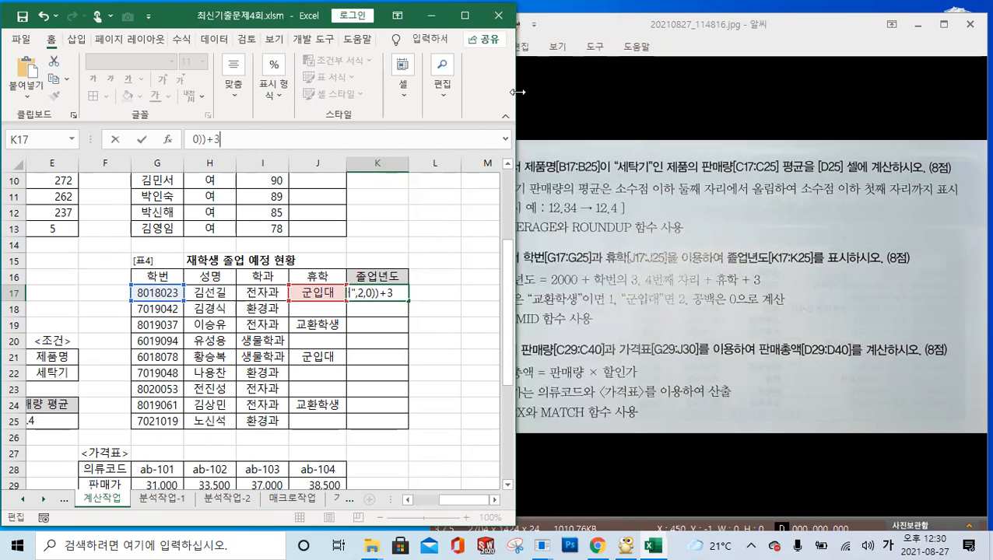
pyautogui.moveTo(515, 92); pyautogui.dragTo(631, 97)
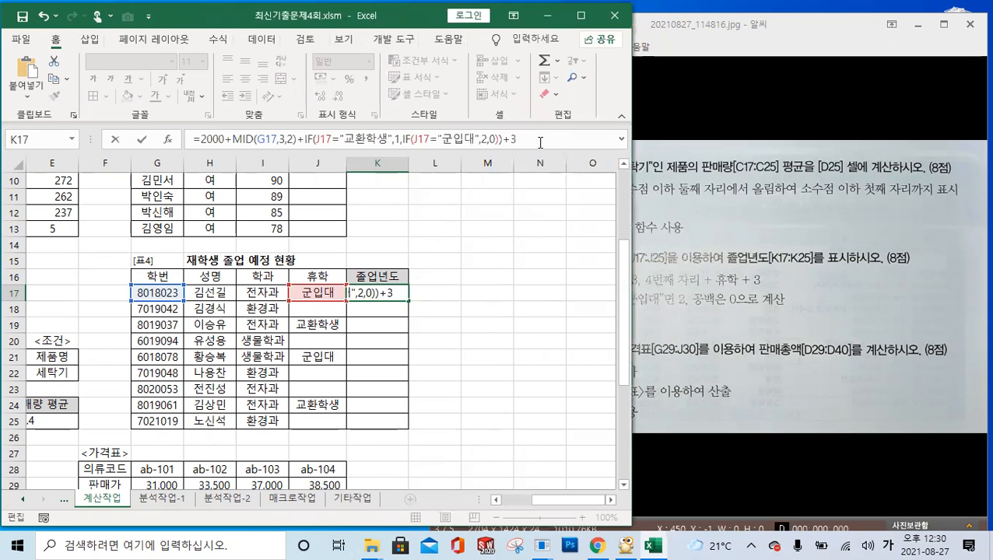
pyautogui.click(143, 140)
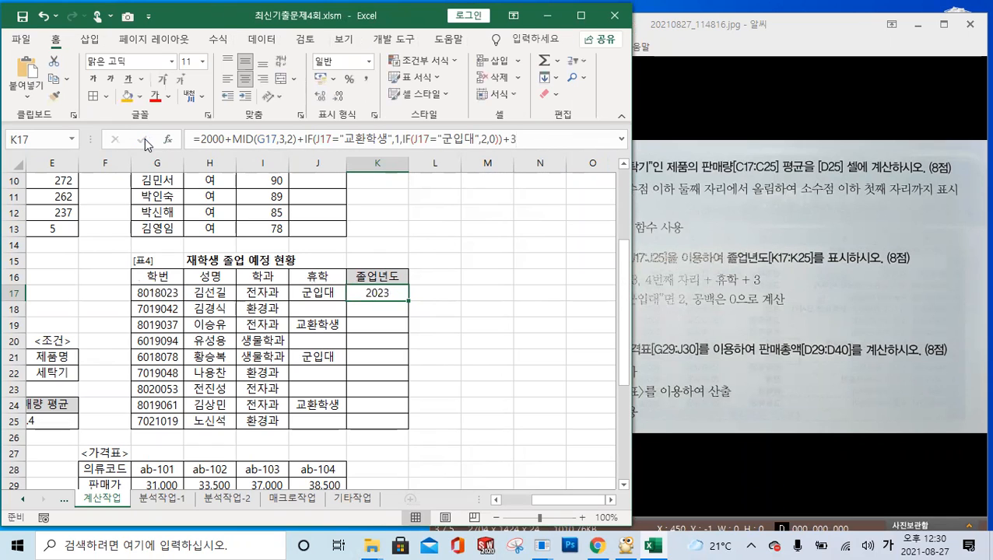
pyautogui.doubleClick(407, 300)
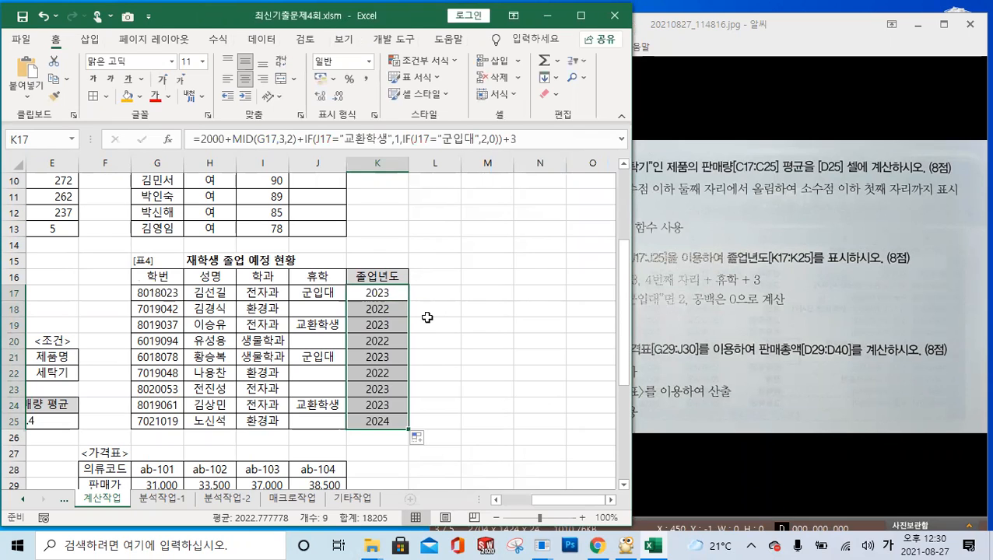
pyautogui.click(390, 293)
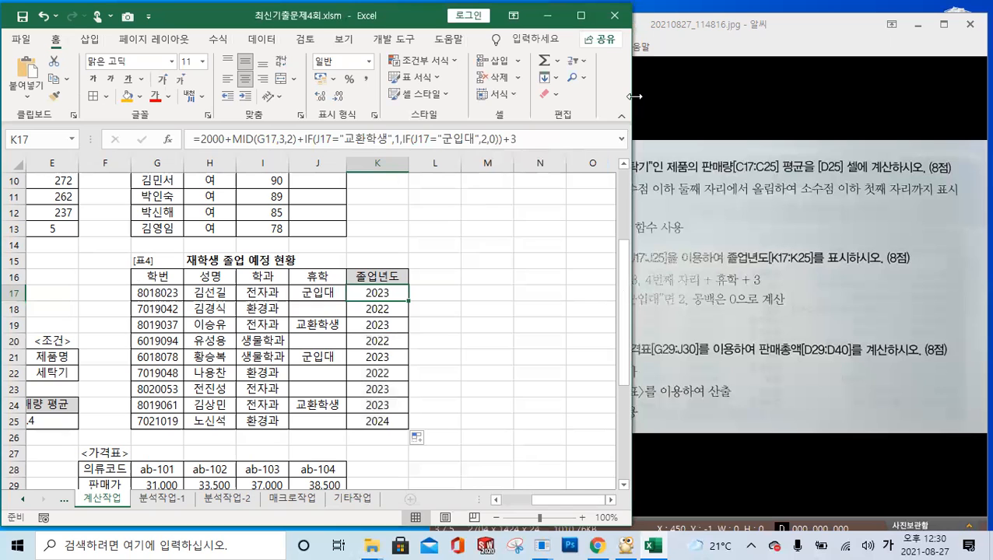
# - Bring [표5] and <가격표> into view, then collapse the ribbon and resize the Excel window to fit columns A to J through row 40
pyautogui.moveTo(636, 95); pyautogui.dragTo(455, 95)
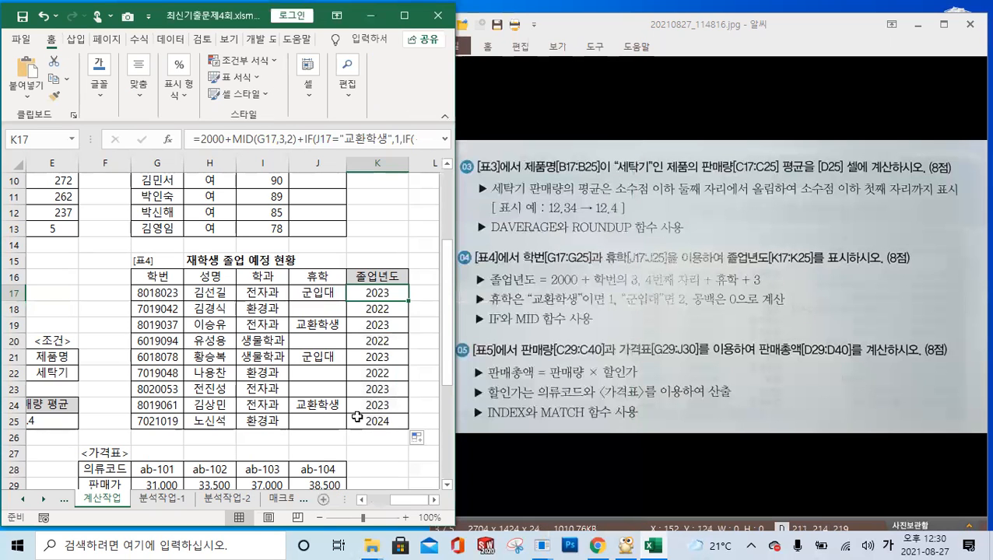
pyautogui.moveTo(399, 509); pyautogui.dragTo(378, 504)
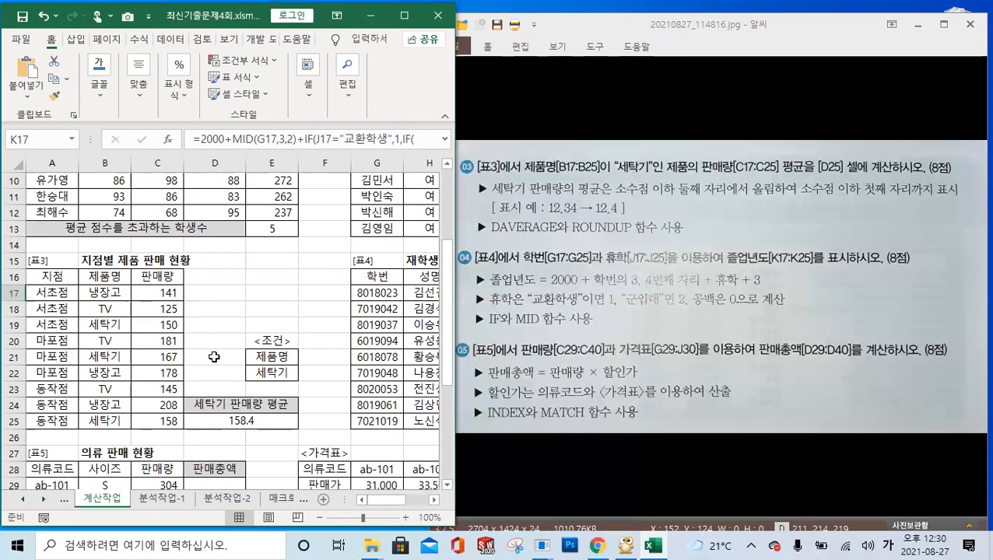
pyautogui.scroll(-3, 233, 342)
pyautogui.scroll(-2, 241, 325)
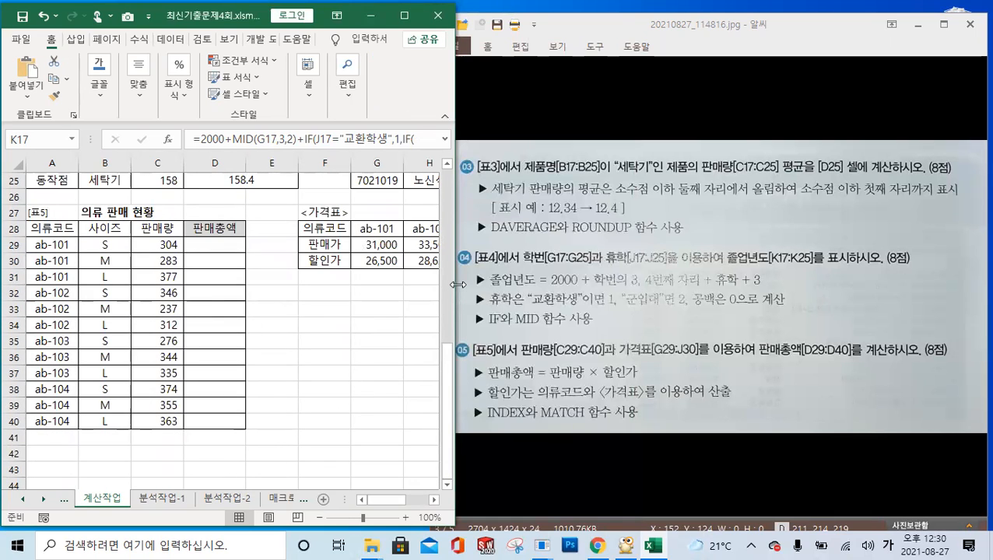
pyautogui.moveTo(458, 285); pyautogui.dragTo(596, 285)
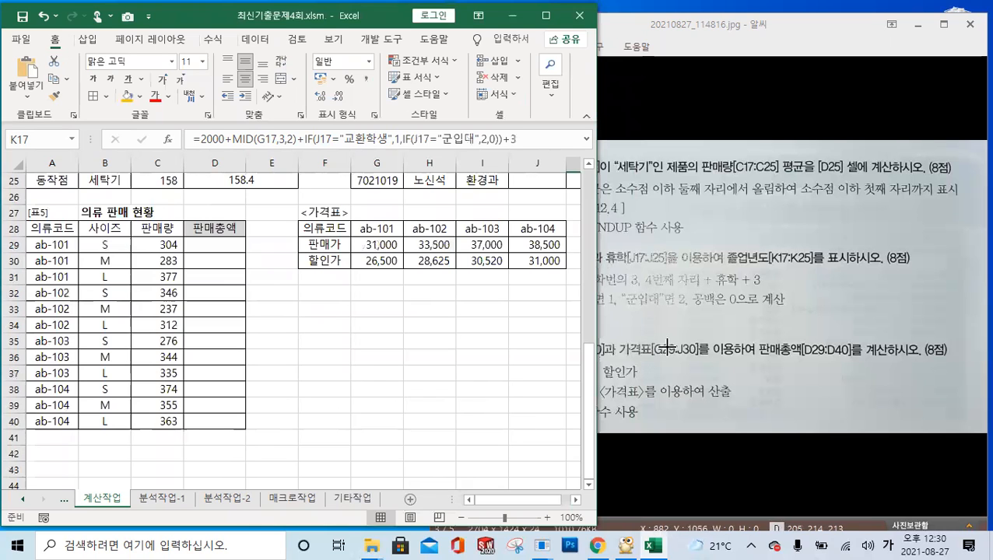
pyautogui.click(588, 117)
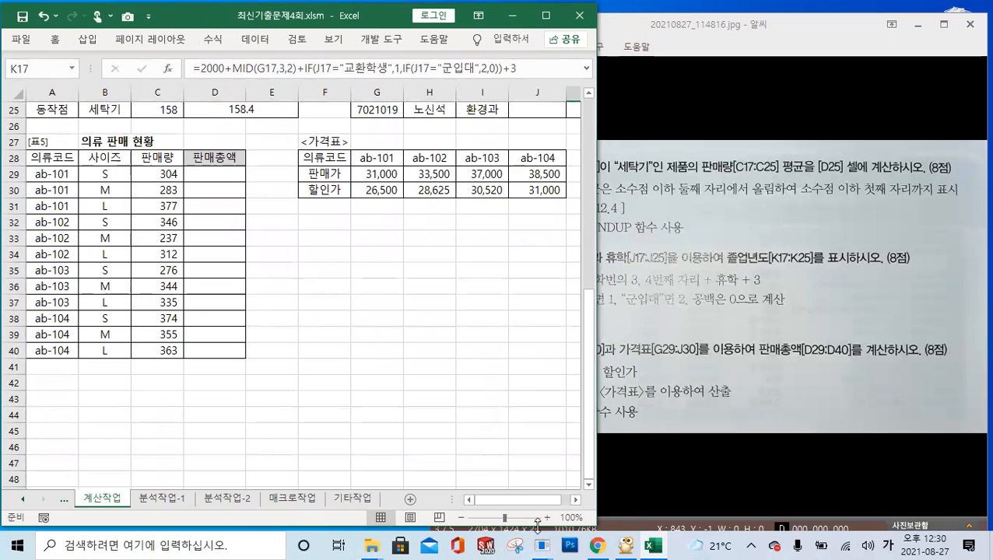
pyautogui.moveTo(536, 534); pyautogui.dragTo(537, 400)
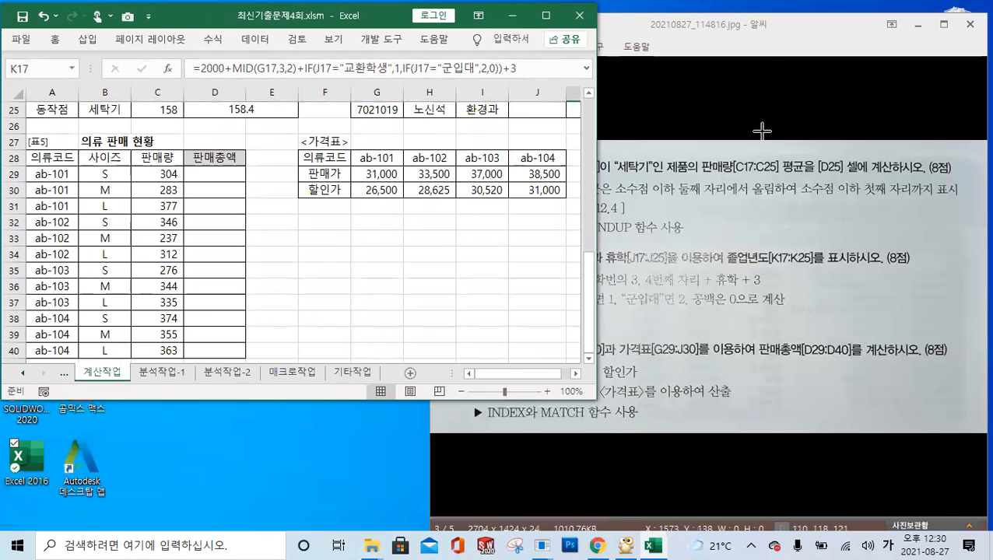
# - Move the exam image window beneath the worksheet tables and widen it to nearly the full screen width
pyautogui.click(767, 25)
pyautogui.moveTo(767, 13); pyautogui.dragTo(765, 248)
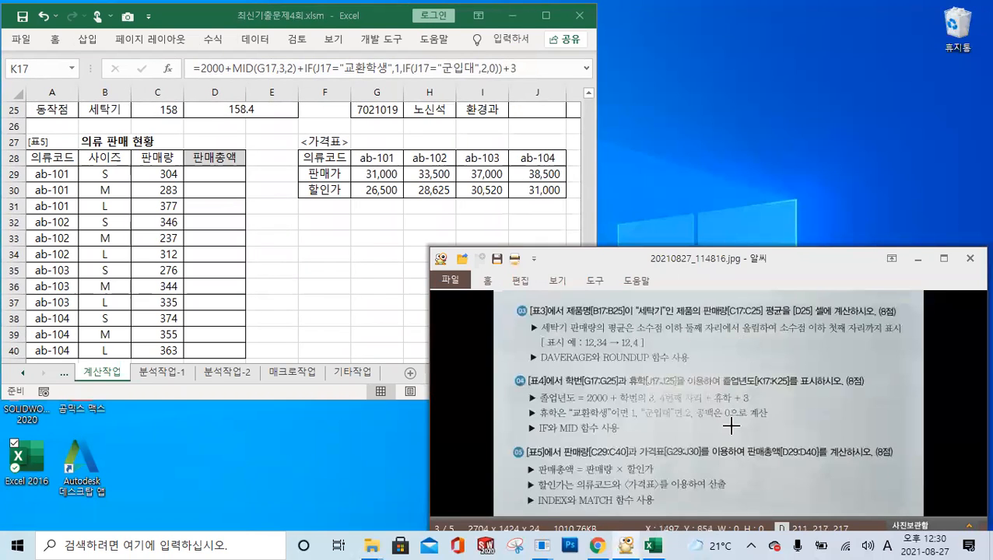
pyautogui.scroll(1, 729, 424)
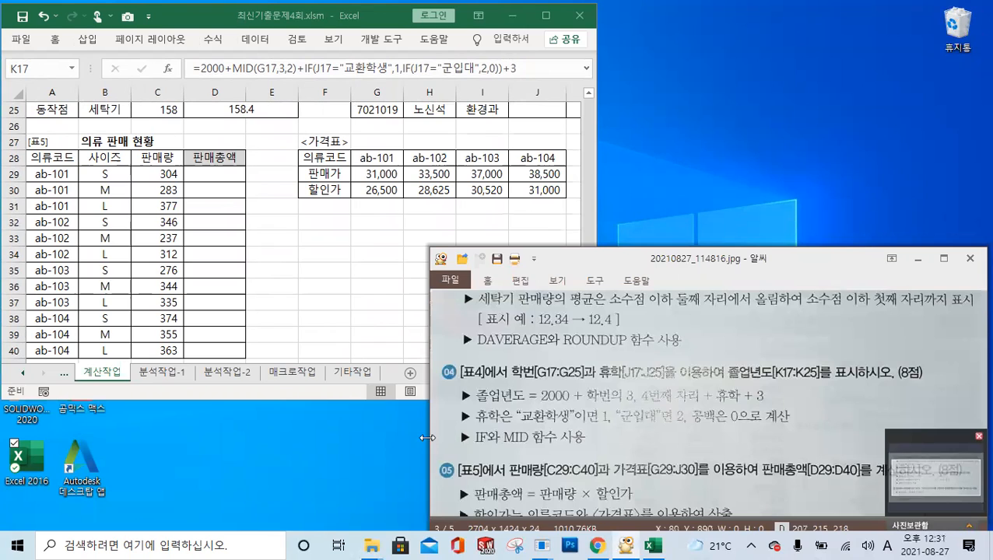
pyautogui.moveTo(427, 438); pyautogui.dragTo(156, 440)
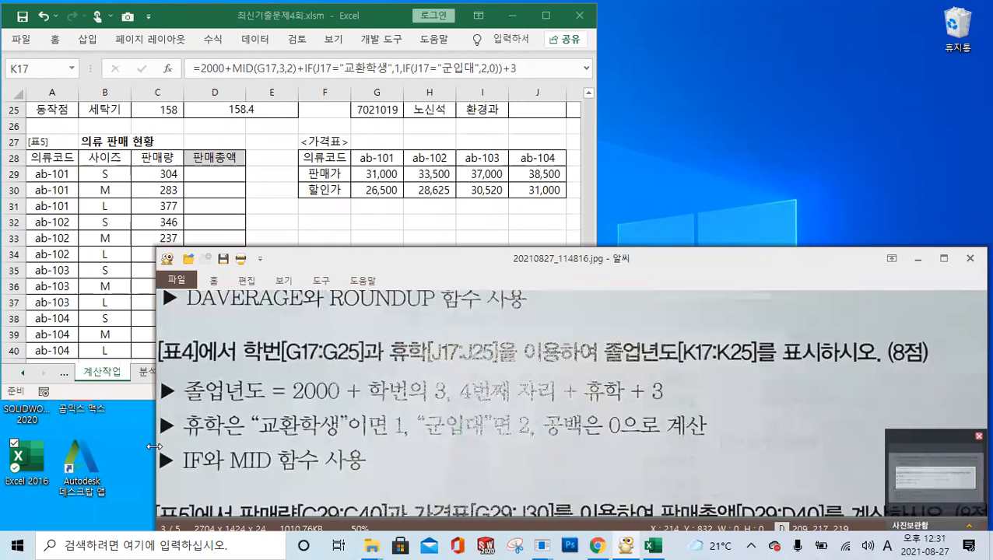
pyautogui.moveTo(153, 447); pyautogui.dragTo(4, 447)
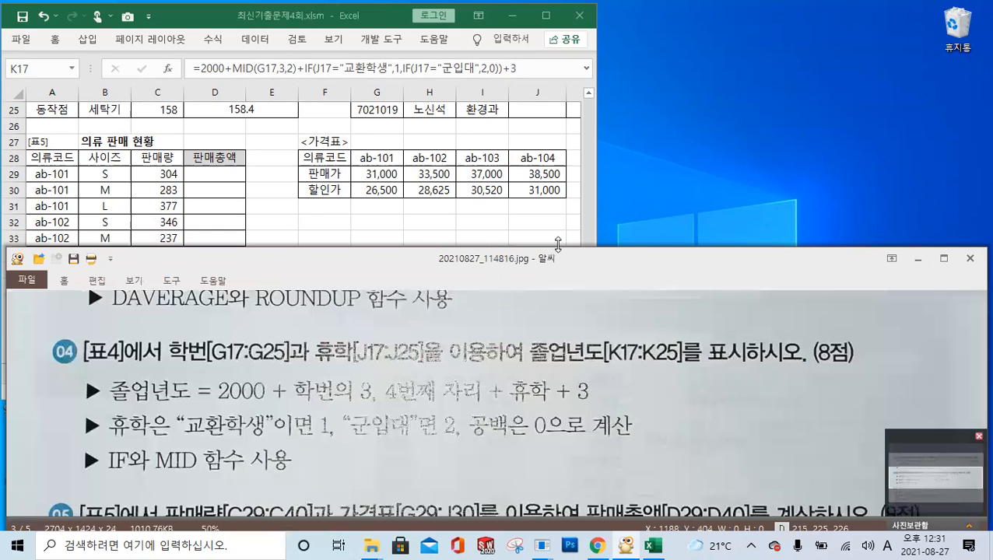
pyautogui.moveTo(557, 244); pyautogui.dragTo(557, 360)
# - Zoom the exam image to 50% on question 05 and reposition its shortened window below the <가격표> table
pyautogui.scroll(-1, 549, 418)
pyautogui.scroll(1, 549, 418)
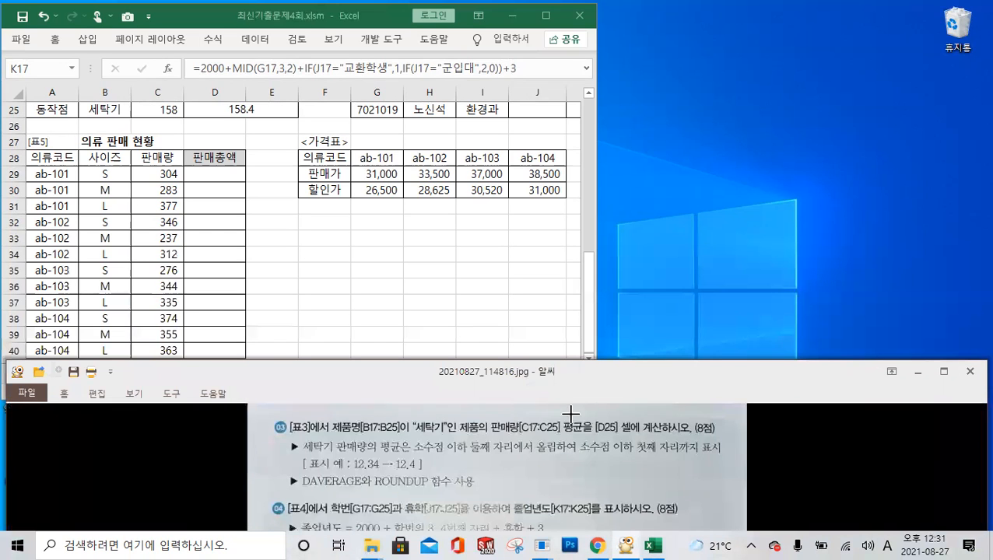
pyautogui.scroll(2, 594, 461)
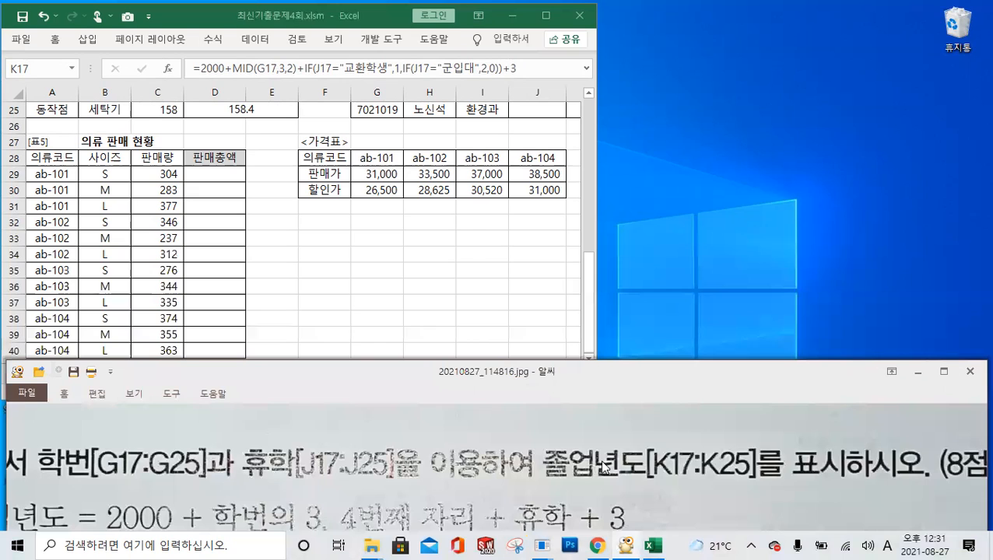
pyautogui.scroll(-1, 693, 460)
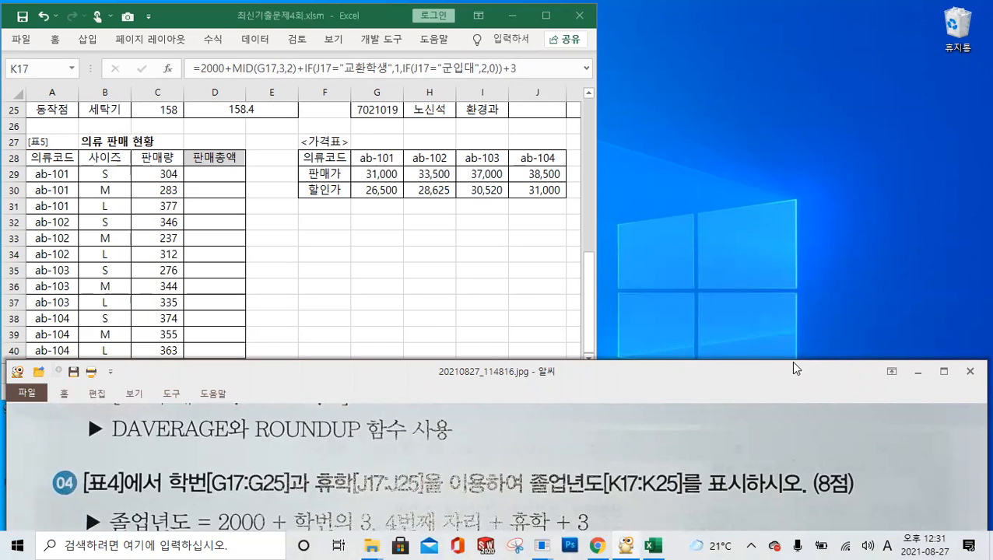
pyautogui.moveTo(794, 365); pyautogui.dragTo(780, 104)
pyautogui.moveTo(910, 368); pyautogui.dragTo(909, 398)
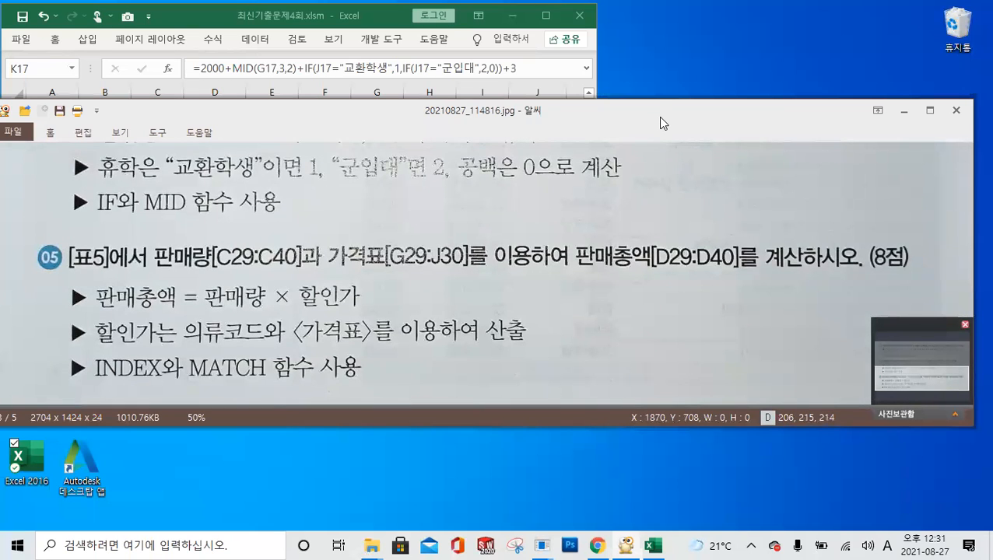
pyautogui.moveTo(660, 123); pyautogui.dragTo(658, 267)
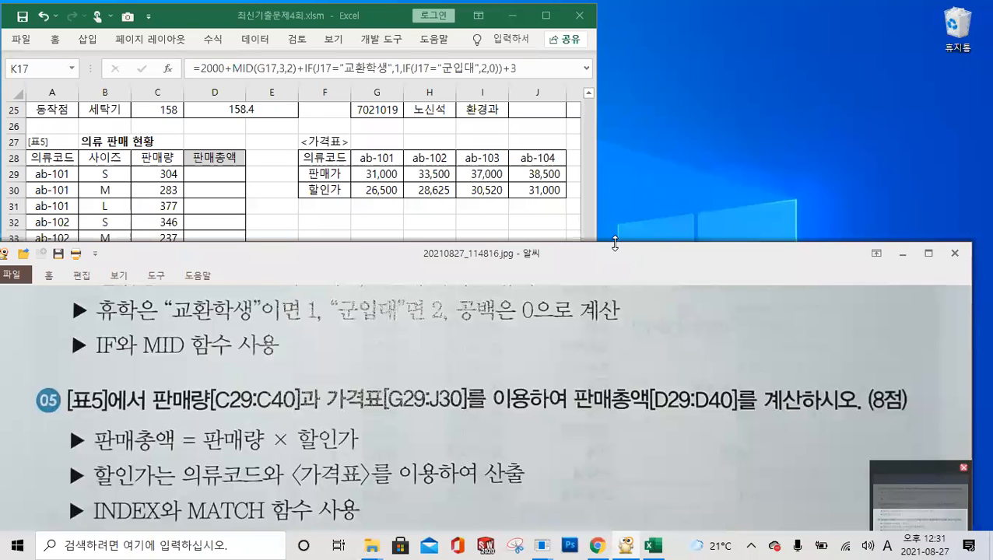
pyautogui.moveTo(615, 244); pyautogui.dragTo(615, 279)
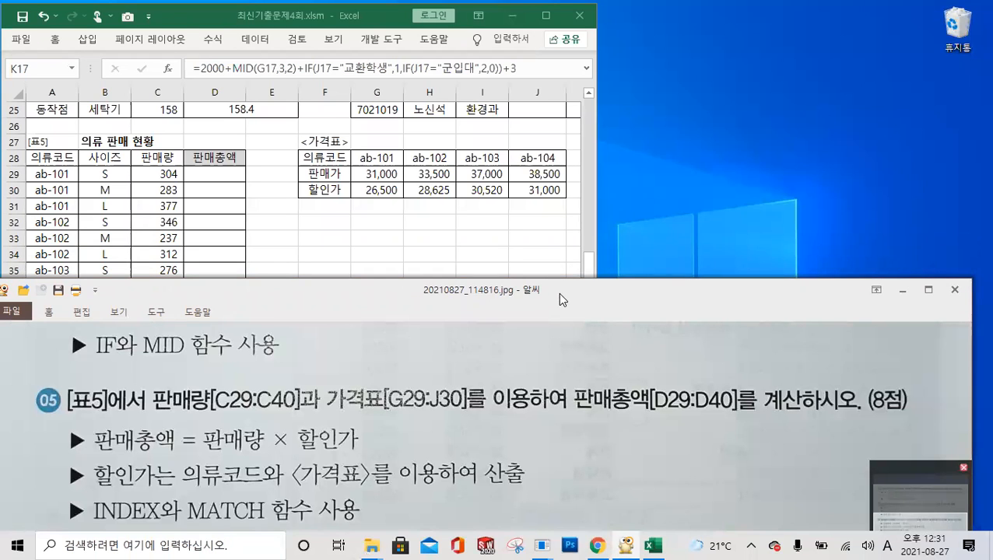
# - Zoom the exam image out to 30% and move its window up to show all of question 05
pyautogui.scroll(1, 665, 427)
pyautogui.scroll(-2, 665, 427)
pyautogui.scroll(2, 665, 425)
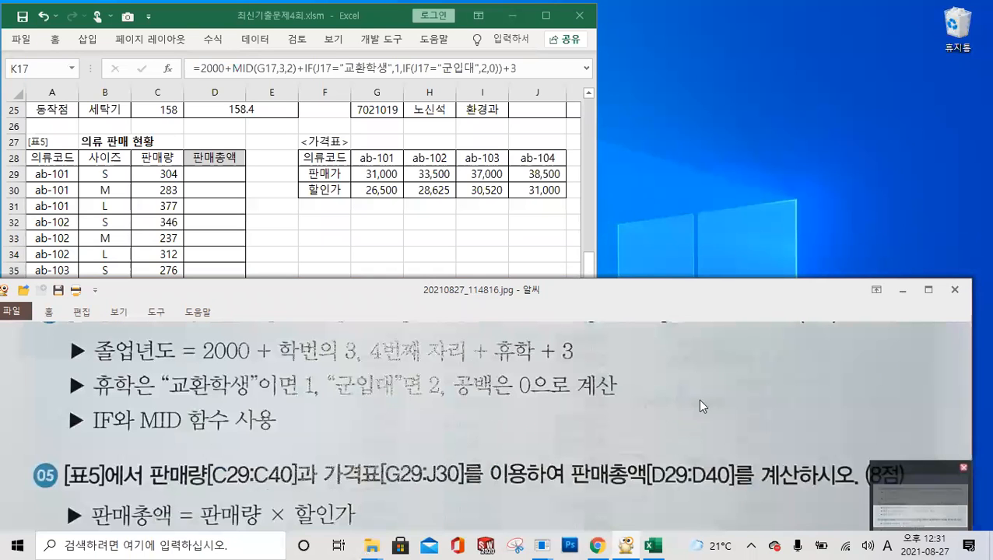
pyautogui.click(915, 523)
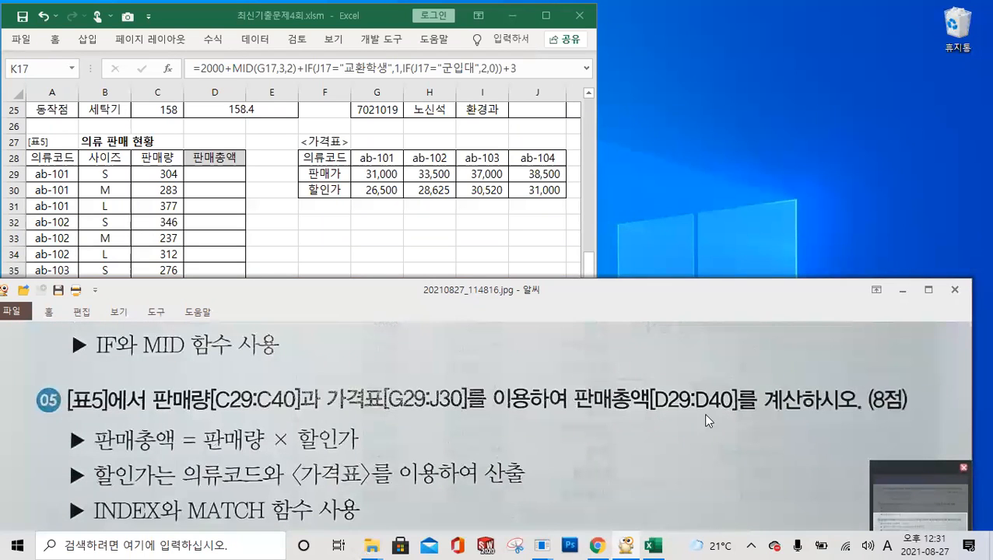
pyautogui.scroll(-2, 556, 414)
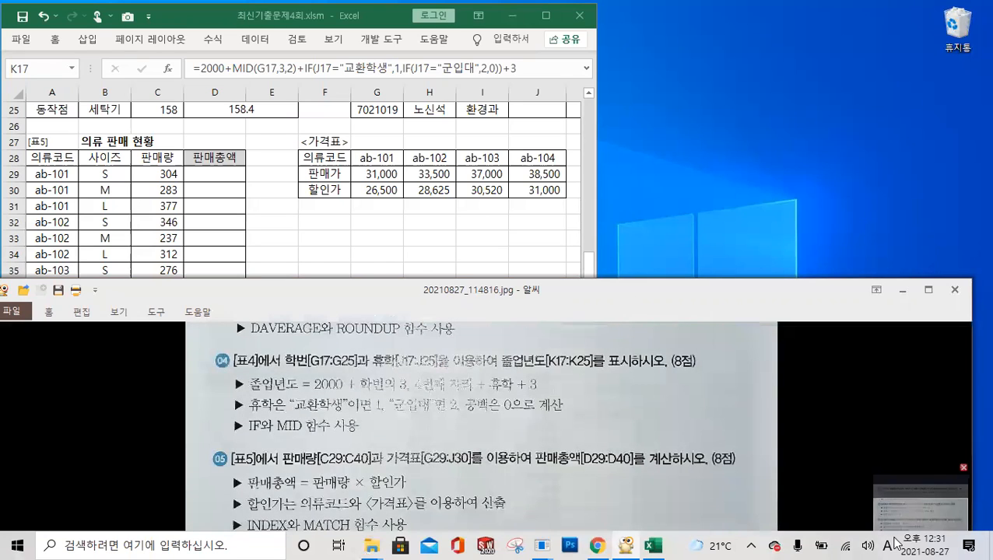
pyautogui.click(911, 505)
pyautogui.click(911, 527)
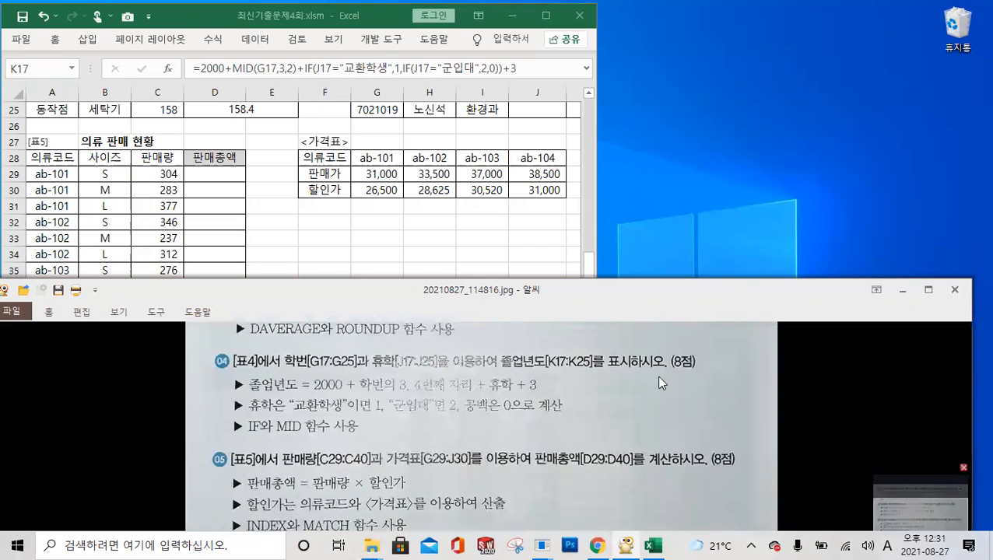
pyautogui.moveTo(542, 280); pyautogui.dragTo(522, 235)
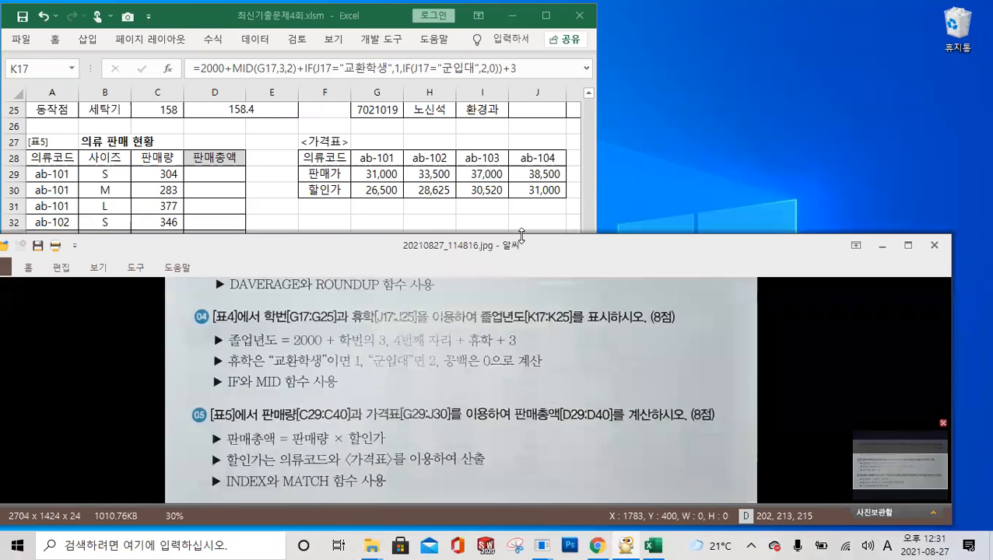
# - Return to the workbook and start the 판매총액 formula in D29 with =C29*
pyautogui.click(552, 218)
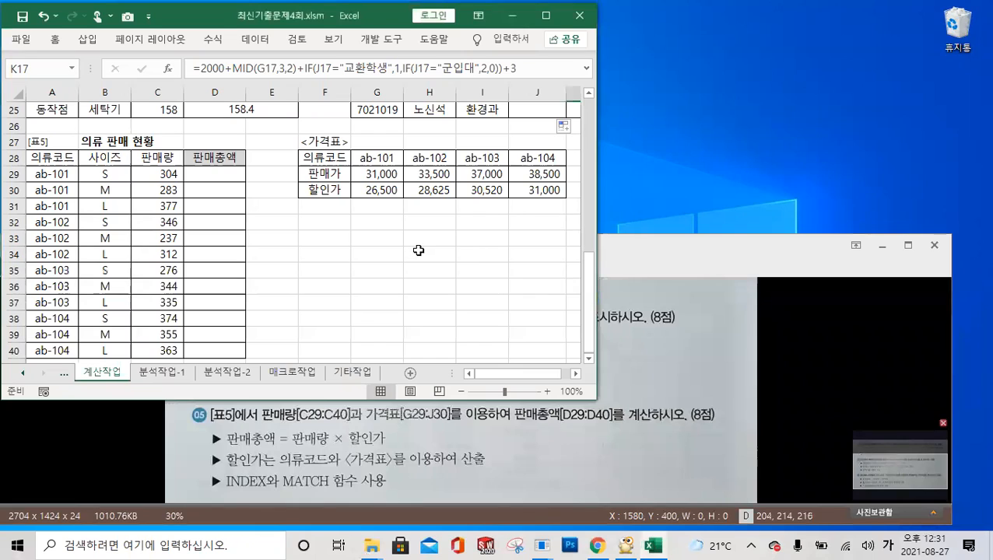
pyautogui.click(221, 174)
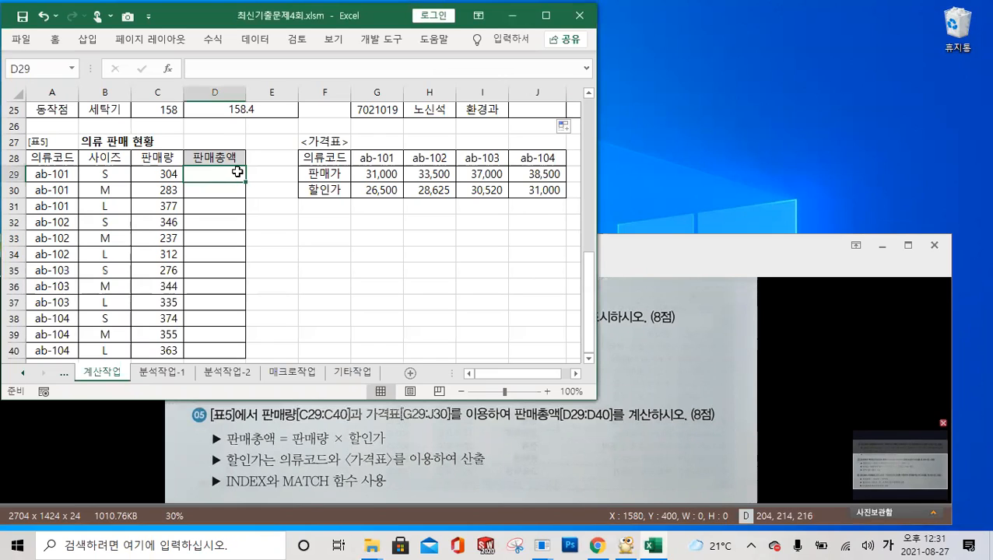
pyautogui.click(232, 66)
pyautogui.write('=')
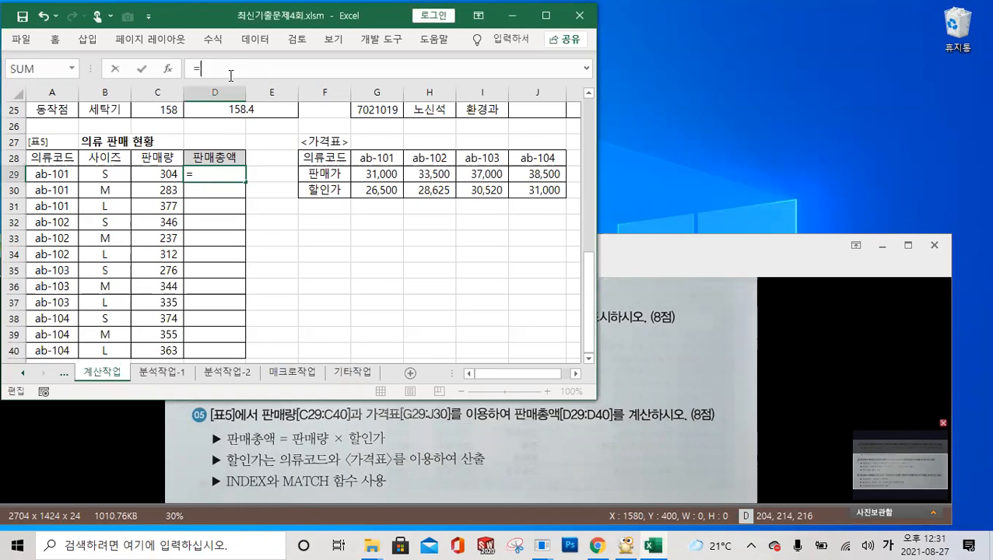
pyautogui.click(169, 173)
pyautogui.write('*')
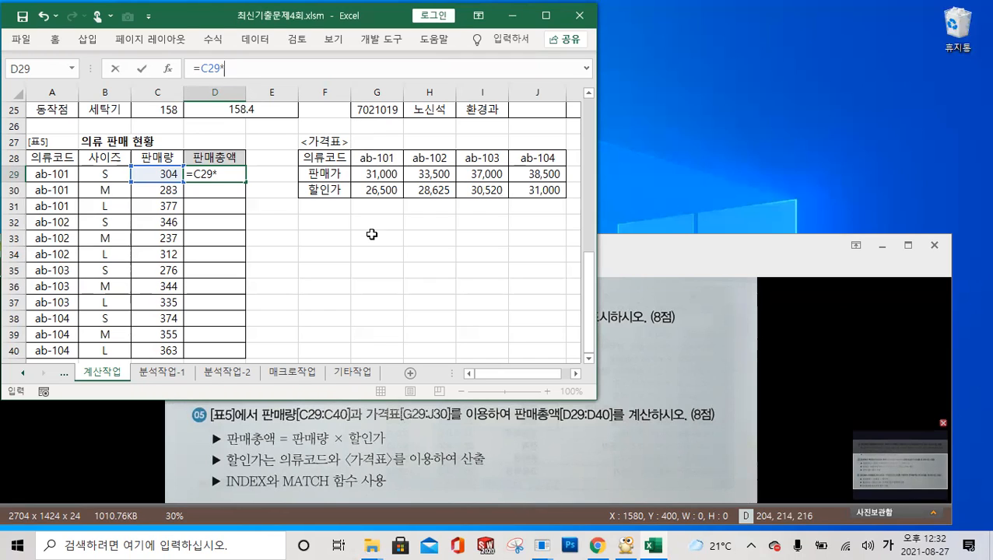
# - Append an INDEX function to the D29 formula with the absolute range $G$28:$J$30 as its array
pyautogui.click(261, 70)
pyautogui.write('in')
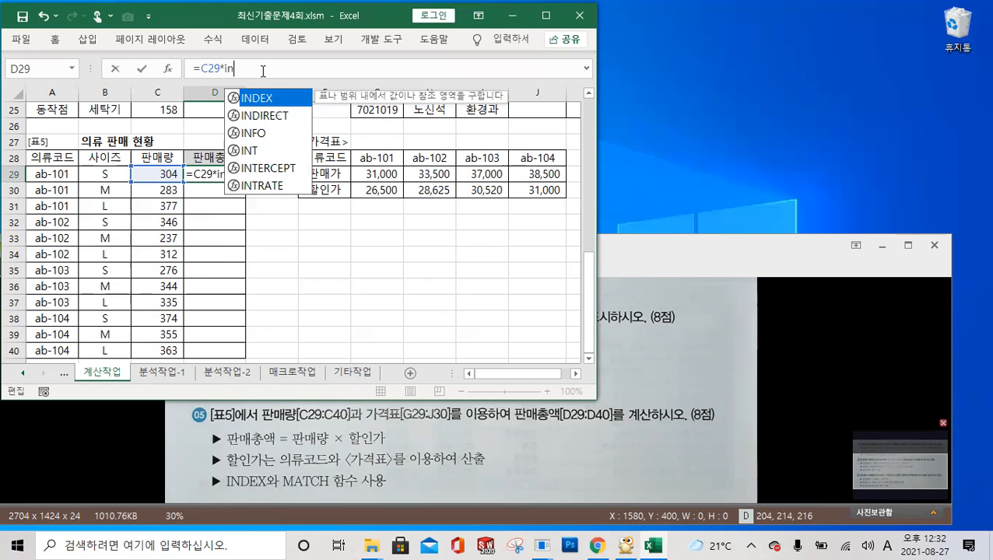
pyautogui.doubleClick(272, 100)
pyautogui.click(373, 158)
pyautogui.moveTo(373, 158); pyautogui.dragTo(539, 184)
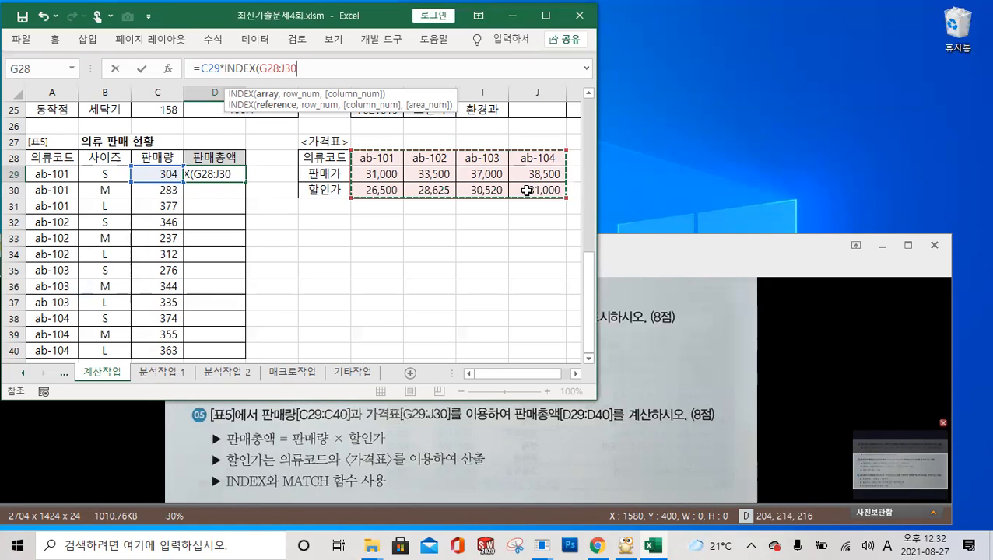
pyautogui.press('F4')
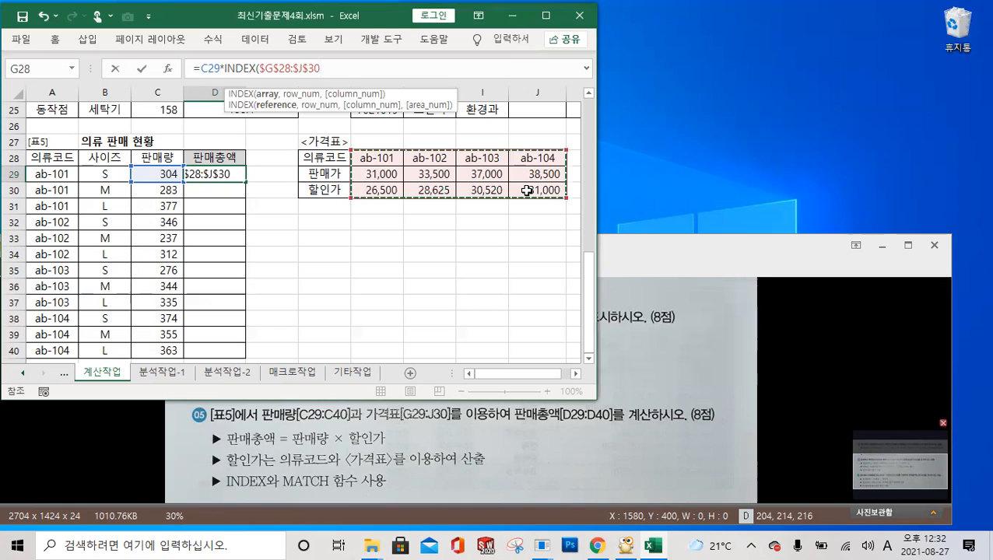
pyautogui.write(',')
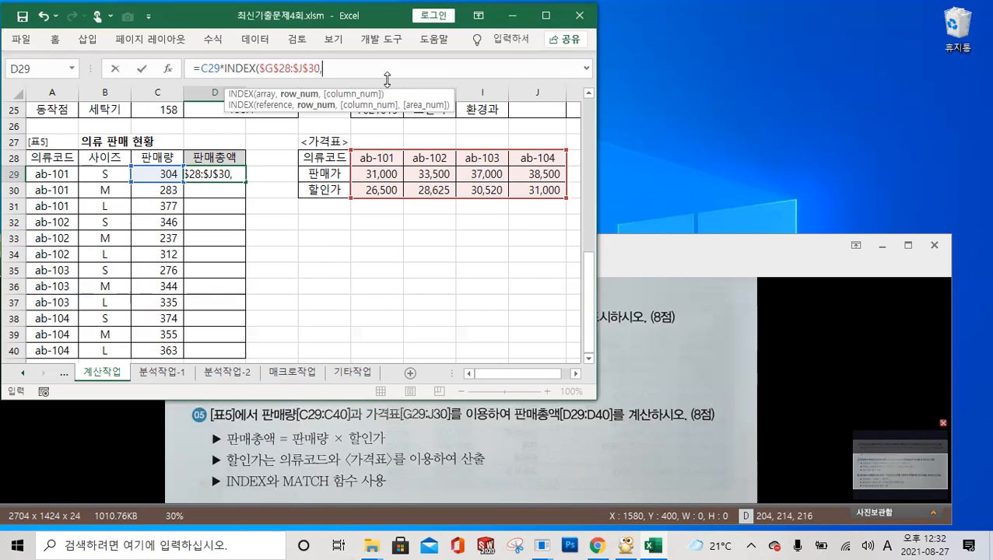
# - Add MATCH(A29,$A$29:$A$40,0) with exact matching as the INDEX row argument in the D29 formula
pyautogui.write('ma')
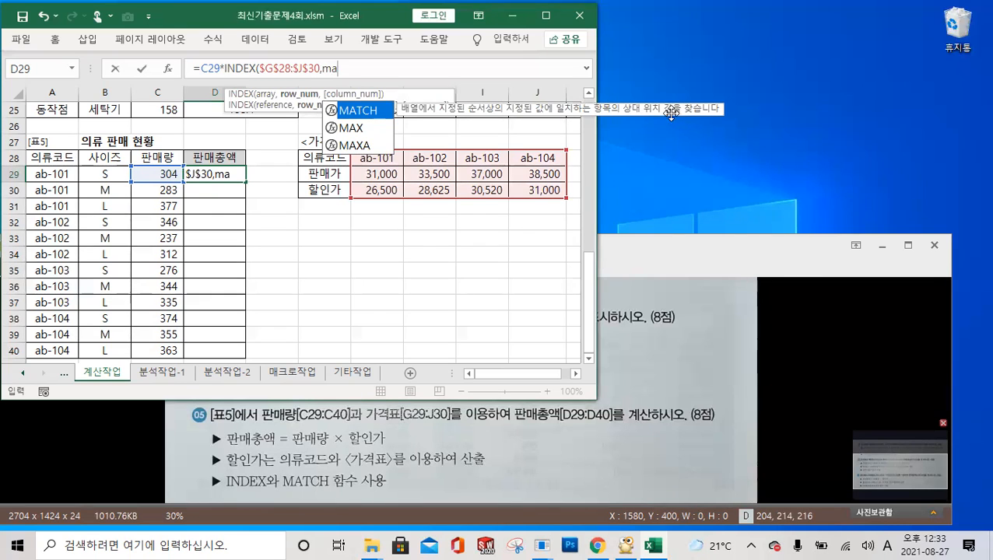
pyautogui.doubleClick(360, 110)
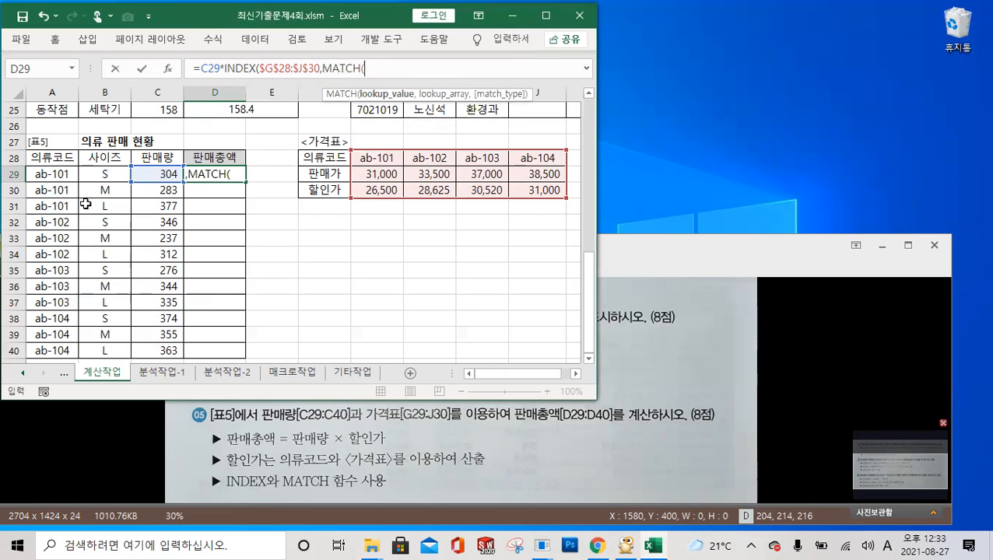
pyautogui.click(62, 174)
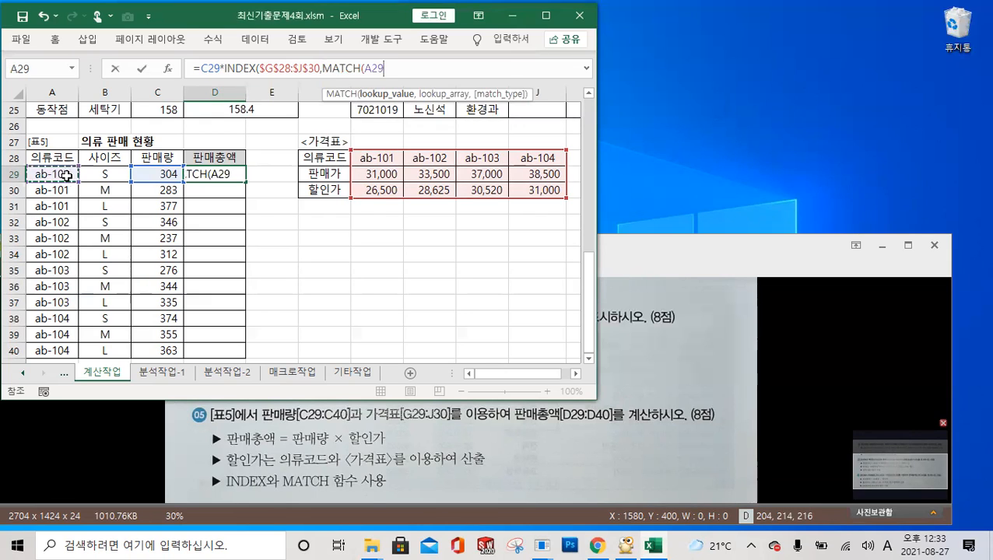
pyautogui.write(',')
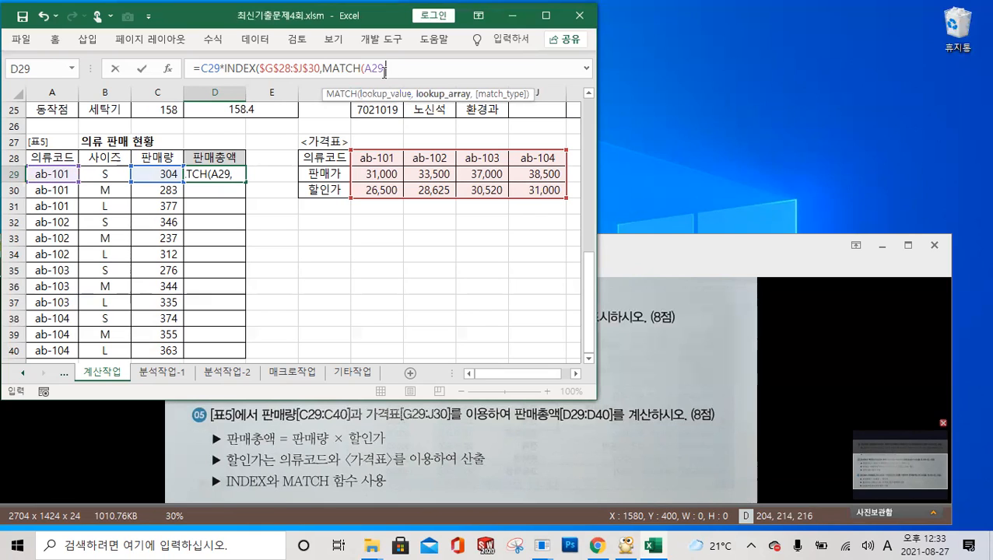
pyautogui.moveTo(62, 174); pyautogui.dragTo(45, 351)
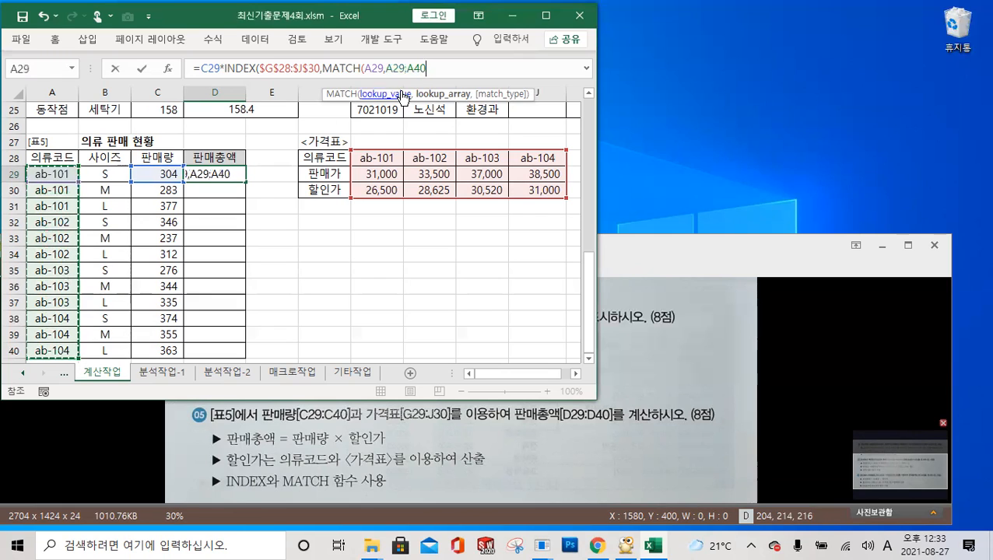
pyautogui.press('F4')
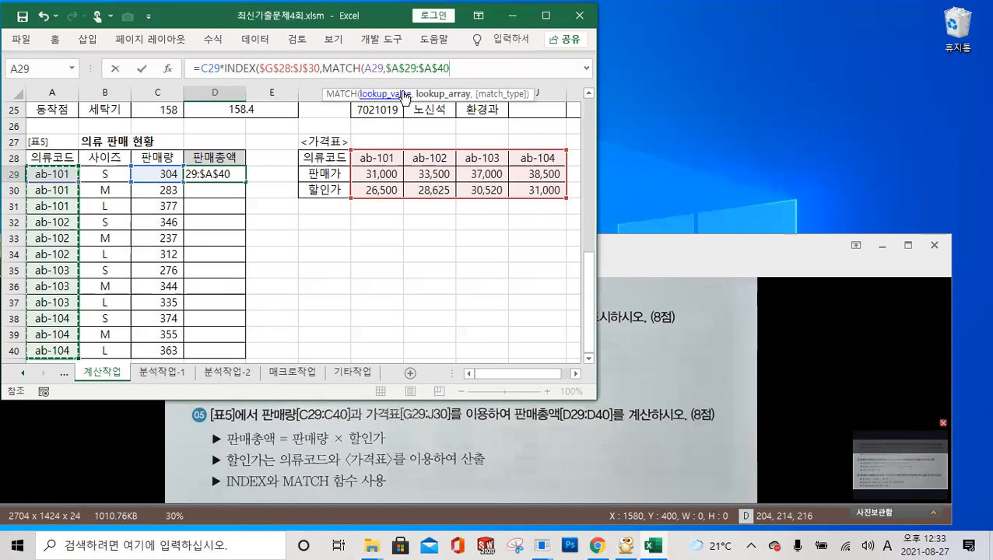
pyautogui.write(',')
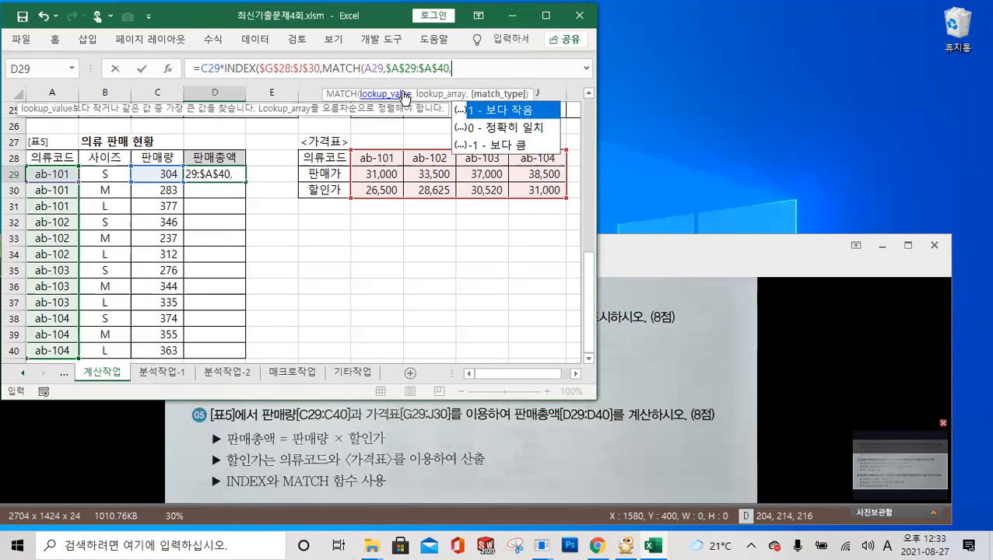
pyautogui.doubleClick(511, 129)
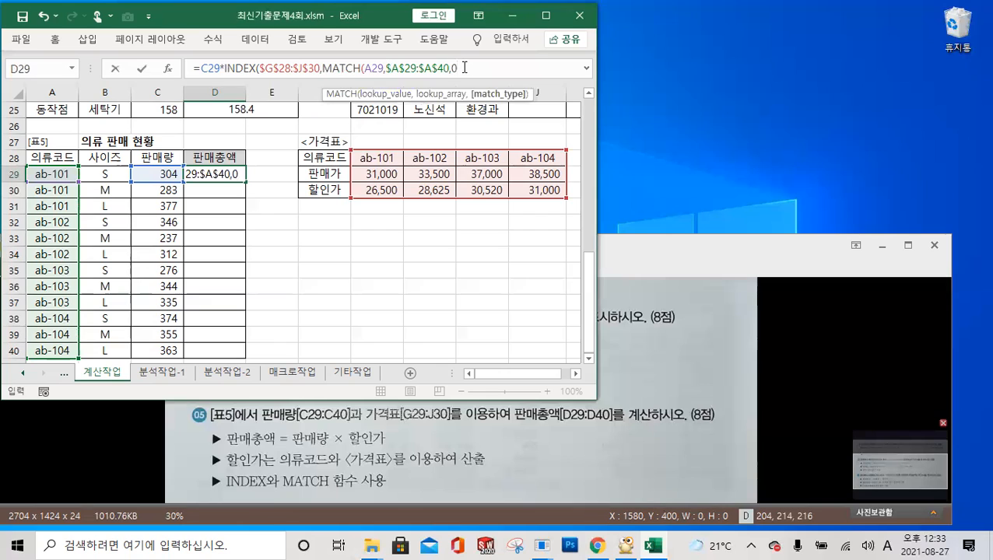
pyautogui.write('),')
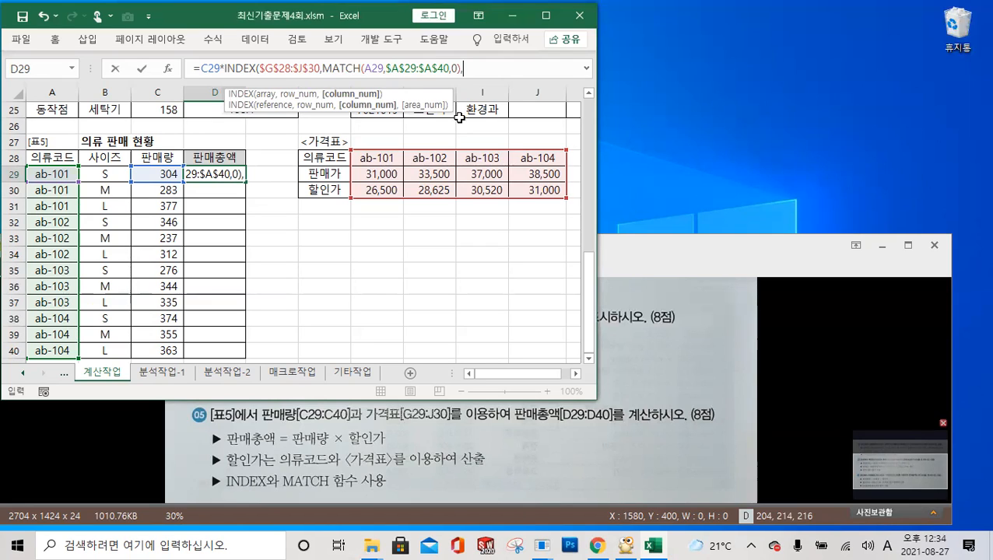
pyautogui.press('BackSpace')
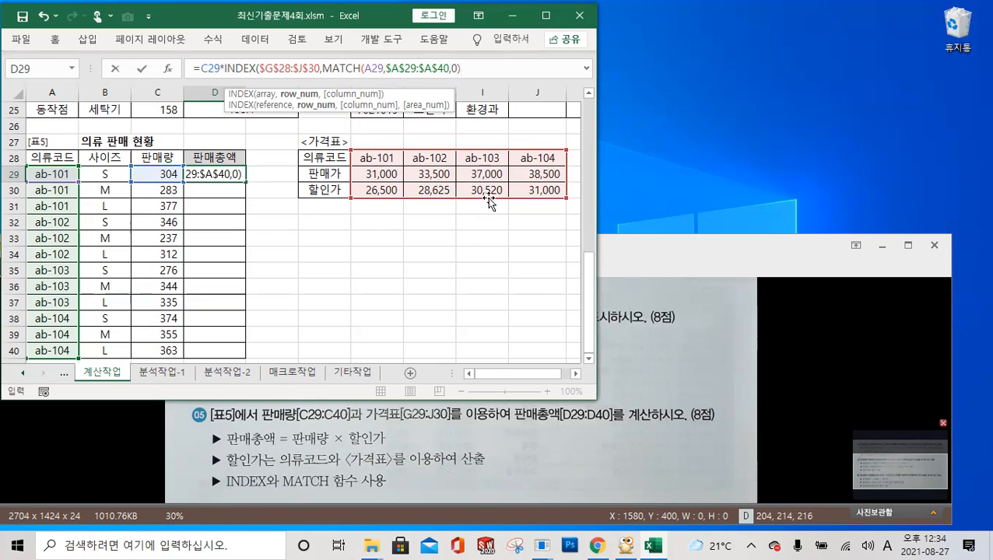
# - Change the INDEX array in the D29 formula to the absolute range $G$29:$J$30
pyautogui.click(322, 70)
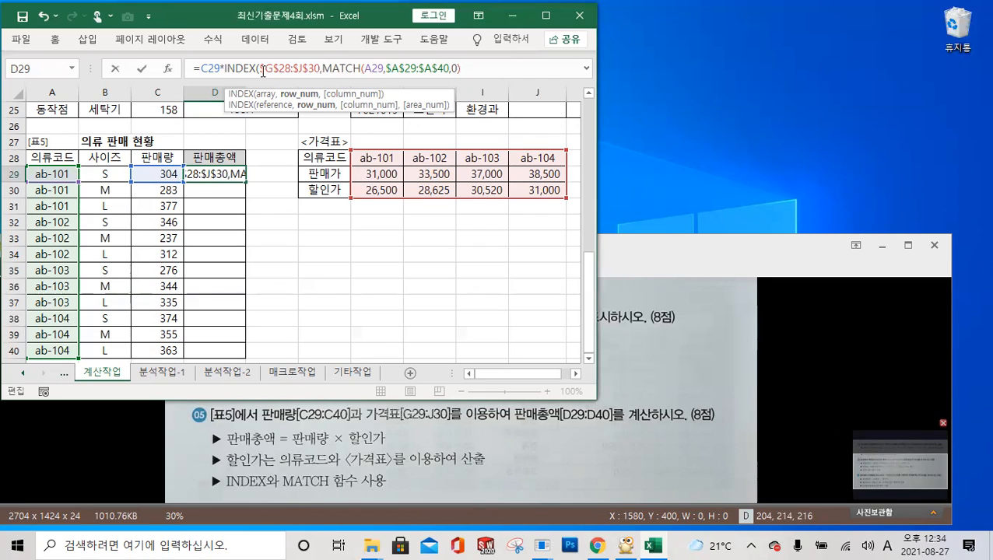
pyautogui.moveTo(261, 68); pyautogui.dragTo(315, 66)
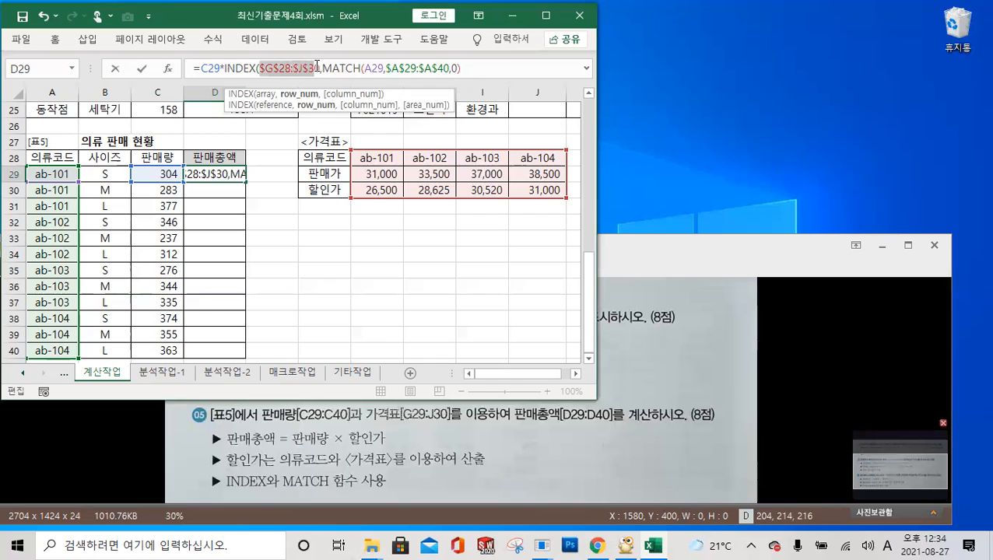
pyautogui.moveTo(381, 174); pyautogui.dragTo(541, 193)
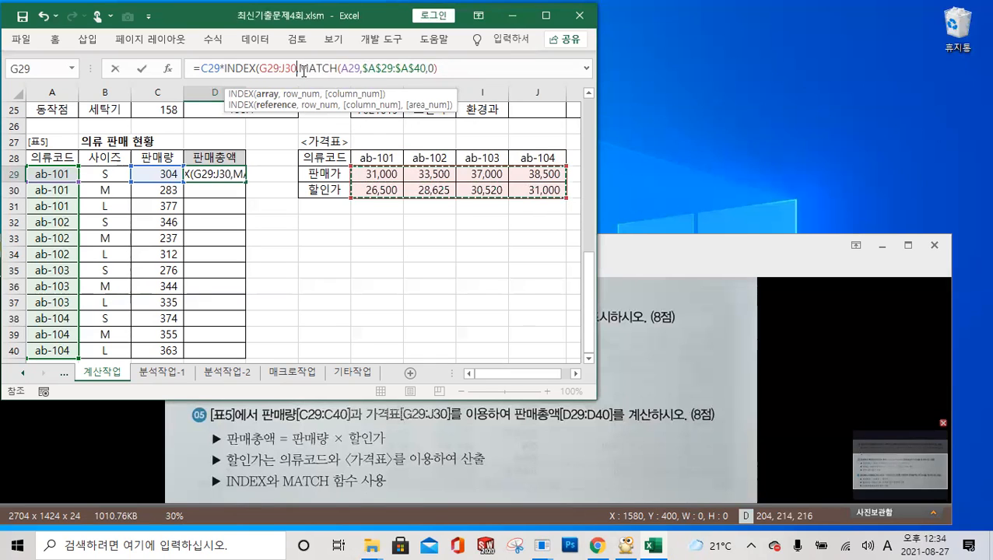
pyautogui.press('F4')
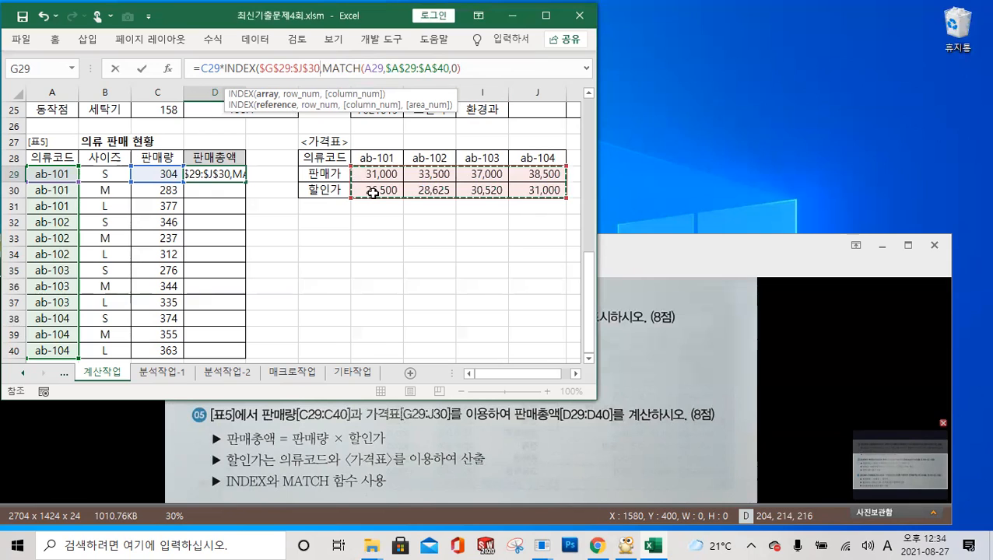
# - Insert row number 2 before MATCH in the D29 formula, close and enter it, and fill it down to D40
pyautogui.click(323, 70)
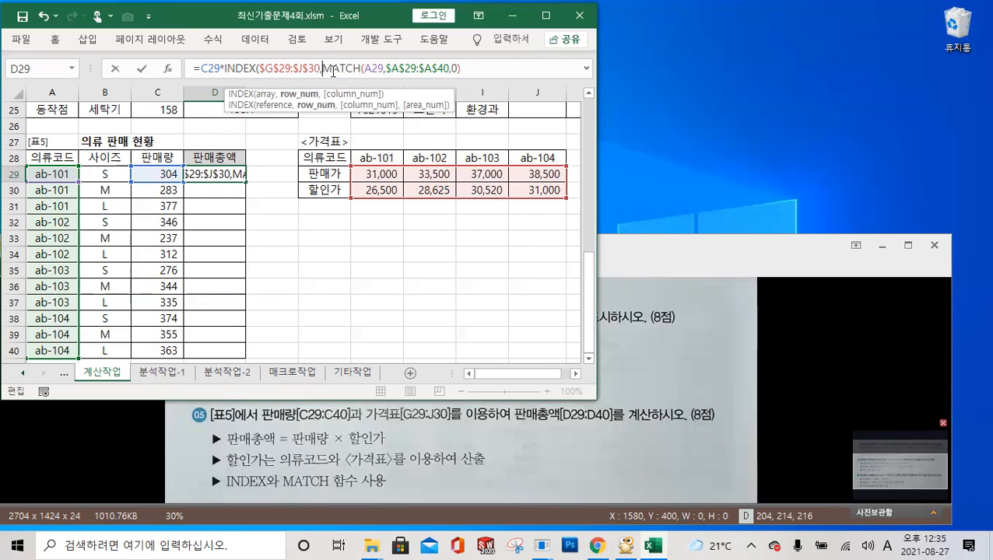
pyautogui.write('2,')
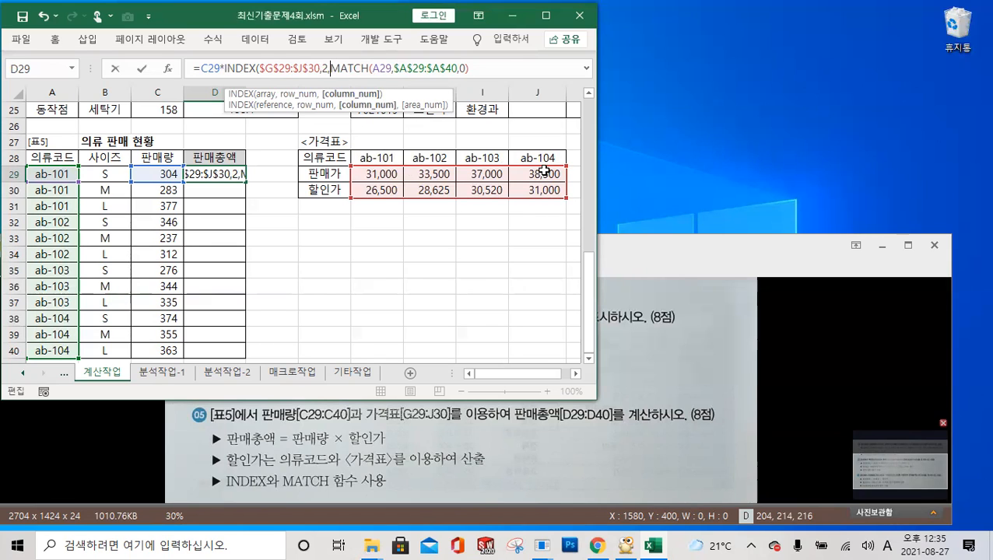
pyautogui.click(470, 68)
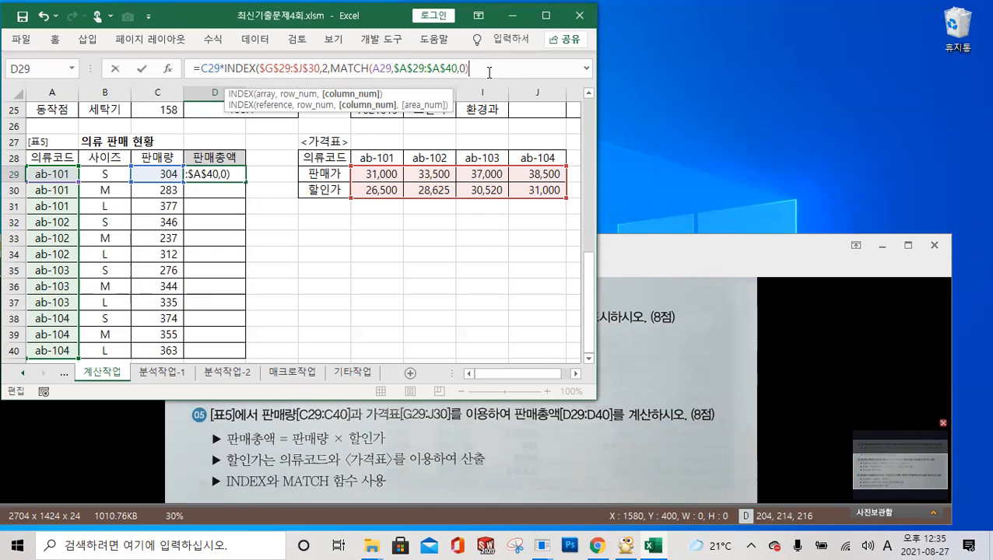
pyautogui.write(')')
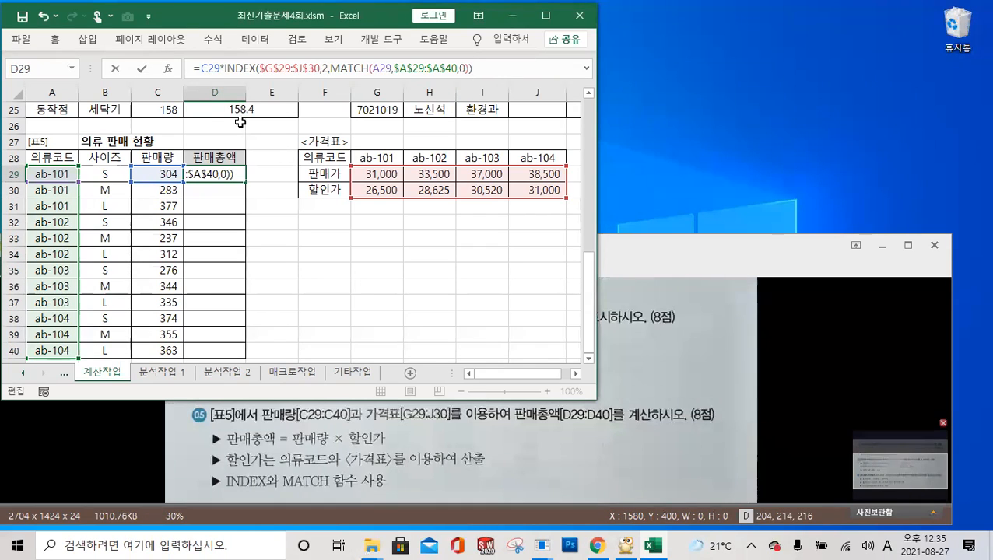
pyautogui.click(141, 69)
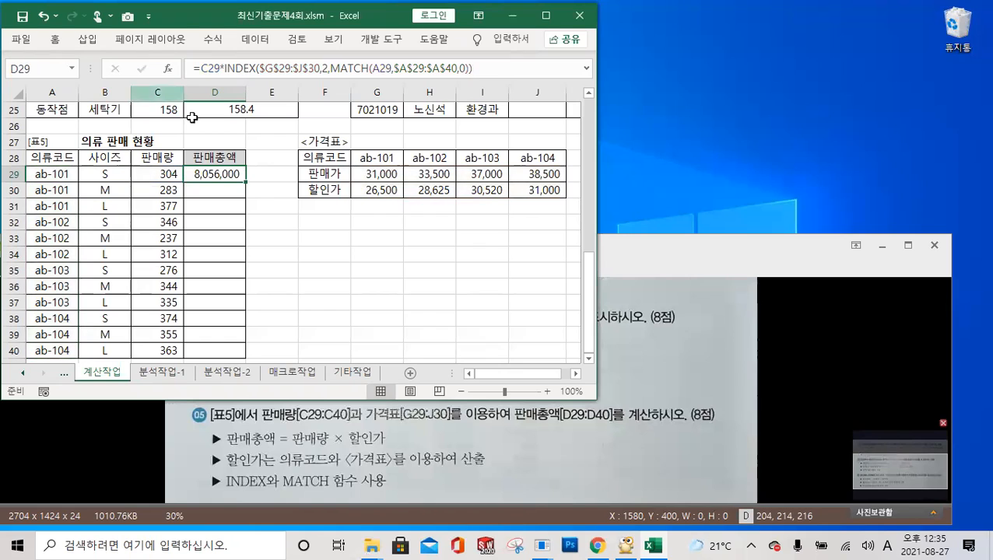
pyautogui.doubleClick(245, 182)
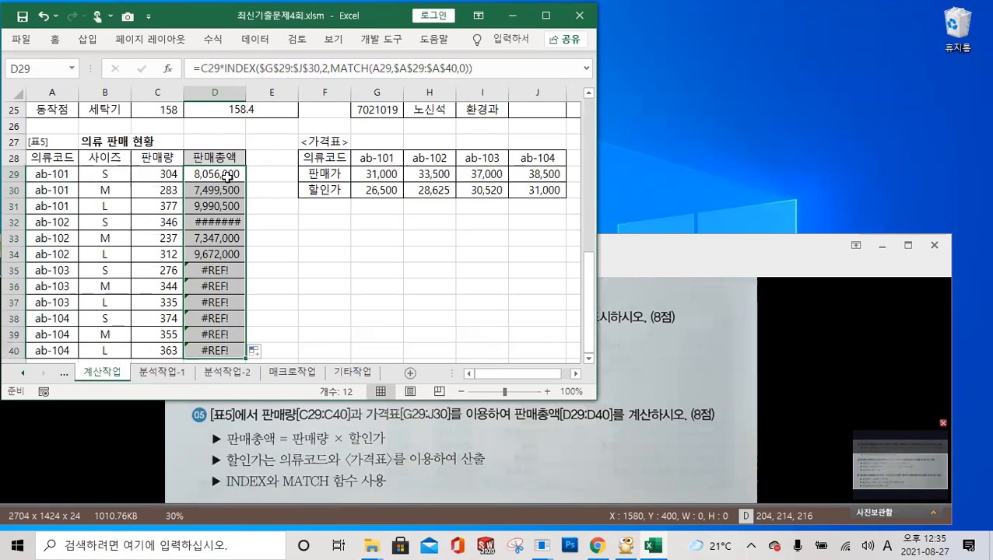
# - Replace all INDEX arguments in the D29 formula with the absolute range $G$29:$J$30 and row number 2
pyautogui.click(225, 176)
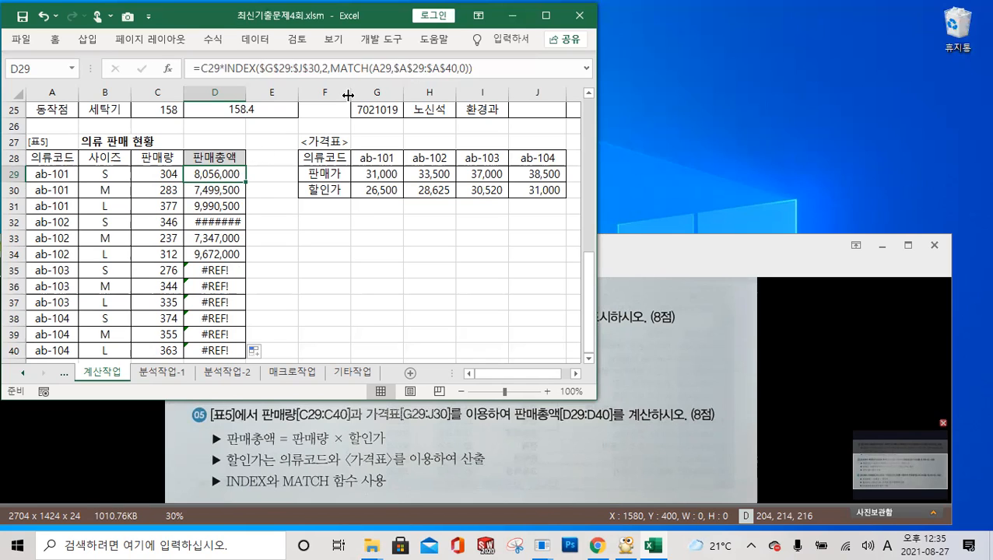
pyautogui.moveTo(476, 69); pyautogui.dragTo(262, 70)
pyautogui.press('Delete')
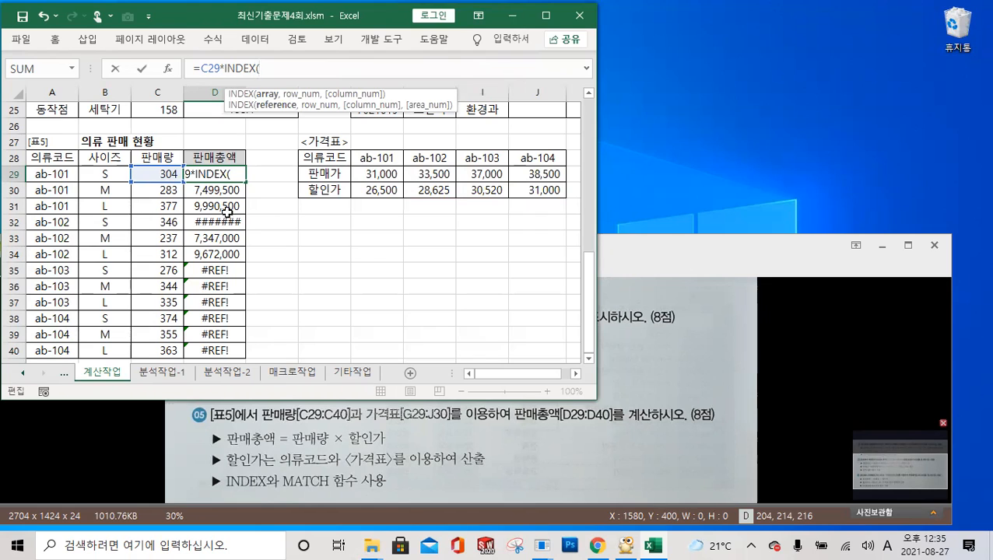
pyautogui.moveTo(380, 176); pyautogui.dragTo(526, 185)
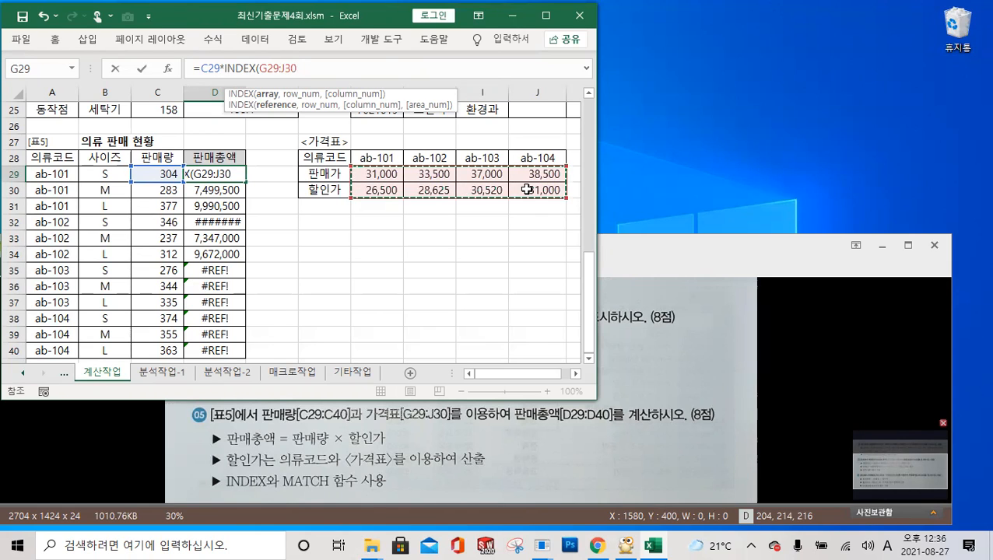
pyautogui.press('F4')
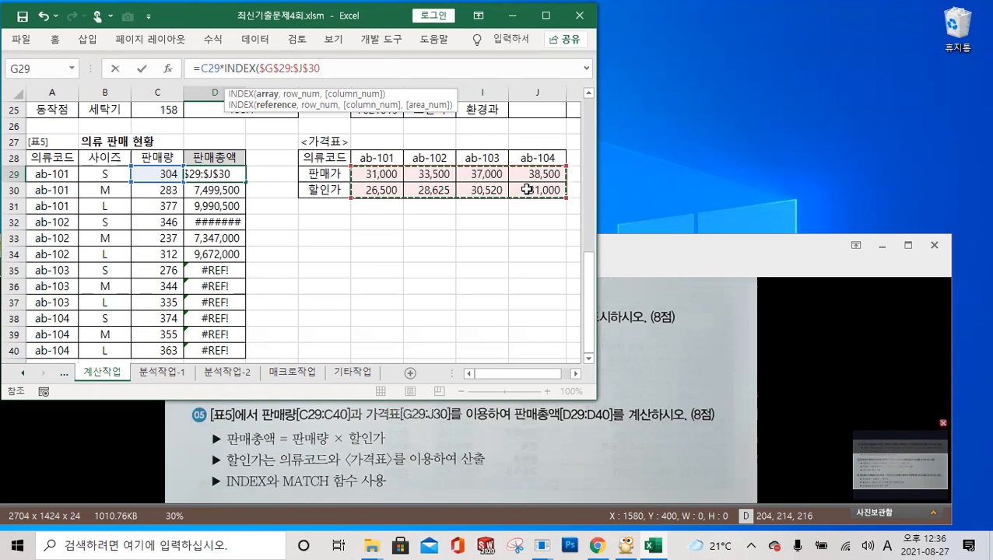
pyautogui.write(',')
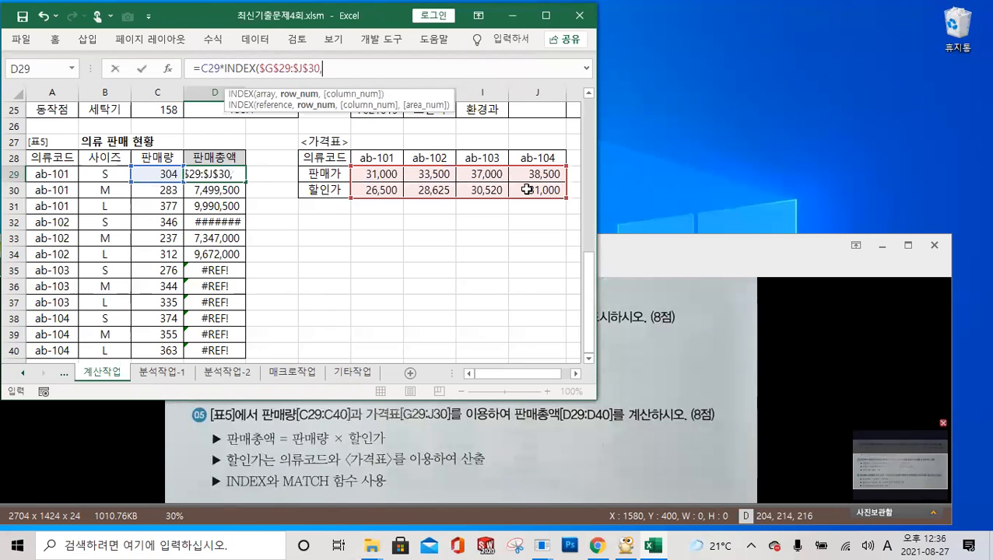
pyautogui.write('2,')
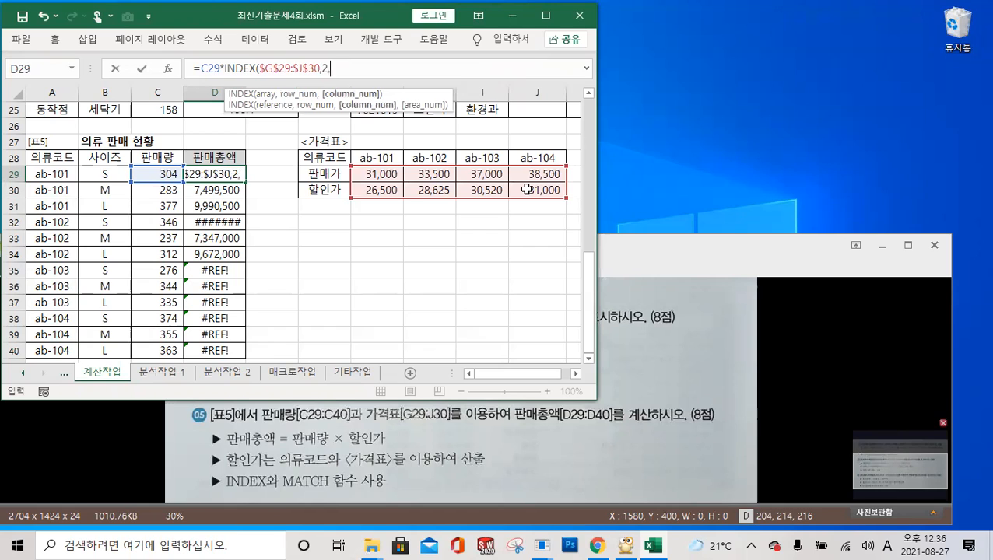
# - Add MATCH(A29,$G$28:$J$28,0) with exact matching as the INDEX column argument in D29, close both functions and enter the formula
pyautogui.write('ma')
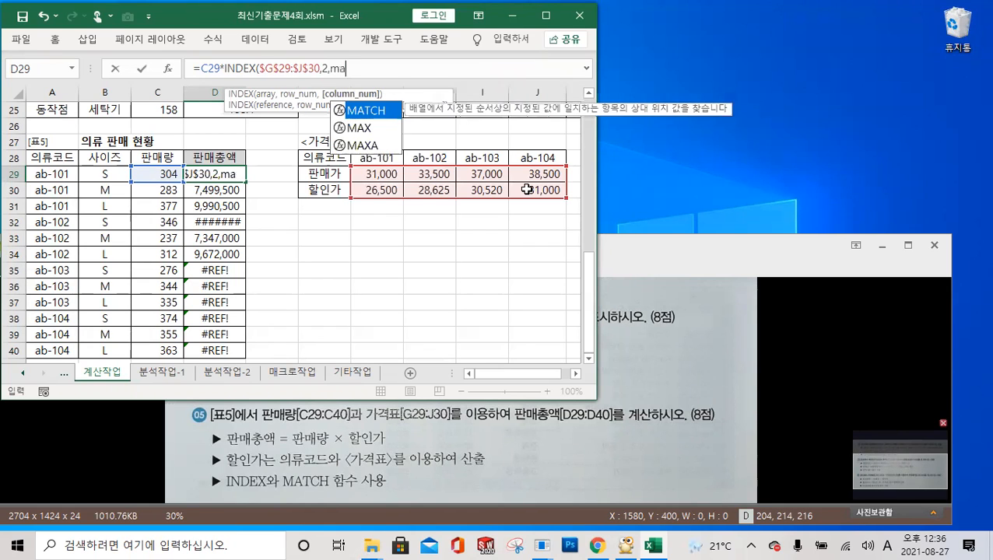
pyautogui.doubleClick(386, 113)
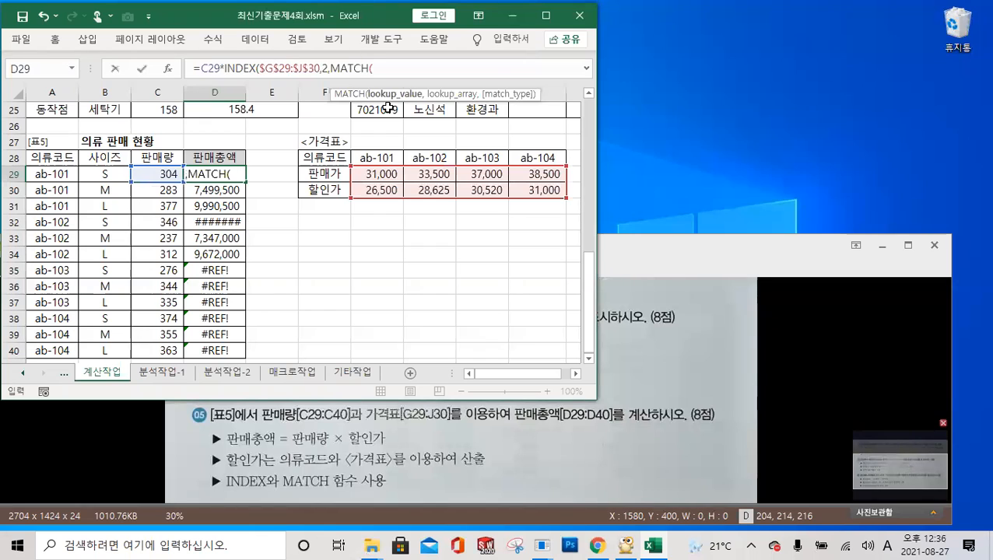
pyautogui.click(62, 174)
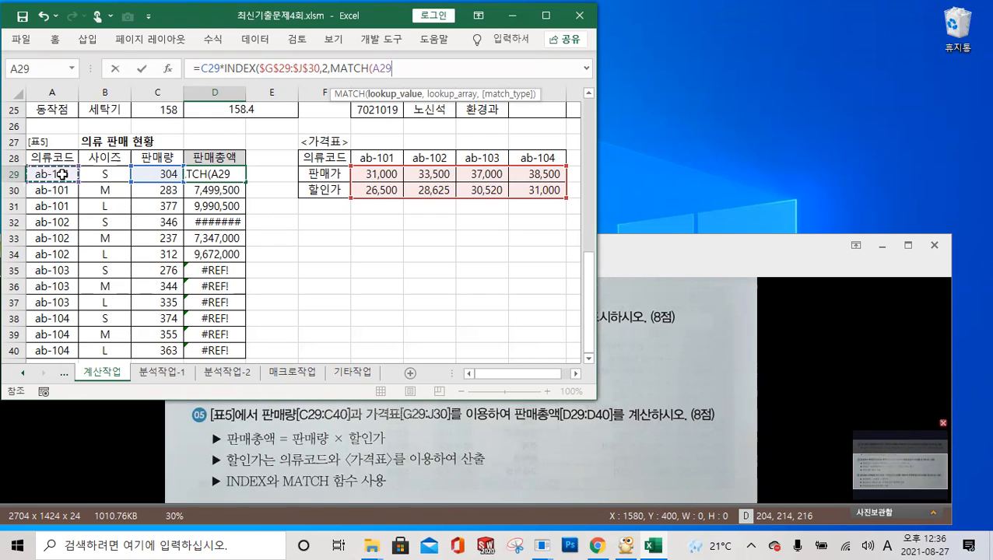
pyautogui.write(',')
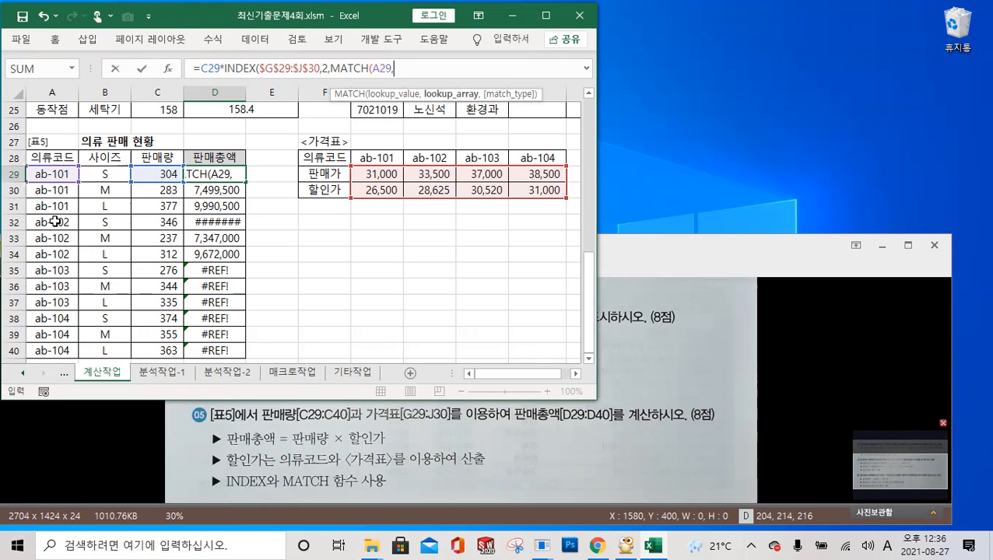
pyautogui.click(390, 157)
pyautogui.moveTo(421, 156); pyautogui.dragTo(512, 156)
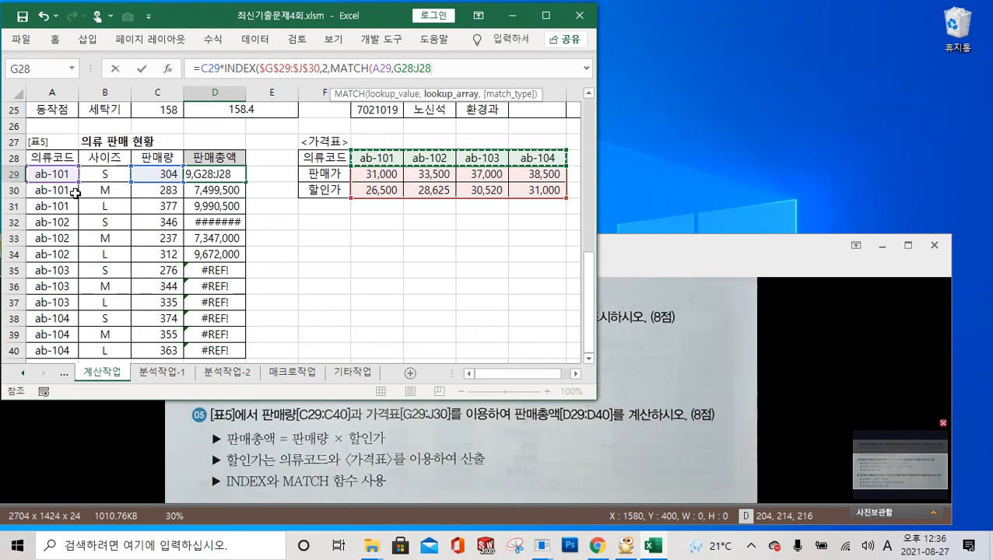
pyautogui.press('F4')
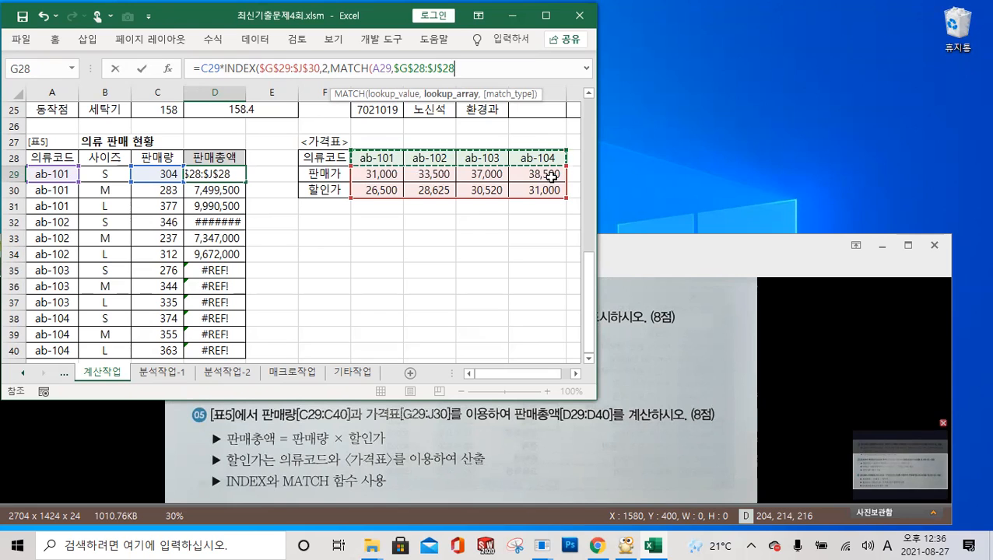
pyautogui.write(',')
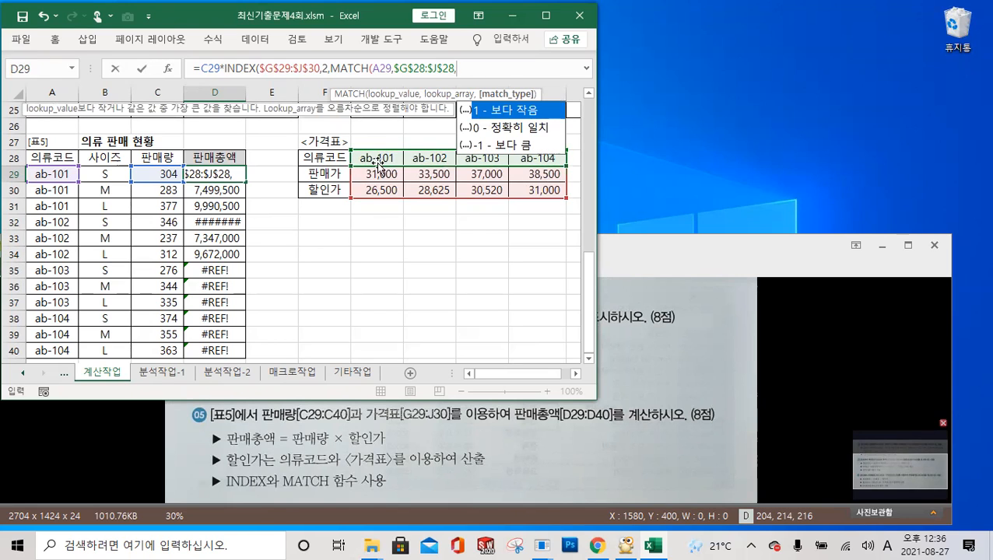
pyautogui.doubleClick(518, 131)
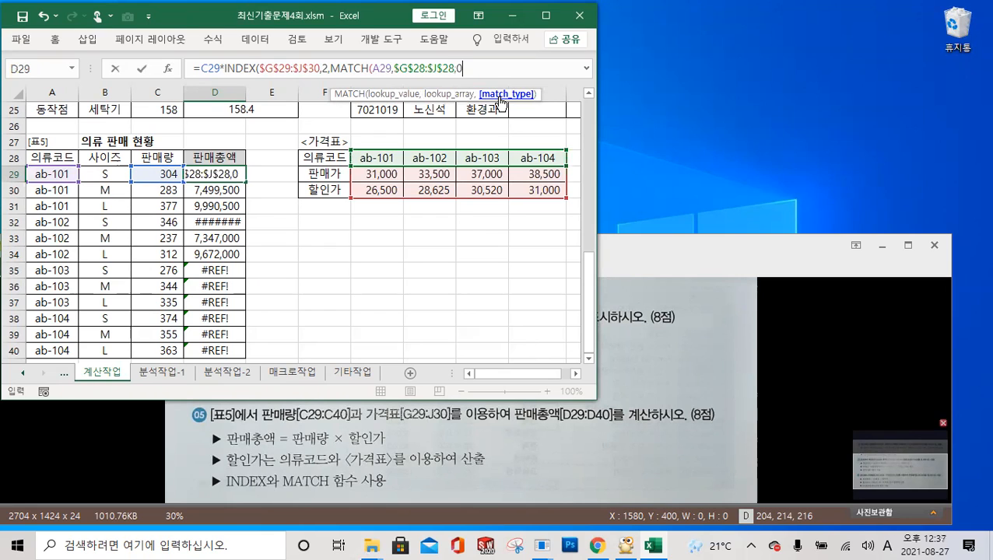
pyautogui.write('))')
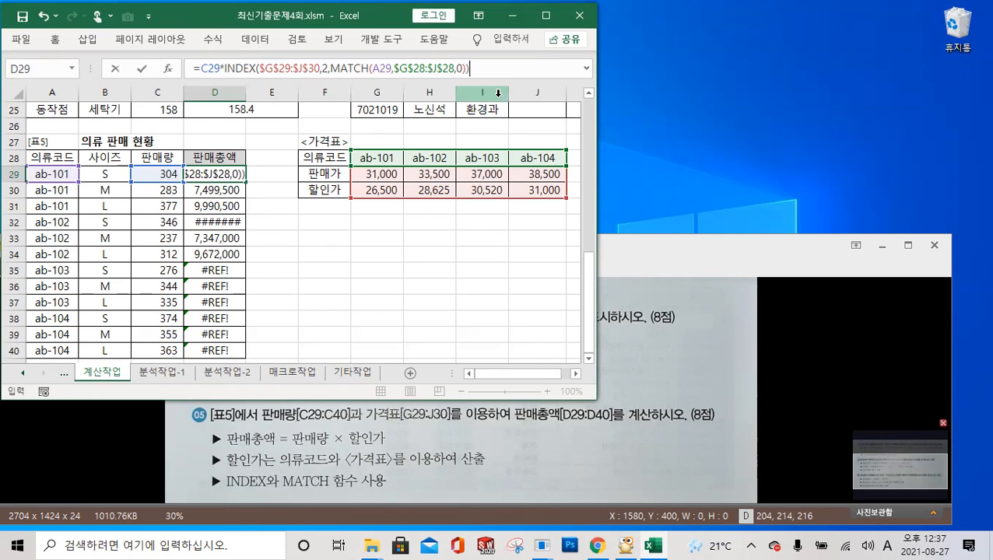
pyautogui.click(140, 68)
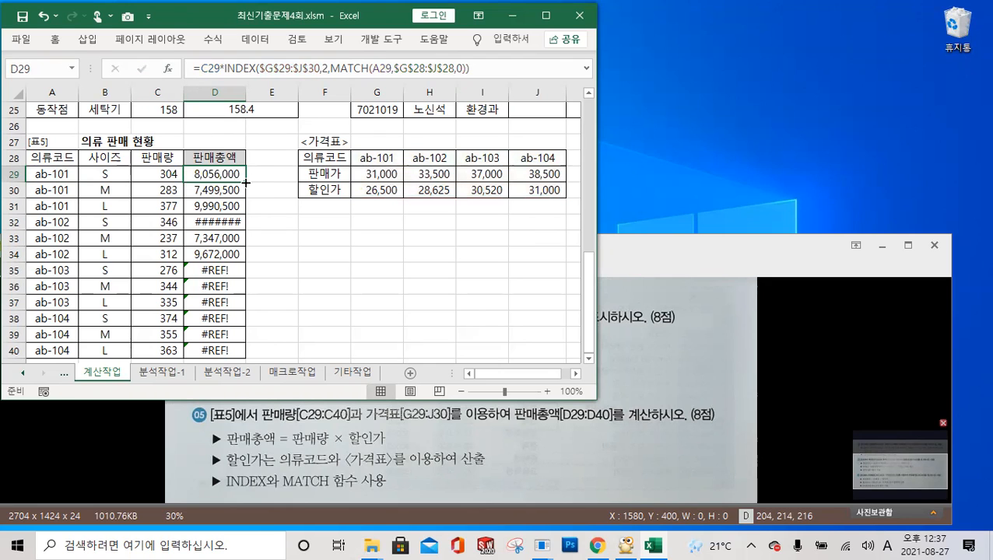
# - Fill the D29 formula down to D40 and auto-fit the width of column D
pyautogui.doubleClick(245, 182)
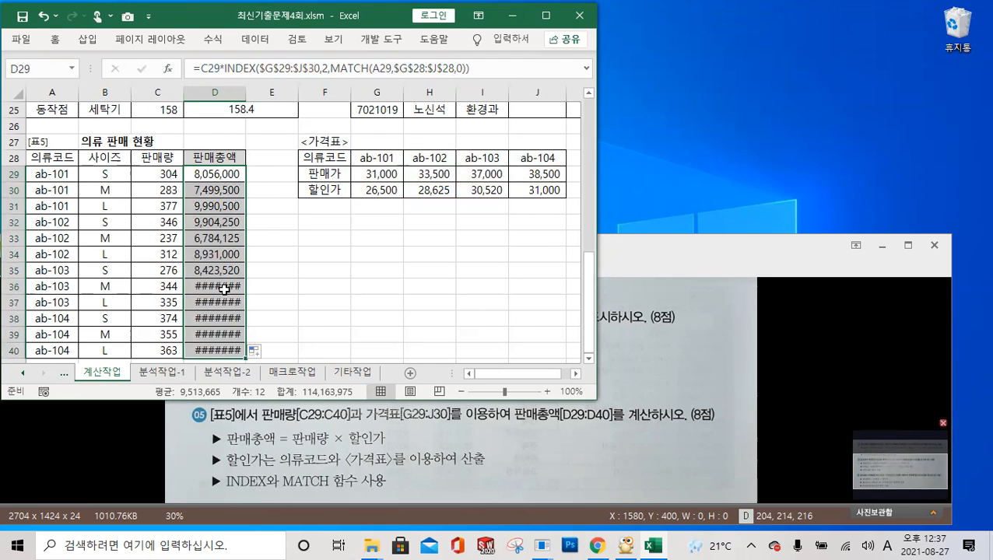
pyautogui.press('ctrl')
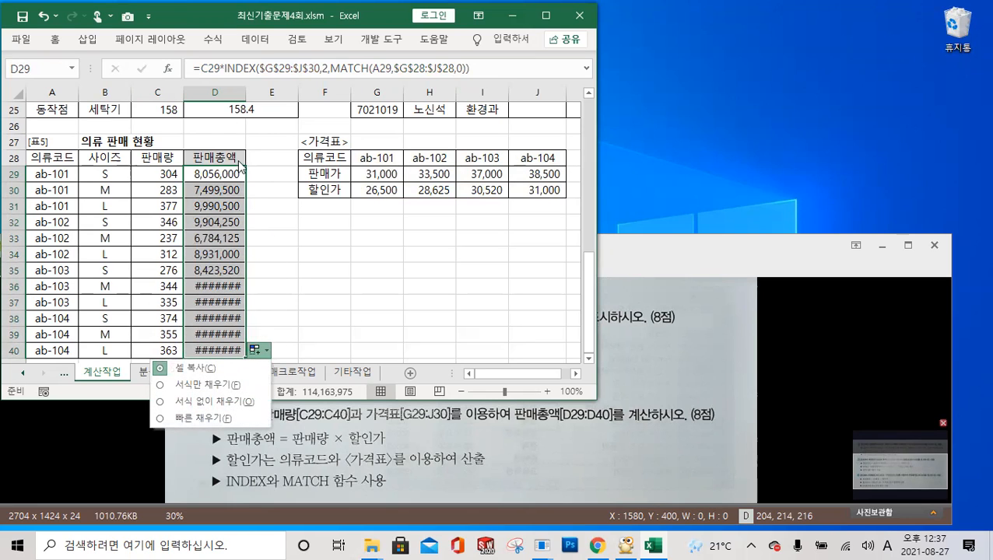
pyautogui.click(246, 93)
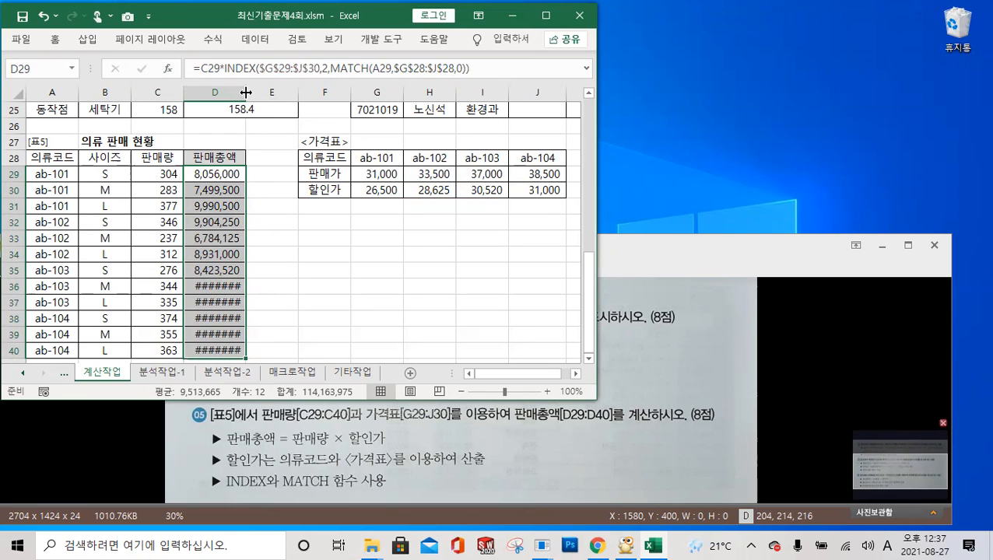
pyautogui.doubleClick(246, 93)
pyautogui.click(240, 175)
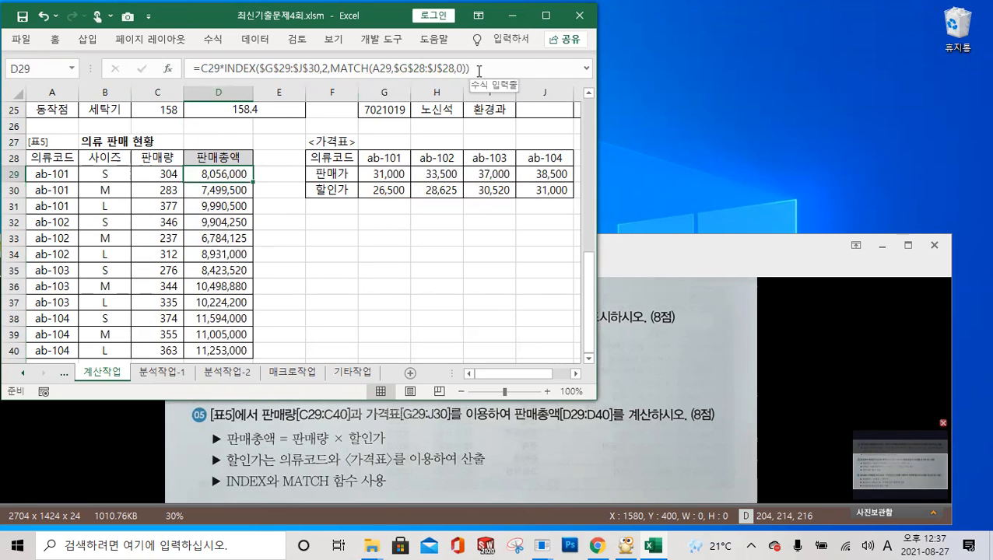
# - Open Notepad from the Windows accessories, move its window above the question text and widen it
pyautogui.click(18, 544)
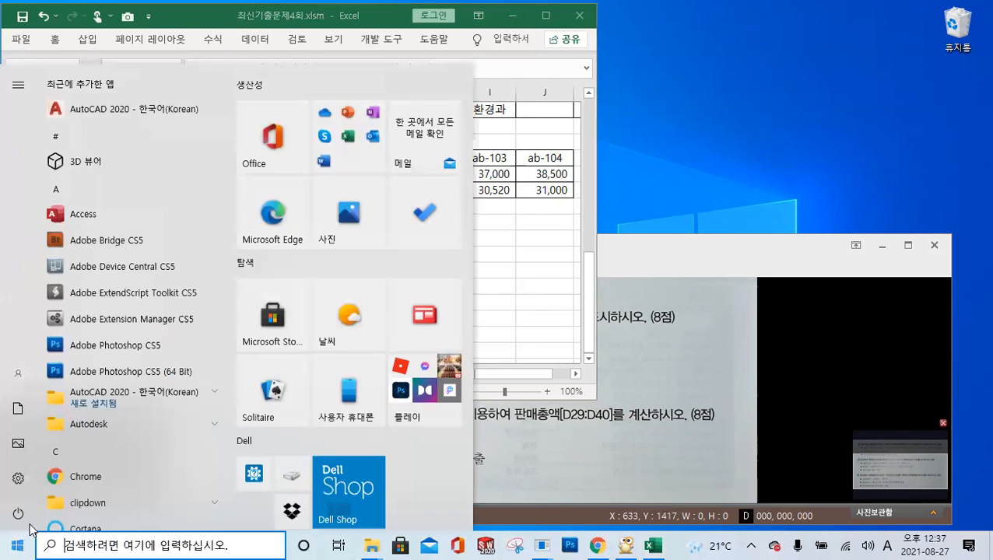
pyautogui.scroll(-10, 139, 401)
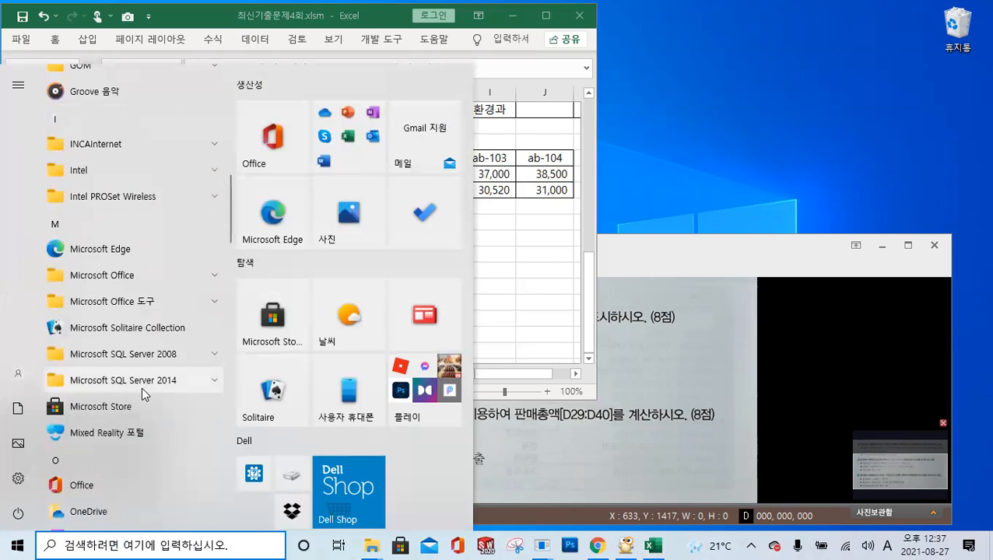
pyautogui.scroll(-9, 141, 387)
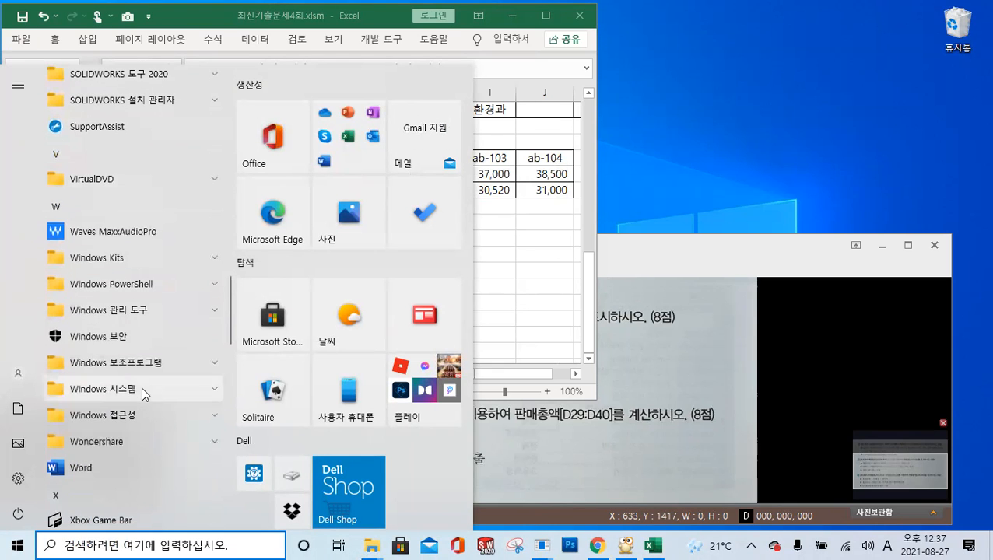
pyautogui.click(128, 362)
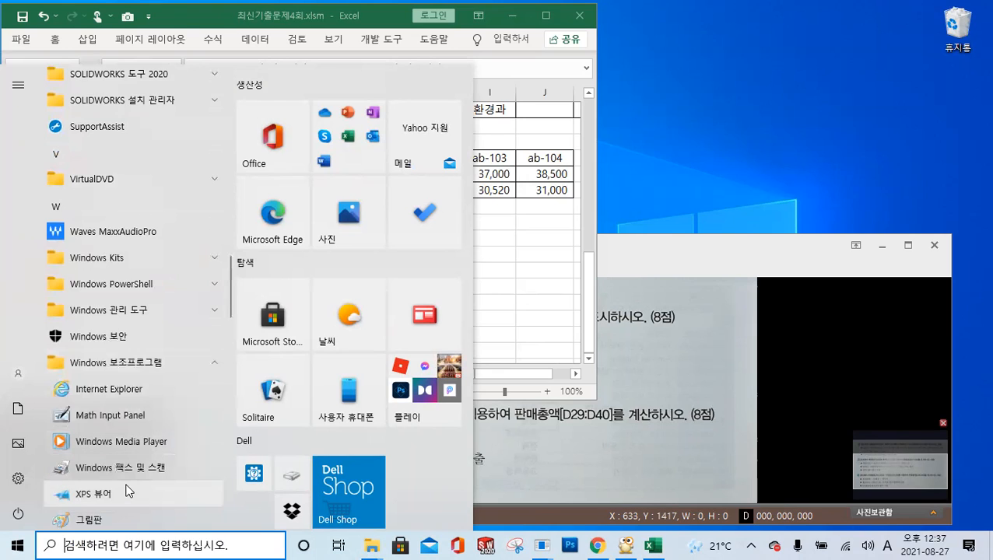
pyautogui.scroll(-2, 130, 488)
pyautogui.click(118, 439)
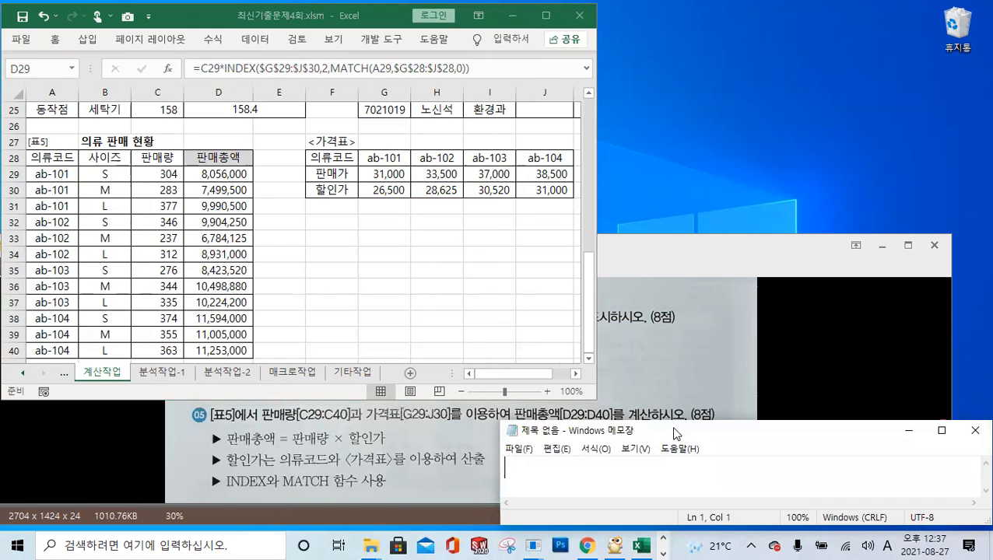
pyautogui.moveTo(675, 434); pyautogui.dragTo(654, 249)
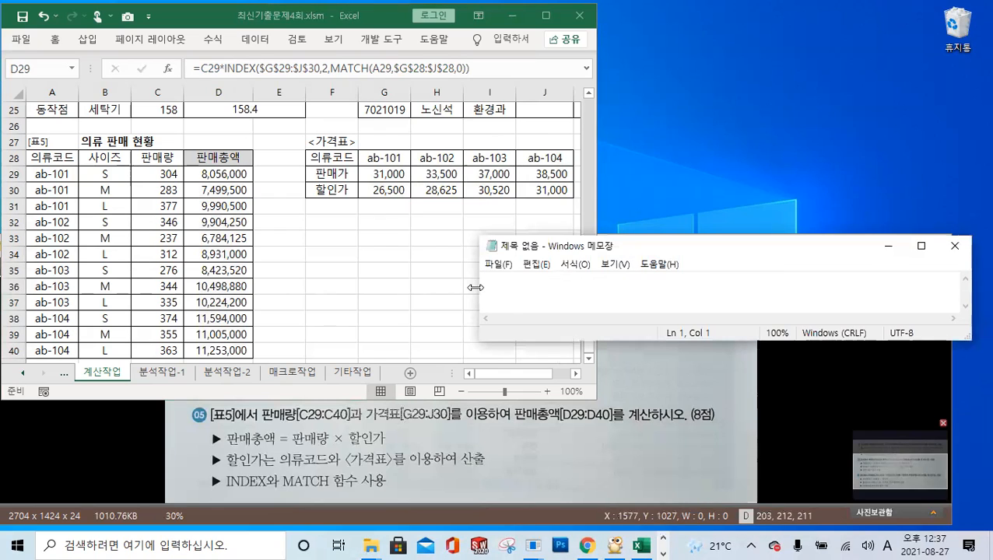
pyautogui.moveTo(476, 287); pyautogui.dragTo(304, 288)
# - Write the start of the formula in the empty note as =C29*INDEX(
pyautogui.write('=')
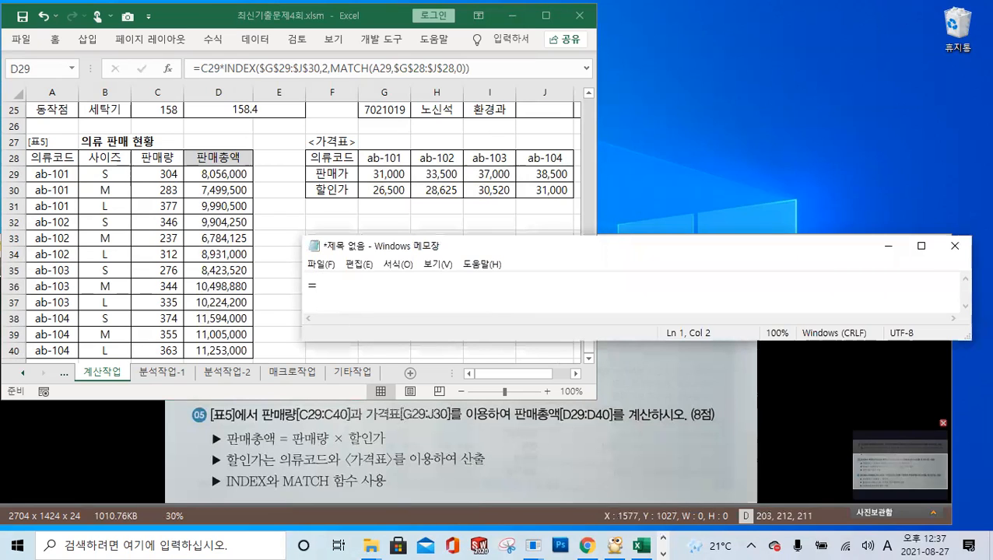
pyautogui.write('INDEX(')
pyautogui.press('Left')
pyautogui.press('Left')
pyautogui.press('Left')
pyautogui.press('Left')
pyautogui.press('Left')
pyautogui.press('Left')
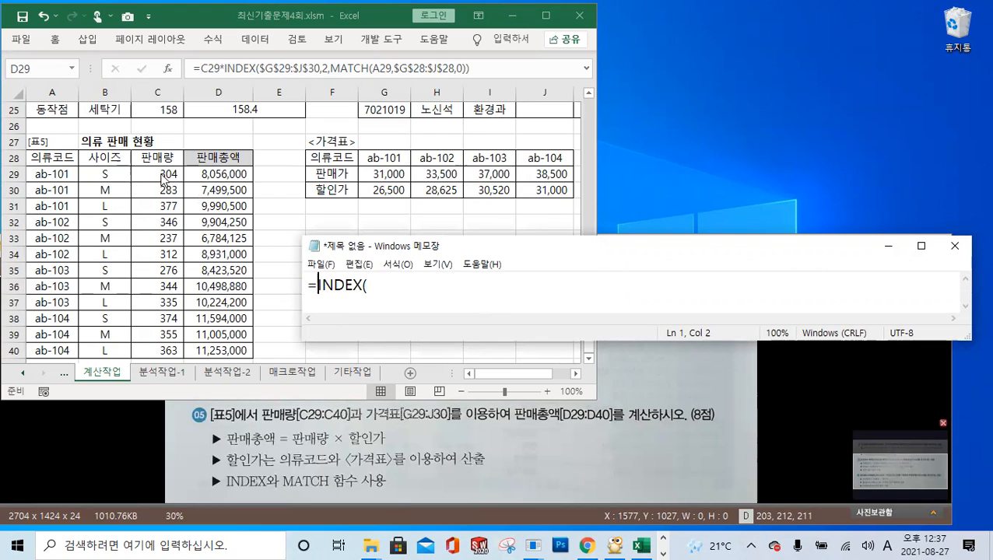
pyautogui.write('C29')
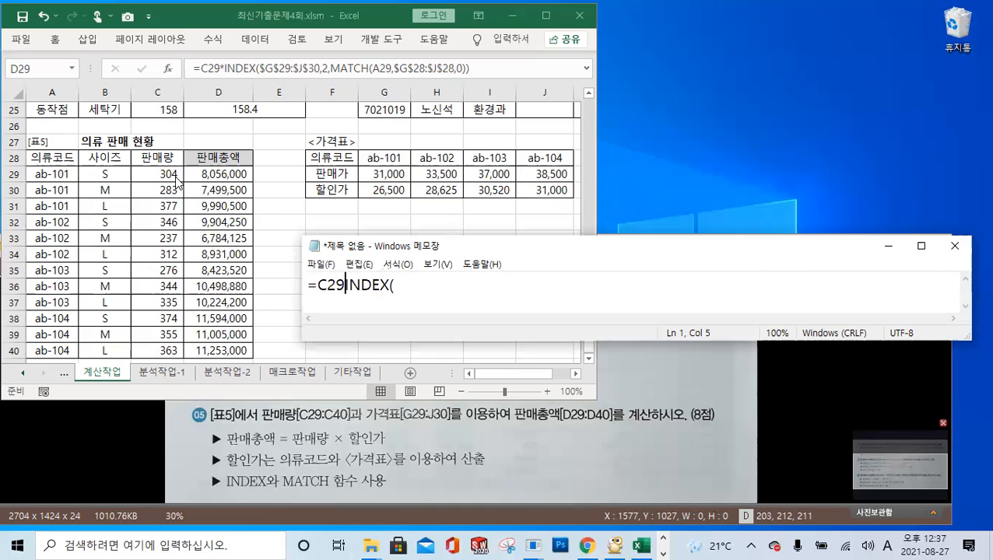
pyautogui.write('*')
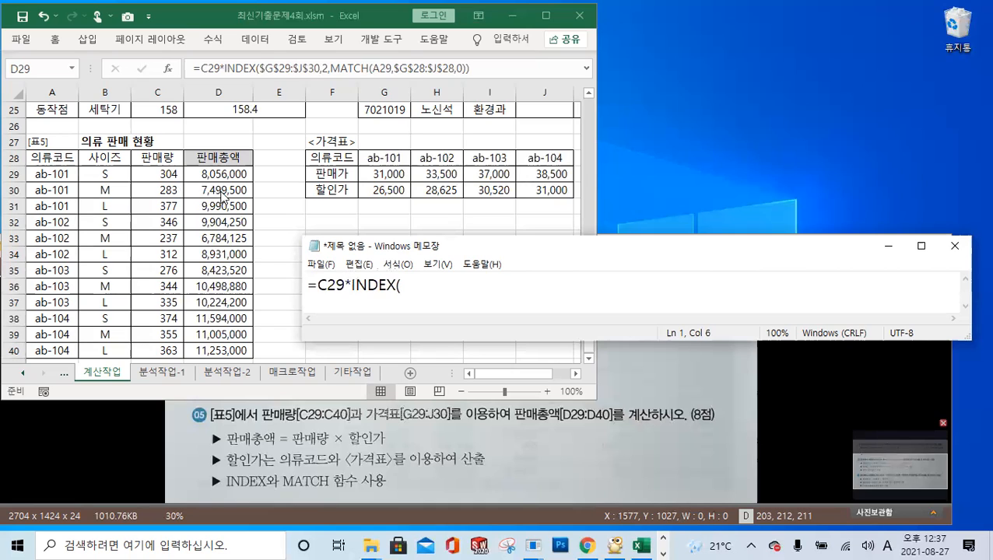
# - Append the absolute range $G$29:$J$30 and the placeholders 행 and 열 as INDEX arguments, and close the parenthesis
pyautogui.click(399, 285)
pyautogui.write('$G$')
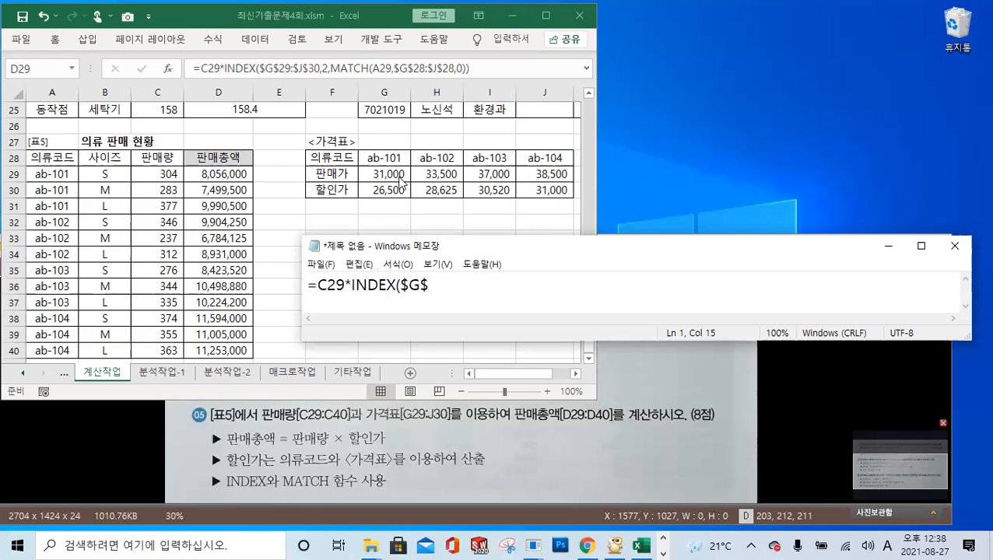
pyautogui.write('29:$J$3')
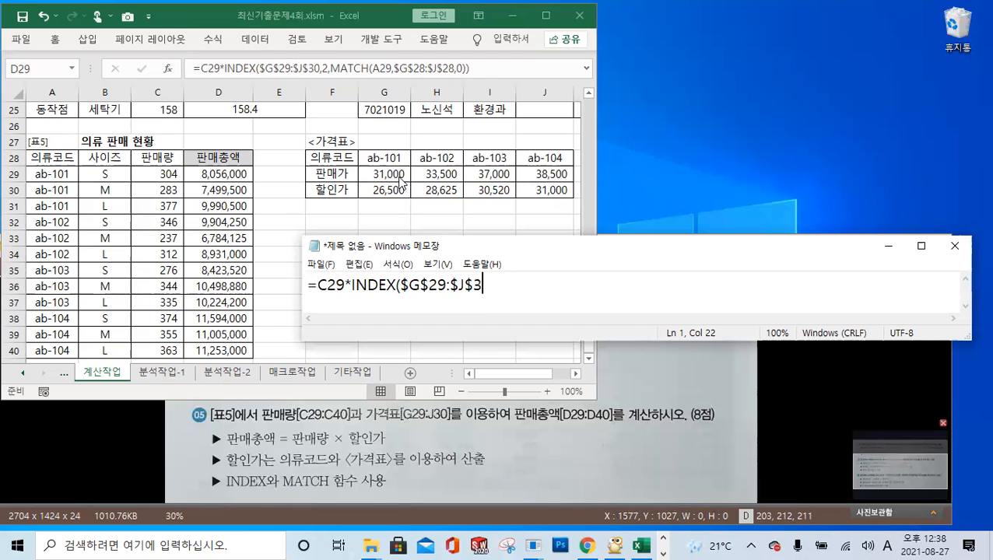
pyautogui.write('0,행,')
pyautogui.write('열)')
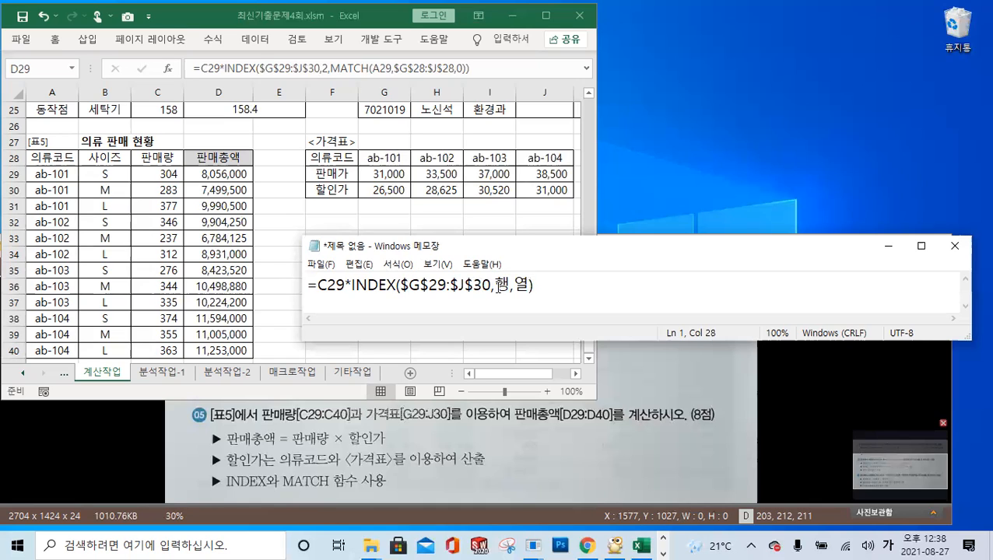
# - Replace the 행 placeholder in the note with 2 and the 열 placeholder with MATCH(
pyautogui.moveTo(509, 284); pyautogui.dragTo(493, 285)
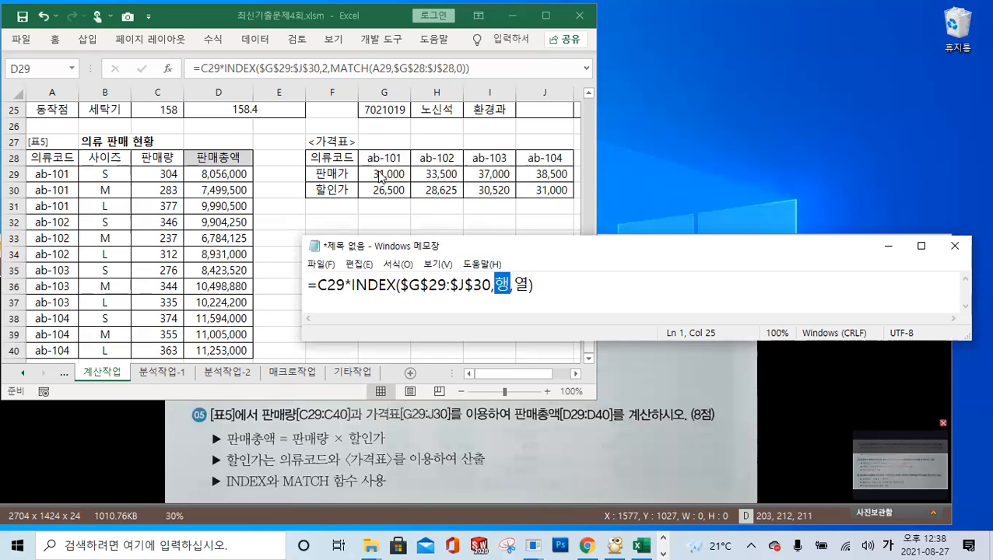
pyautogui.write('2')
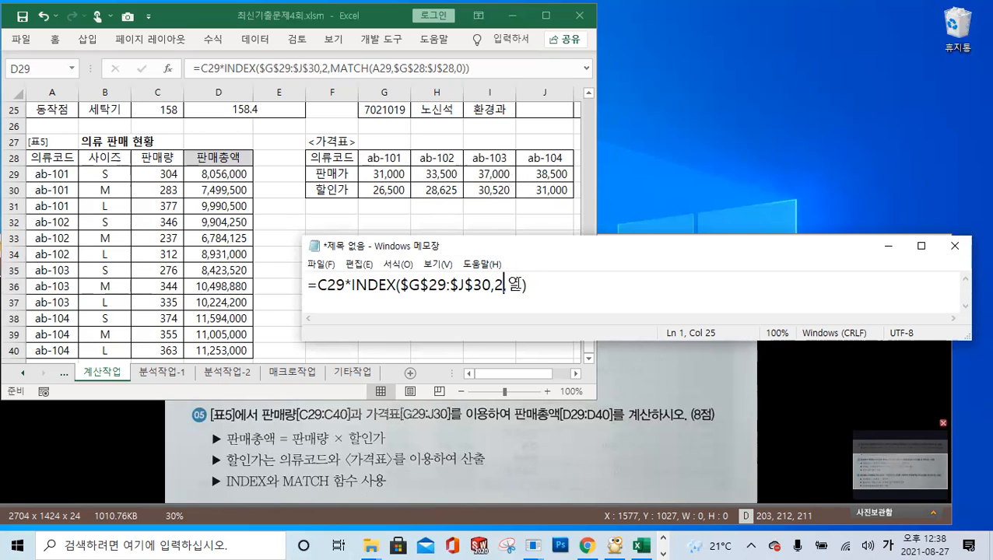
pyautogui.moveTo(508, 285); pyautogui.dragTo(520, 285)
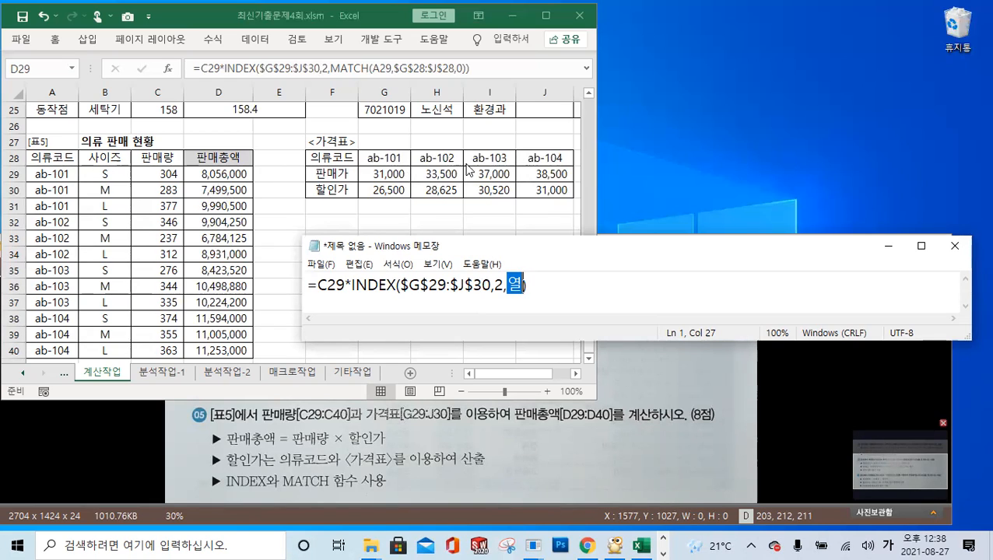
pyautogui.press('BackSpace')
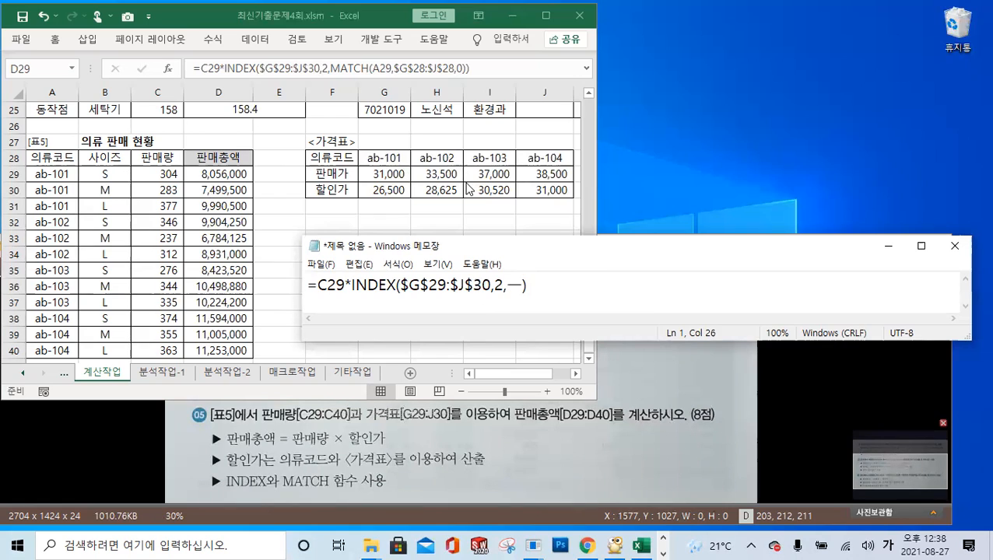
pyautogui.write('MATCH(')
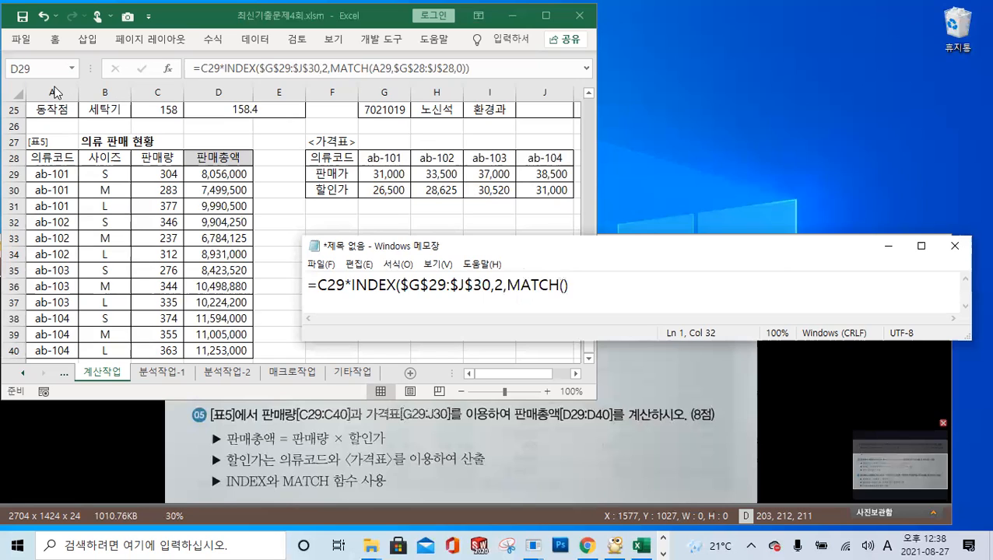
# - Complete the MATCH part of the note's formula with A29, $G$28:$J$28 and 0, close both parentheses, and highlight the whole formula
pyautogui.write('A29')
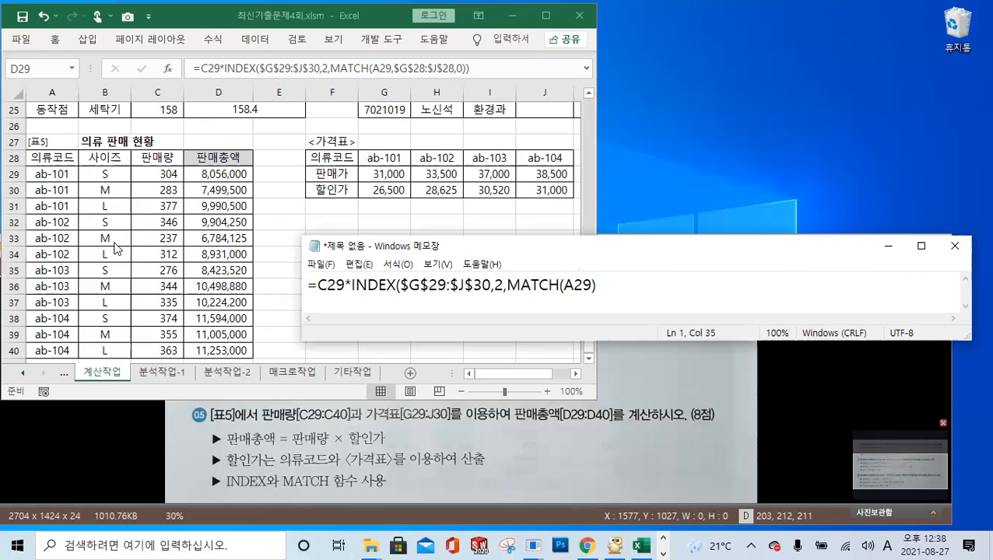
pyautogui.write(',')
pyautogui.press('alt')
pyautogui.write('$')
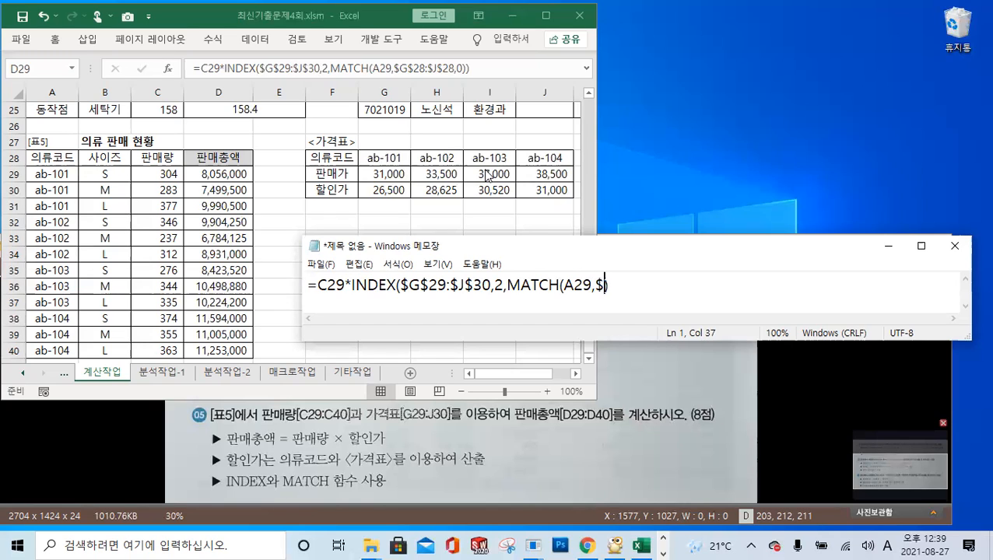
pyautogui.write('G$28')
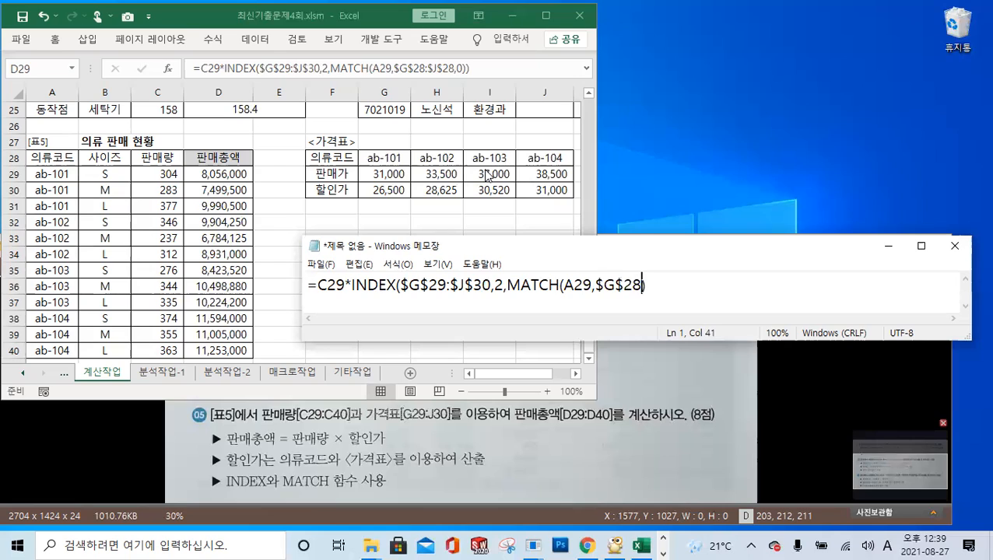
pyautogui.write(':$J$28')
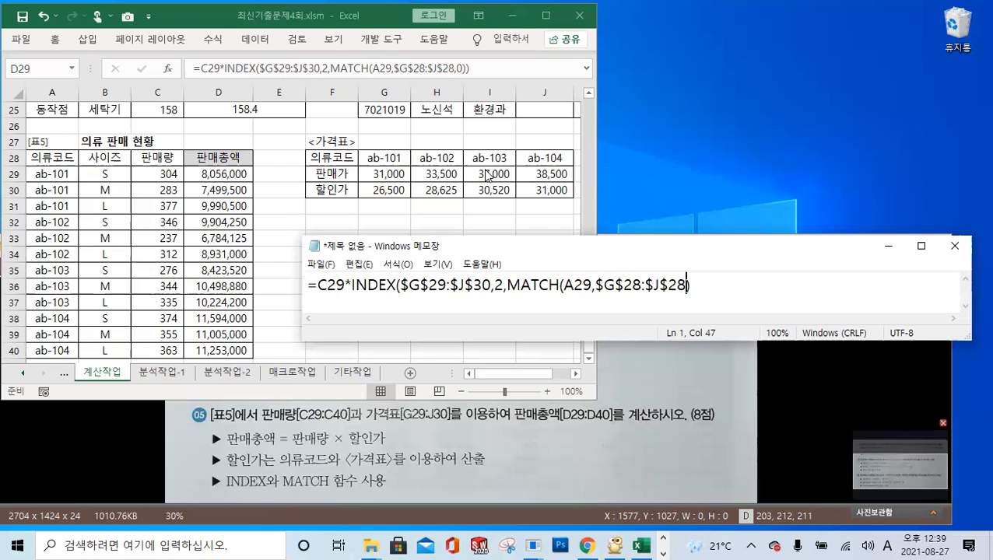
pyautogui.write(',0)')
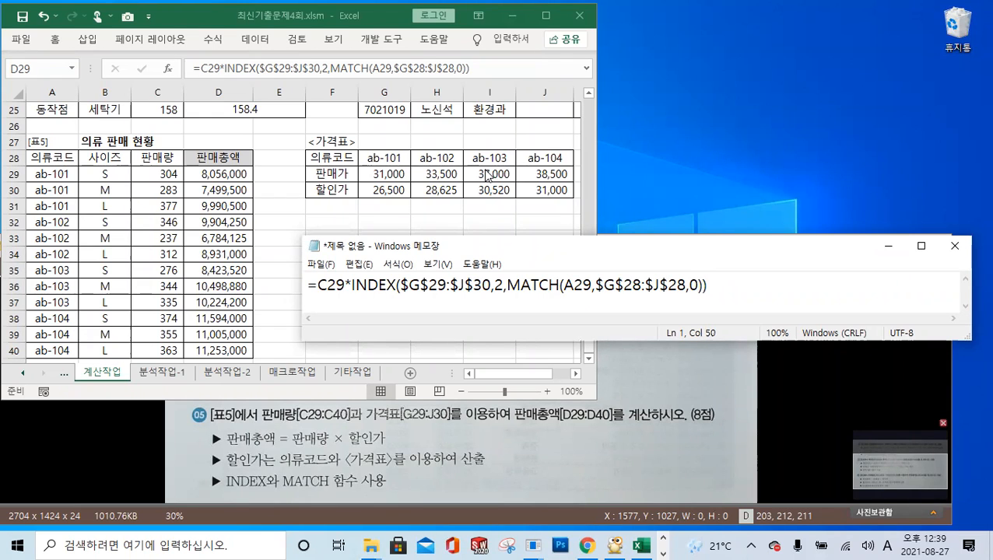
pyautogui.write(')')
pyautogui.click(397, 285)
pyautogui.moveTo(705, 285); pyautogui.dragTo(308, 286)
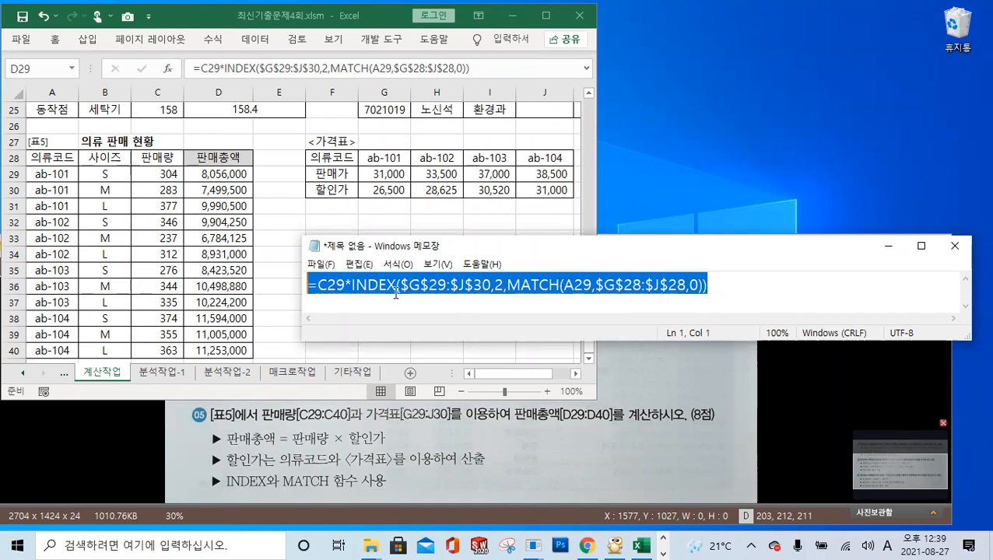
# - Make the Notepad window taller and add the syntax line =INDEX(영역,행,열) below the formula
pyautogui.click(720, 285)
pyautogui.press('Return')
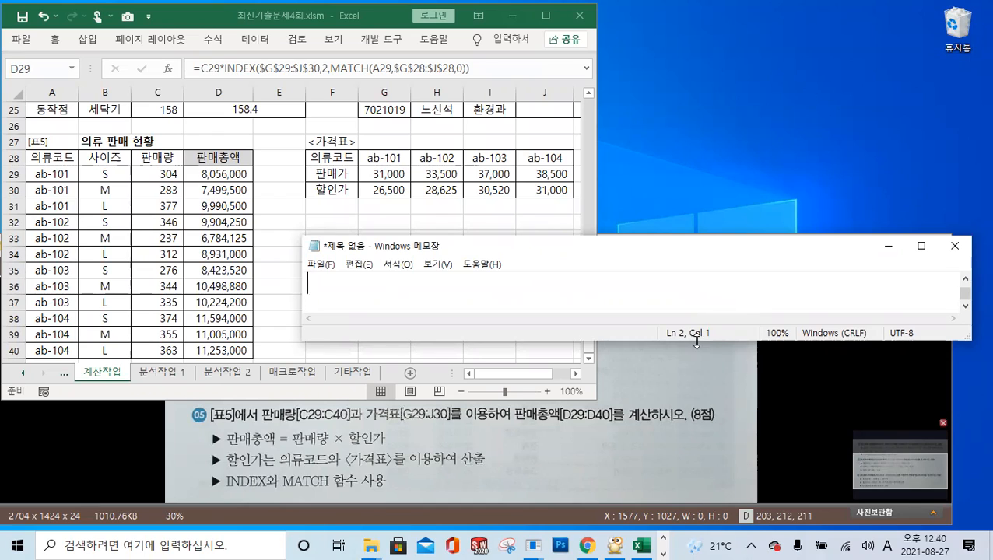
pyautogui.moveTo(696, 342); pyautogui.dragTo(693, 372)
pyautogui.write('=IN')
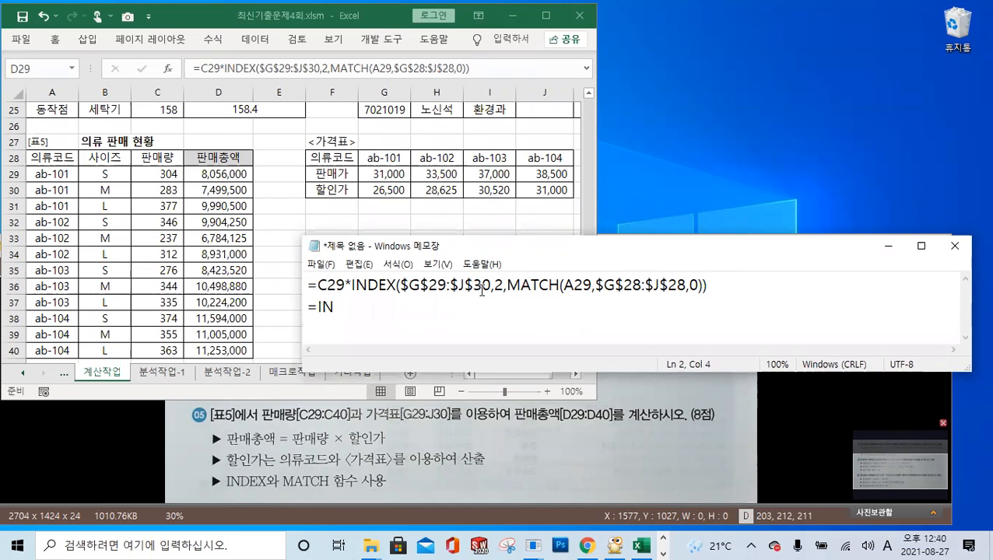
pyautogui.write('DEX(')
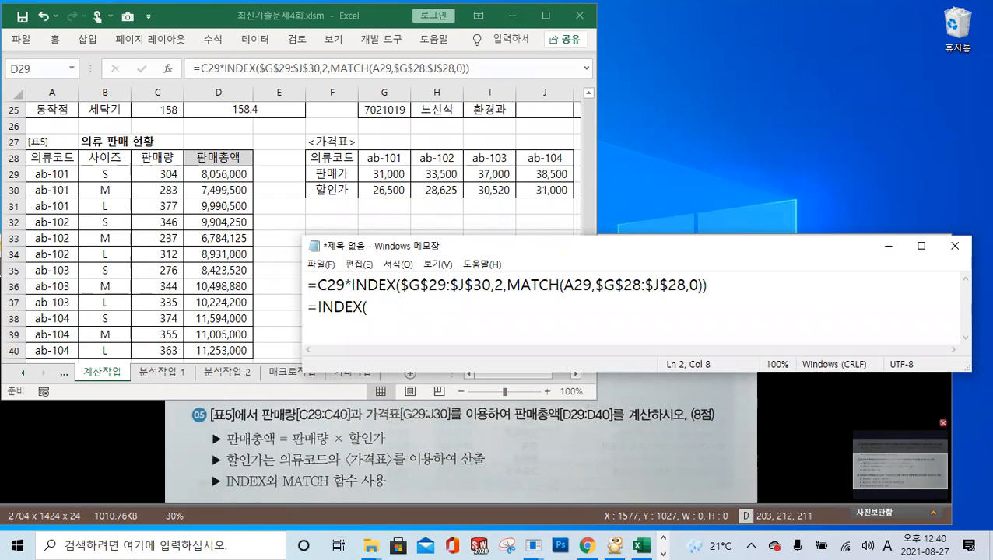
pyautogui.write('DUD')
pyautogui.press('BackSpace')
pyautogui.press('BackSpace')
pyautogui.press('BackSpace')
pyautogui.press('Hangul')
pyautogui.write('영역,행,열)')
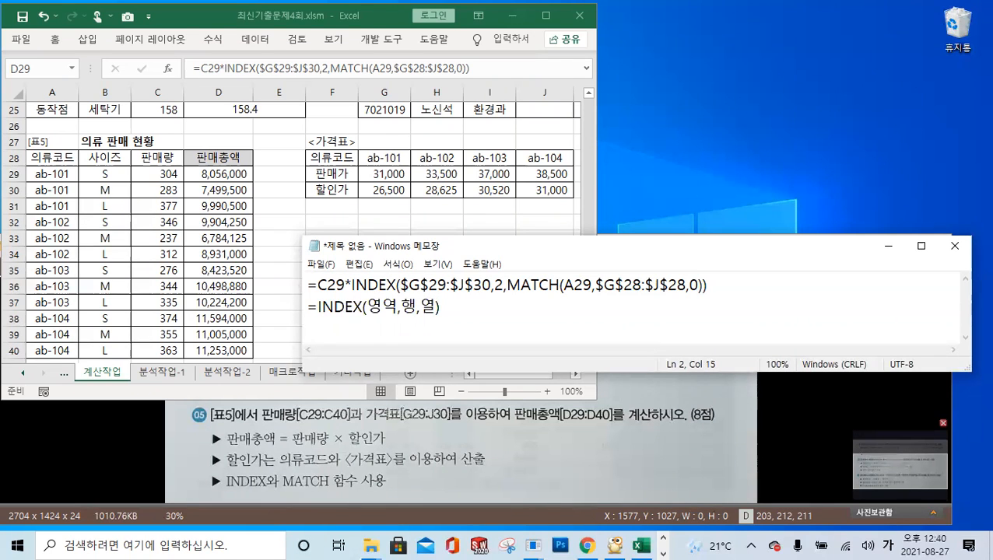
# - Highlight the 영역 argument in the syntax line and select the matching price range G29:J30 in the worksheet
pyautogui.moveTo(366, 308); pyautogui.dragTo(394, 310)
pyautogui.click(381, 177)
pyautogui.moveTo(381, 177); pyautogui.dragTo(549, 191)
# - Move the Notepad window below the price table and shorten the Excel window so that both stay visible together
pyautogui.doubleClick(613, 244)
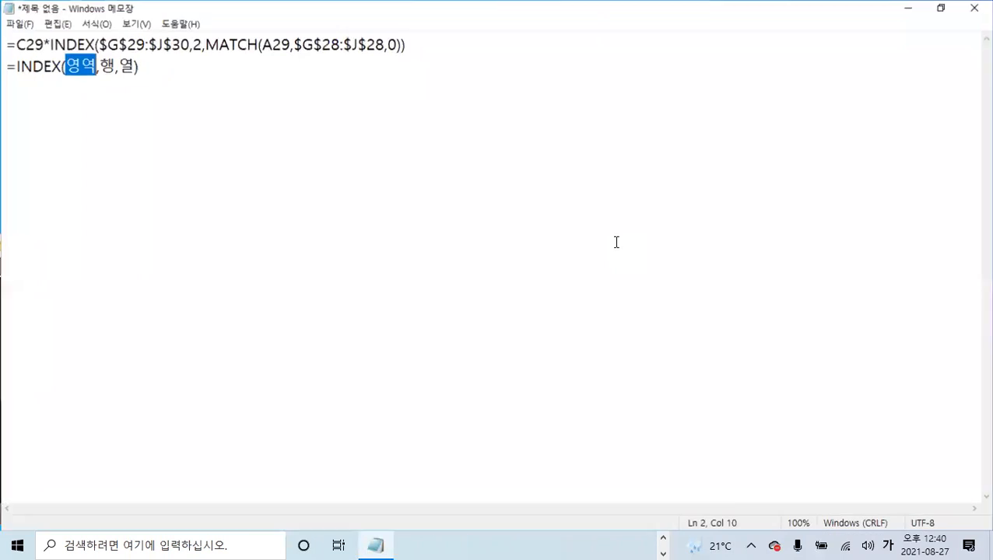
pyautogui.click(941, 7)
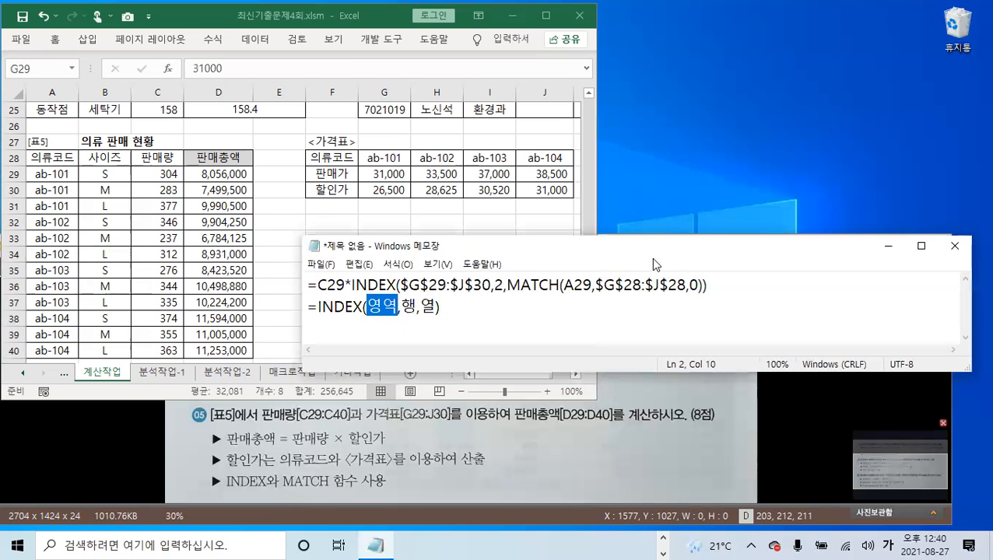
pyautogui.moveTo(653, 258); pyautogui.dragTo(610, 391)
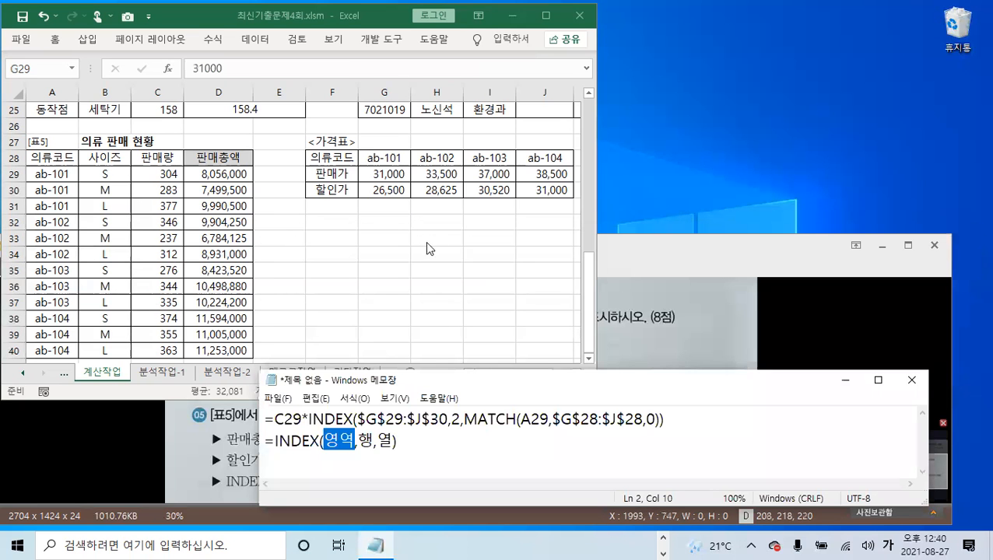
pyautogui.click(210, 395)
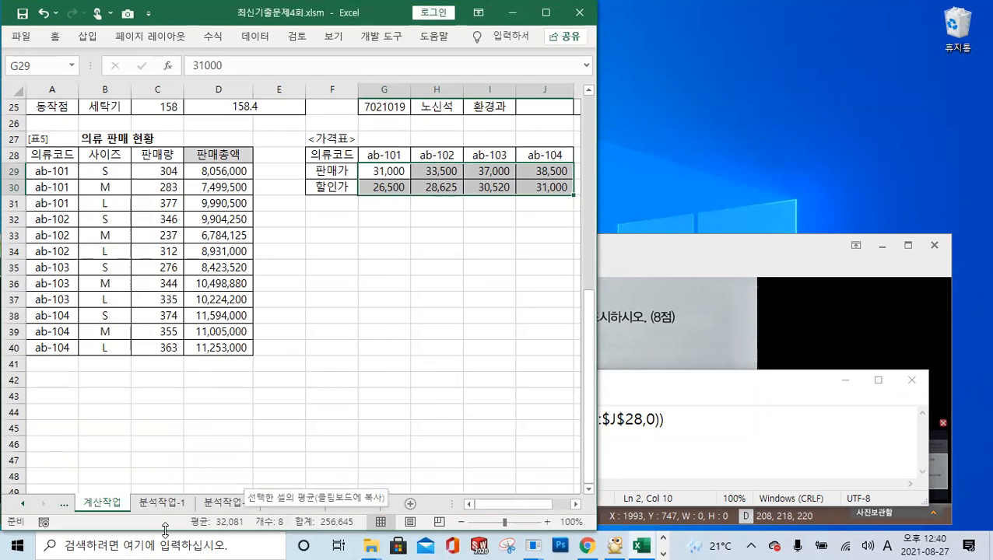
pyautogui.moveTo(165, 530); pyautogui.dragTo(164, 371)
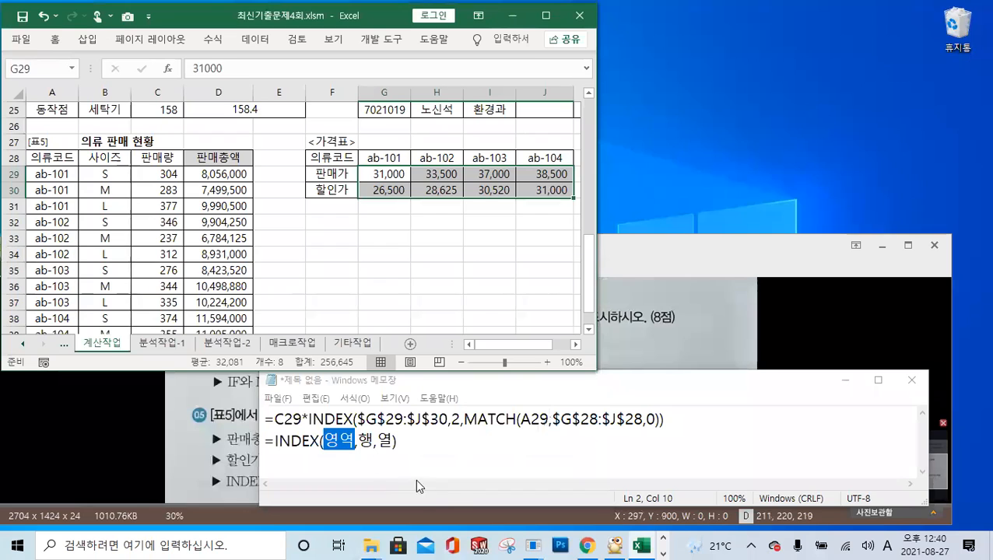
# - Compare the 행 argument with the 2 in the formula and the price rows, and highlight the 열 argument
pyautogui.click(391, 440)
pyautogui.doubleClick(366, 441)
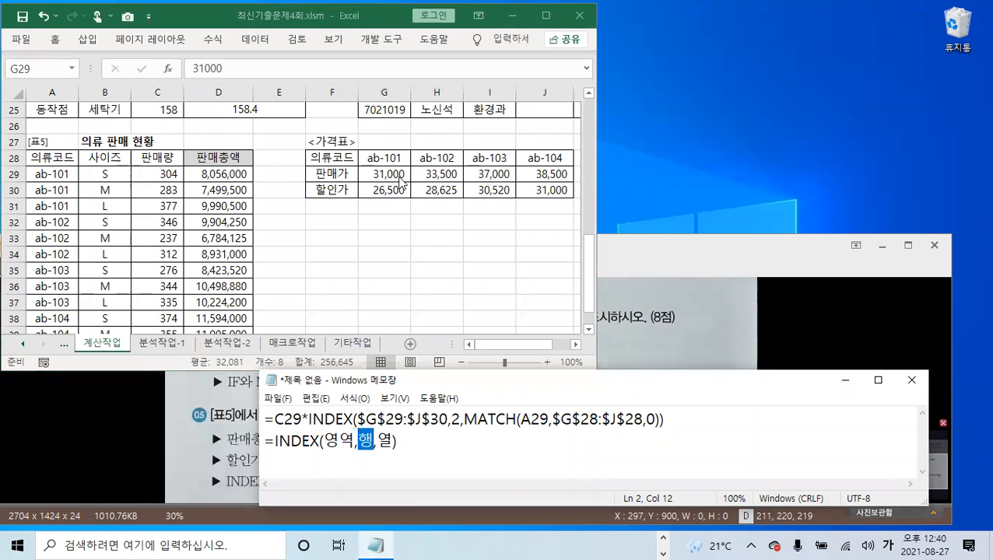
pyautogui.click(381, 177)
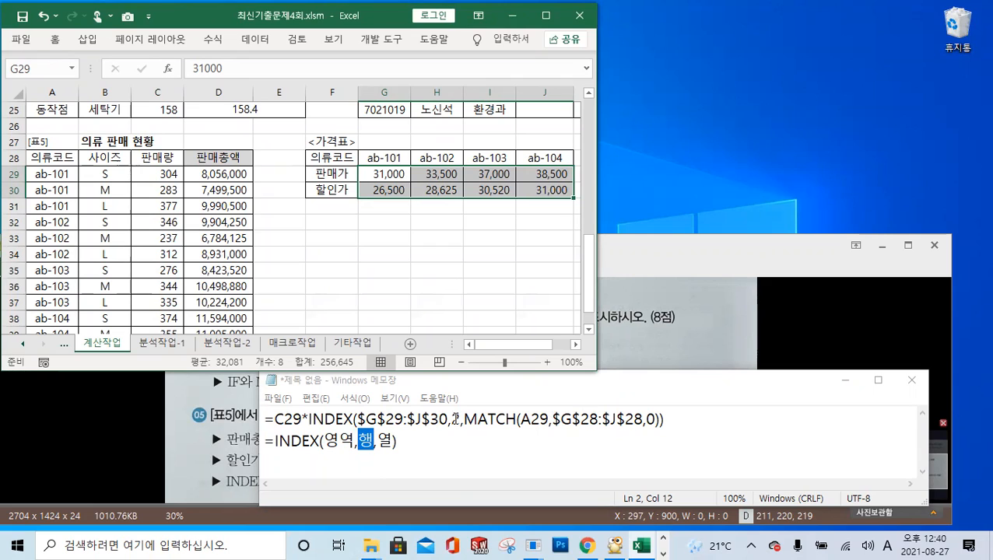
pyautogui.doubleClick(455, 420)
pyautogui.doubleClick(385, 441)
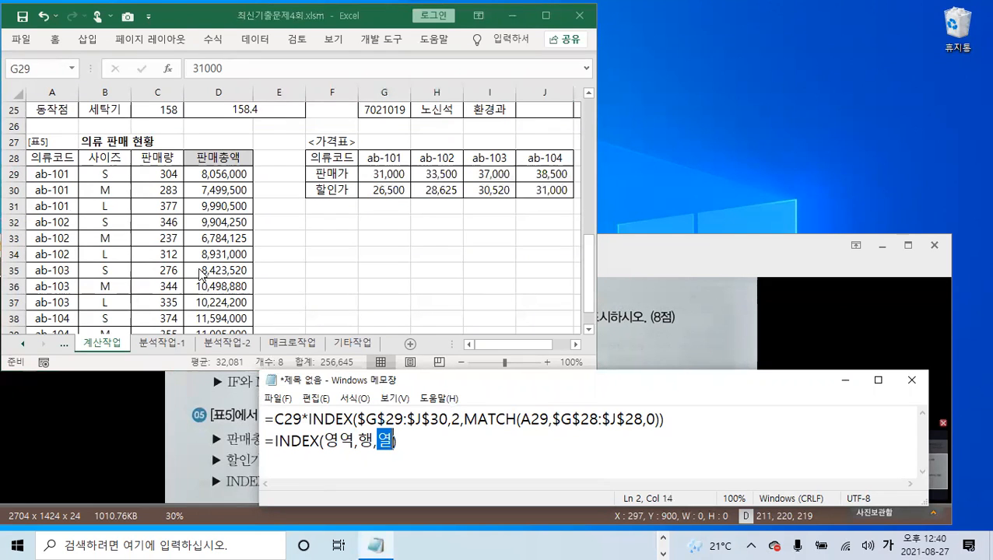
# - Go through the MATCH arguments A29, $G$28:$J$28 and 0 in the note, selecting the code headers G28:J28 in the worksheet
pyautogui.moveTo(520, 420); pyautogui.dragTo(549, 419)
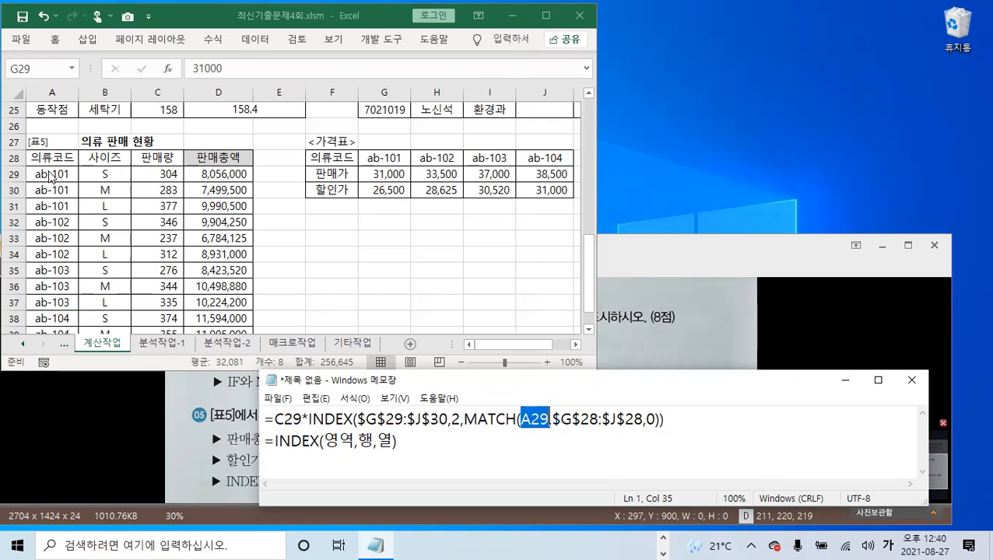
pyautogui.moveTo(552, 419); pyautogui.dragTo(643, 419)
pyautogui.click(379, 157)
pyautogui.moveTo(379, 156); pyautogui.dragTo(547, 158)
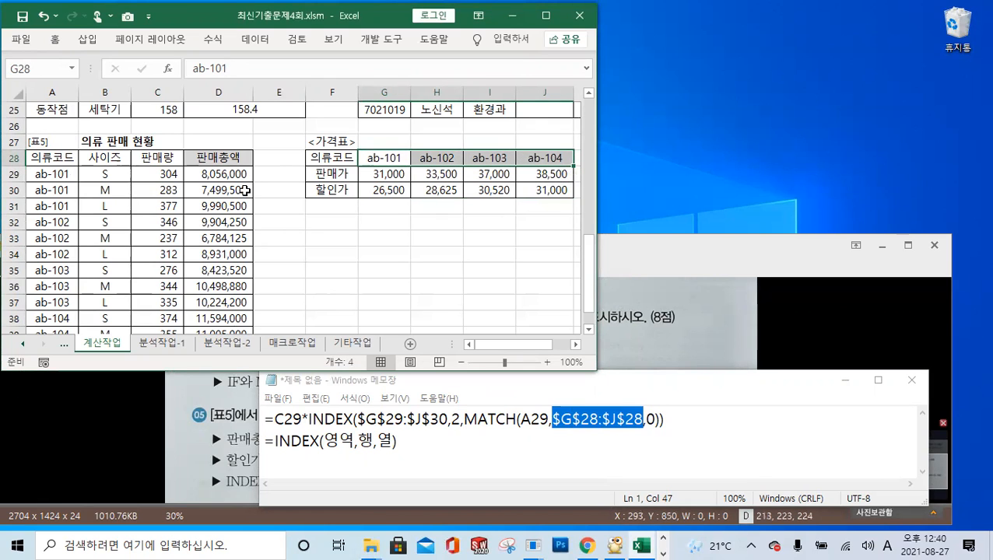
pyautogui.hotkey('ctrl', 'q')
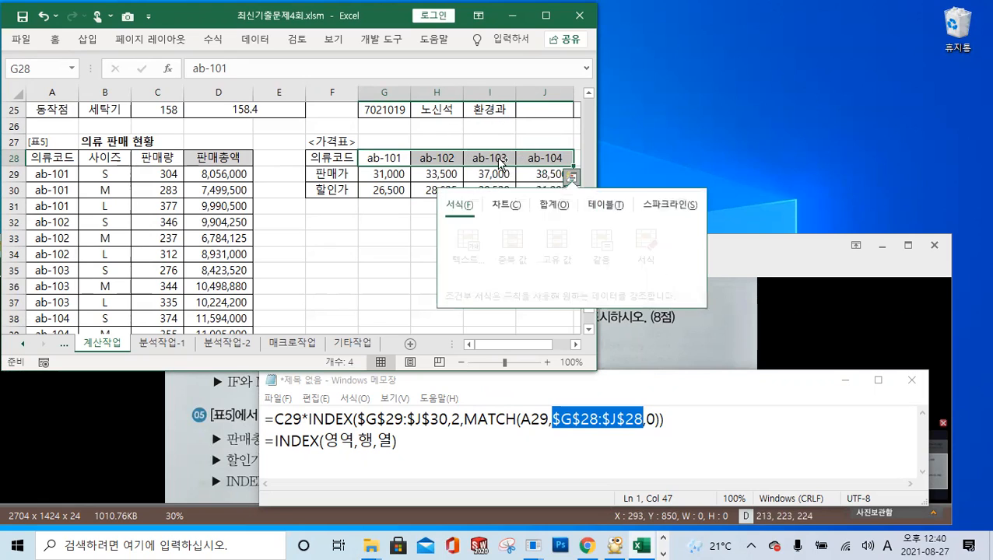
pyautogui.click(647, 420)
pyautogui.moveTo(646, 419); pyautogui.dragTo(658, 420)
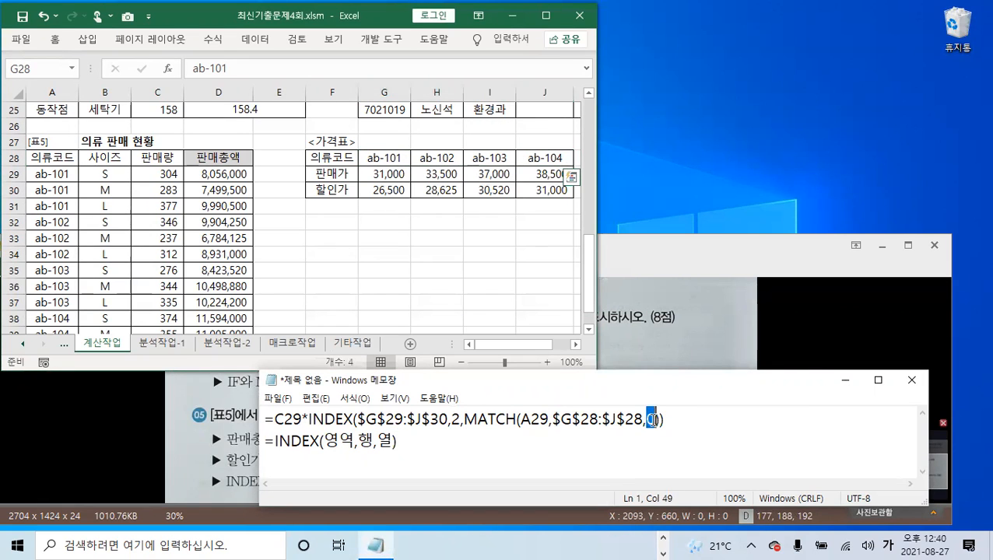
pyautogui.click(666, 419)
pyautogui.write(')')
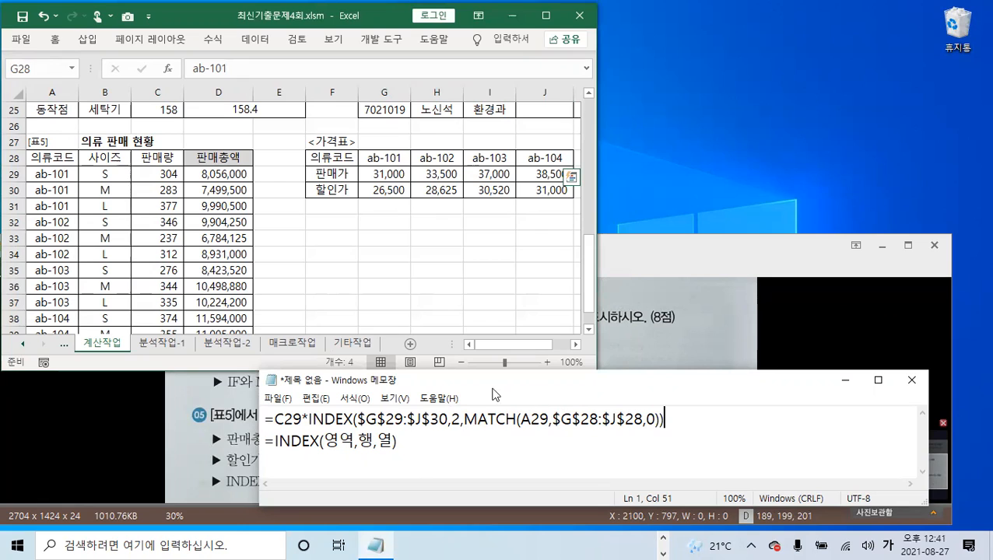
pyautogui.click(478, 272)
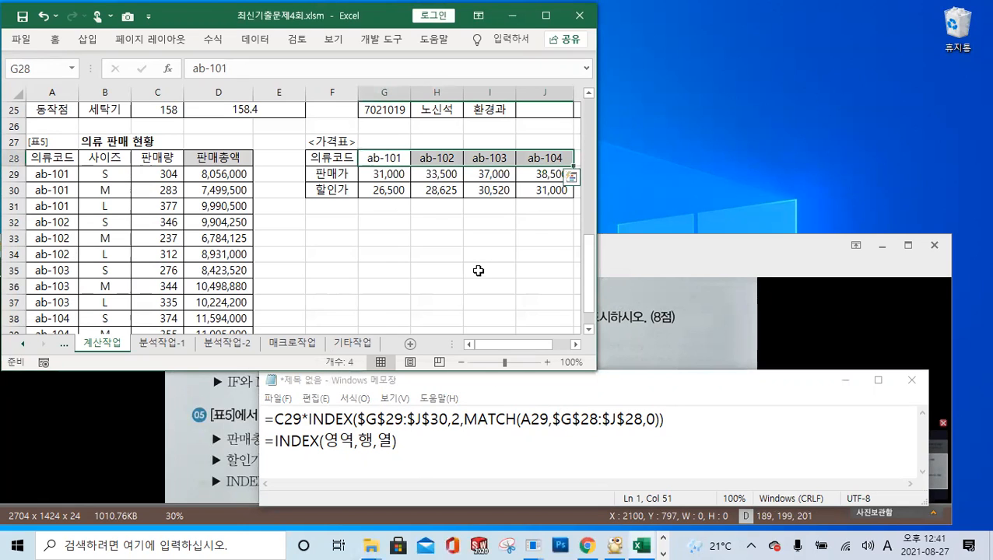
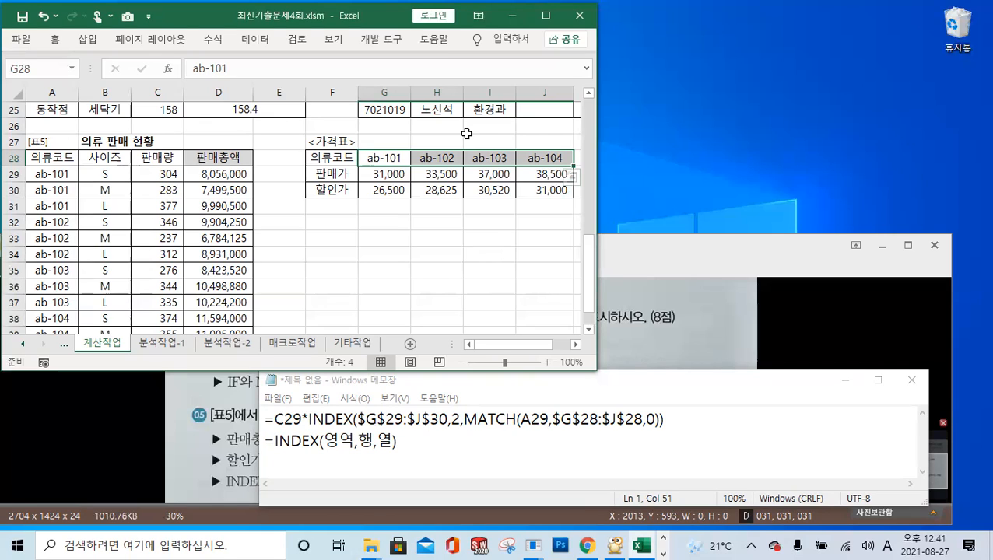
pyautogui.hotkey('ctrl', '2')
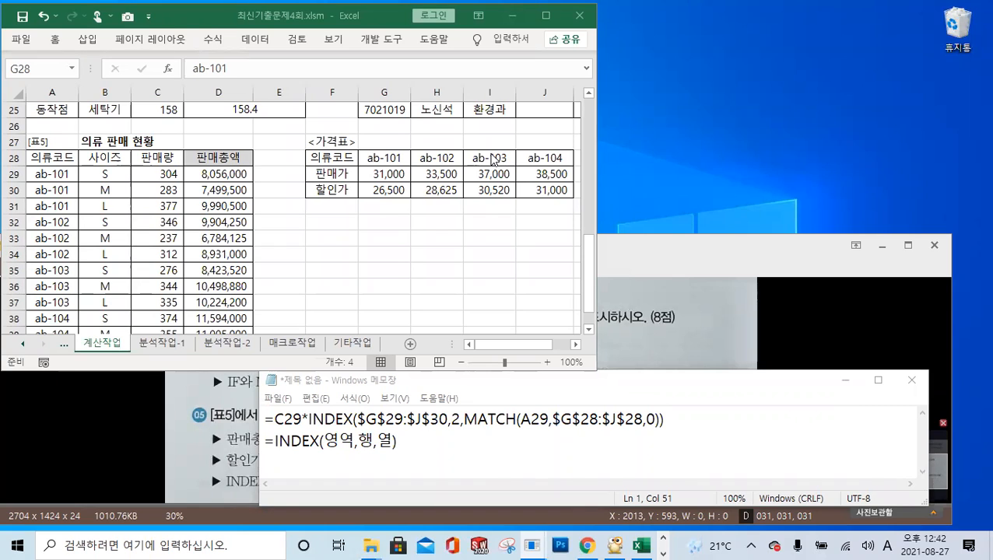
pyautogui.click(310, 300)
pyautogui.click(311, 299)
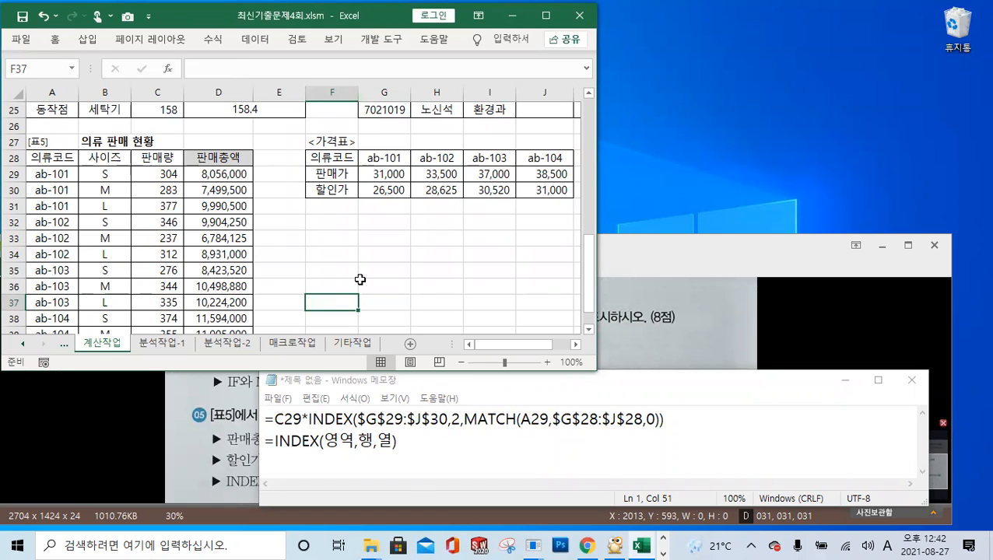
# - Close the Notepad note without saving its changes
pyautogui.hotkey('alt', 'Tab')
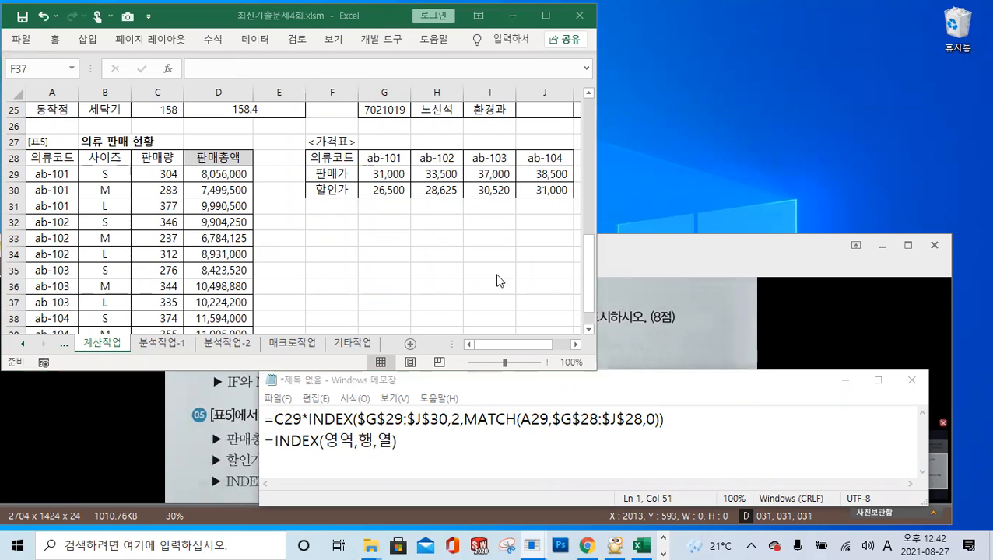
pyautogui.click(907, 380)
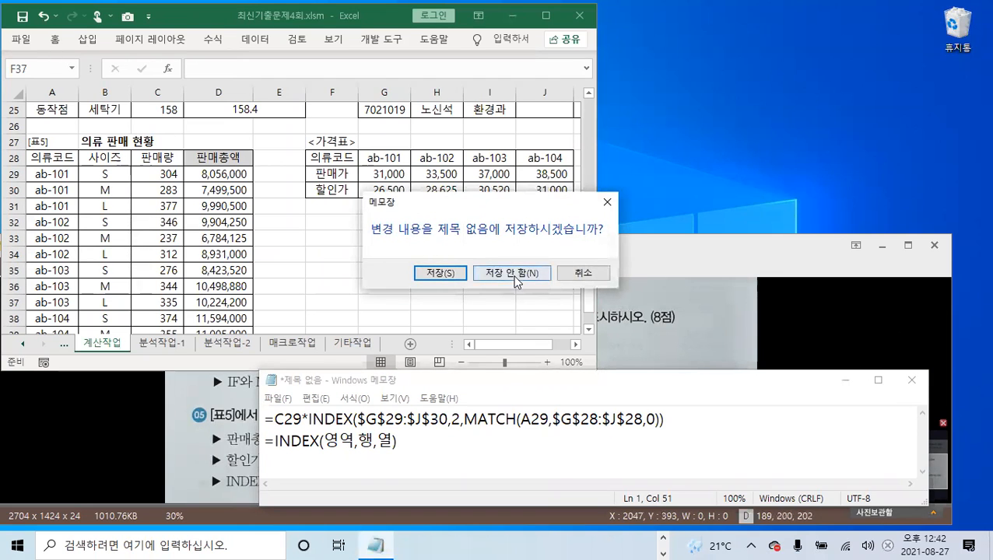
pyautogui.click(512, 273)
# - Bring the question image window to the front, move it up and resize it to full height beside the worksheet
pyautogui.click(708, 257)
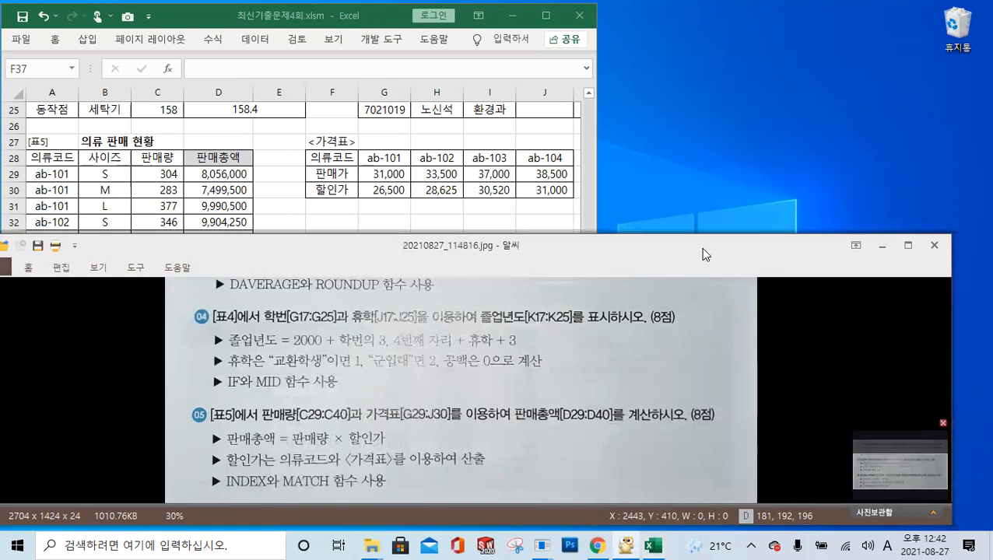
pyautogui.moveTo(705, 244); pyautogui.dragTo(739, 14)
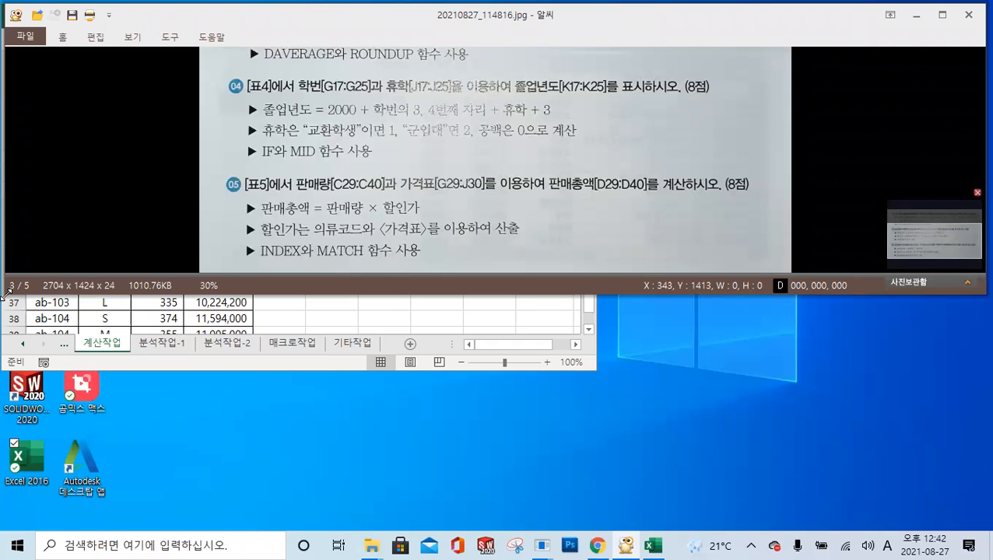
pyautogui.moveTo(6, 294); pyautogui.dragTo(443, 532)
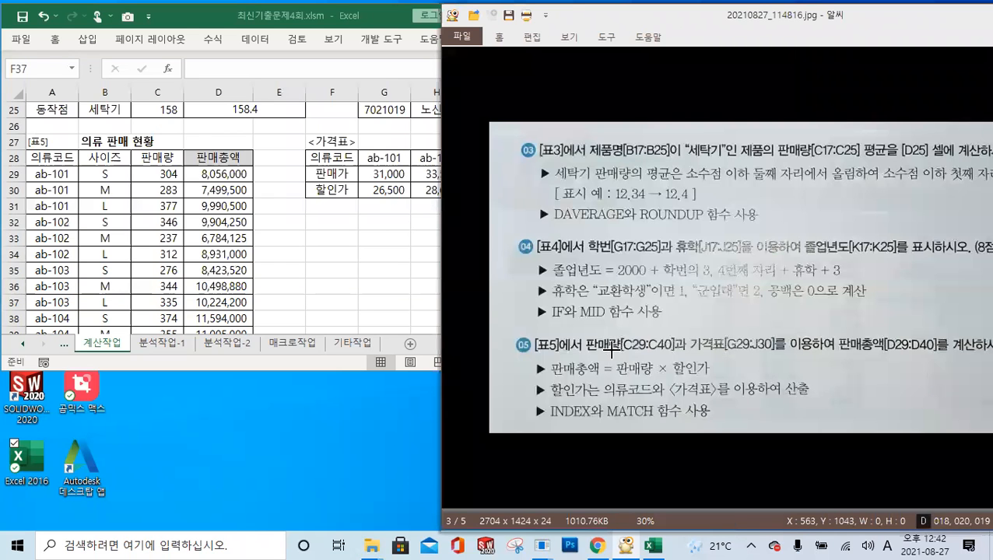
# - Show the 기타작업 question image 20210827_114931.jpg, shift its window to fit the screen and enlarge the text to 50%
pyautogui.scroll(-2, 613, 350)
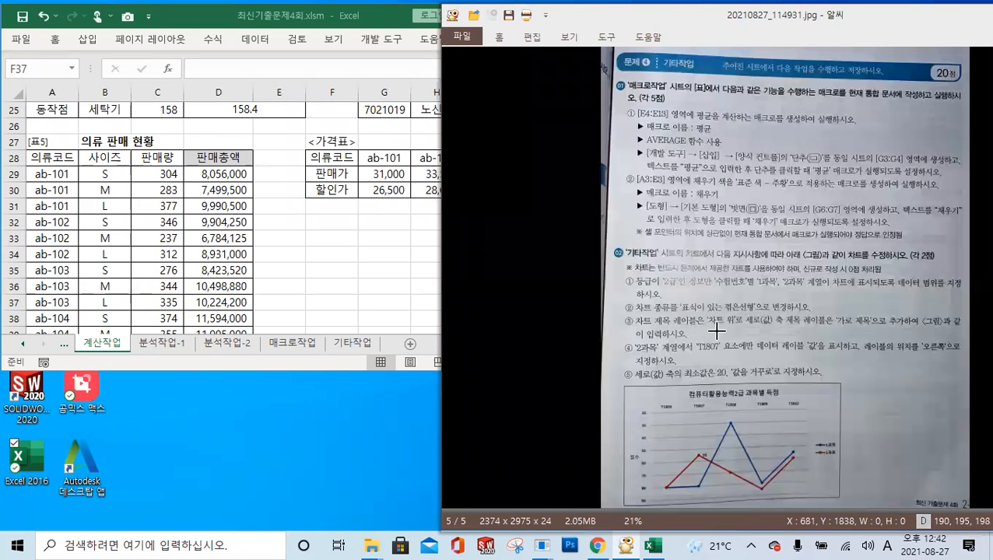
pyautogui.scroll(1, 736, 348)
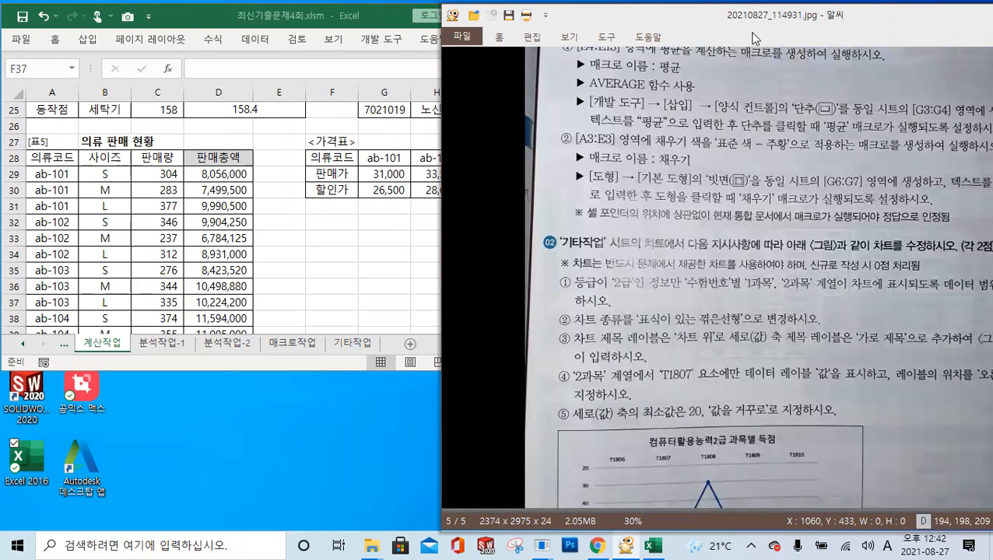
pyautogui.moveTo(753, 21); pyautogui.dragTo(647, 18)
pyautogui.scroll(1, 792, 355)
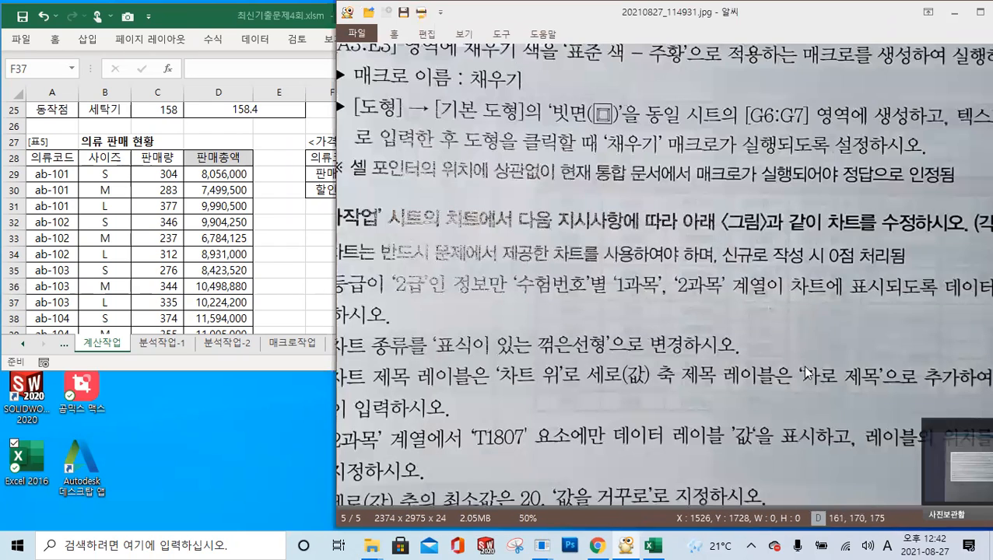
# - Zoom the question image out to 30%, then move and narrow its window so the whole 기타작업 page shows beside the worksheet
pyautogui.scroll(-1, 806, 373)
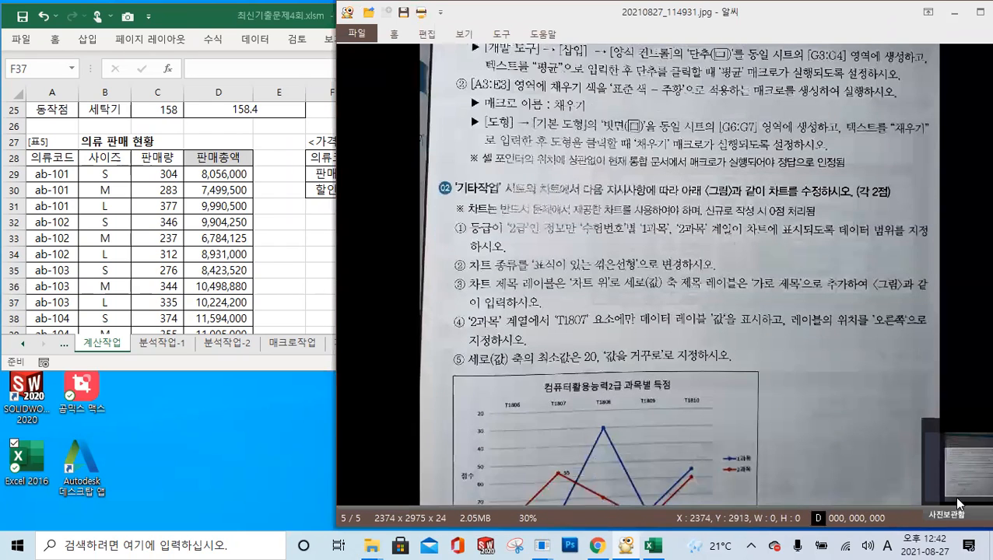
pyautogui.scroll(-1, 959, 504)
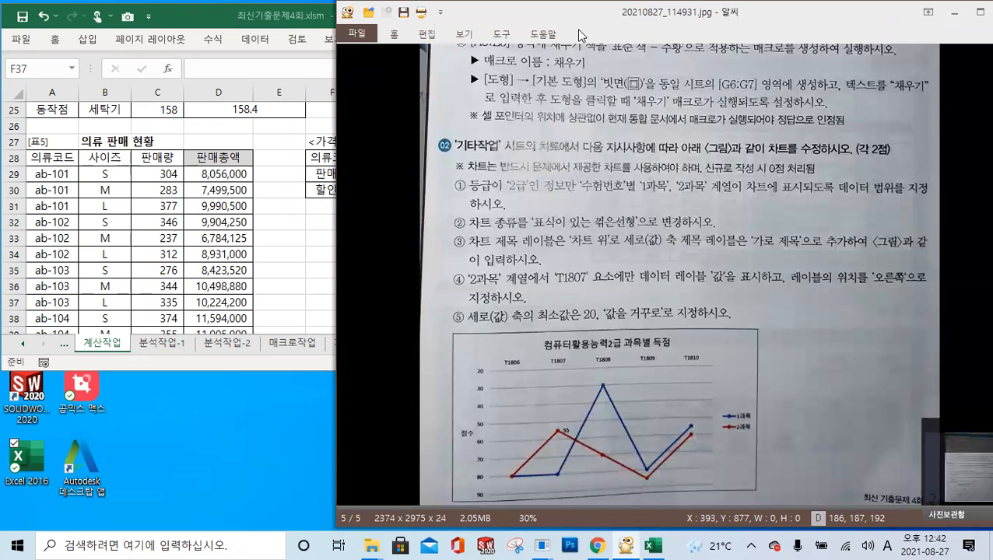
pyautogui.moveTo(578, 30); pyautogui.dragTo(639, 33)
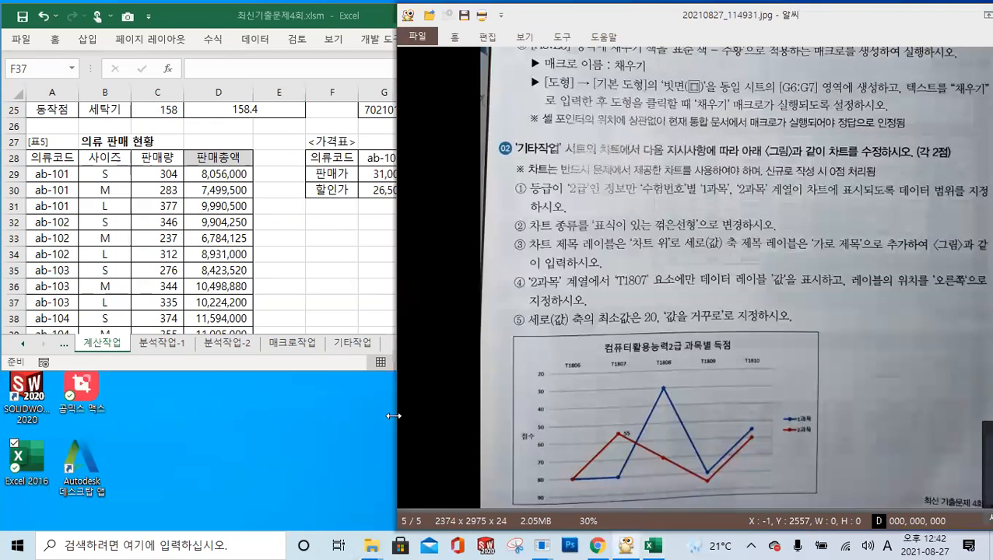
pyautogui.moveTo(394, 416); pyautogui.dragTo(496, 417)
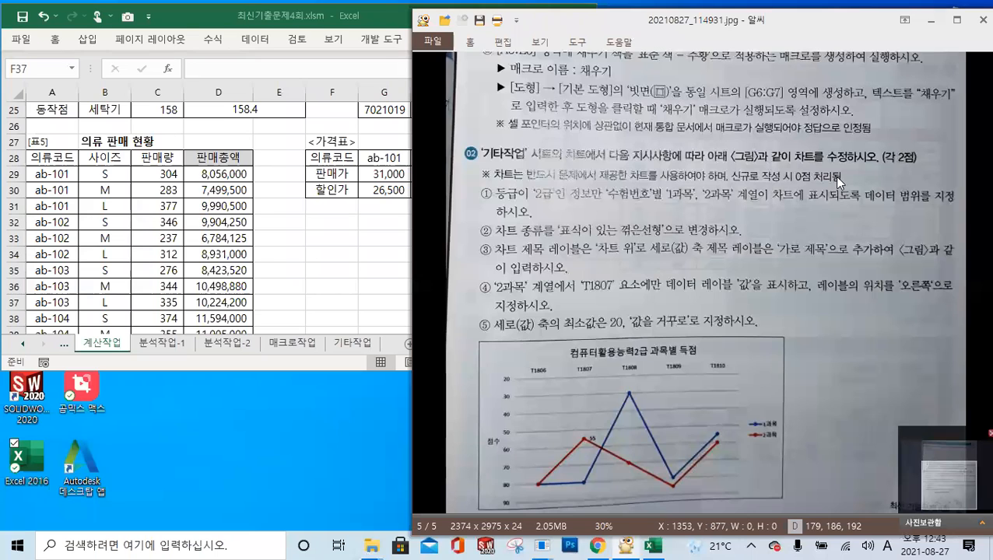
pyautogui.click(957, 495)
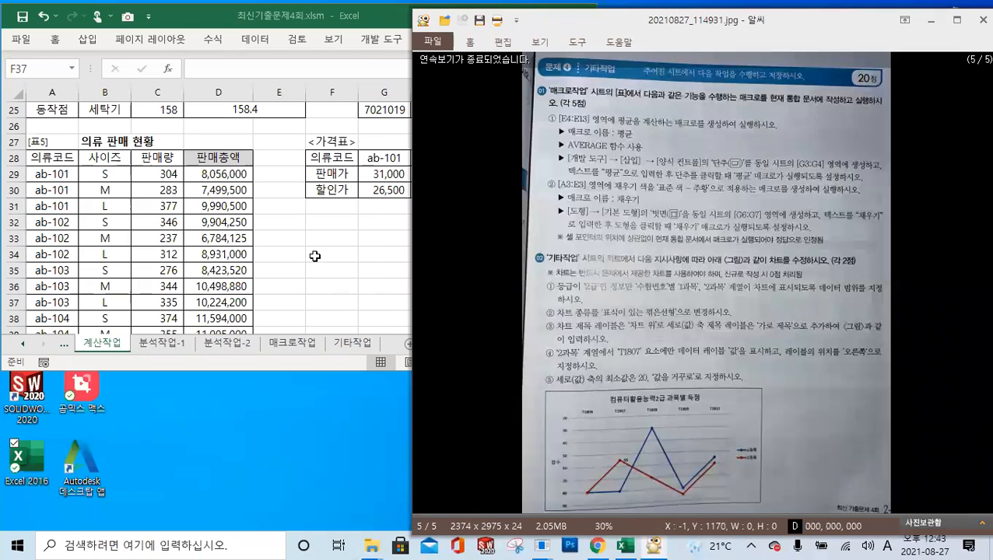
# - Bring the workbook window to the front, stretch it to full screen height and narrow it beside the question image
pyautogui.click(313, 364)
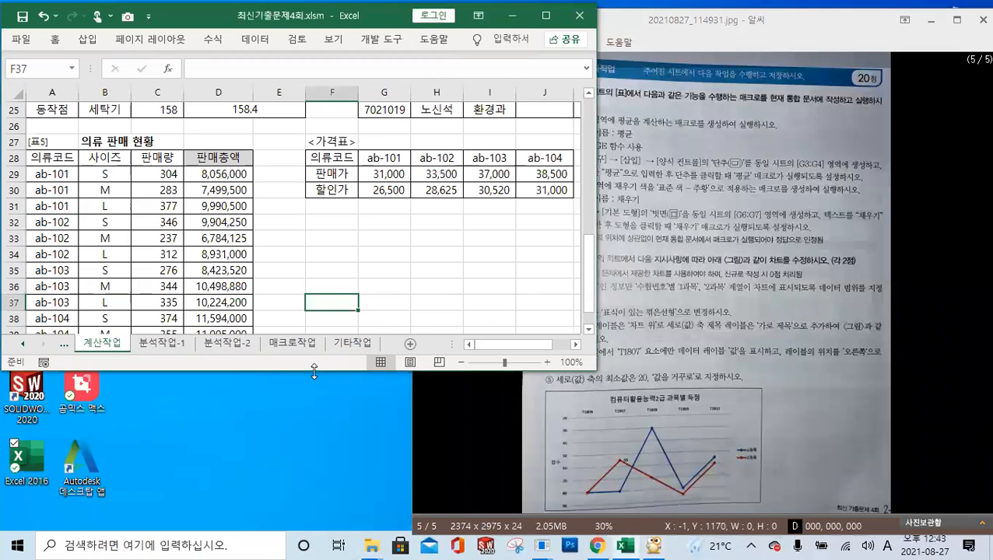
pyautogui.doubleClick(450, 371)
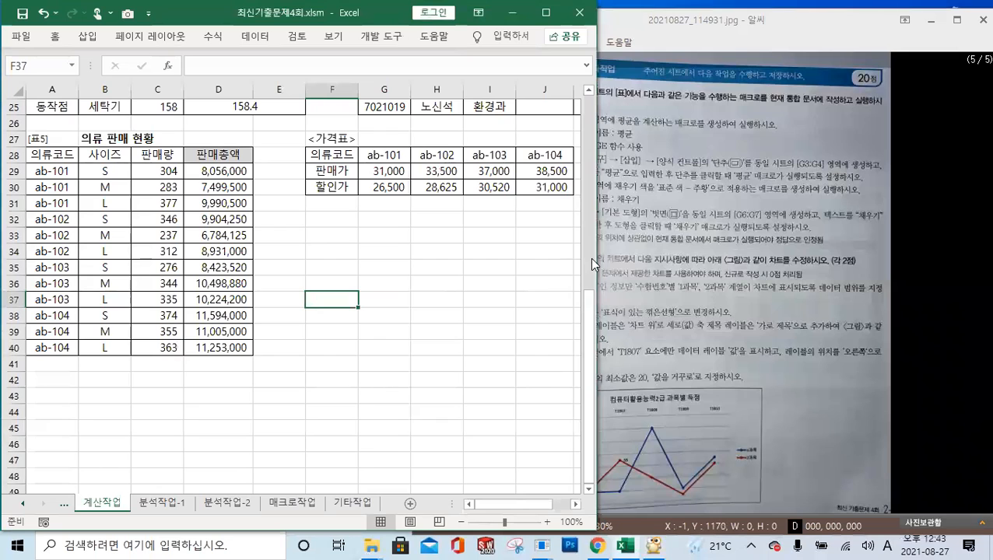
pyautogui.moveTo(596, 256); pyautogui.dragTo(543, 257)
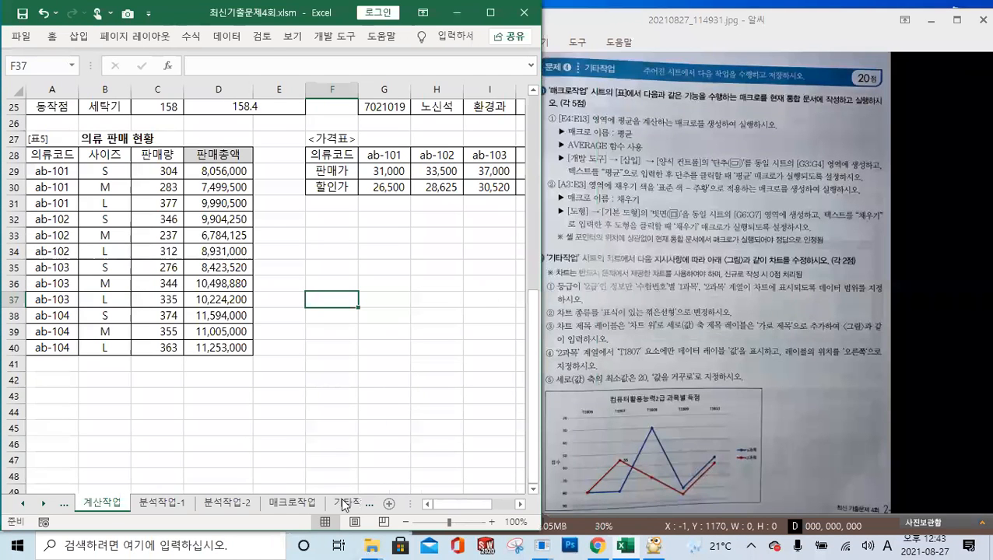
# - On the 기타작업 sheet, examine the chart and the source ranges it highlights in the exam results table
pyautogui.click(340, 502)
pyautogui.click(359, 430)
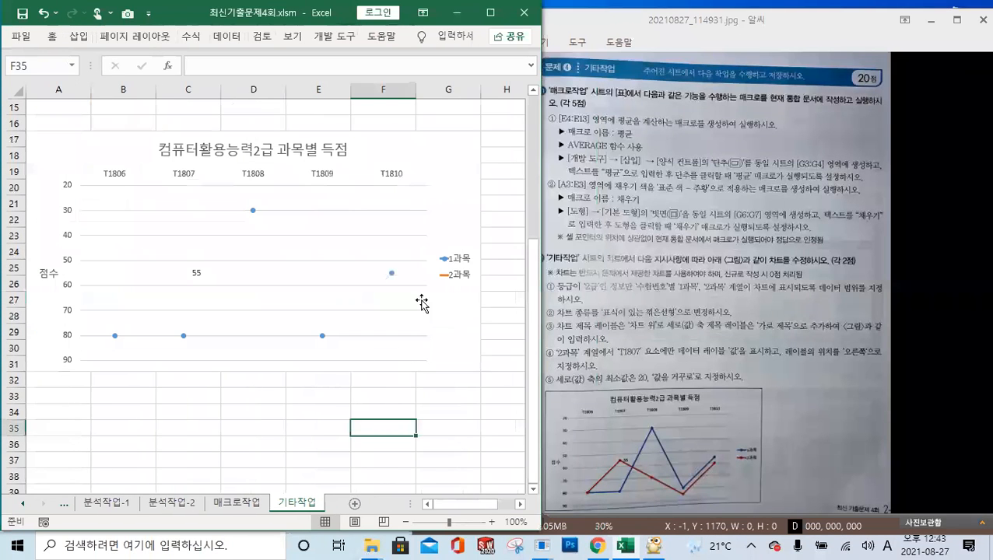
pyautogui.click(452, 182)
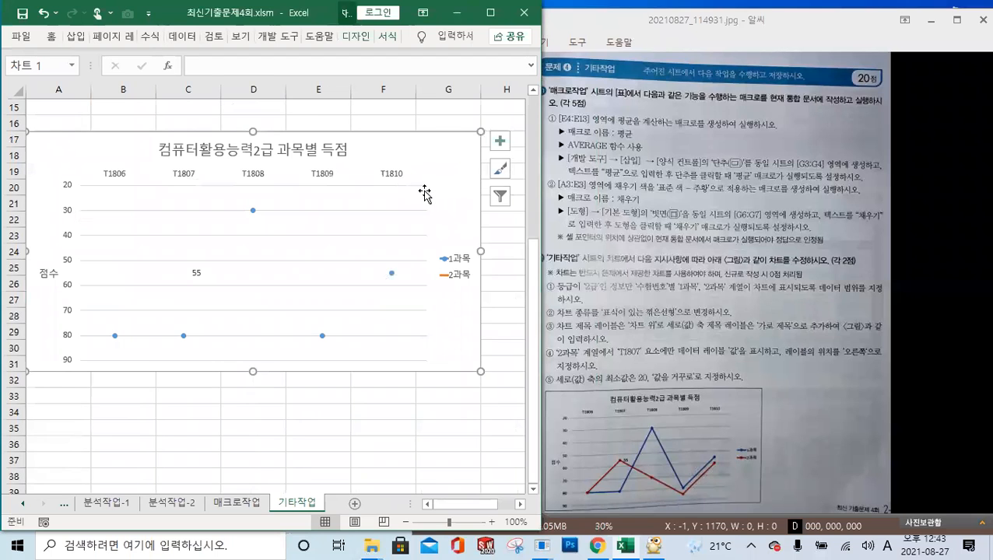
pyautogui.scroll(4, 424, 191)
pyautogui.scroll(1, 387, 199)
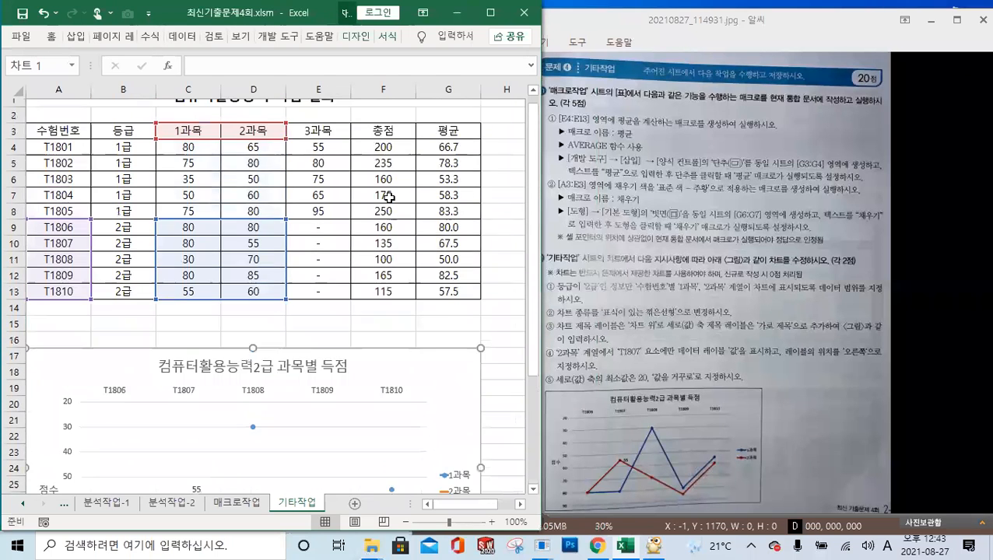
pyautogui.scroll(-1, 389, 217)
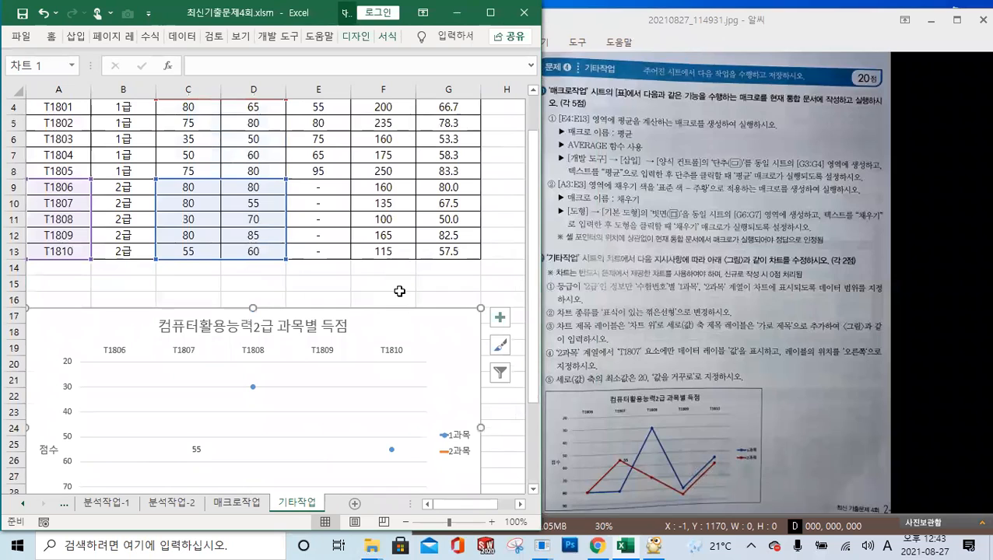
pyautogui.click(345, 282)
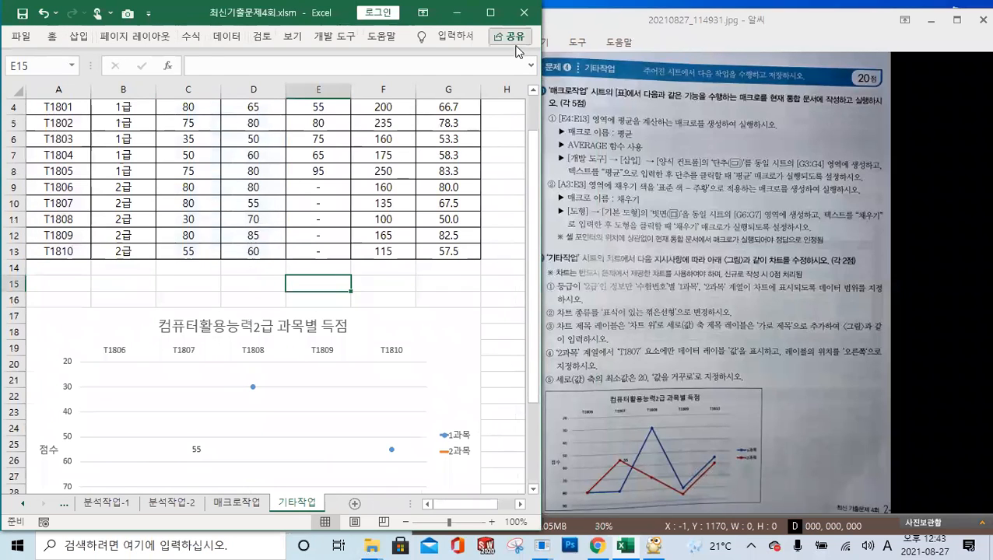
# - Keep the ribbon permanently expanded, shift the workbook window down and close 최신기출문제4회.xlsm without saving its changes
pyautogui.click(227, 36)
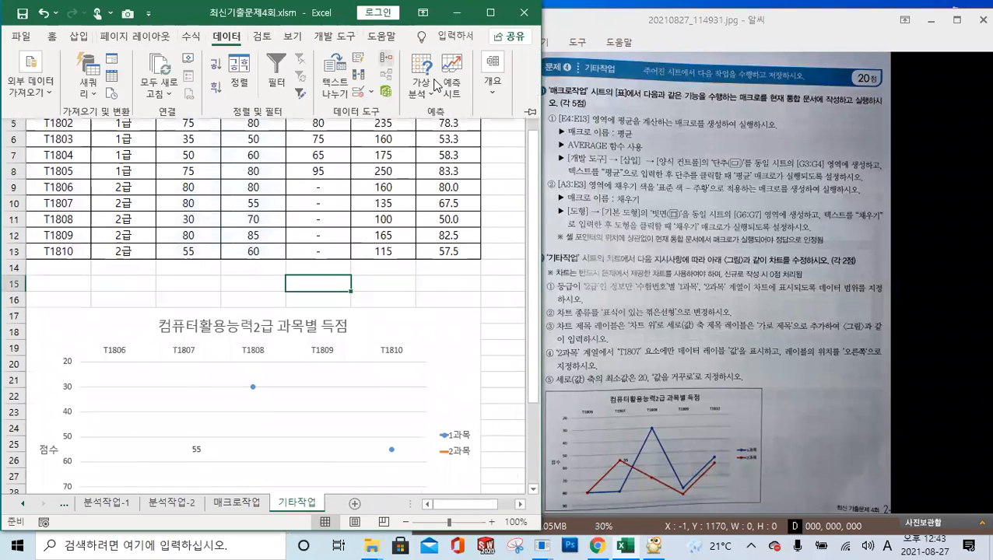
pyautogui.click(528, 111)
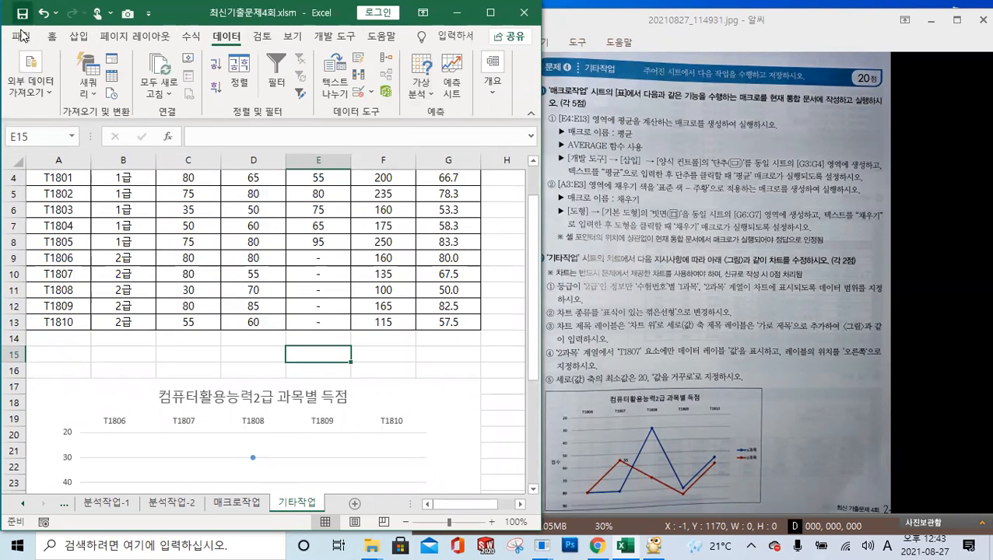
pyautogui.moveTo(321, 15); pyautogui.dragTo(305, 71)
pyautogui.click(511, 69)
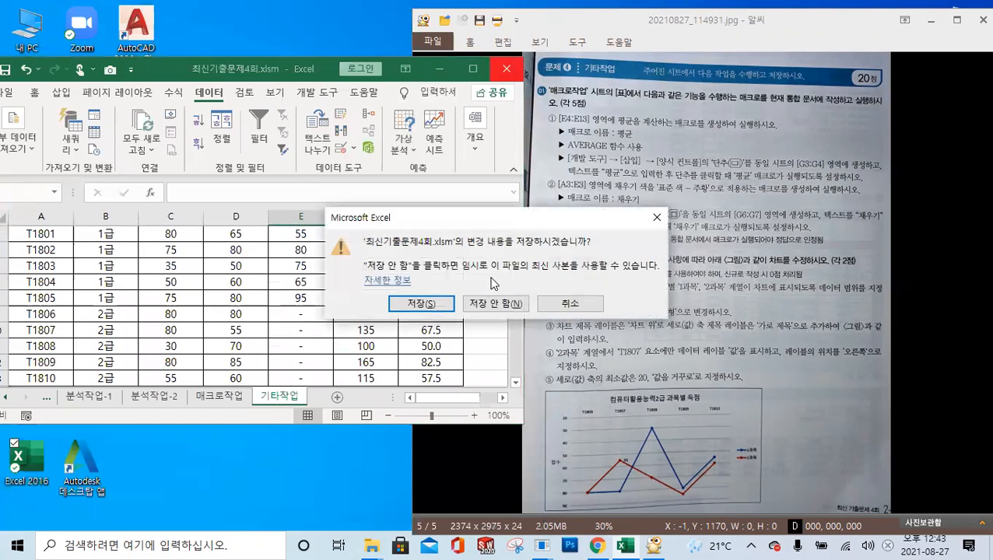
pyautogui.click(502, 305)
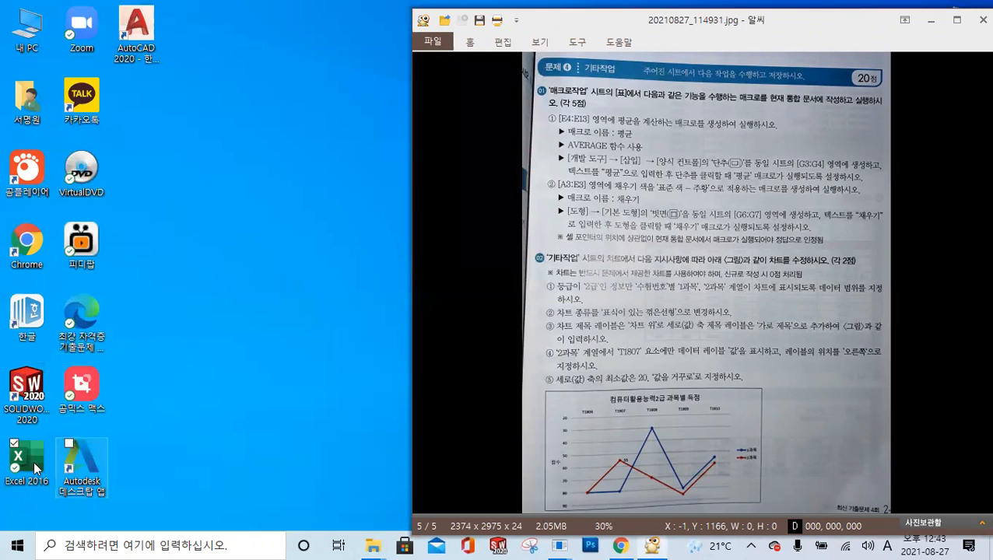
# - Restart Excel and open 최신기출문제4회.xlsm from the 2021컴활2급 > 최신기출문제 folder on drive C
pyautogui.doubleClick(34, 466)
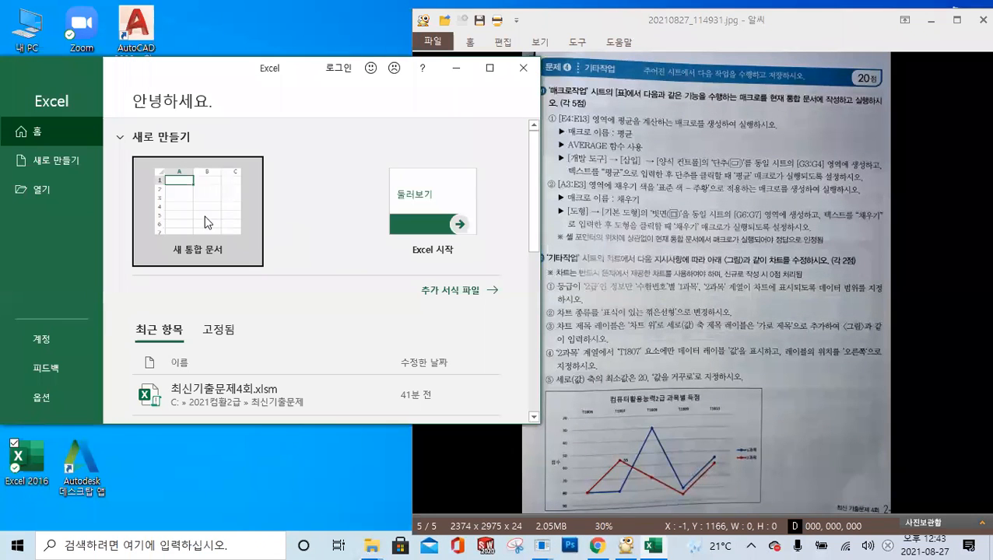
pyautogui.click(53, 189)
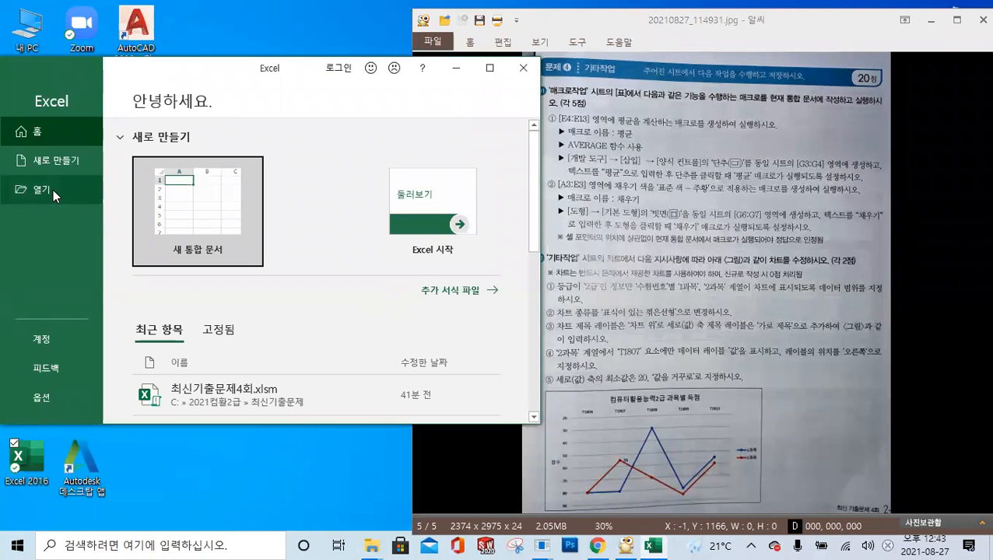
pyautogui.click(267, 309)
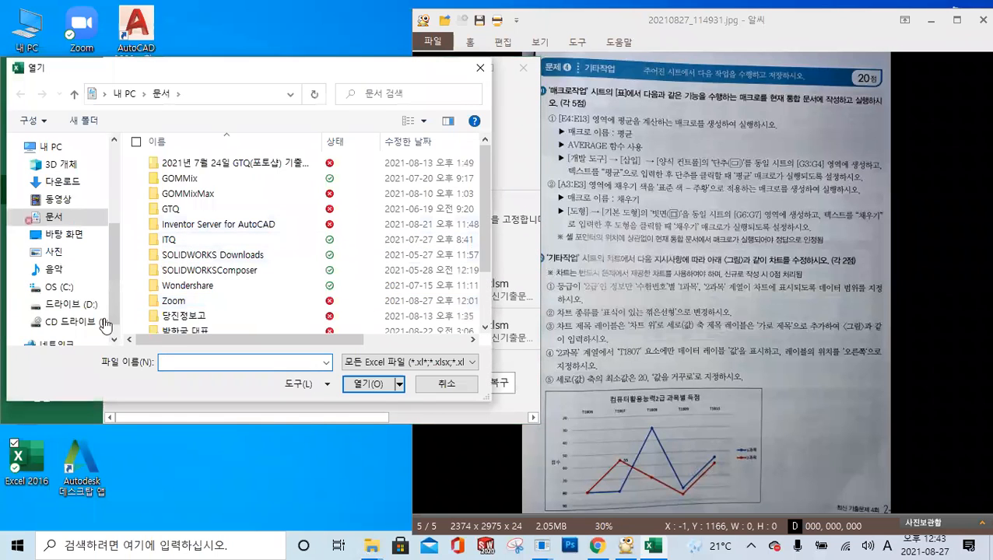
pyautogui.click(74, 290)
pyautogui.doubleClick(198, 178)
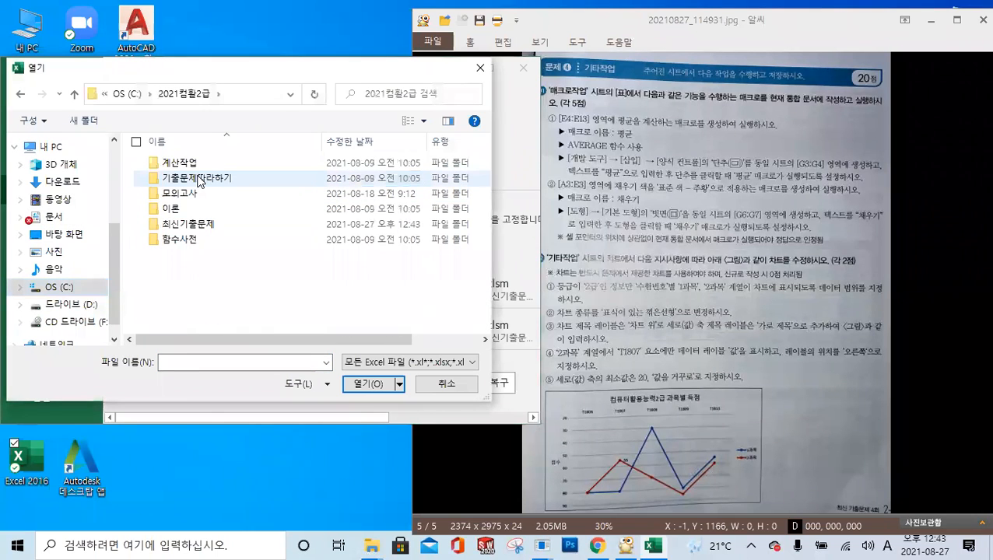
pyautogui.doubleClick(200, 223)
pyautogui.doubleClick(201, 225)
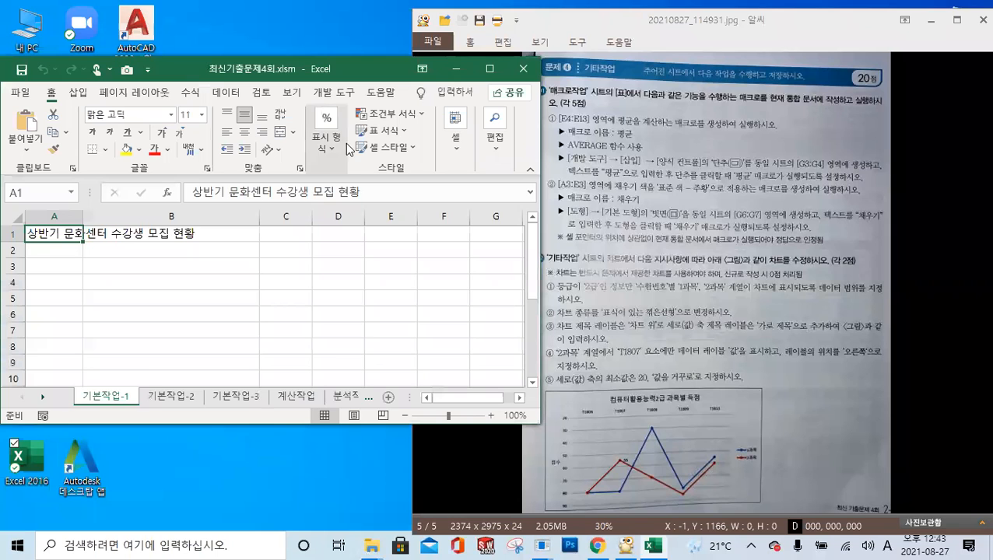
# - Show the 기타작업 sheet, move the workbook window up and stretch it to full screen height beside the question image
pyautogui.click(368, 399)
pyautogui.click(367, 400)
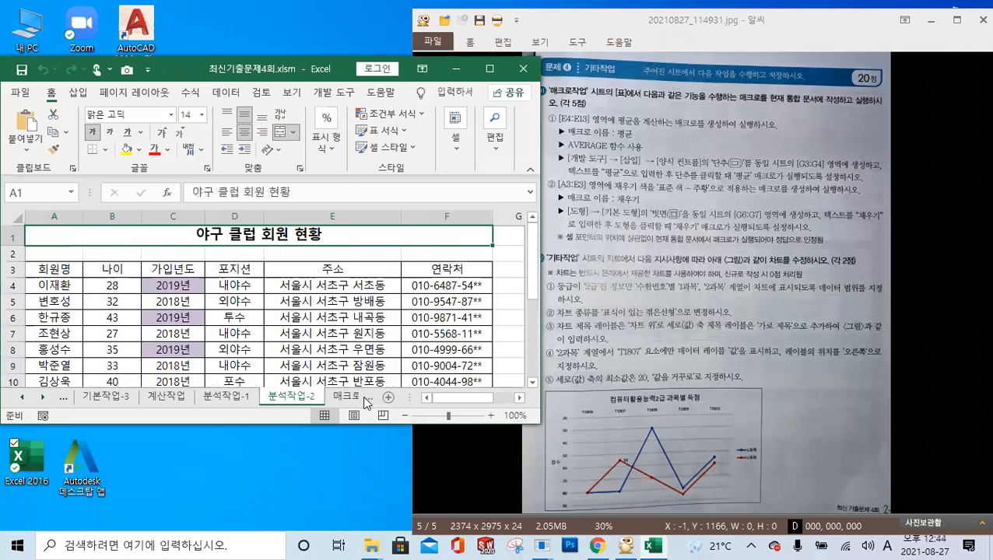
pyautogui.click(366, 399)
pyautogui.click(354, 399)
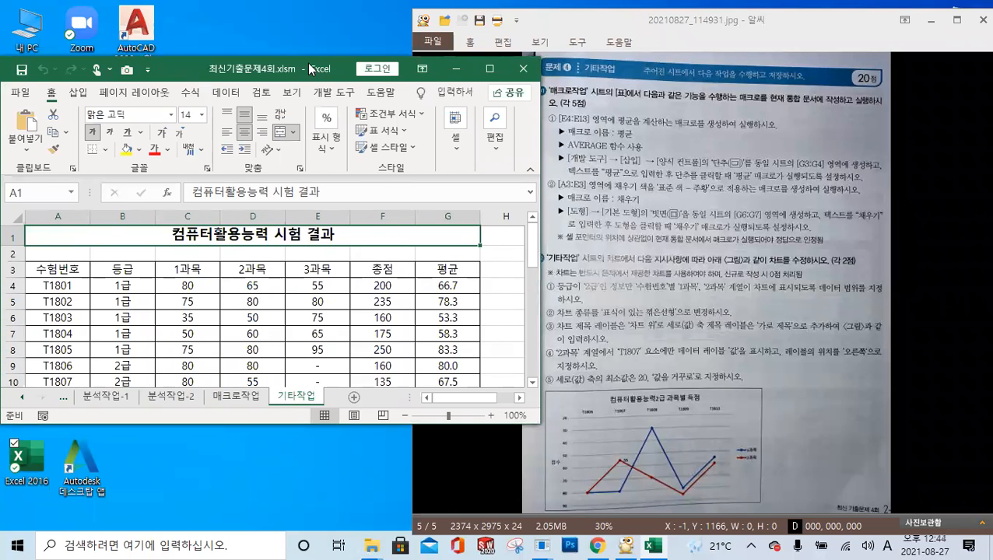
pyautogui.moveTo(308, 63); pyautogui.dragTo(307, 12)
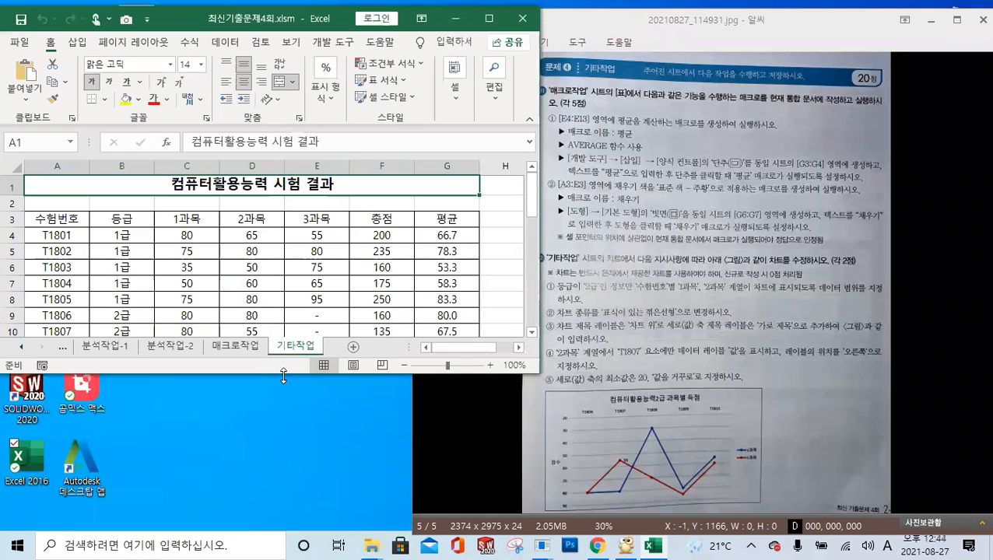
pyautogui.moveTo(283, 376); pyautogui.dragTo(287, 528)
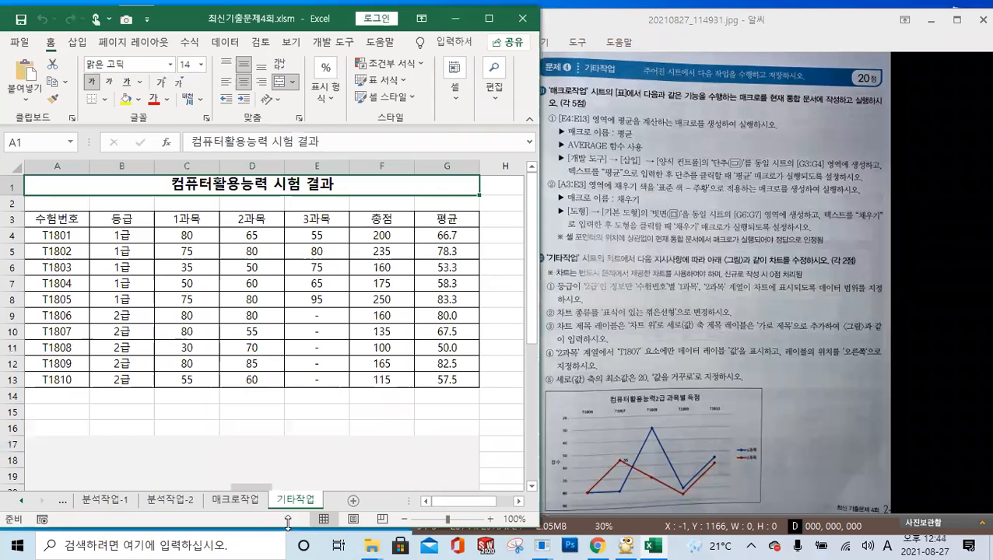
# - In the chart's data source, set the horizontal axis label range to the 2급 exam numbers in A9:A13
pyautogui.click(319, 378)
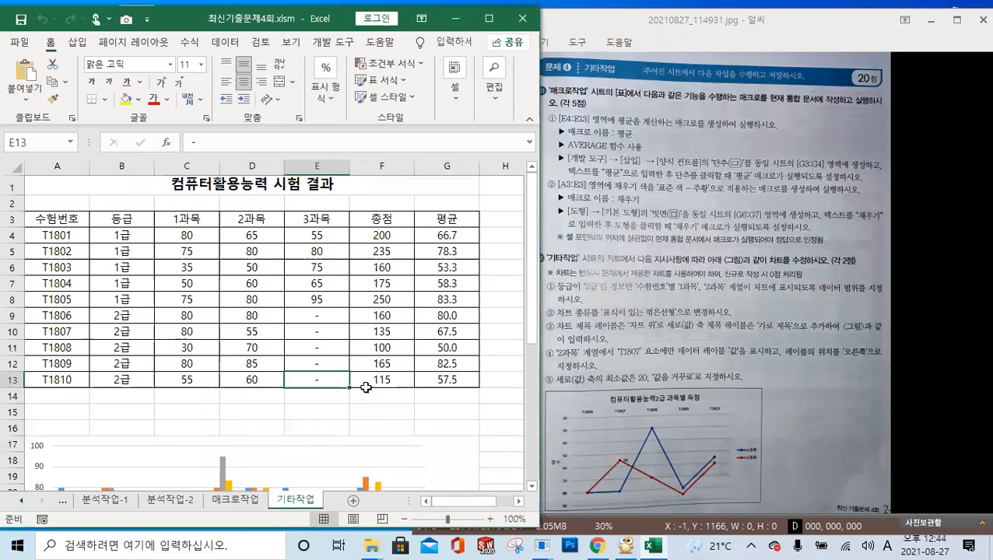
pyautogui.scroll(-4, 362, 381)
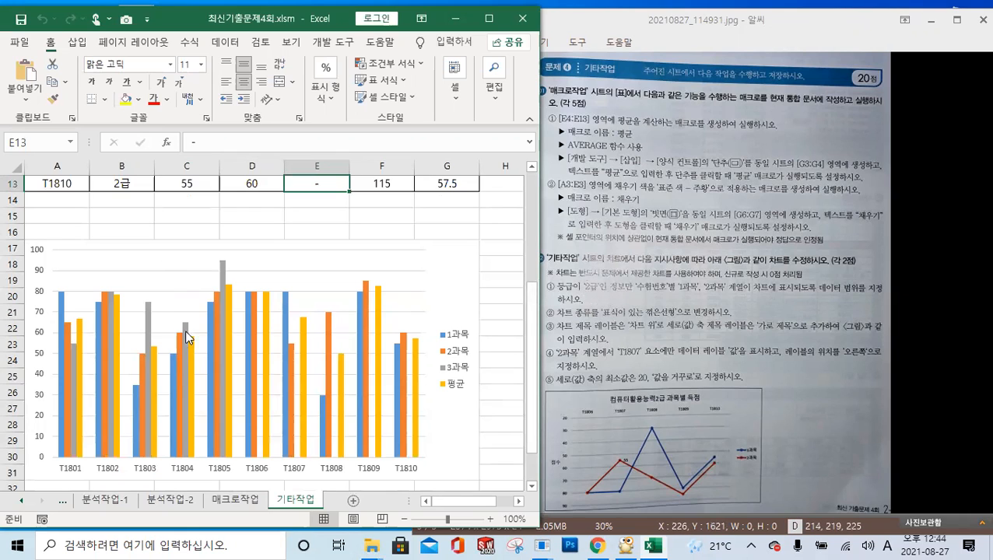
pyautogui.click(455, 268)
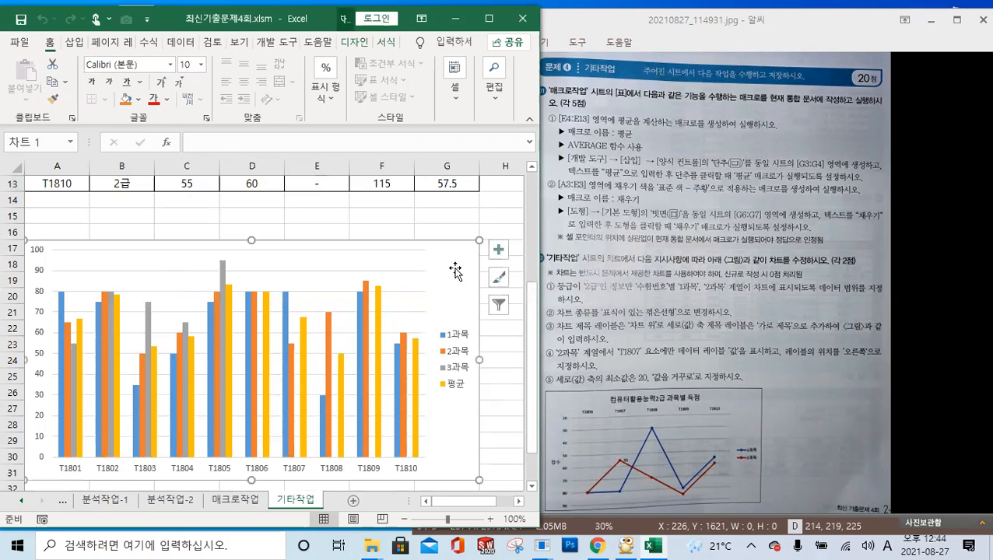
pyautogui.rightClick(455, 270)
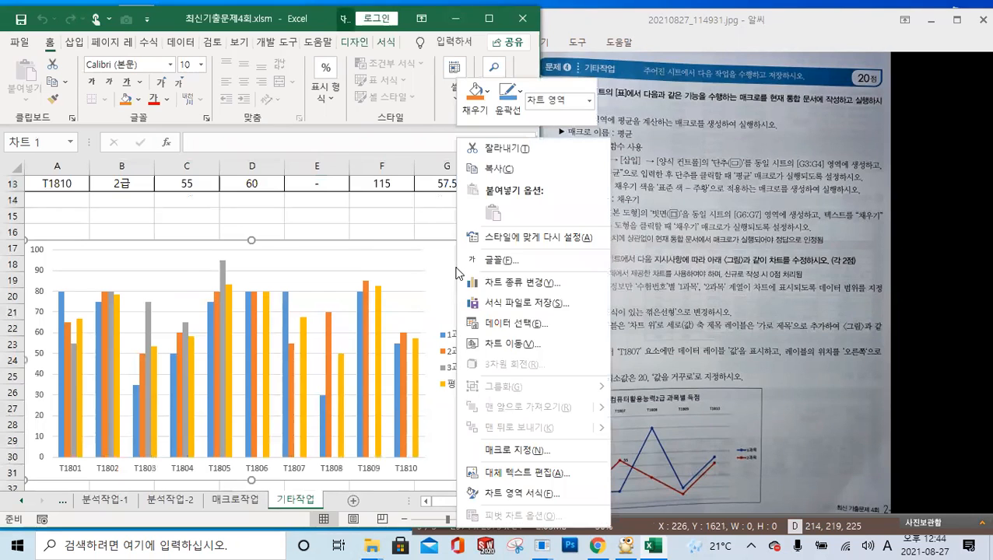
pyautogui.click(498, 324)
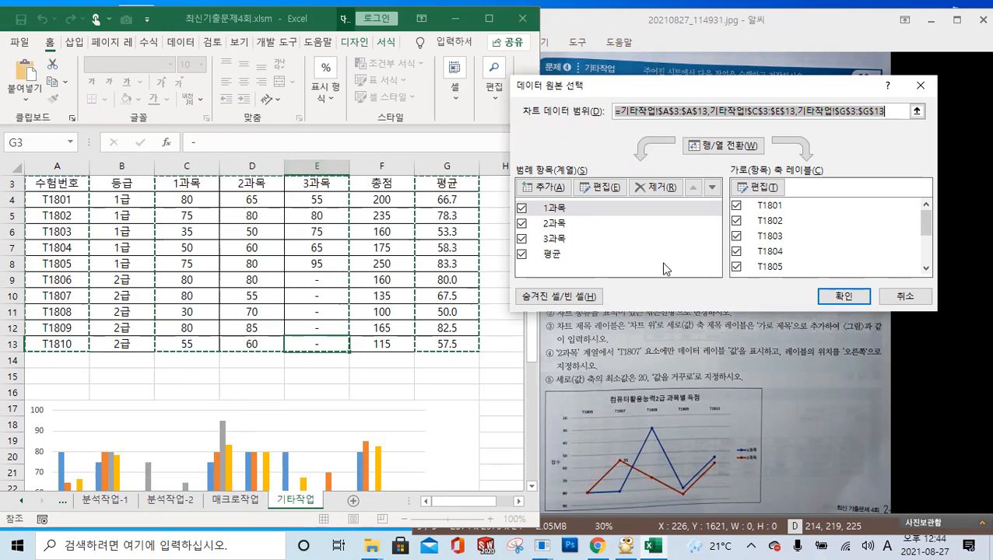
pyautogui.click(765, 188)
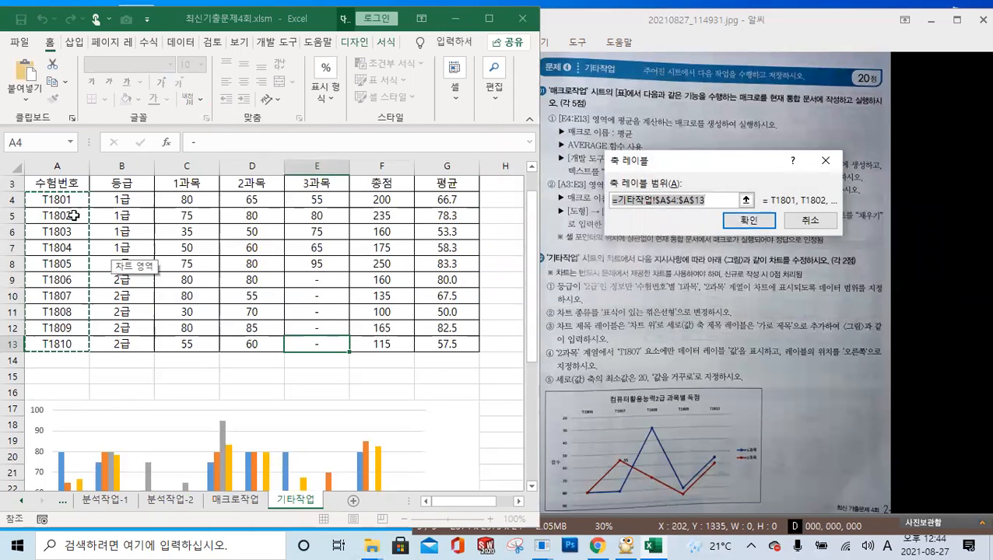
pyautogui.moveTo(74, 280); pyautogui.dragTo(75, 302)
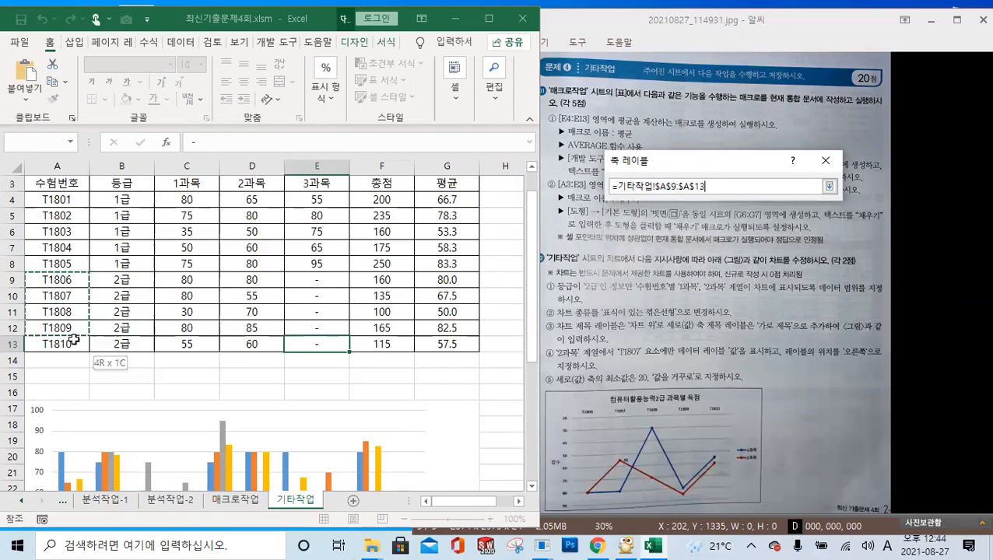
pyautogui.moveTo(74, 341); pyautogui.dragTo(75, 340)
pyautogui.click(744, 222)
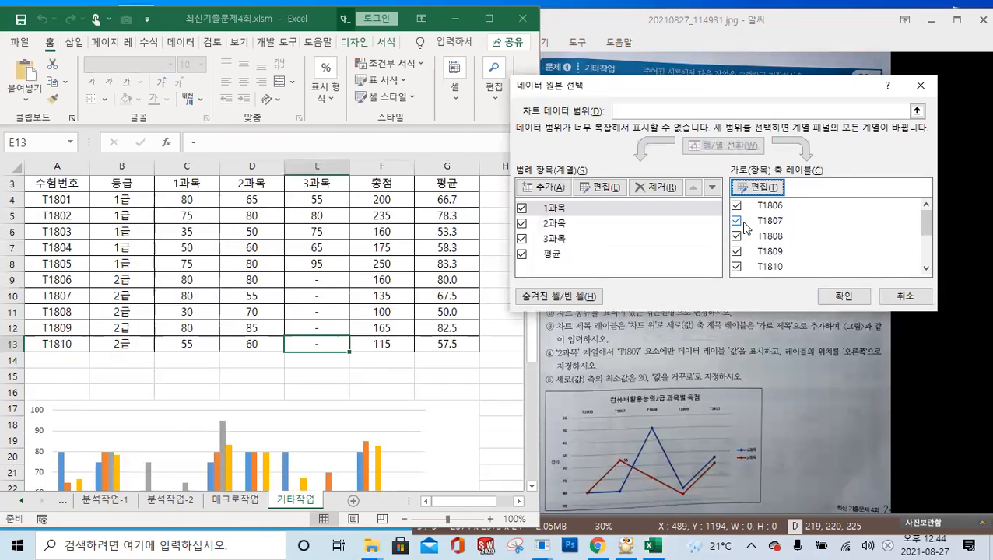
# - Remove the 평균 and 3과목 series from the chart's data source and apply the change
pyautogui.click(553, 256)
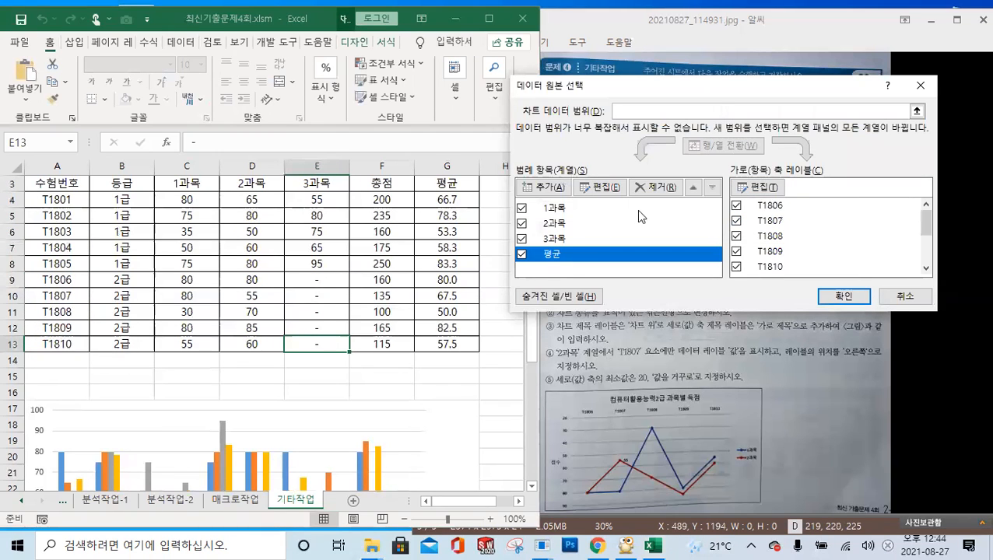
pyautogui.click(656, 187)
pyautogui.click(566, 241)
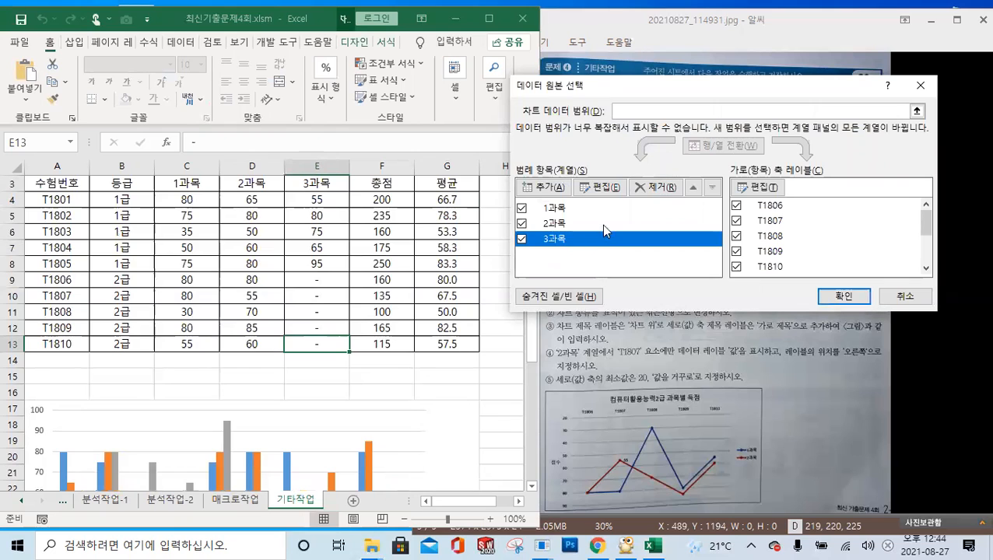
pyautogui.click(655, 187)
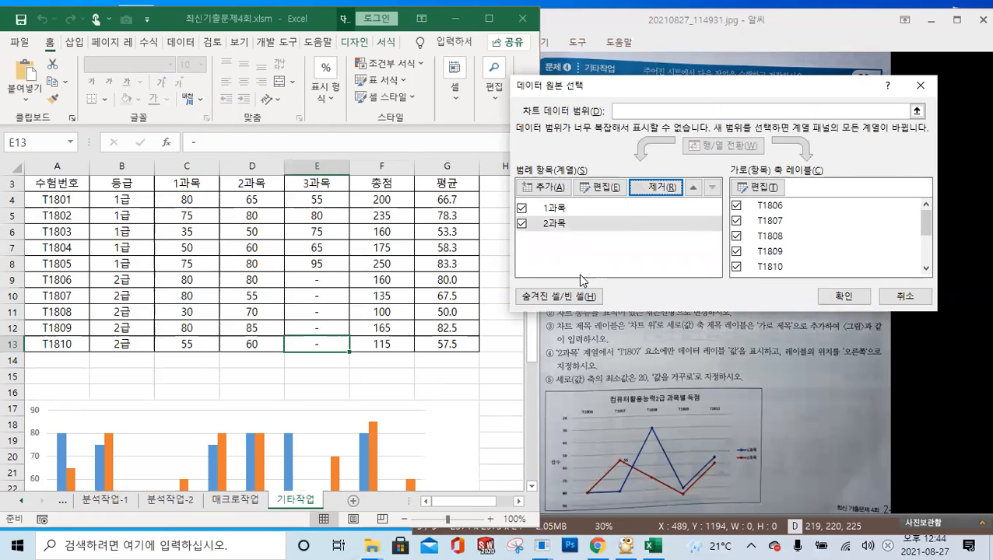
pyautogui.click(841, 297)
# - Compare the scores plotted in the chart with the 1급 and 2급 rows of the table
pyautogui.scroll(-4, 405, 393)
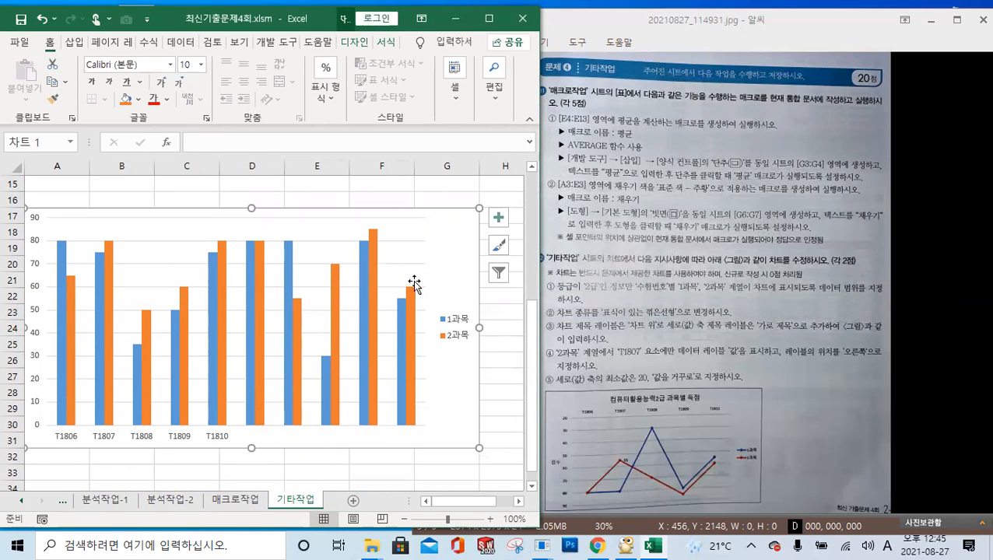
pyautogui.scroll(4, 328, 353)
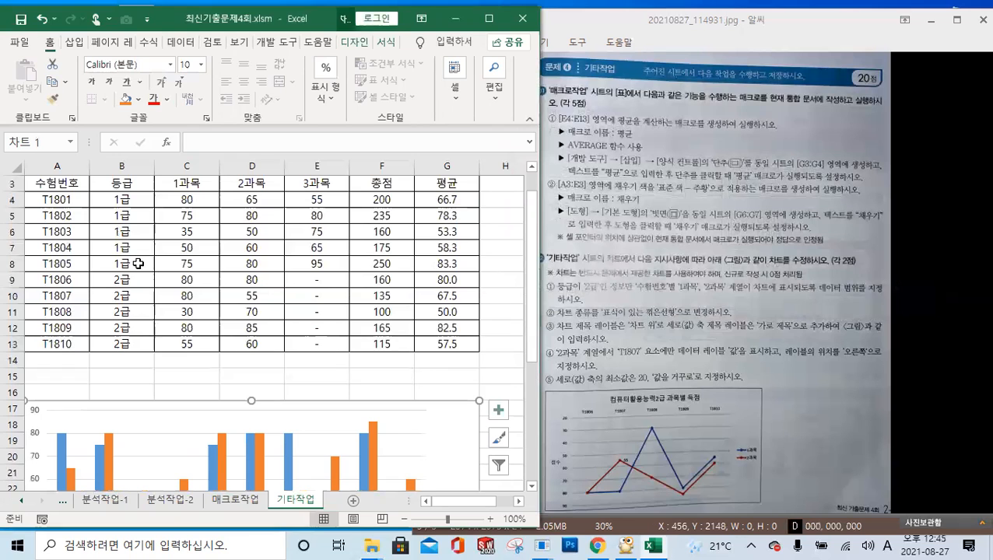
pyautogui.scroll(-4, 137, 263)
pyautogui.scroll(3, 304, 417)
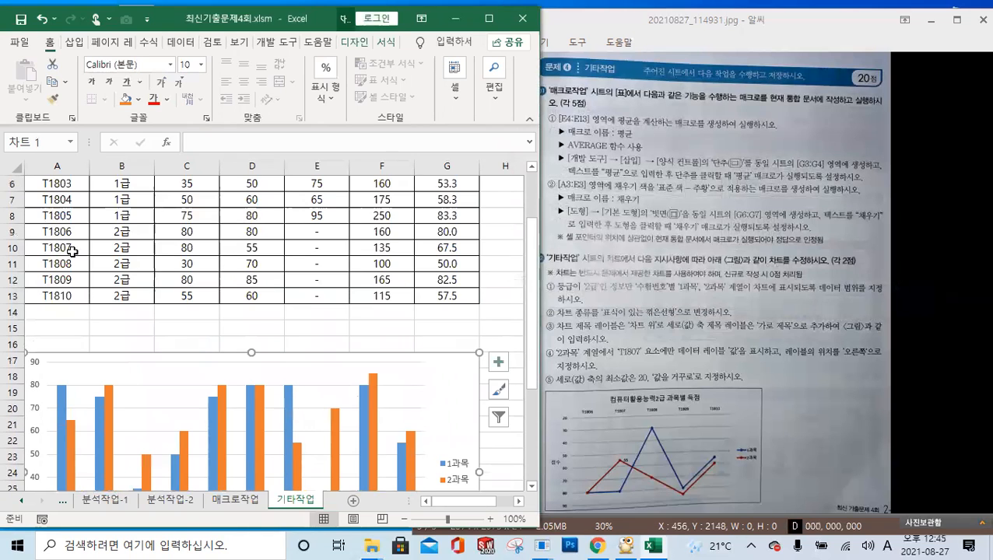
pyautogui.scroll(2, 214, 257)
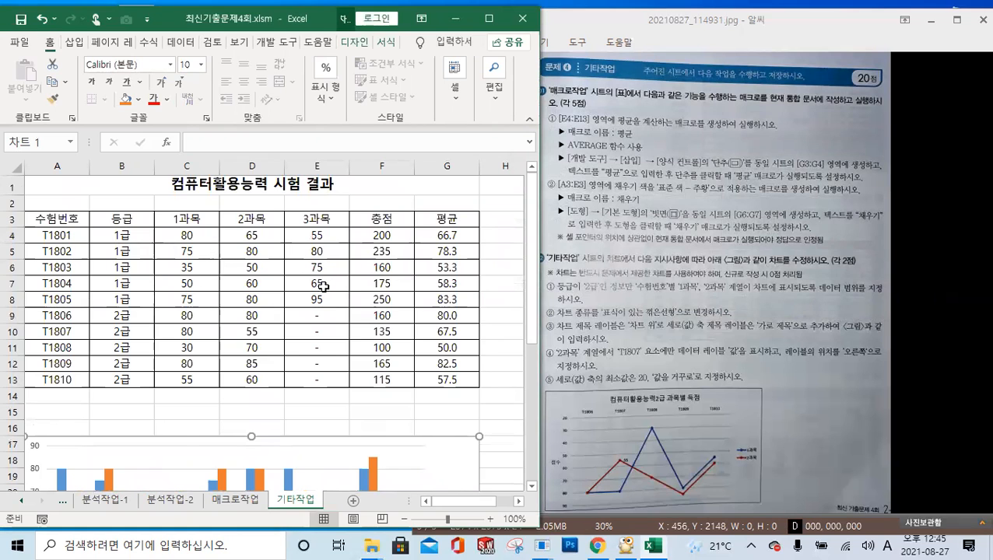
pyautogui.scroll(-5, 373, 266)
# - In the chart's data source, set the 1과목 series values to the 2급 scores in C9:C13
pyautogui.rightClick(454, 223)
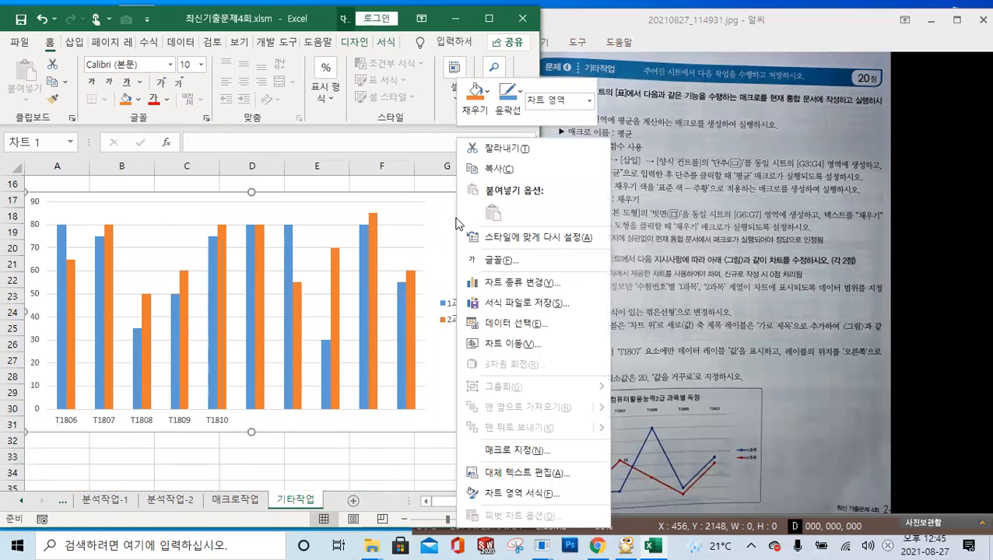
pyautogui.click(500, 322)
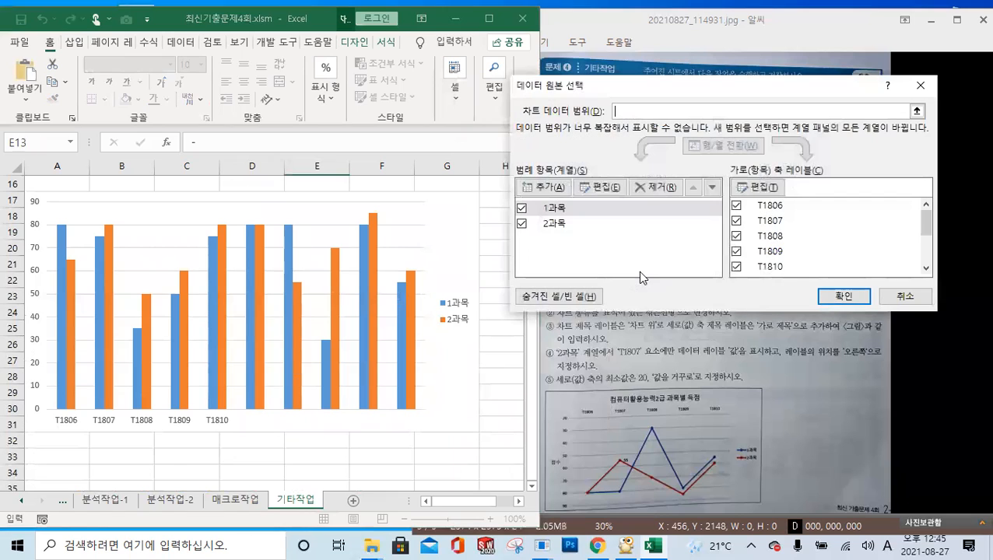
pyautogui.click(563, 217)
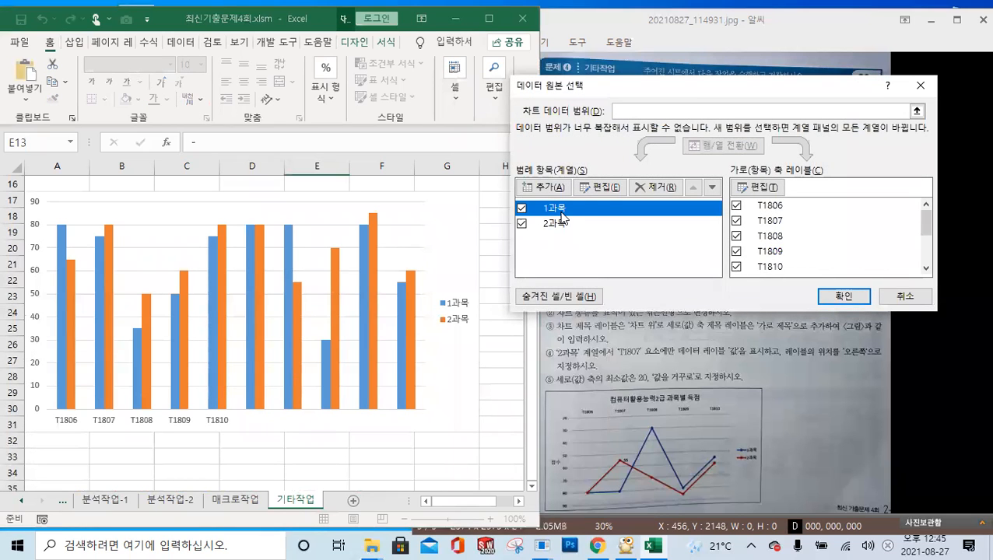
pyautogui.click(603, 186)
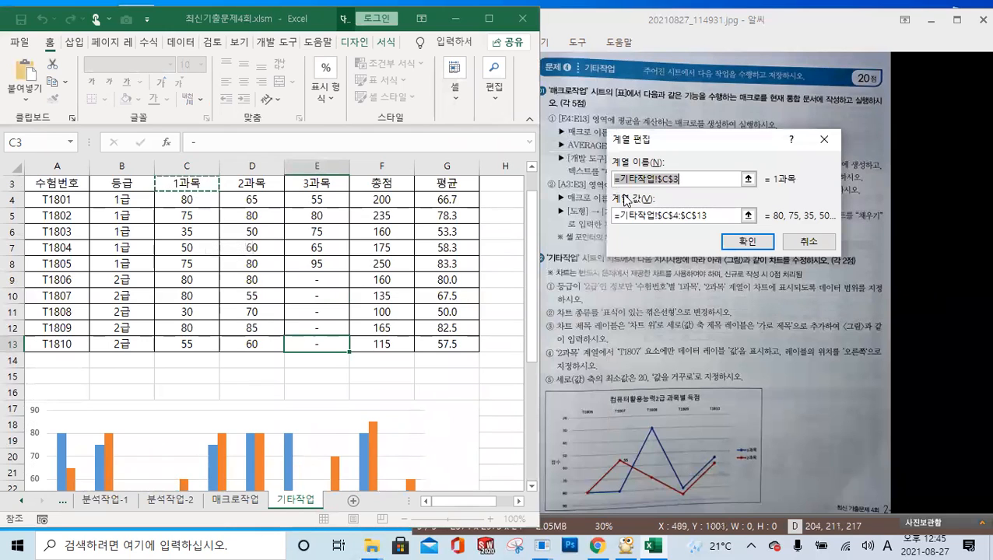
pyautogui.click(707, 215)
pyautogui.moveTo(706, 215); pyautogui.dragTo(612, 216)
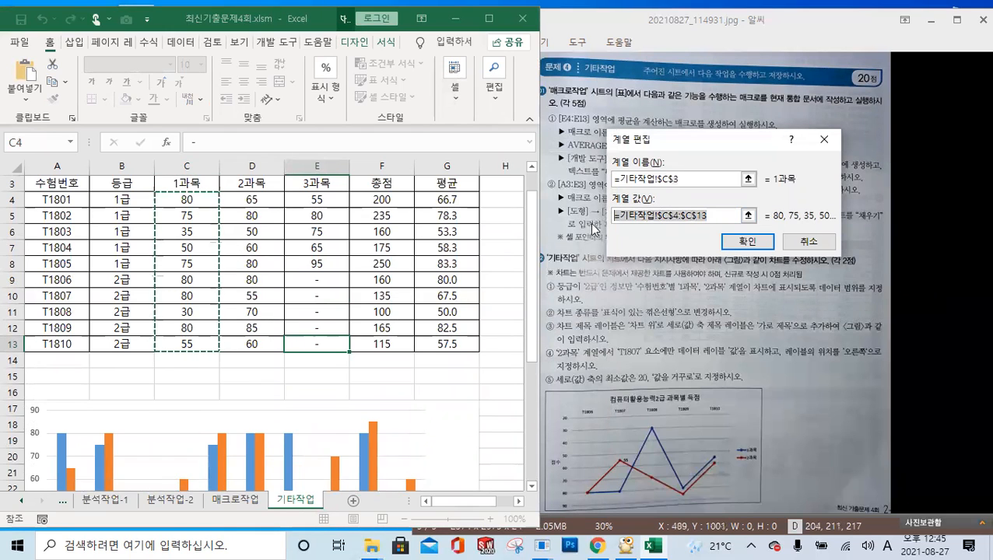
pyautogui.moveTo(192, 279); pyautogui.dragTo(189, 340)
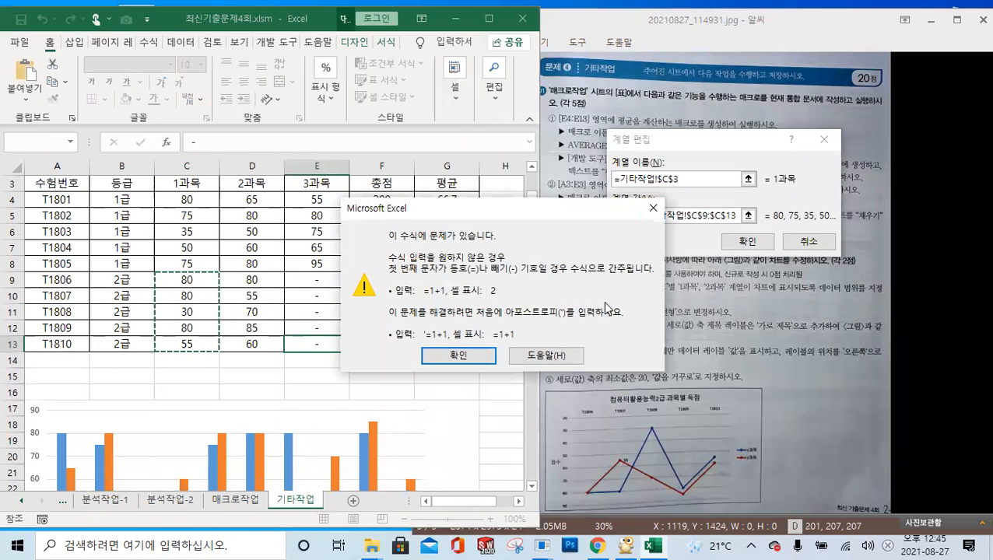
pyautogui.click(476, 358)
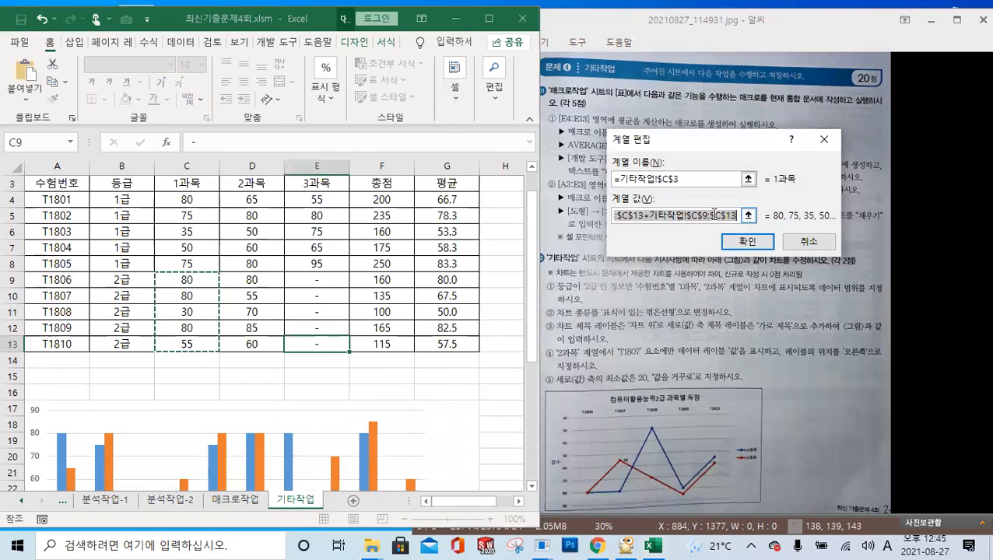
pyautogui.press('Delete')
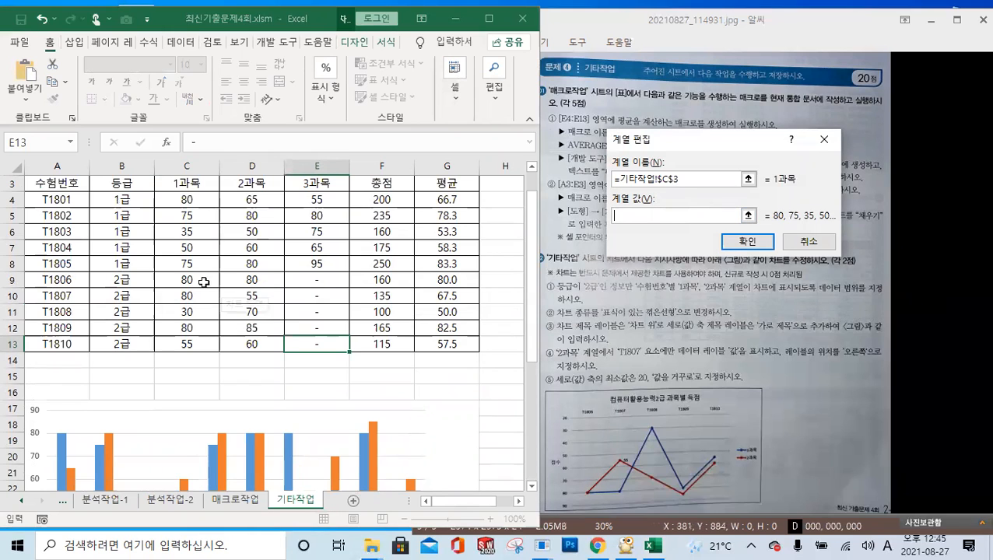
pyautogui.moveTo(196, 280); pyautogui.dragTo(193, 342)
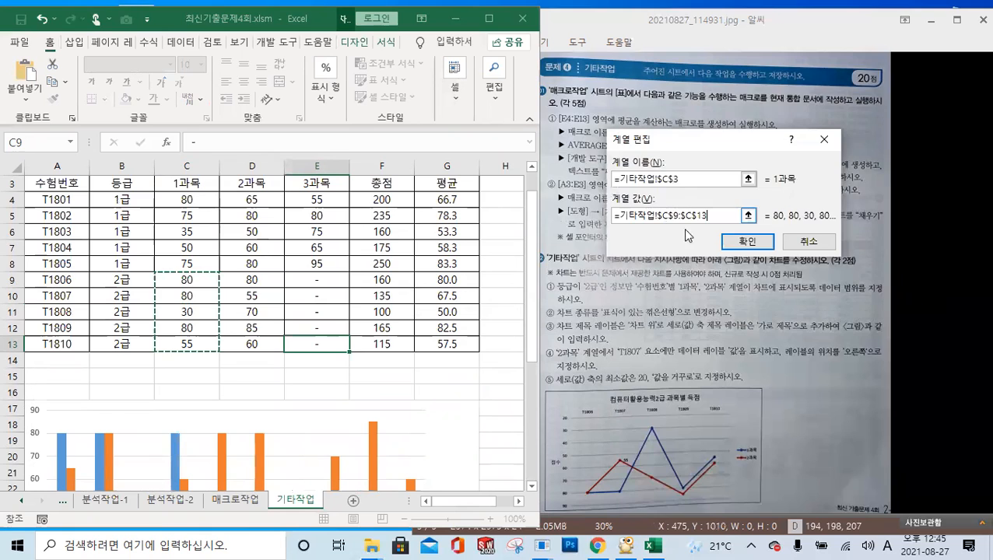
pyautogui.click(743, 241)
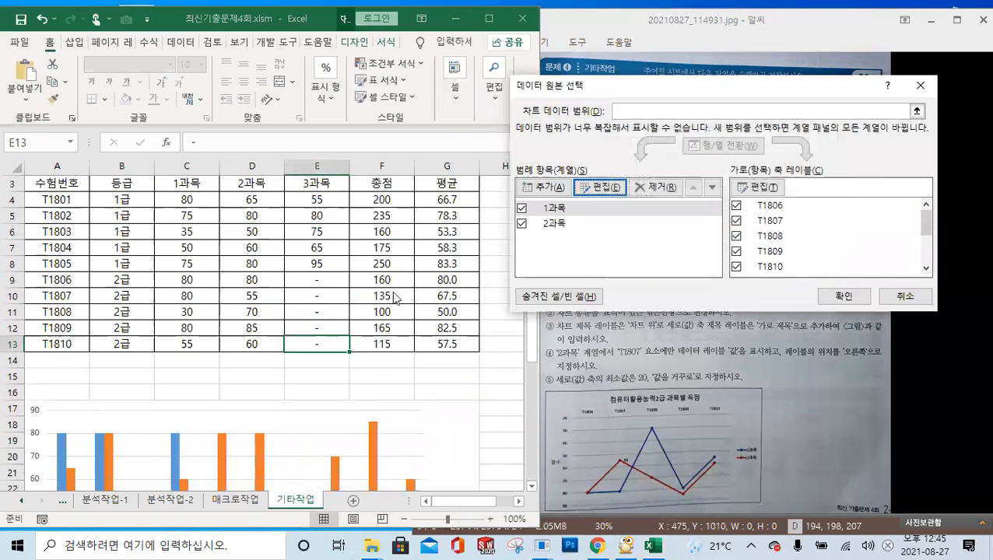
# - Set the 2과목 series values to the 2급 scores in D9:D13 and apply the data source changes
pyautogui.click(557, 224)
pyautogui.click(599, 187)
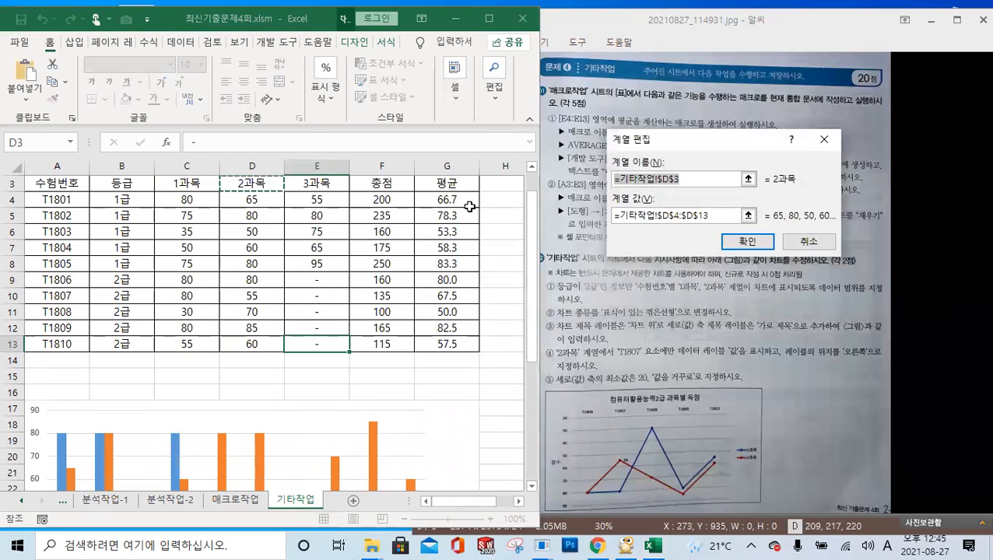
pyautogui.moveTo(685, 217); pyautogui.dragTo(593, 212)
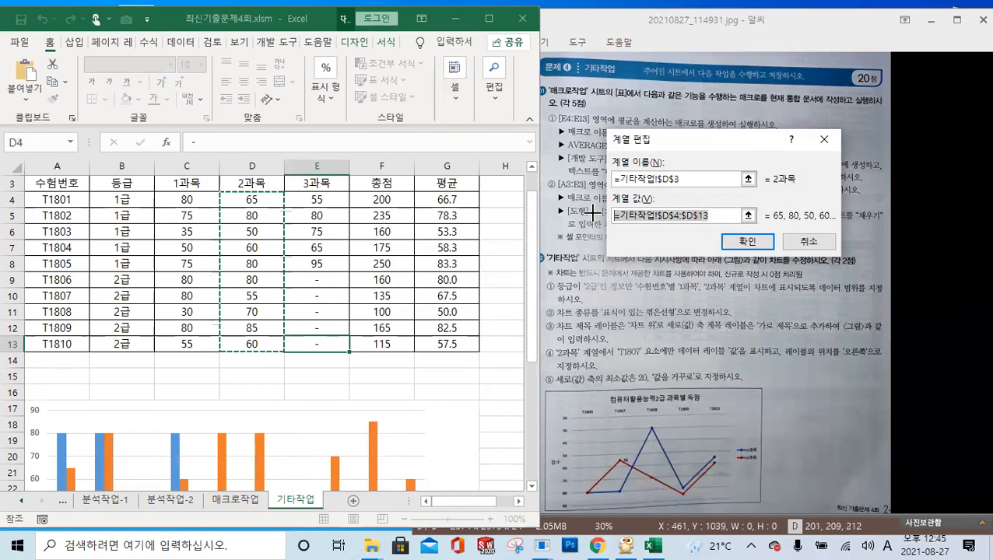
pyautogui.press('BackSpace')
pyautogui.moveTo(251, 282); pyautogui.dragTo(247, 342)
pyautogui.click(748, 239)
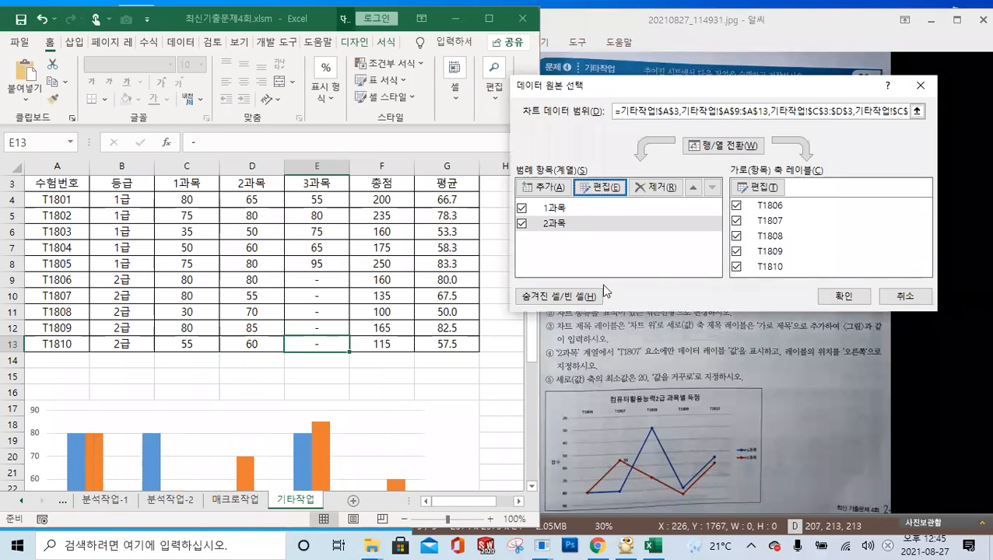
pyautogui.click(843, 296)
# - Clear the chart data range and reselect A3, A9:A13, C3:D3 and C9:D13 as its source
pyautogui.scroll(-4, 414, 304)
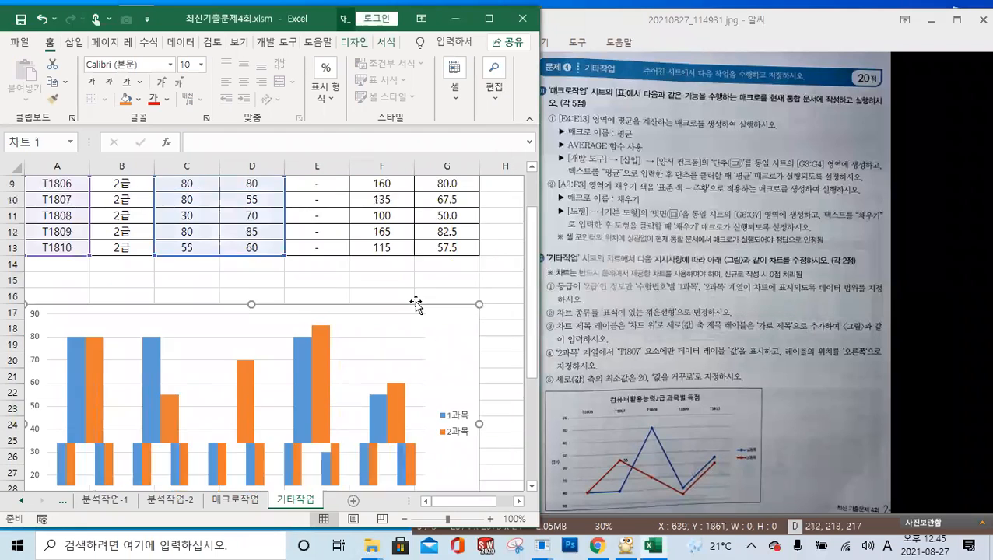
pyautogui.scroll(2, 428, 382)
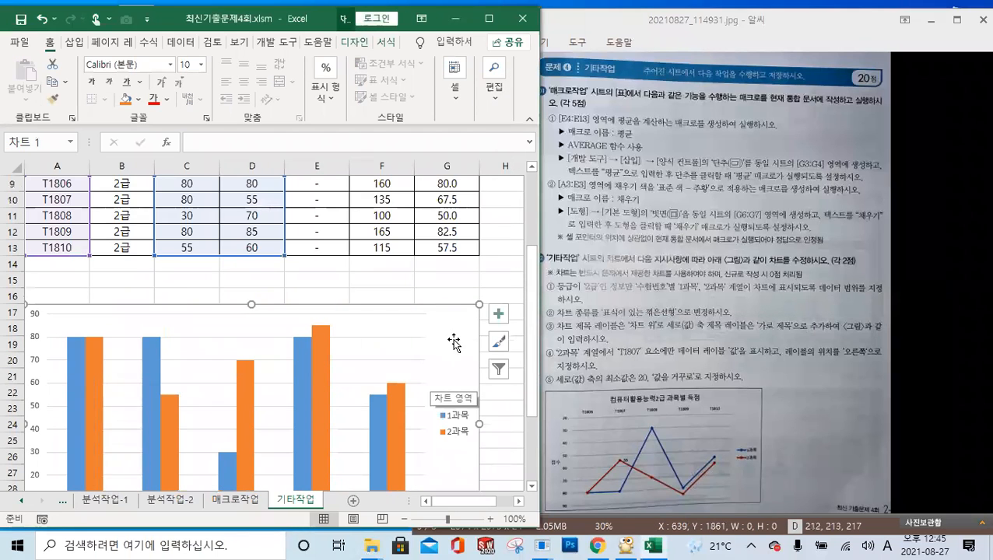
pyautogui.rightClick(450, 326)
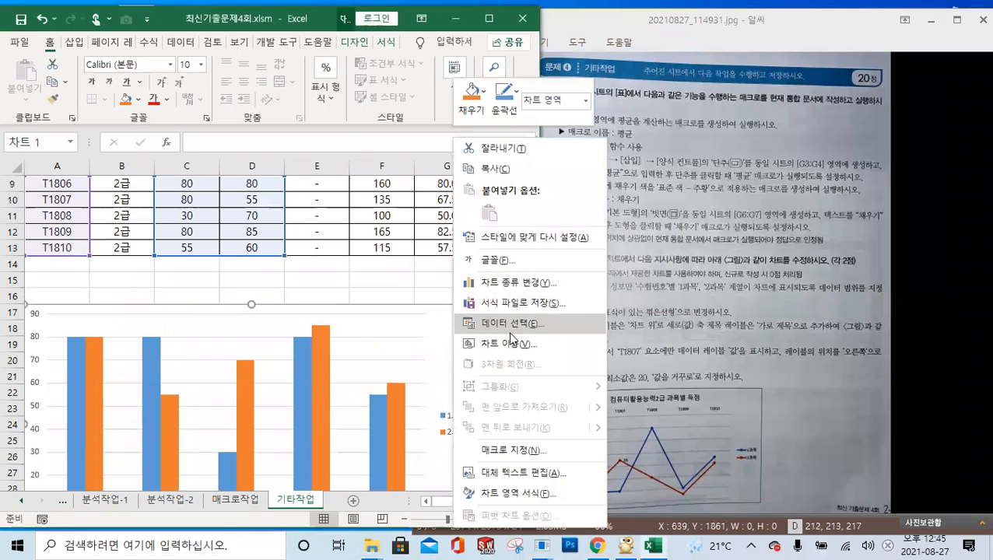
pyautogui.click(516, 330)
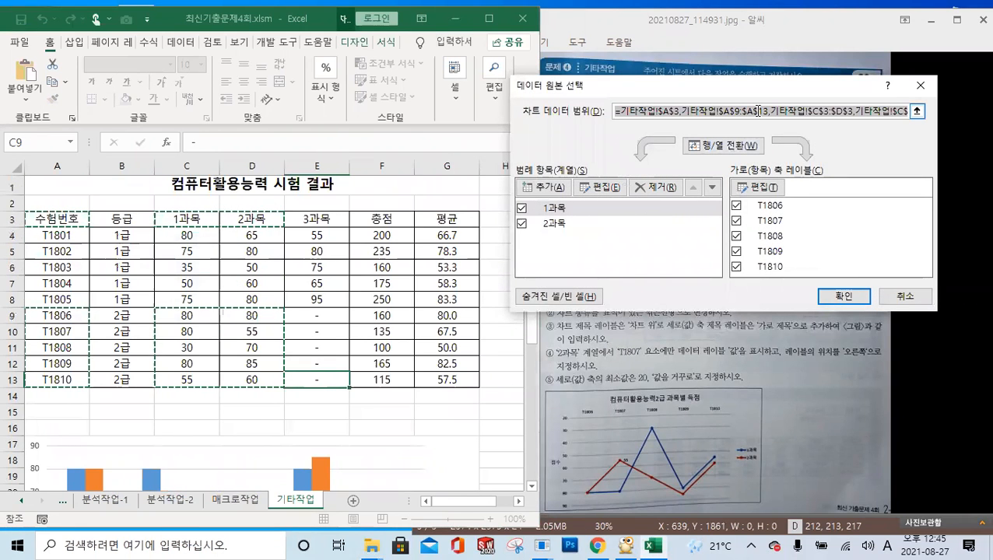
pyautogui.press('Delete')
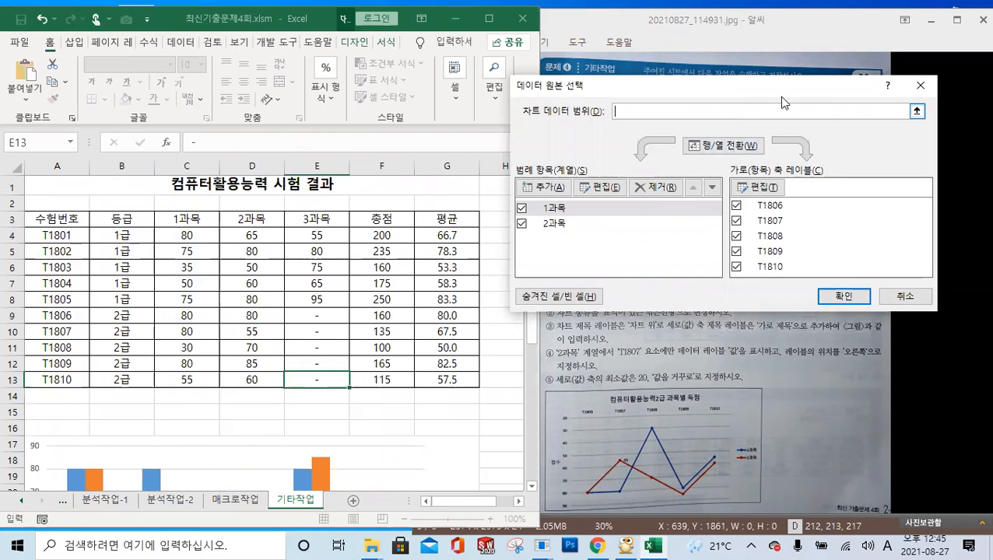
pyautogui.click(74, 221)
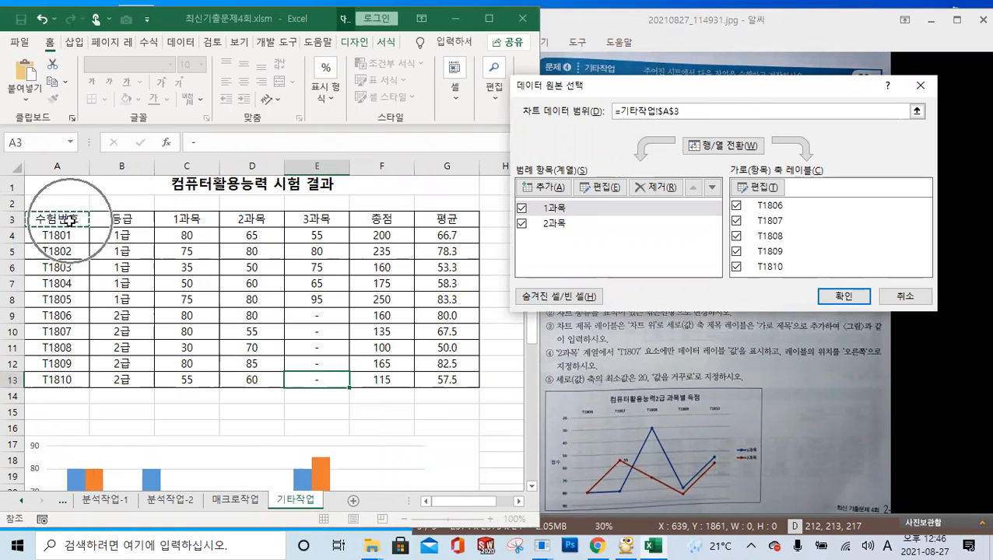
pyautogui.moveTo(74, 316); pyautogui.dragTo(73, 379)
pyautogui.moveTo(196, 220); pyautogui.dragTo(244, 219)
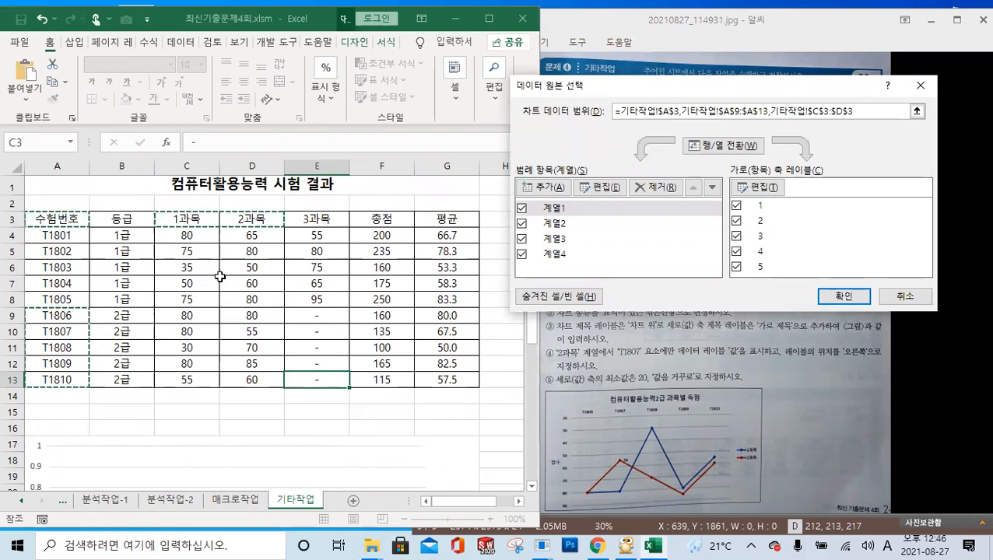
pyautogui.moveTo(186, 319); pyautogui.dragTo(260, 379)
pyautogui.click(831, 305)
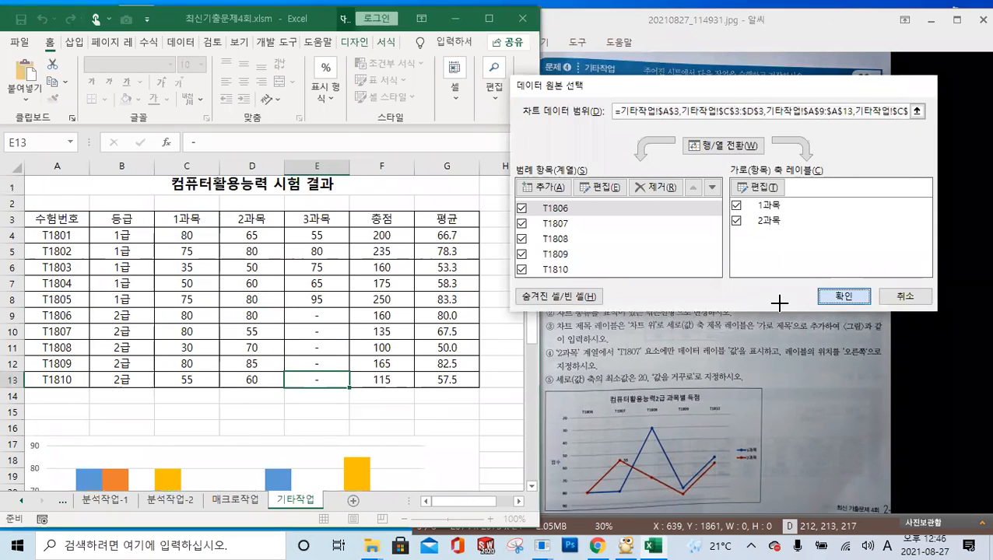
# - Switch the chart's rows and columns so 1과목 and 2과목 are the series and the exam numbers form the horizontal axis
pyautogui.scroll(-5, 374, 373)
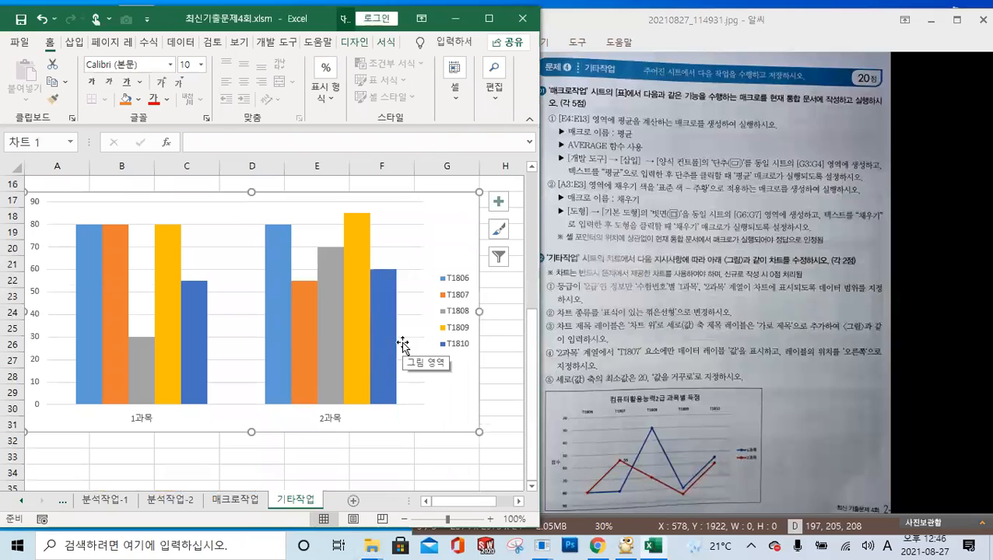
pyautogui.rightClick(459, 226)
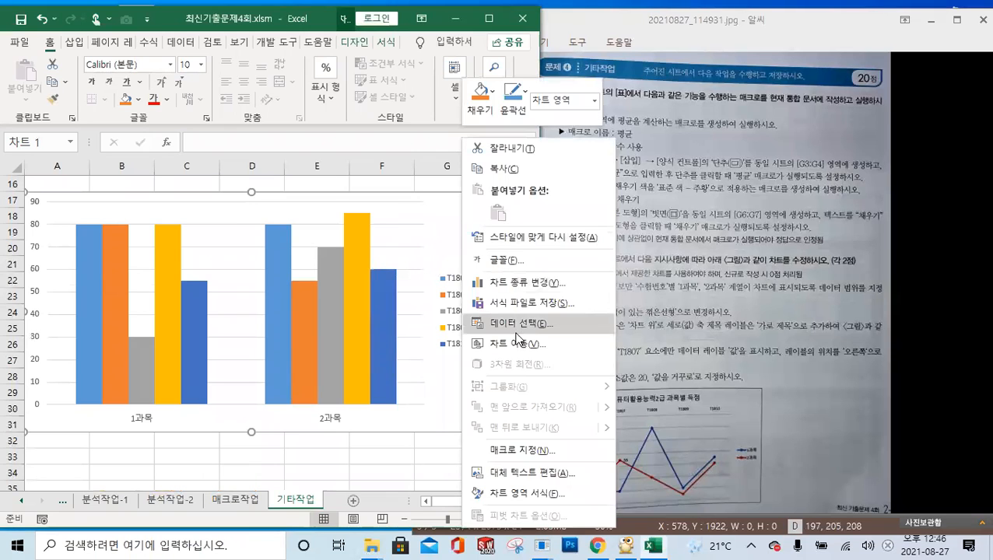
pyautogui.click(516, 327)
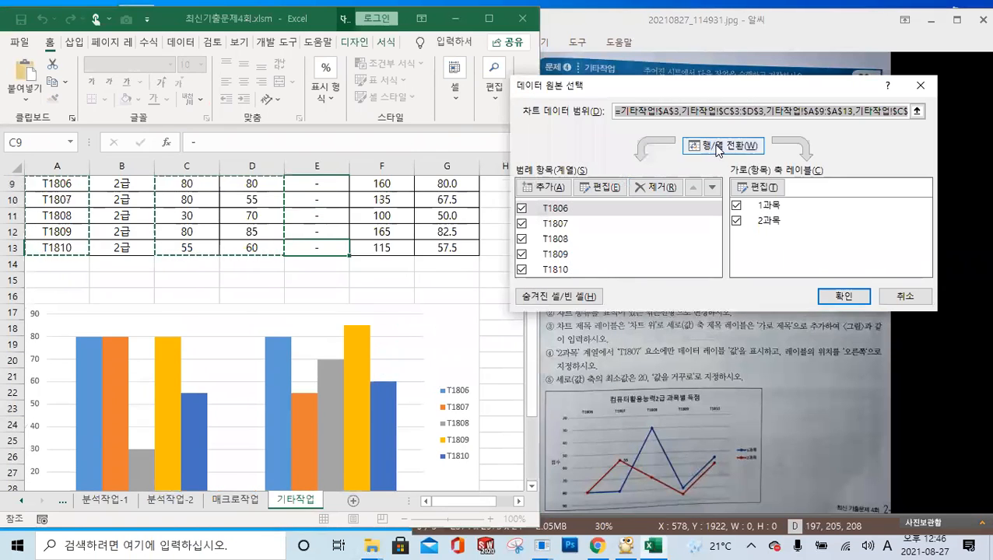
pyautogui.click(718, 148)
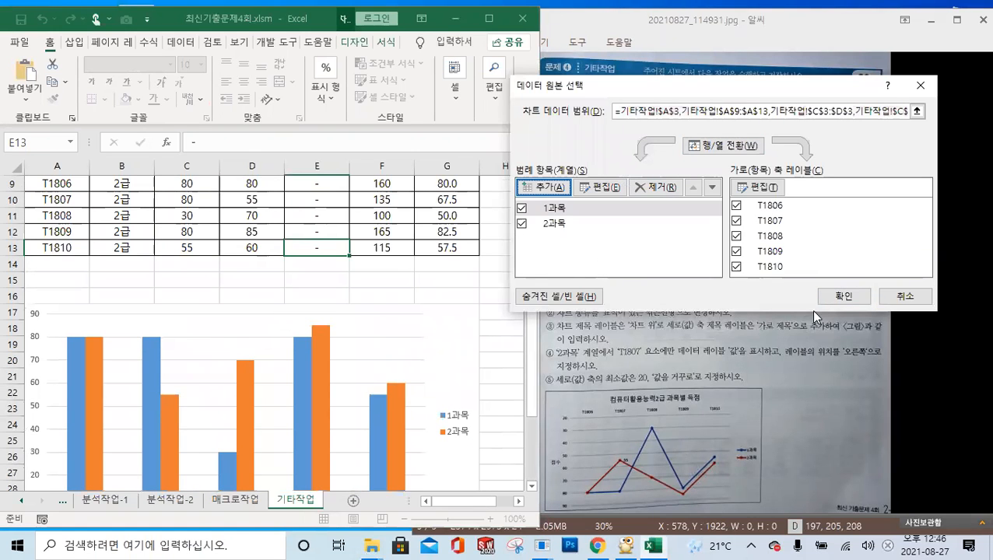
pyautogui.click(844, 297)
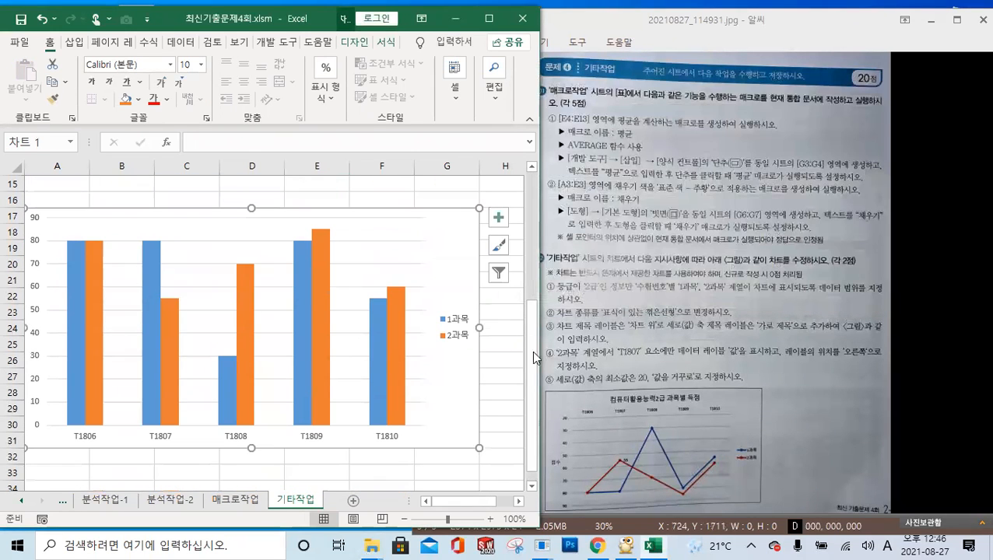
# - Enlarge the exam question image and arrange its window beside the workbook so the 기타작업 instructions and the chart are both readable
pyautogui.click(733, 321)
pyautogui.scroll(1, 733, 321)
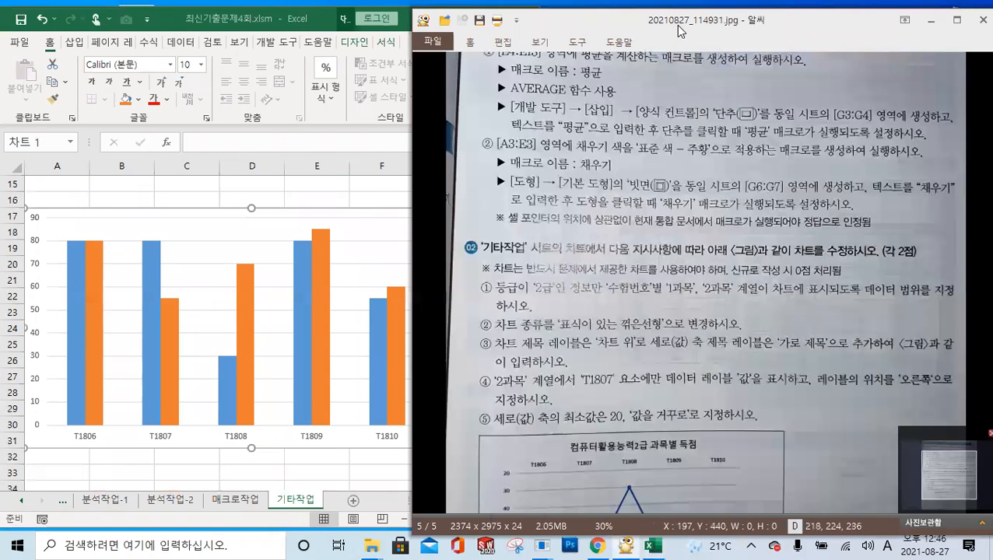
pyautogui.moveTo(678, 30); pyautogui.dragTo(715, 25)
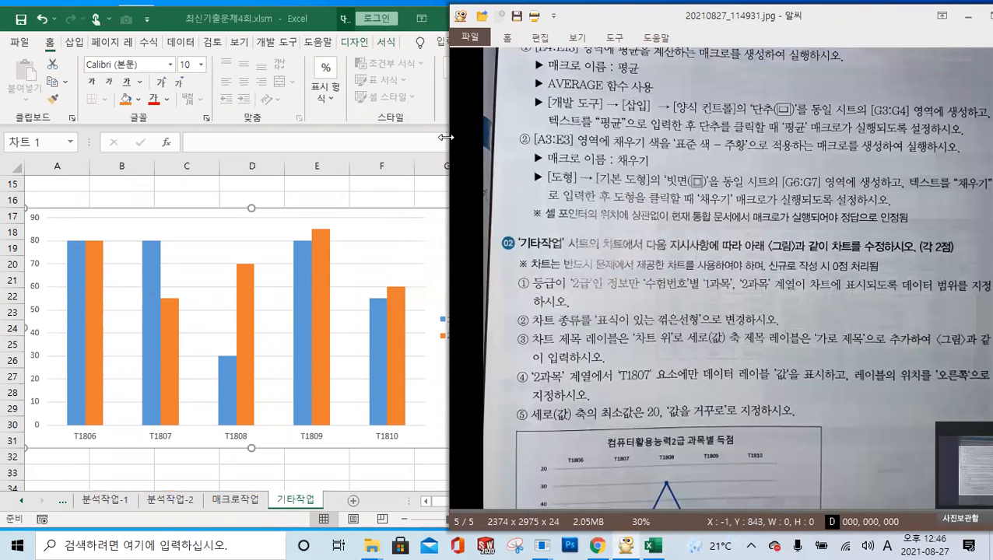
pyautogui.moveTo(445, 137); pyautogui.dragTo(478, 144)
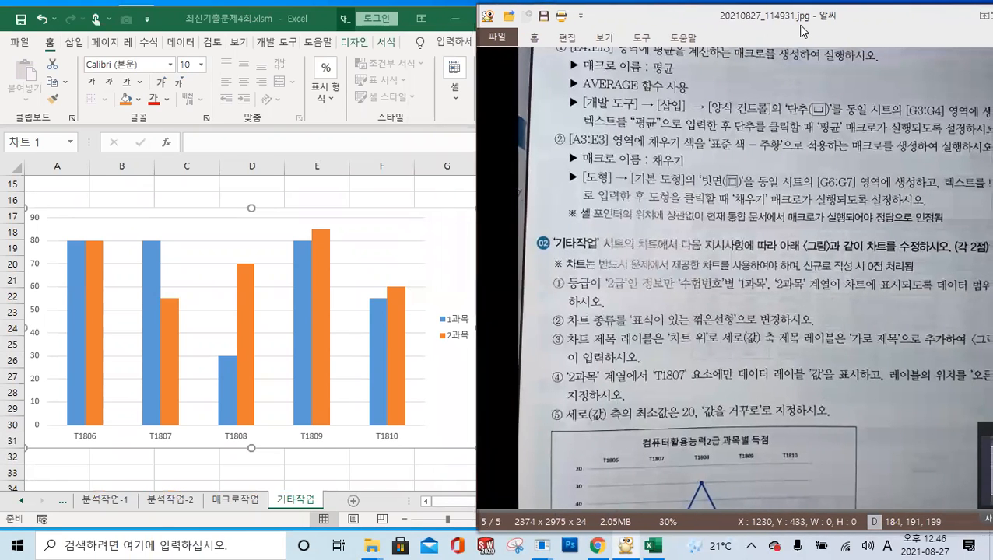
pyautogui.moveTo(802, 23); pyautogui.dragTo(673, 33)
pyautogui.moveTo(897, 481); pyautogui.dragTo(888, 486)
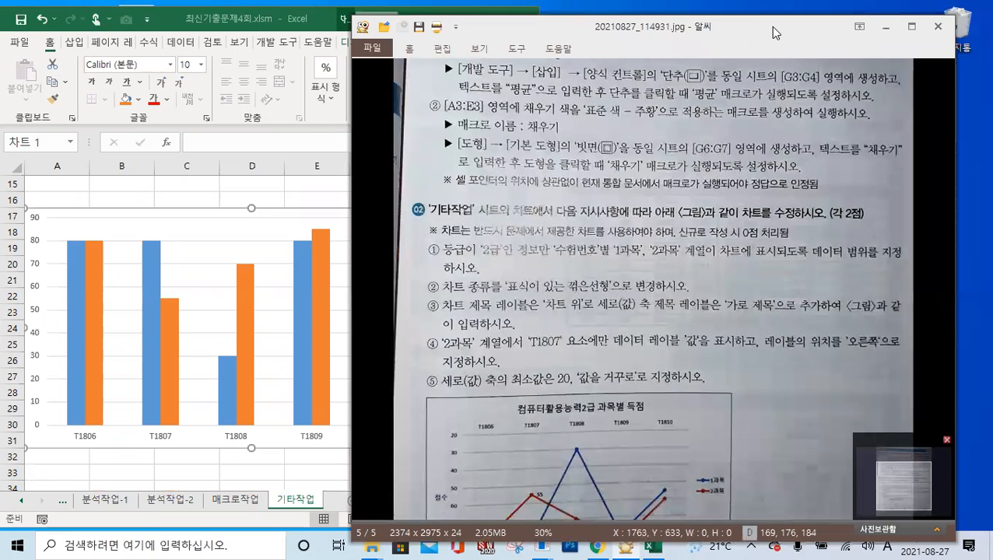
pyautogui.moveTo(773, 26); pyautogui.dragTo(857, 32)
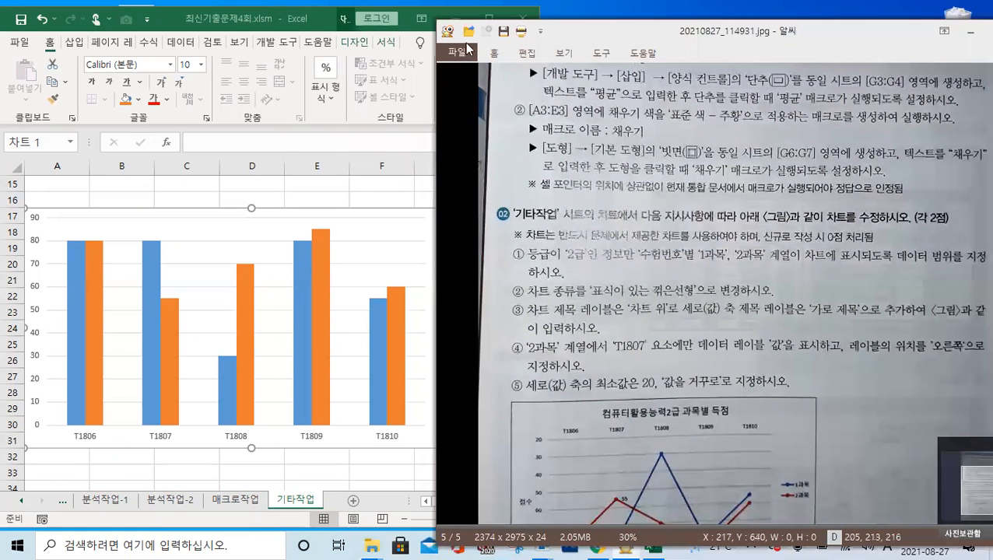
pyautogui.click(344, 93)
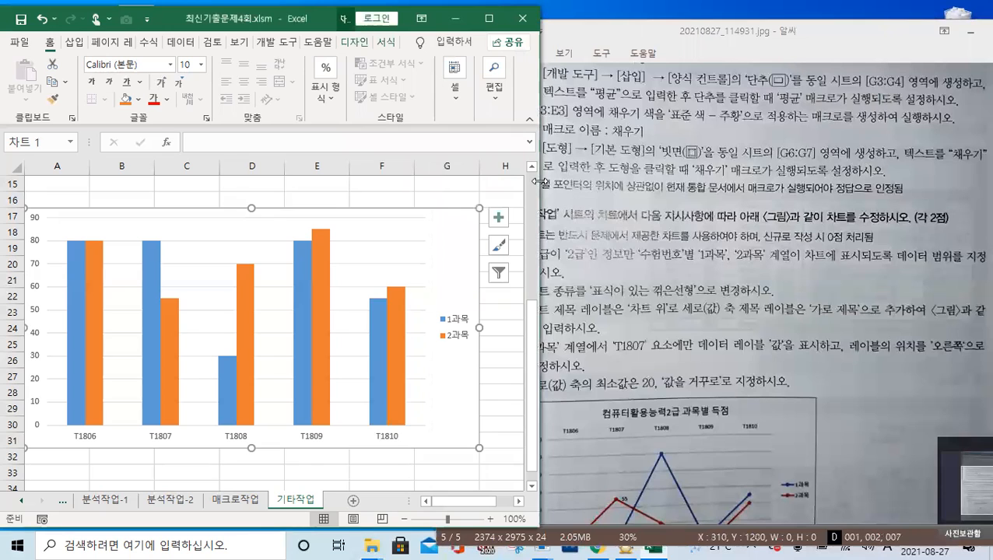
pyautogui.moveTo(537, 181); pyautogui.dragTo(505, 181)
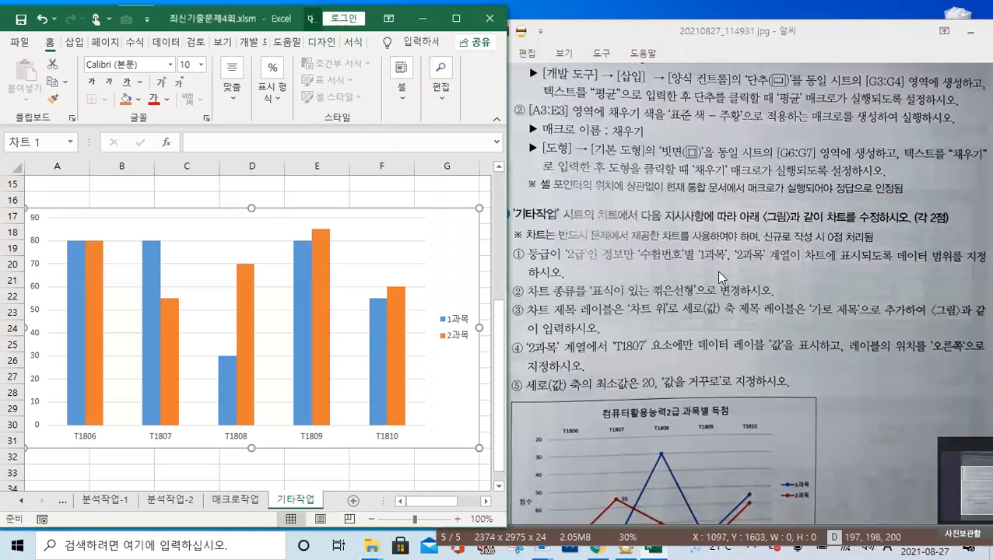
# - Change the chart type to 표식이 있는 꺾은선형
pyautogui.rightClick(457, 247)
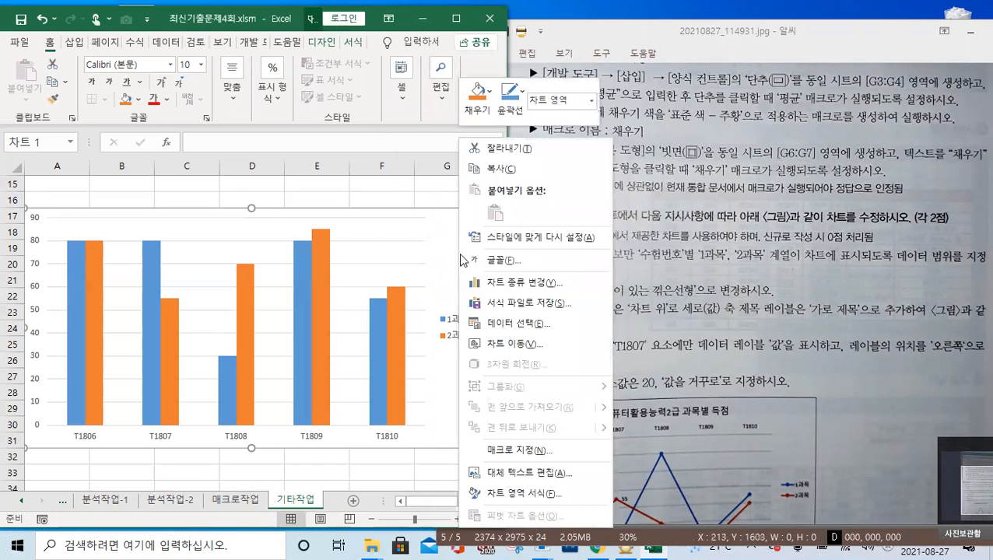
pyautogui.click(498, 291)
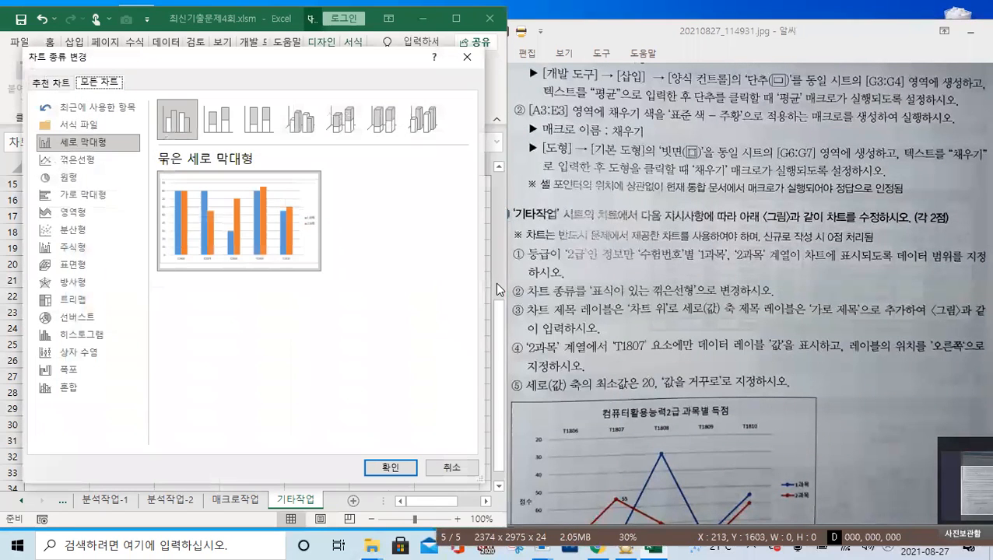
pyautogui.click(90, 164)
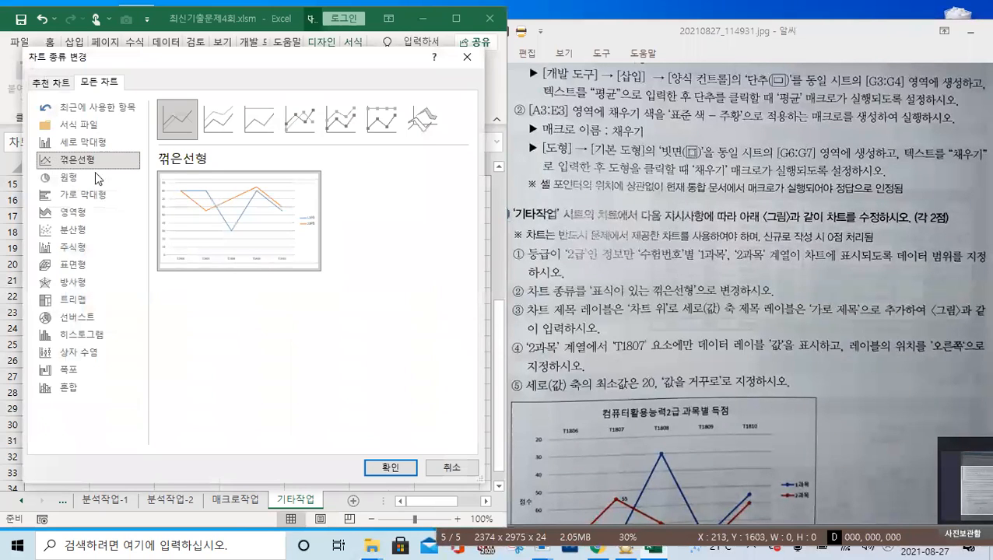
pyautogui.click(300, 123)
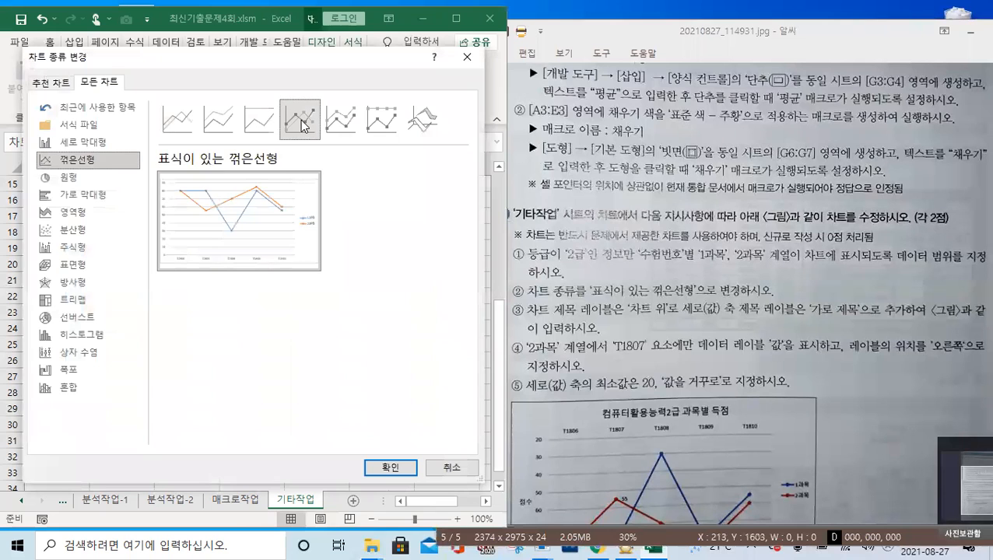
pyautogui.click(387, 468)
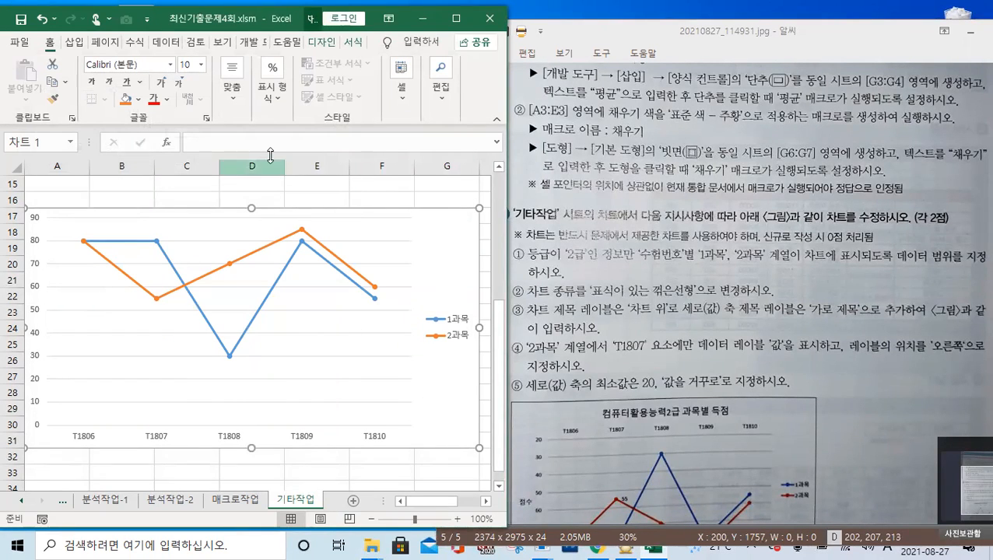
# - Add a chart title placed 차트 위 and a title for the vertical value axis
pyautogui.click(327, 44)
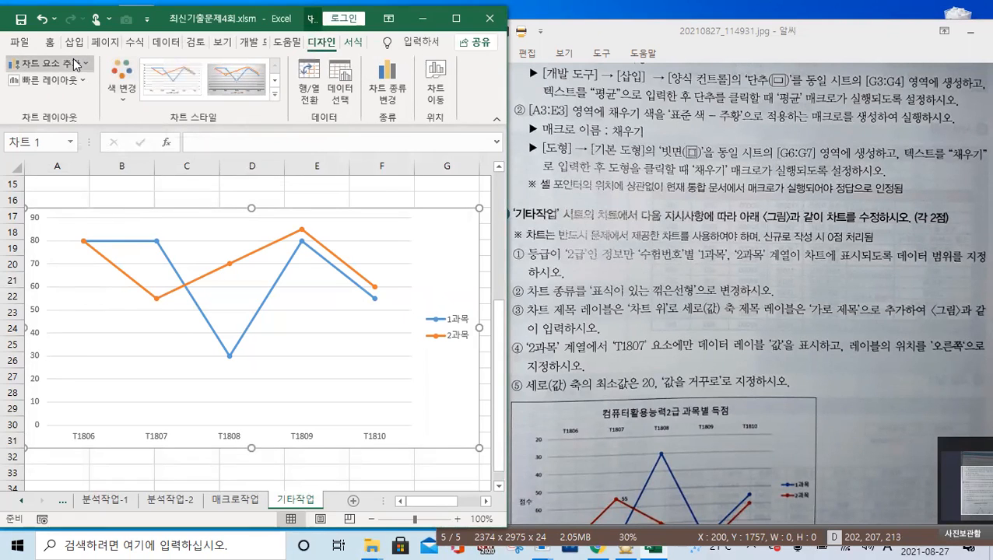
pyautogui.click(48, 63)
pyautogui.moveTo(70, 123)
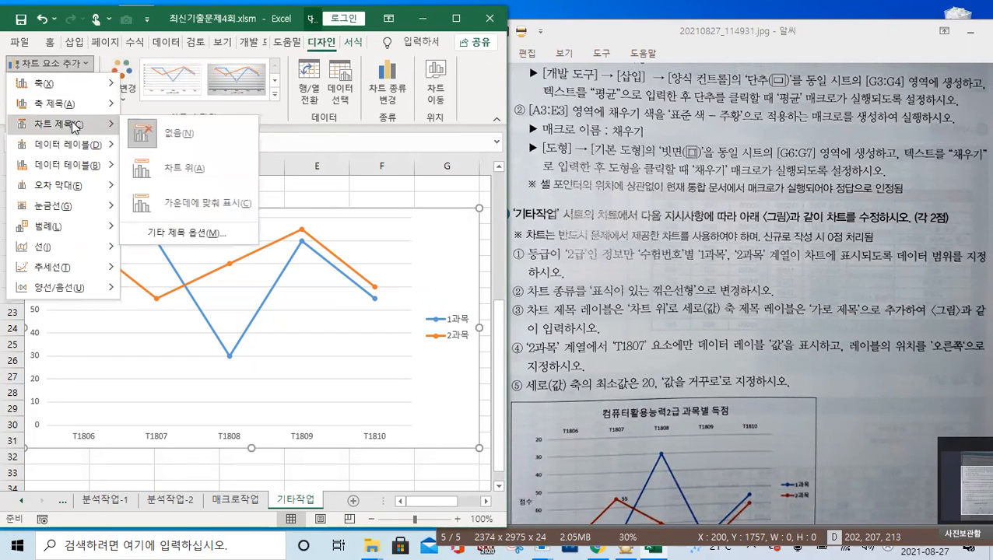
pyautogui.click(168, 164)
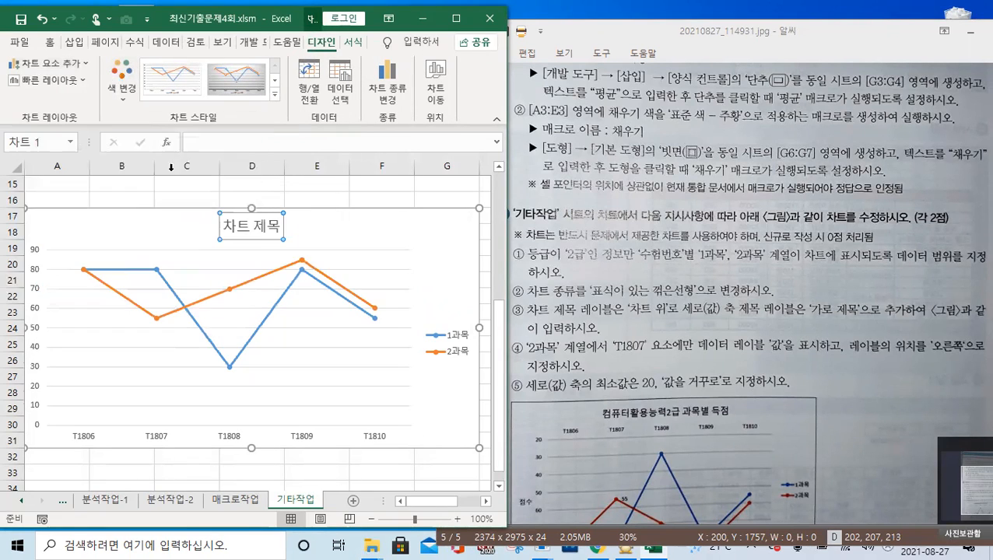
pyautogui.click(48, 63)
pyautogui.moveTo(54, 104)
pyautogui.click(175, 148)
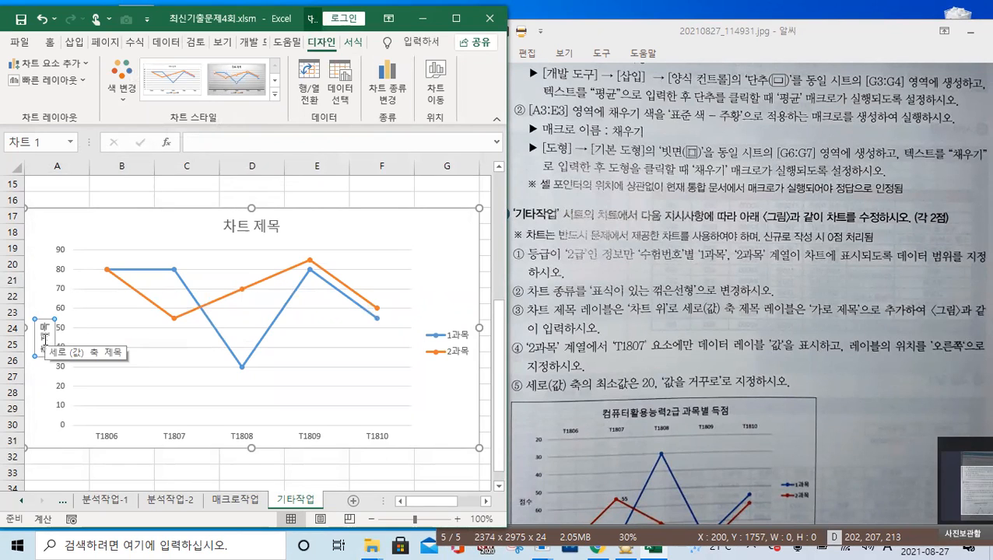
# - Set the text direction of the vertical axis title to 가로
pyautogui.rightClick(46, 338)
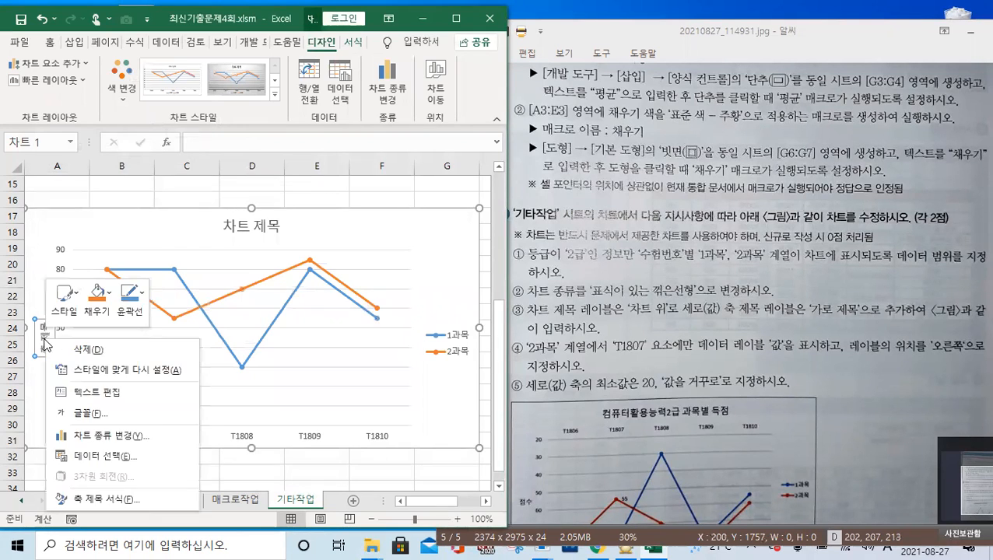
pyautogui.click(118, 502)
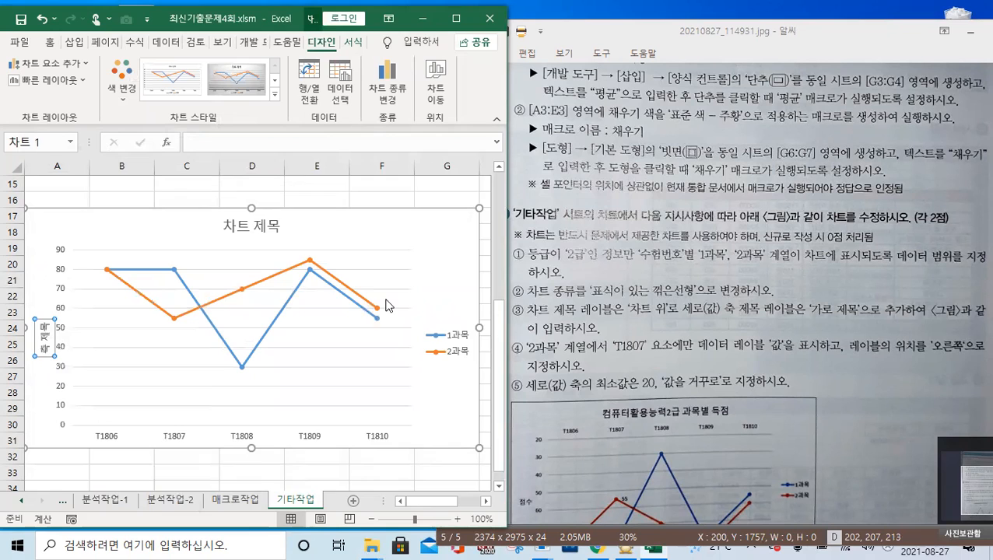
pyautogui.click(400, 206)
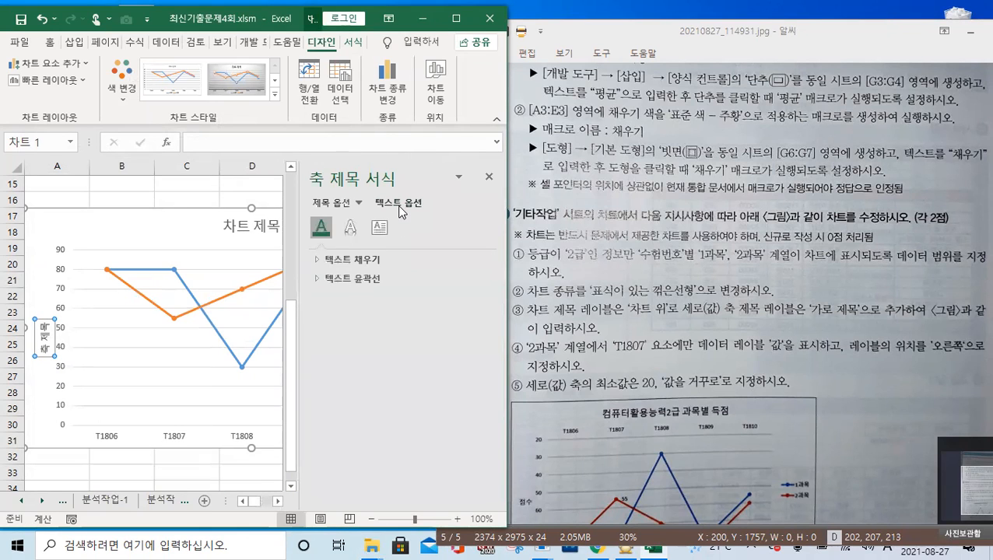
pyautogui.click(379, 227)
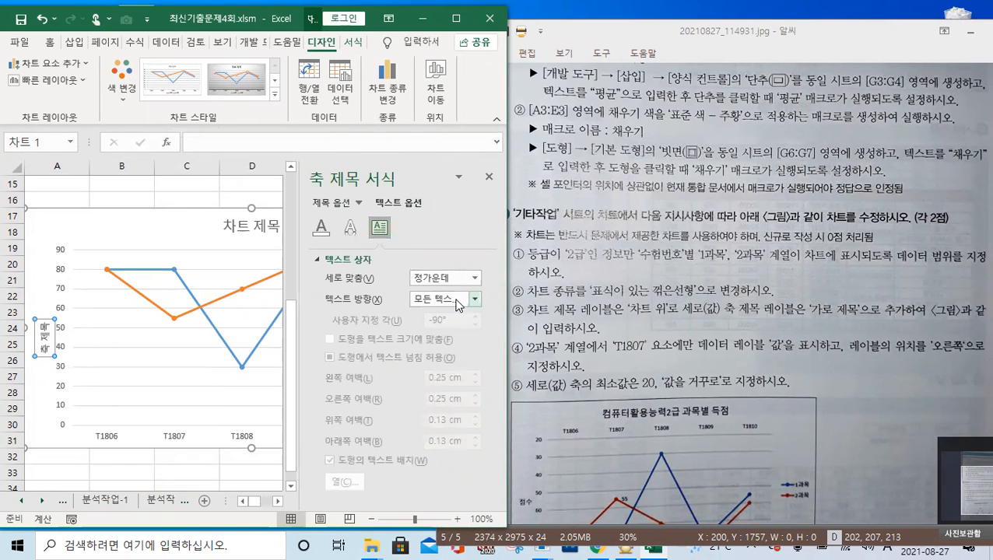
pyautogui.click(457, 303)
pyautogui.click(482, 87)
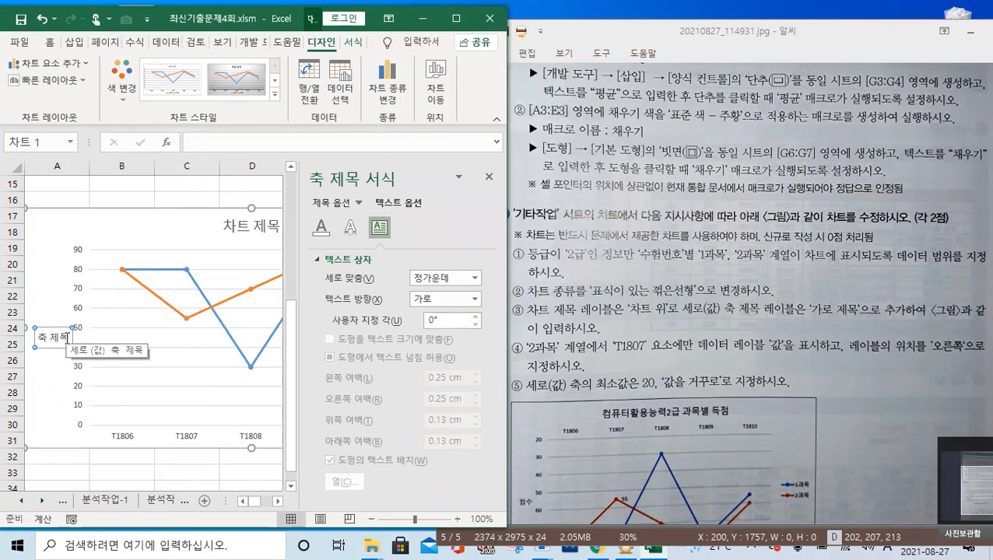
# - Replace the vertical axis title text with 점수
pyautogui.moveTo(68, 338); pyautogui.dragTo(43, 343)
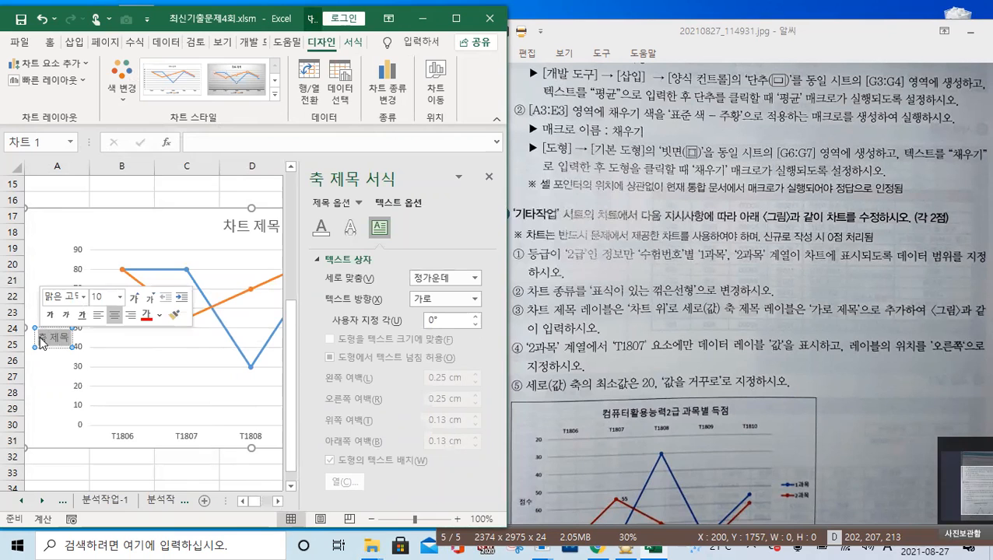
pyautogui.write('WJAT')
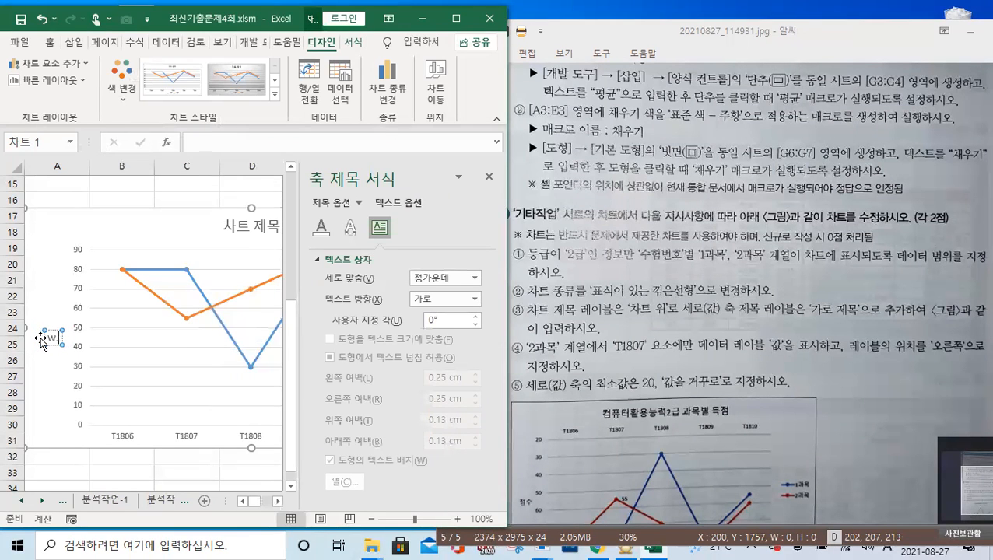
pyautogui.press('BackSpace')
pyautogui.press('BackSpace')
pyautogui.write('점ㅅ')
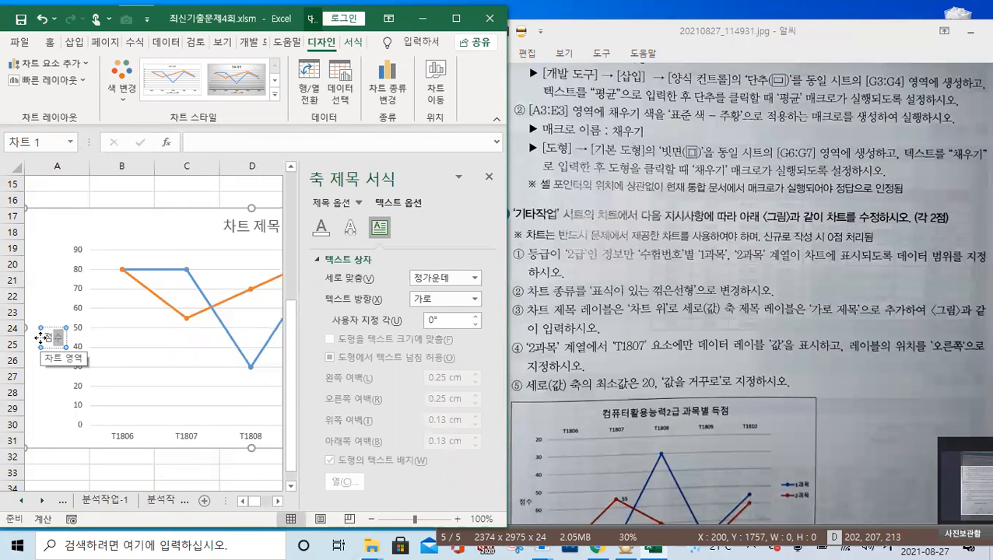
# - Check the sample figure in the question image and set the chart title to 컴퓨터활용능력2급 과목별 득점
pyautogui.click(971, 488)
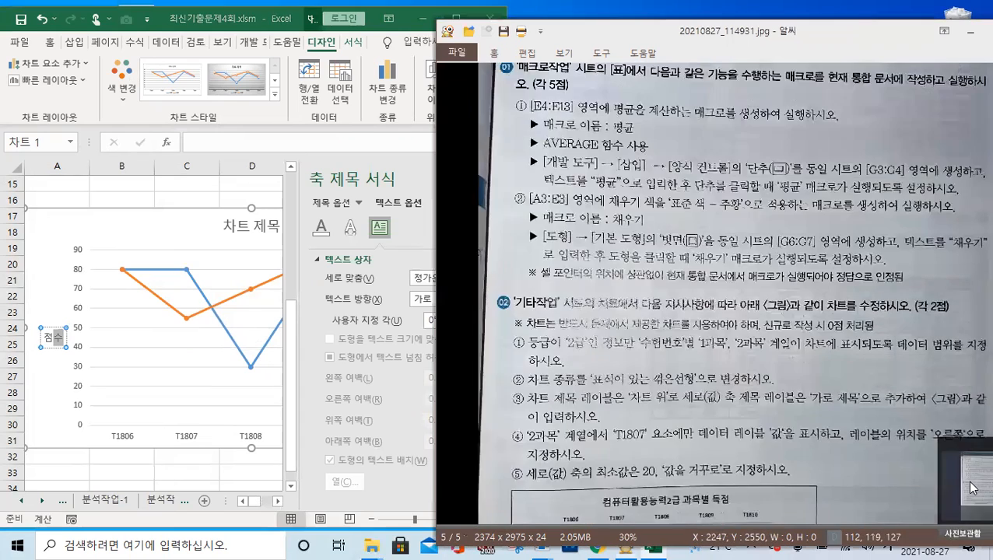
pyautogui.scroll(-3, 971, 488)
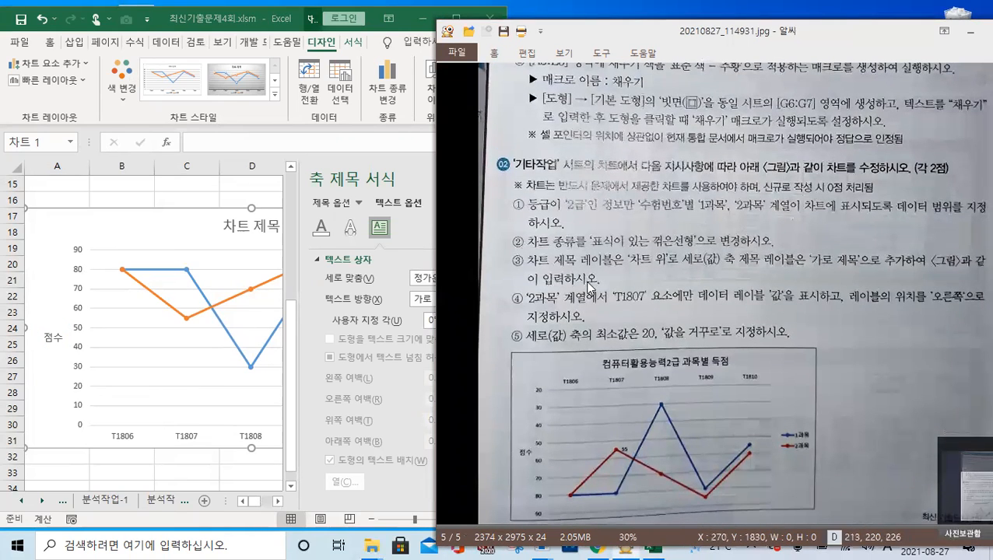
pyautogui.click(239, 229)
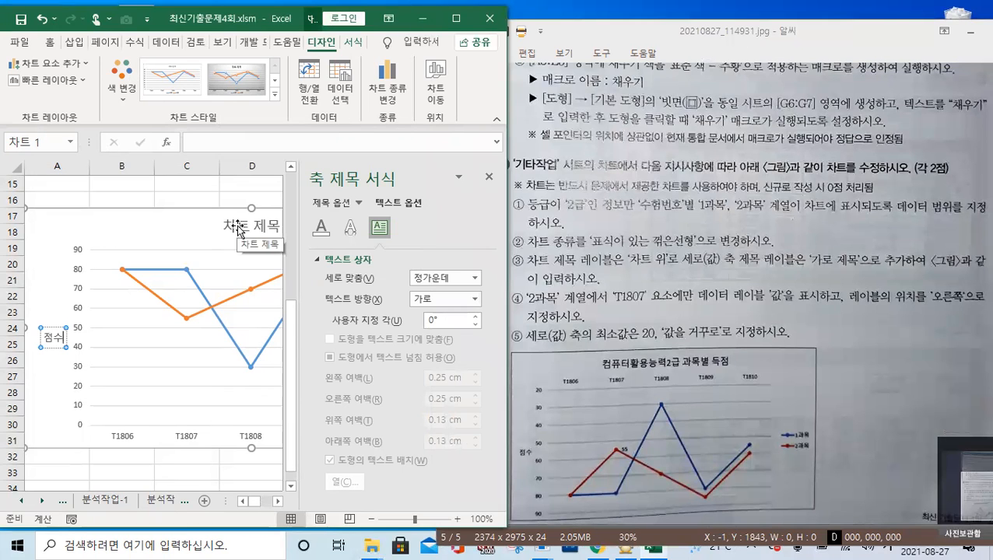
pyautogui.click(239, 227)
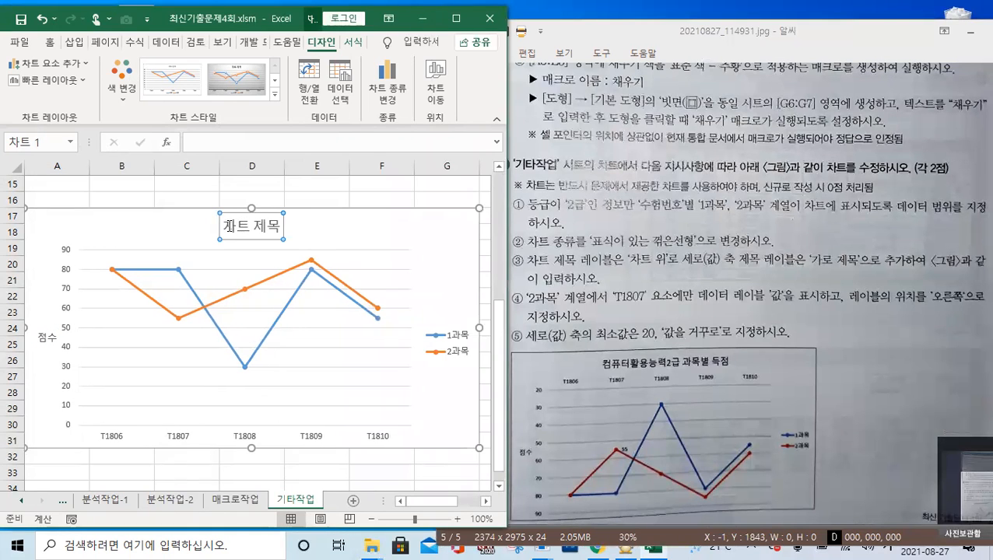
pyautogui.moveTo(226, 226); pyautogui.dragTo(288, 226)
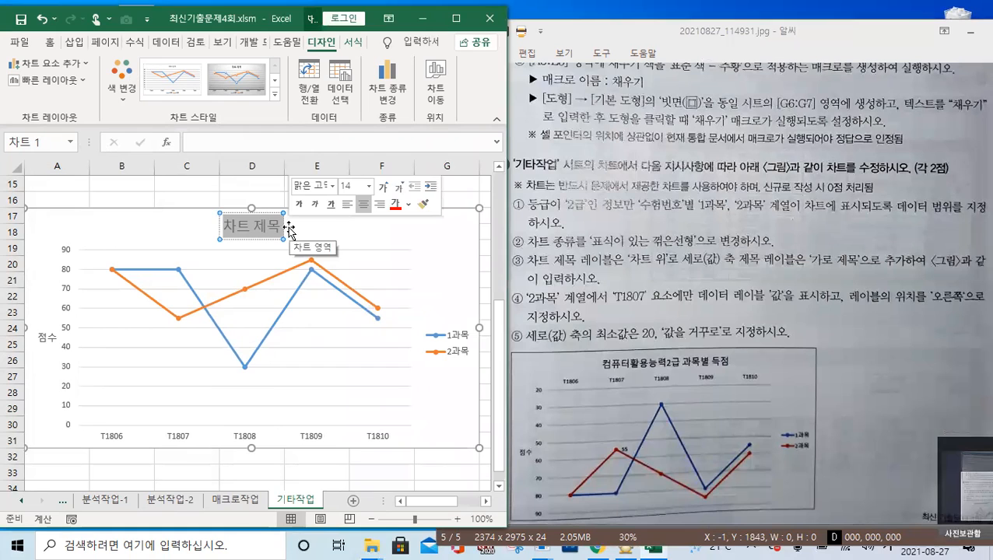
pyautogui.write('컴퓨터활ㅇ')
pyautogui.write('능력')
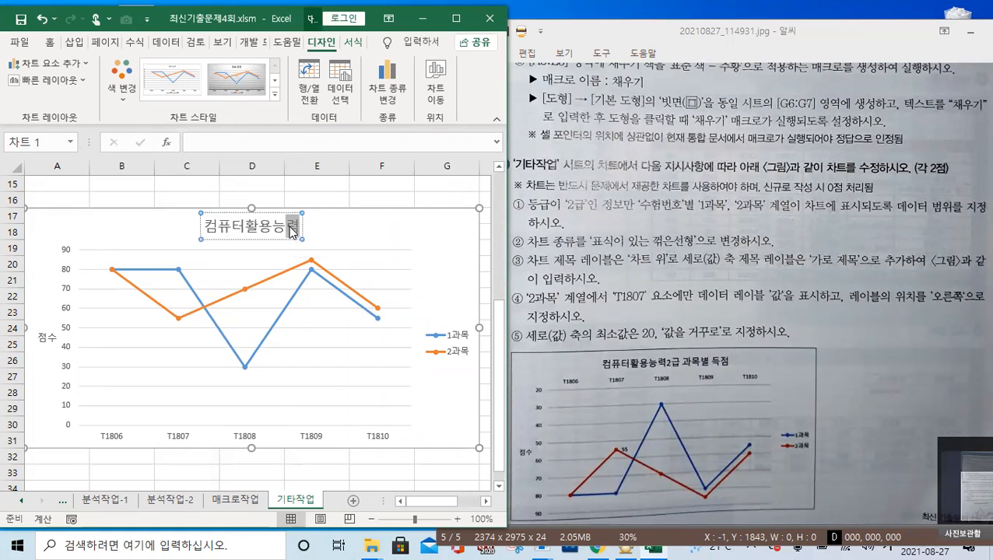
pyautogui.write('2급 과')
pyautogui.write('목ㅂ')
pyautogui.write(' 득점')
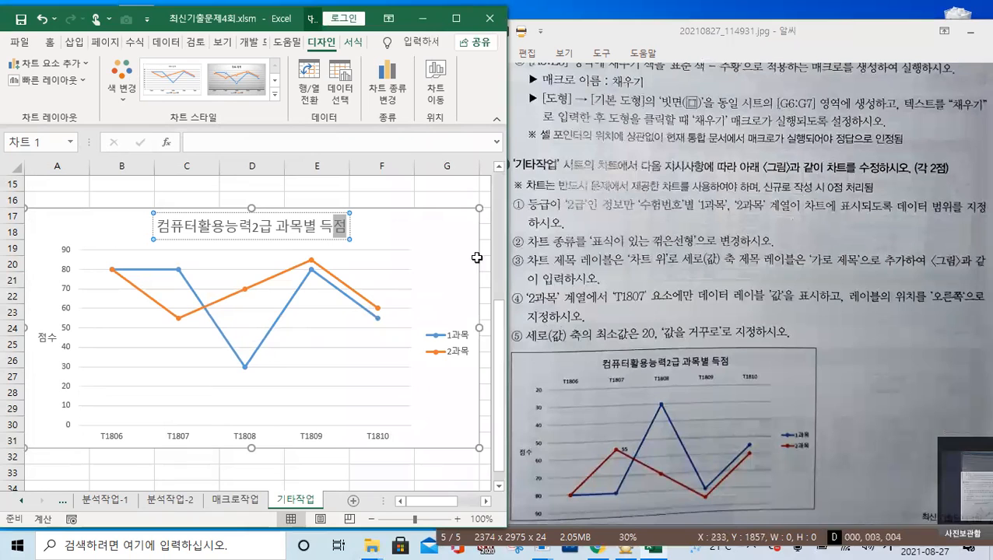
# - Set the vertical value axis minimum to 20
pyautogui.click(69, 311)
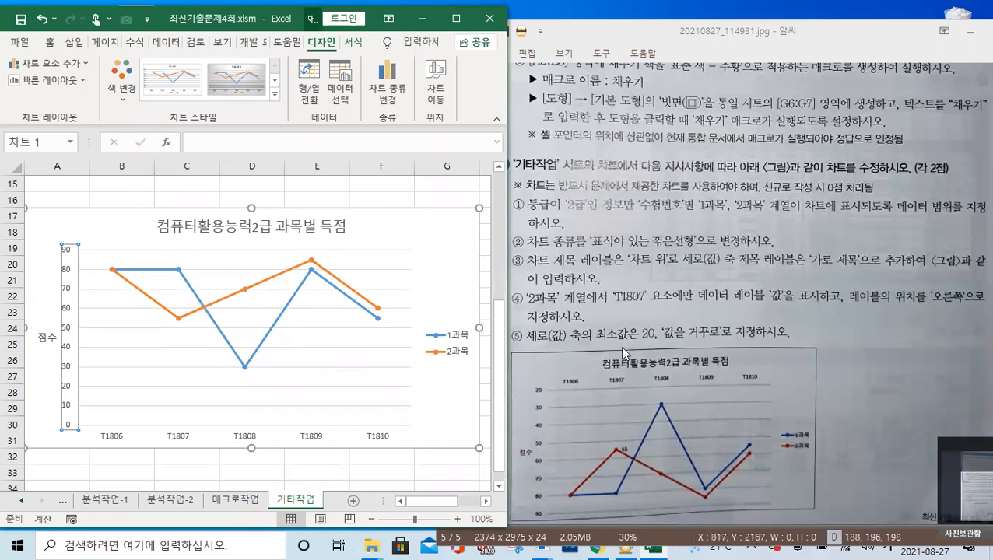
pyautogui.rightClick(71, 292)
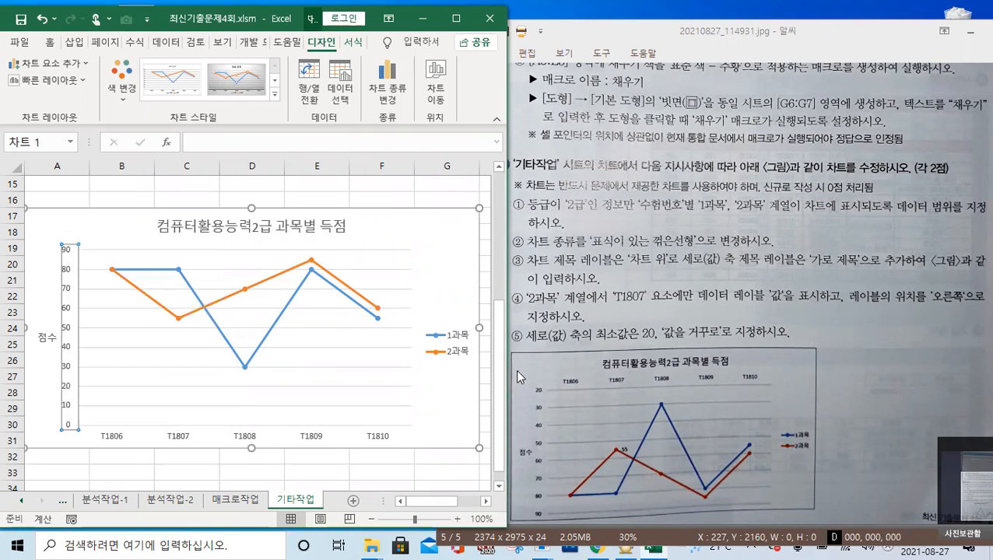
pyautogui.hotkey('ctrl', '1')
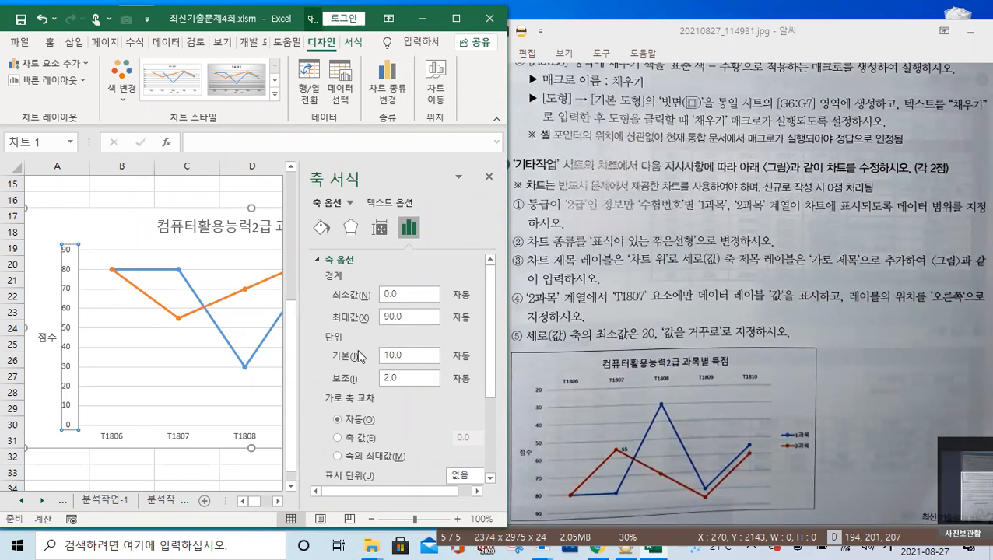
pyautogui.moveTo(404, 301); pyautogui.dragTo(377, 300)
pyautogui.write('20')
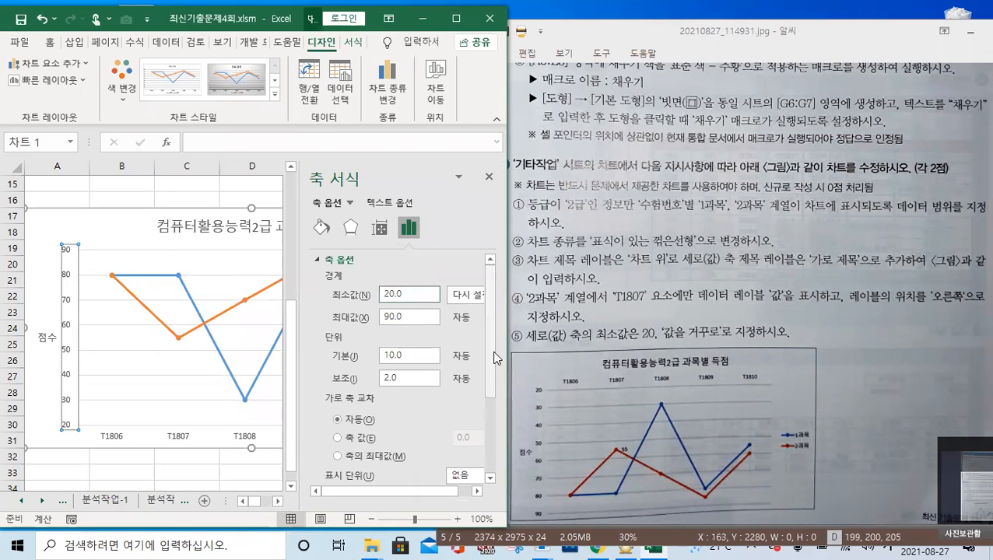
# - Set the vertical value axis to display its values in reverse order (값을 거꾸로) and close the axis formatting
pyautogui.scroll(-3, 488, 359)
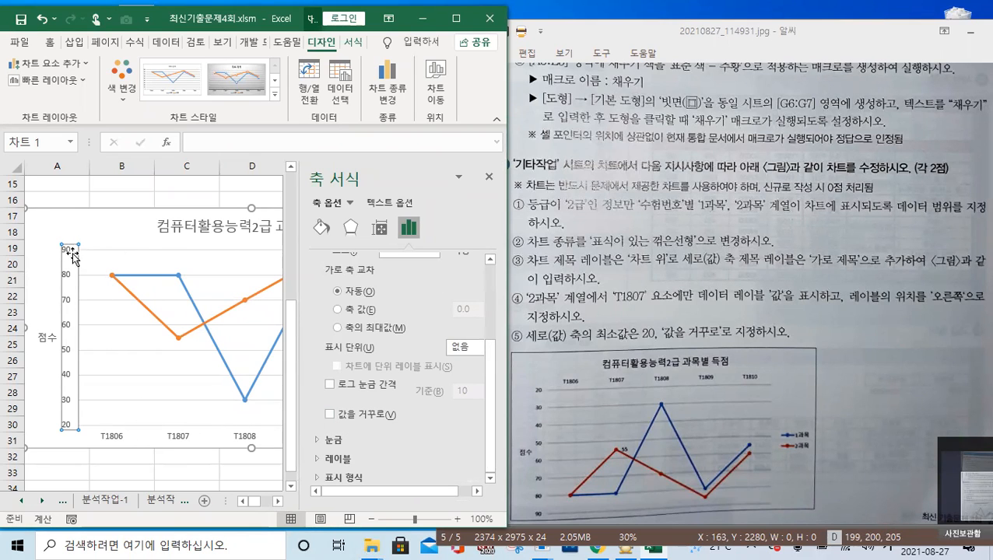
pyautogui.click(333, 416)
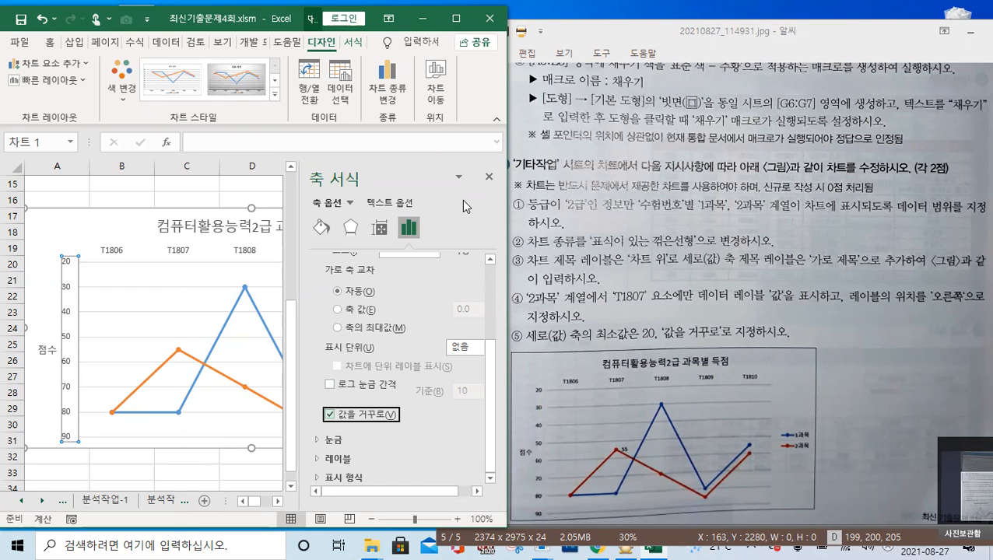
pyautogui.click(489, 178)
# - Add a value data label only to the T1807 point of the 2과목 series, placed 오른쪽
pyautogui.click(178, 352)
pyautogui.click(178, 352)
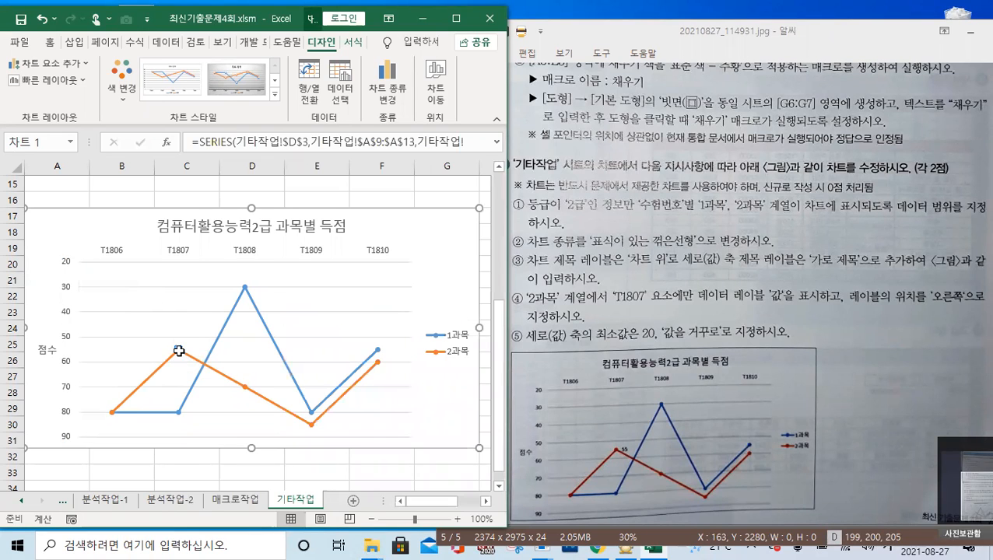
pyautogui.click(82, 65)
pyautogui.moveTo(75, 151)
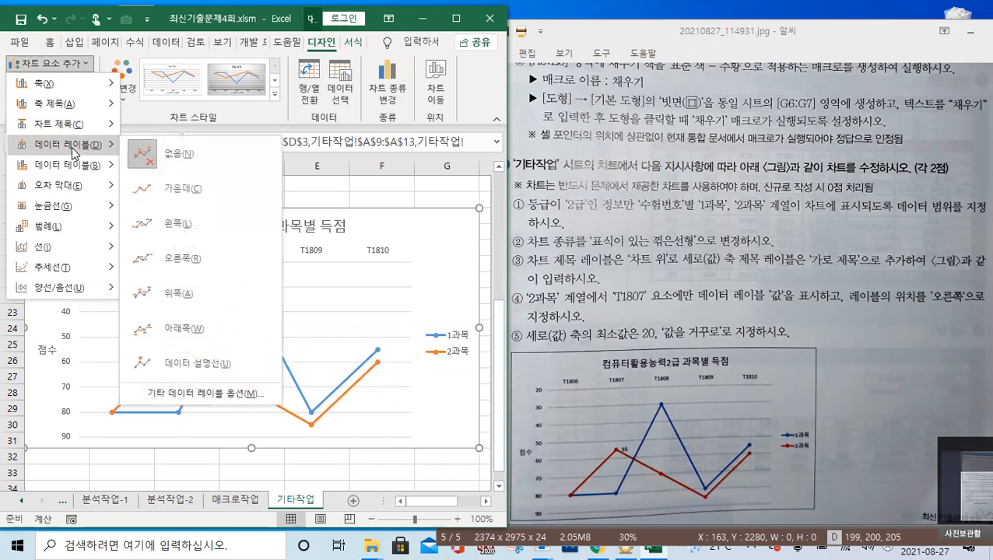
pyautogui.click(185, 260)
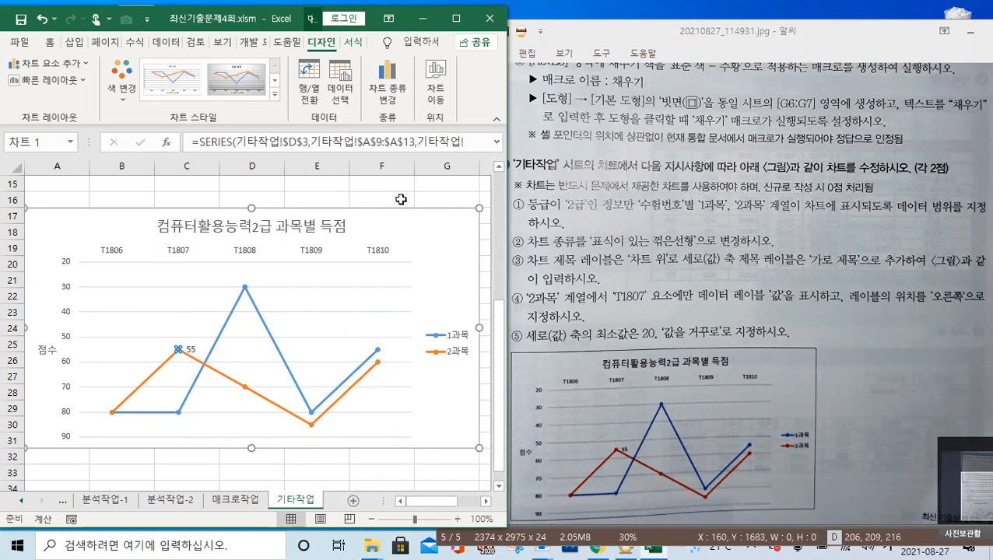
pyautogui.click(443, 201)
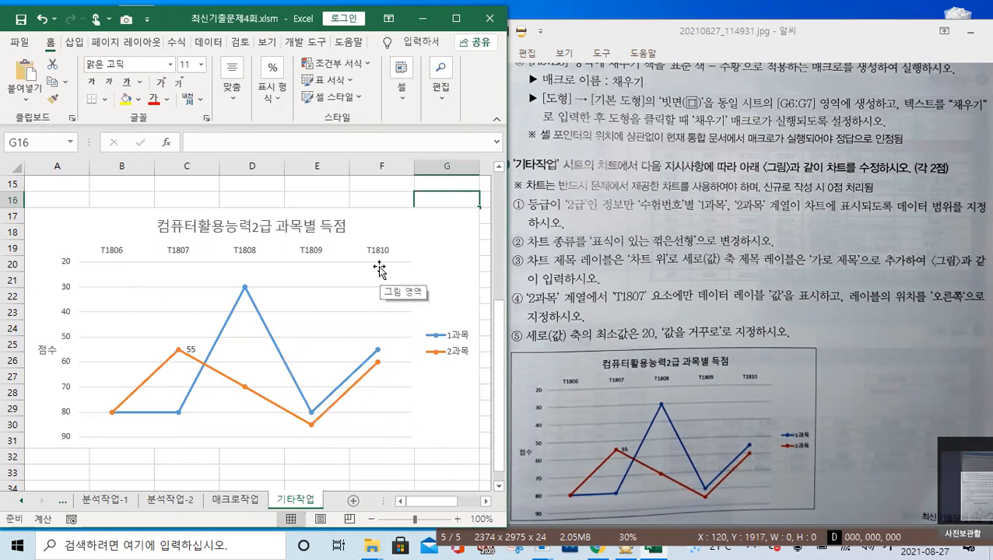
# - Switch to the 분석작업-2 sheet and show its sorting question in the image viewer, narrowing the workbook window to uncover the text
pyautogui.click(235, 499)
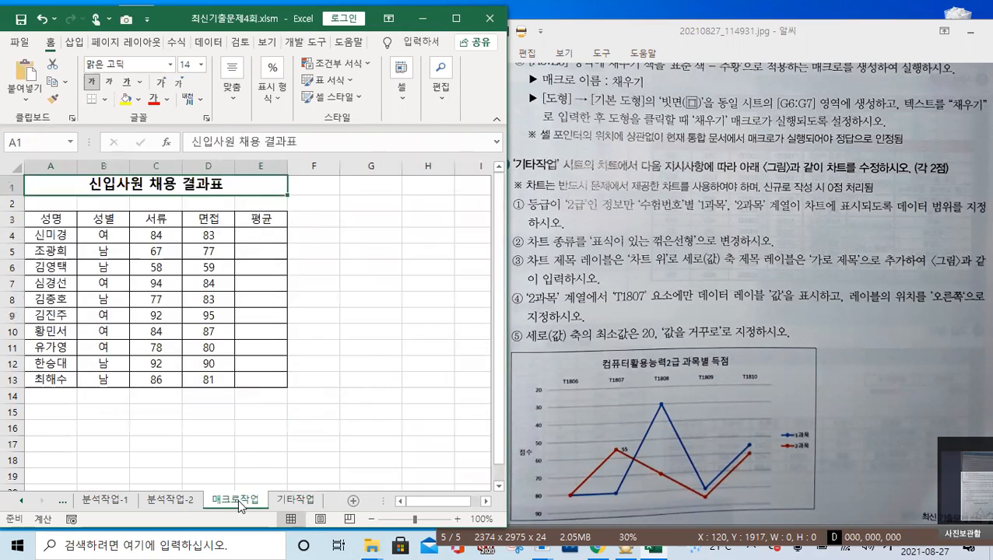
pyautogui.click(349, 326)
pyautogui.click(185, 501)
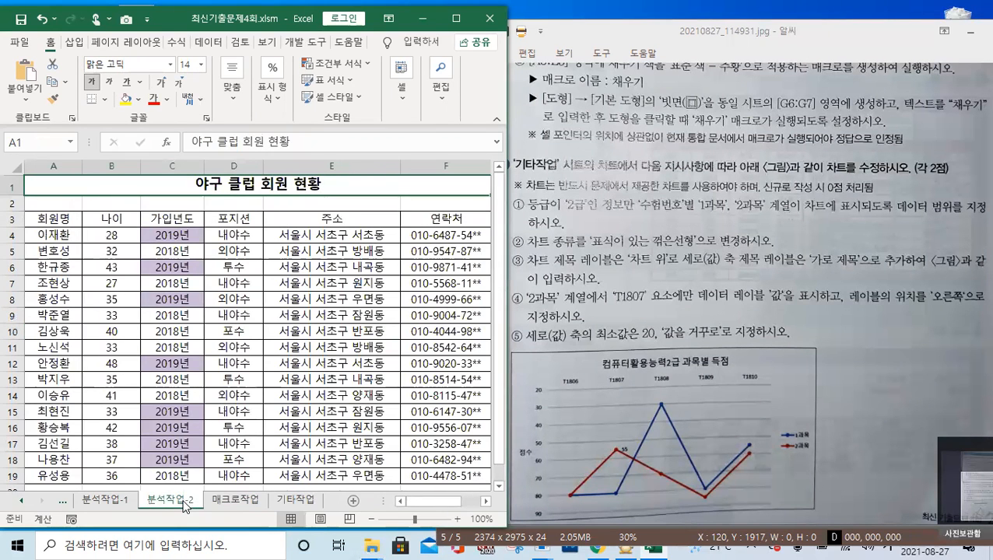
pyautogui.click(309, 270)
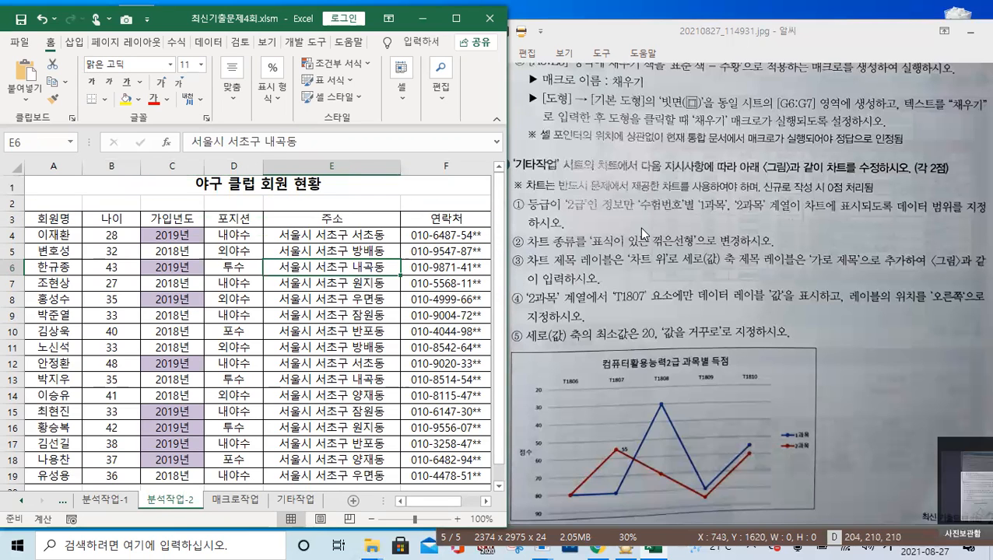
pyautogui.scroll(3, 638, 227)
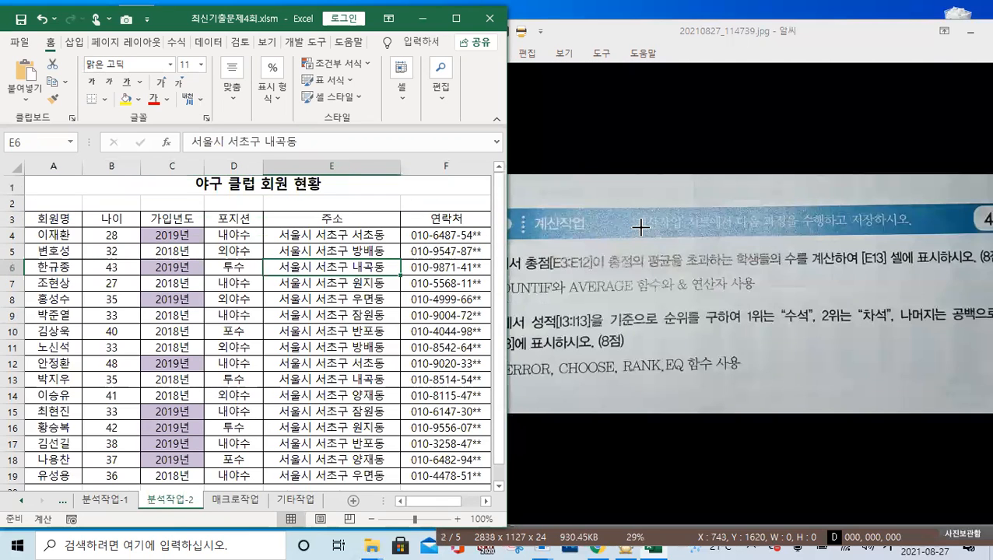
pyautogui.scroll(-1, 639, 228)
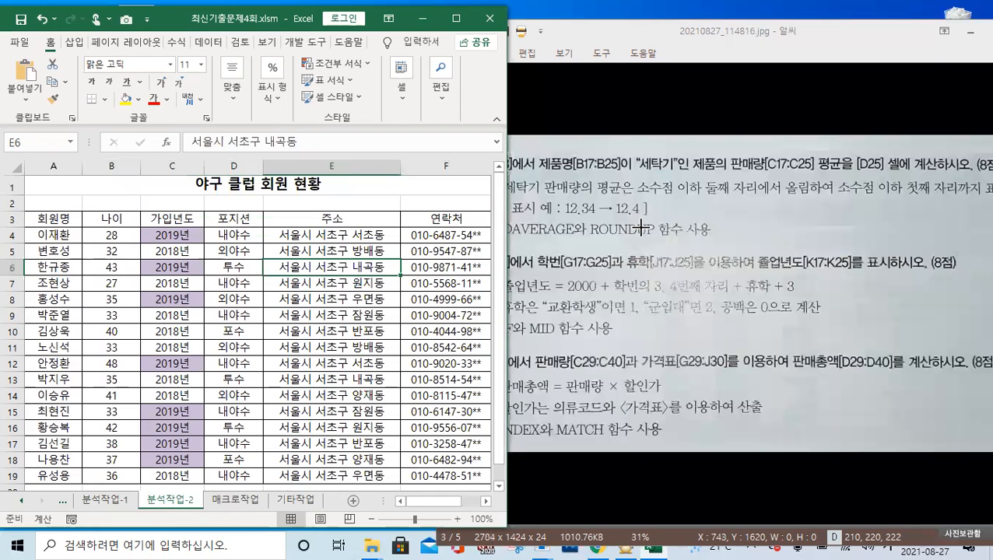
pyautogui.scroll(-1, 638, 227)
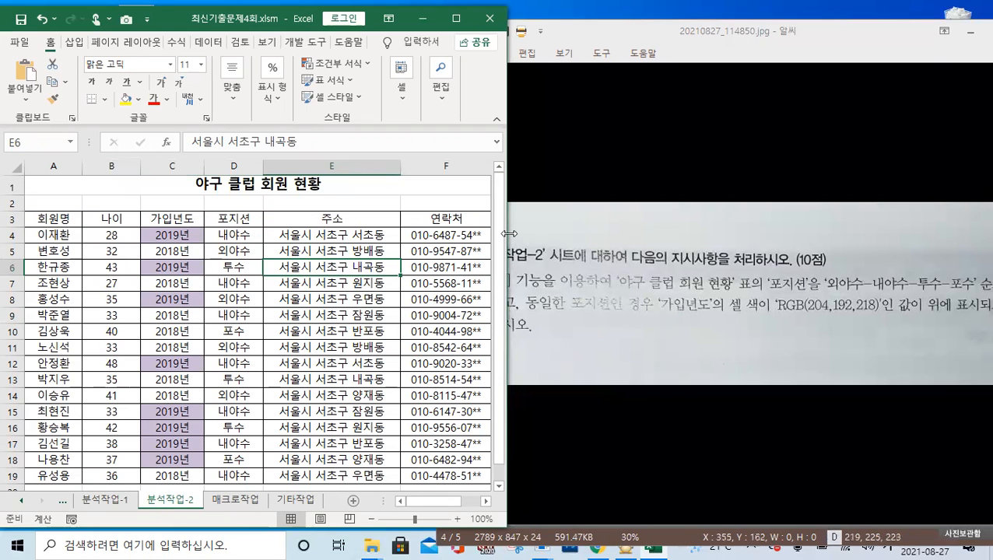
pyautogui.moveTo(509, 233); pyautogui.dragTo(459, 230)
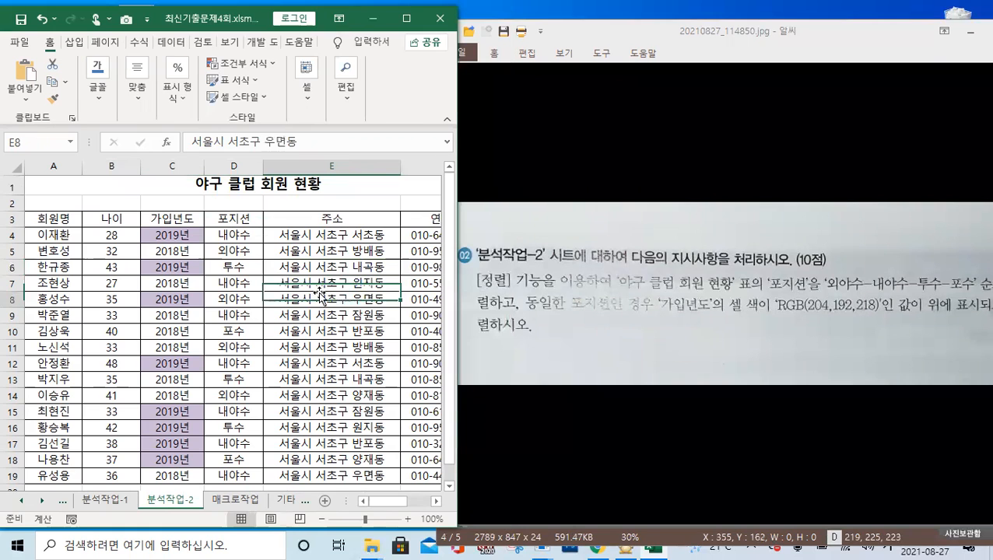
# - Start a sort of the member table A3:F19 by 포지션 with 사용자 지정 목록 as the order
pyautogui.moveTo(70, 220); pyautogui.dragTo(350, 474)
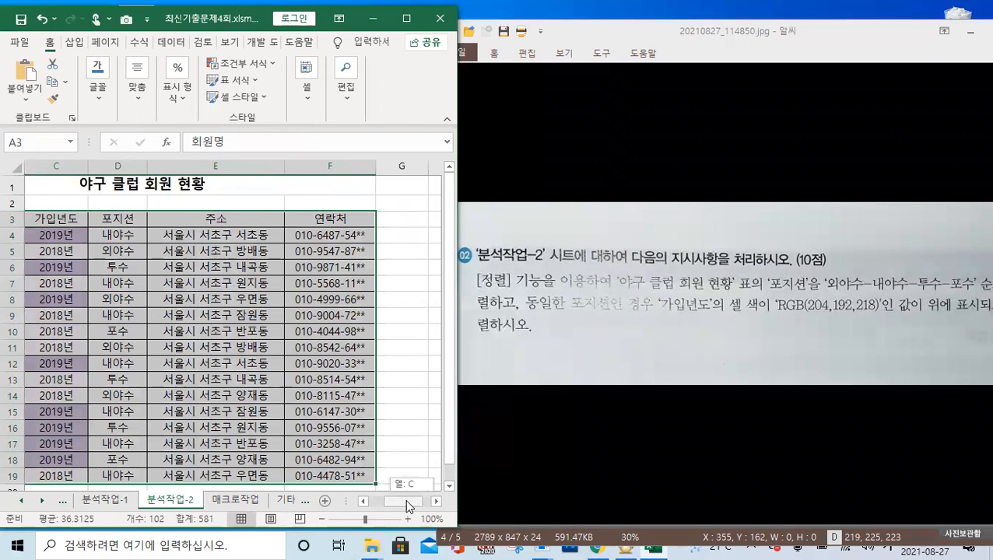
pyautogui.moveTo(405, 506); pyautogui.dragTo(372, 502)
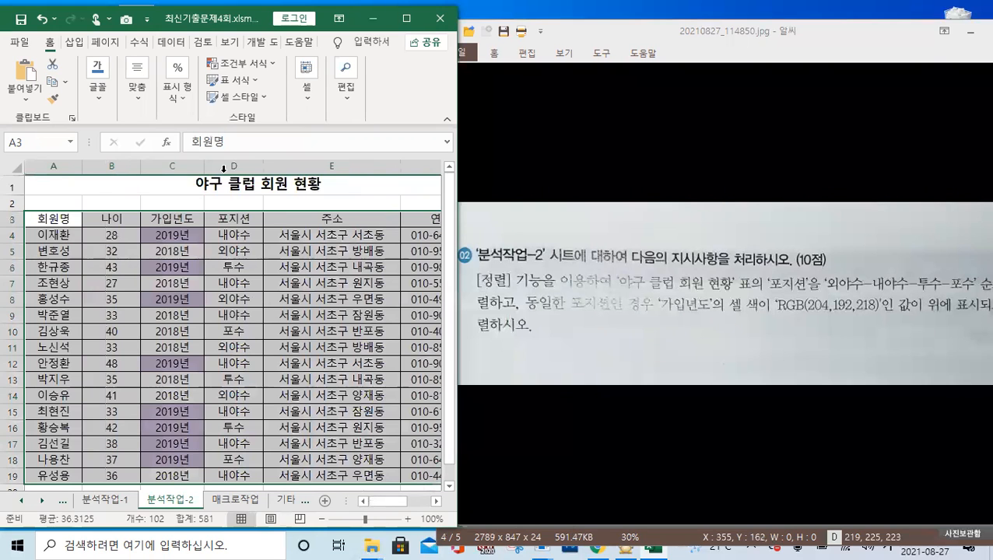
pyautogui.click(173, 42)
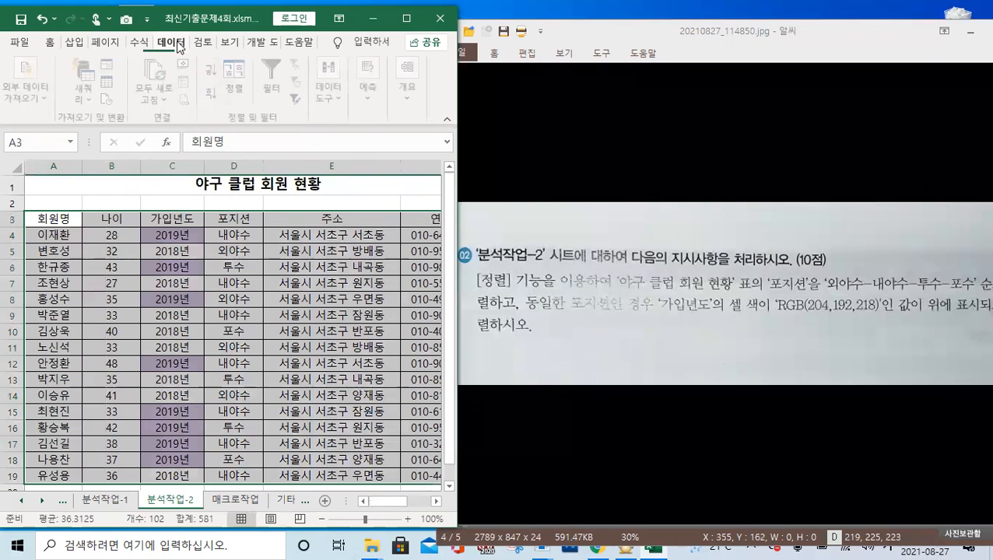
pyautogui.click(238, 78)
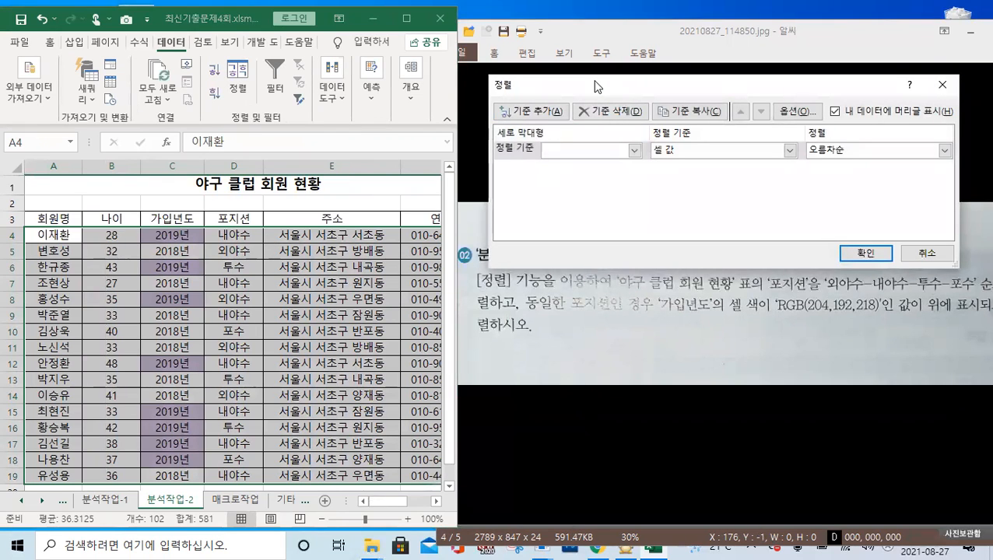
pyautogui.moveTo(596, 86); pyautogui.dragTo(563, 42)
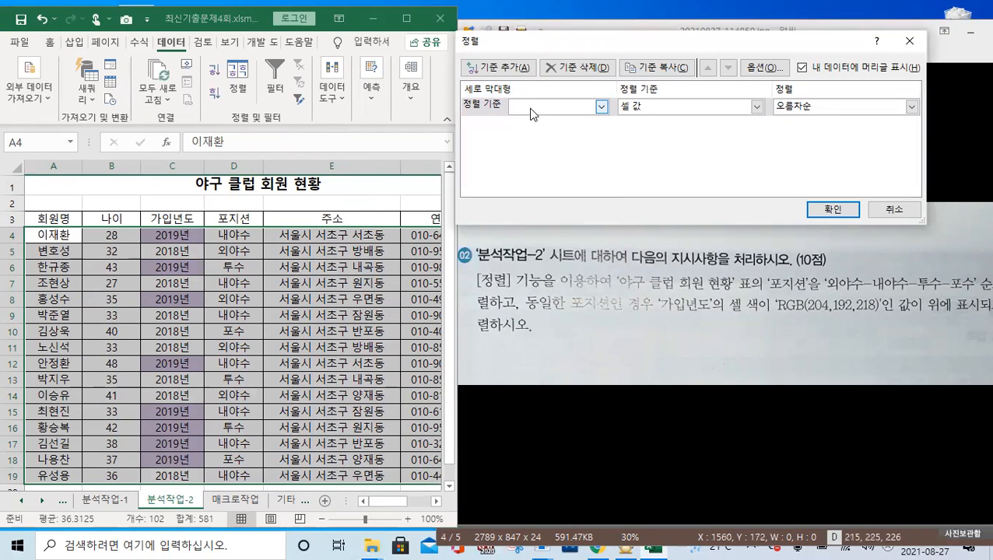
pyautogui.click(603, 107)
pyautogui.click(543, 162)
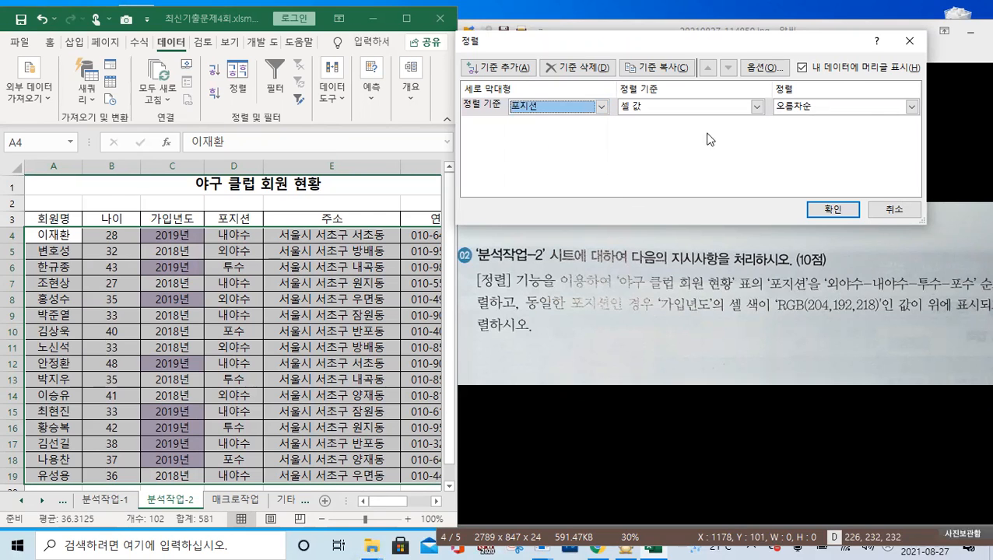
pyautogui.click(908, 109)
pyautogui.click(844, 151)
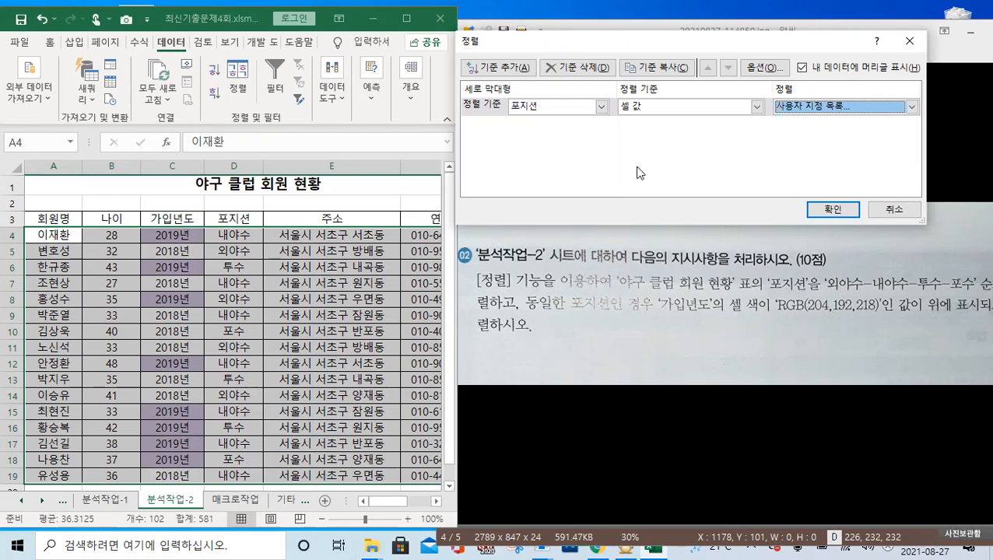
# - Delete the existing custom list 외야수, 내야수, 투수, 포수
pyautogui.moveTo(673, 123); pyautogui.dragTo(671, 161)
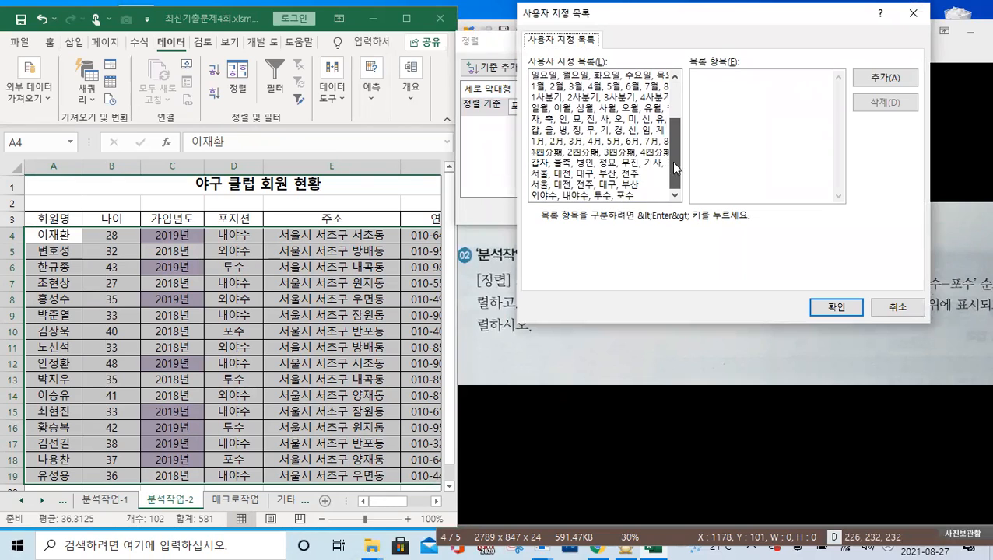
pyautogui.click(618, 195)
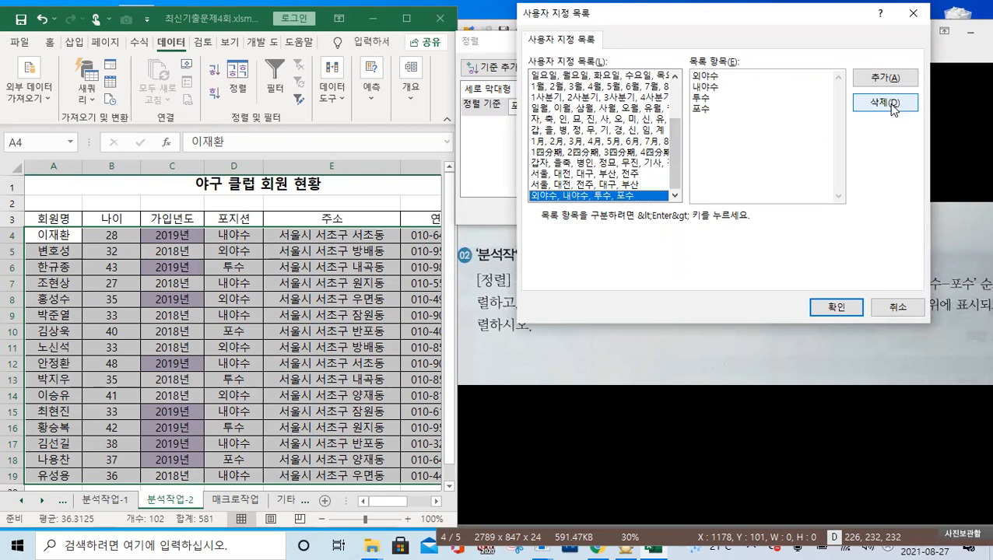
pyautogui.click(885, 102)
pyautogui.click(467, 312)
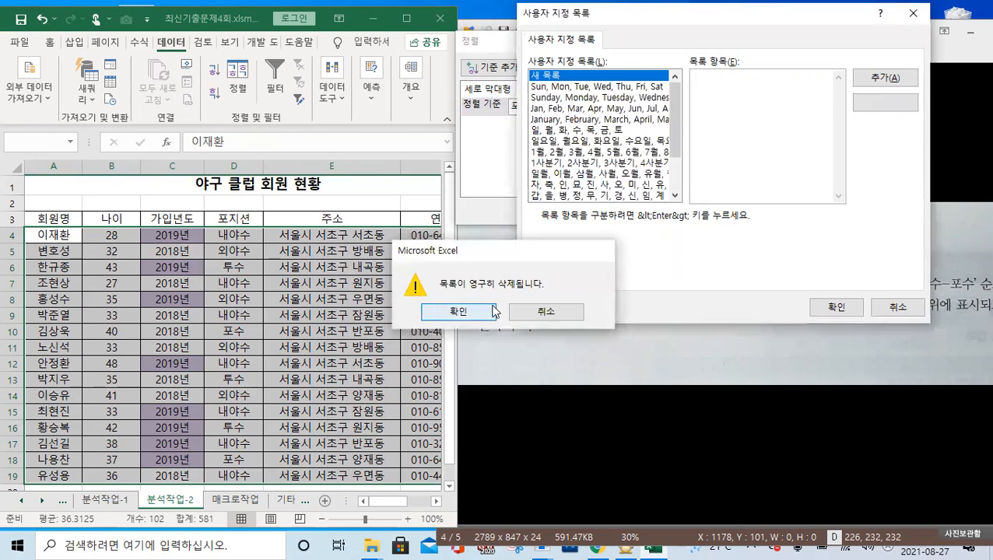
# - Create the custom list 외야수, 내야수, 투수, 포수 and apply it as the 포지션 sort order
pyautogui.moveTo(765, 14); pyautogui.dragTo(480, 111)
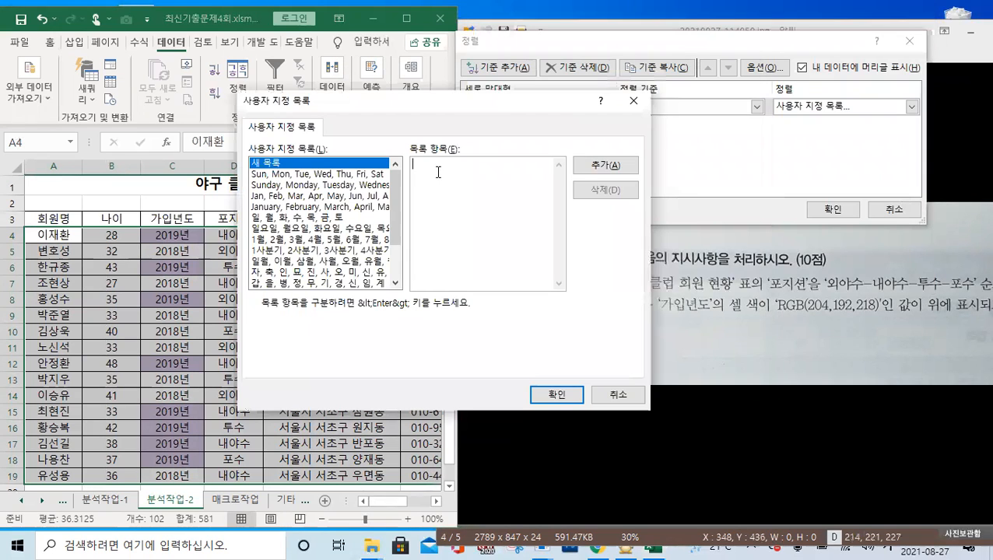
pyautogui.write('외야수')
pyautogui.press('Return')
pyautogui.write('내야수 ')
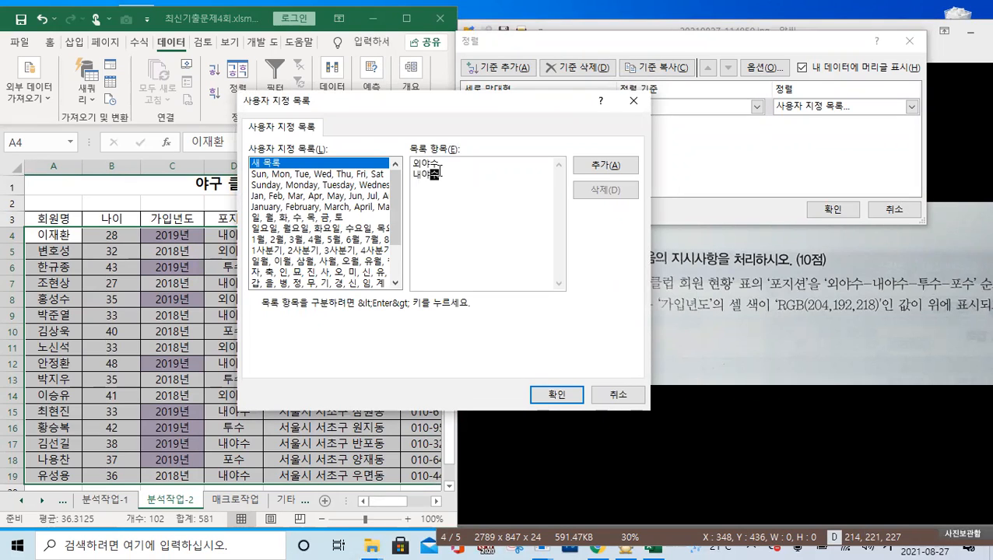
pyautogui.write('투수 ')
pyautogui.write('포수')
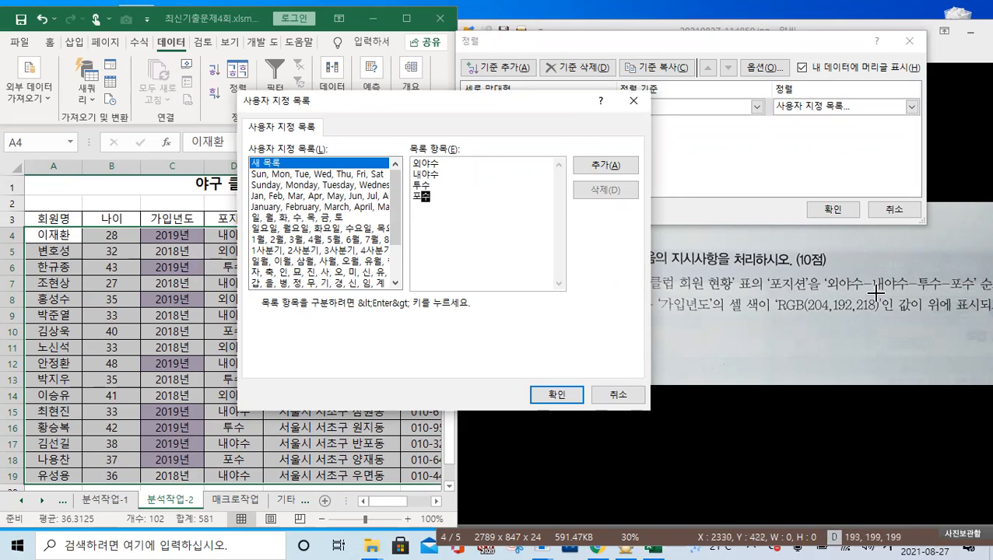
pyautogui.click(603, 168)
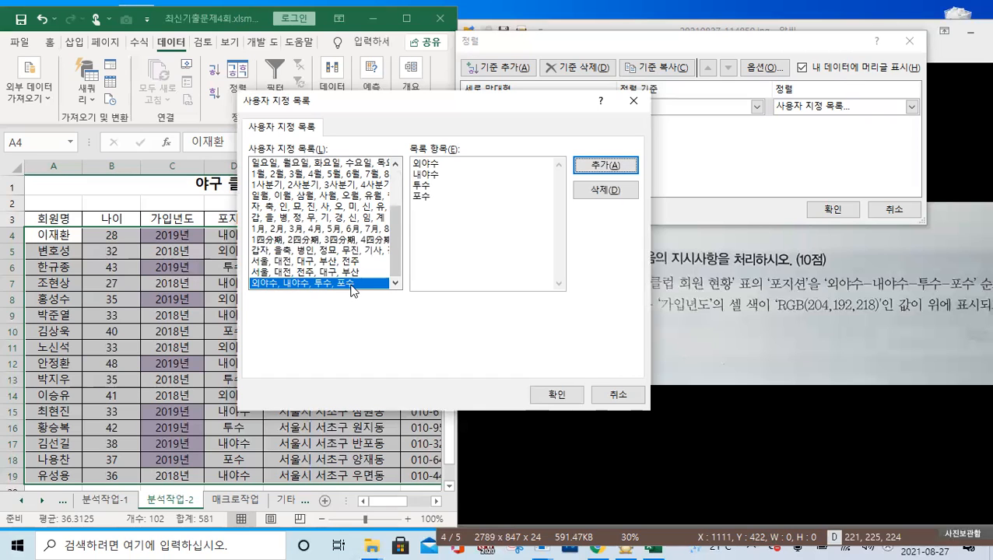
pyautogui.click(556, 394)
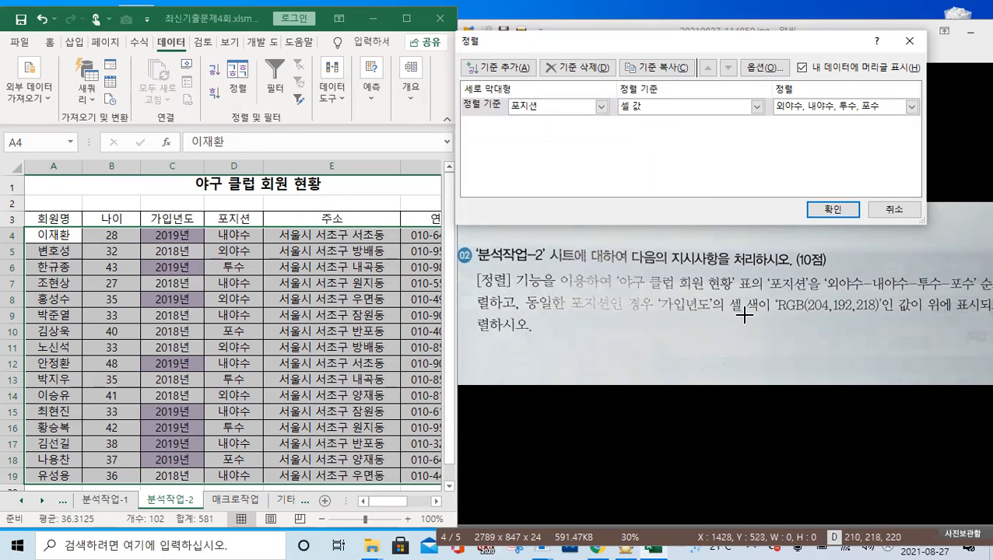
# - Add a second sort level on 가입년도 by 셀 색 with the light purple colour set to 위에 표시, and run the sort
pyautogui.click(510, 69)
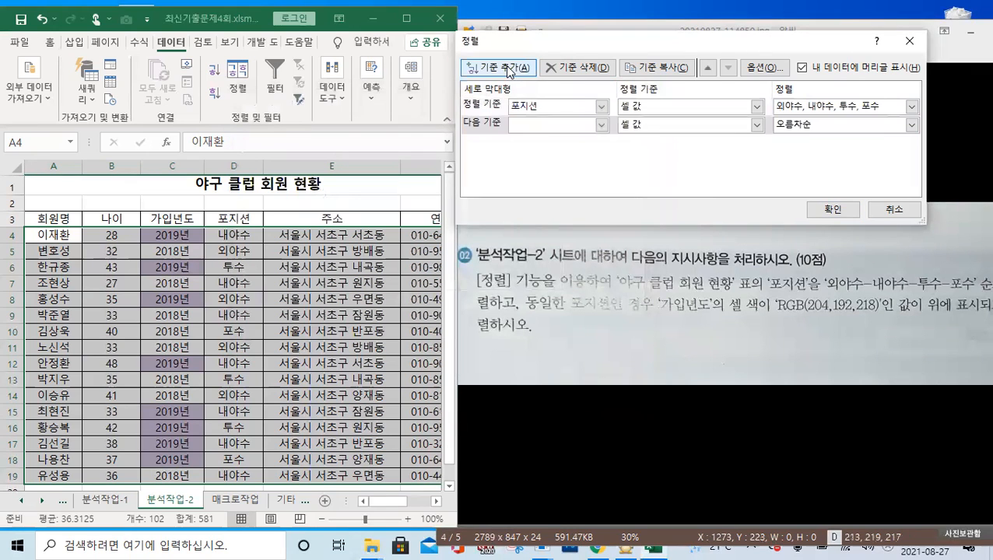
pyautogui.click(602, 124)
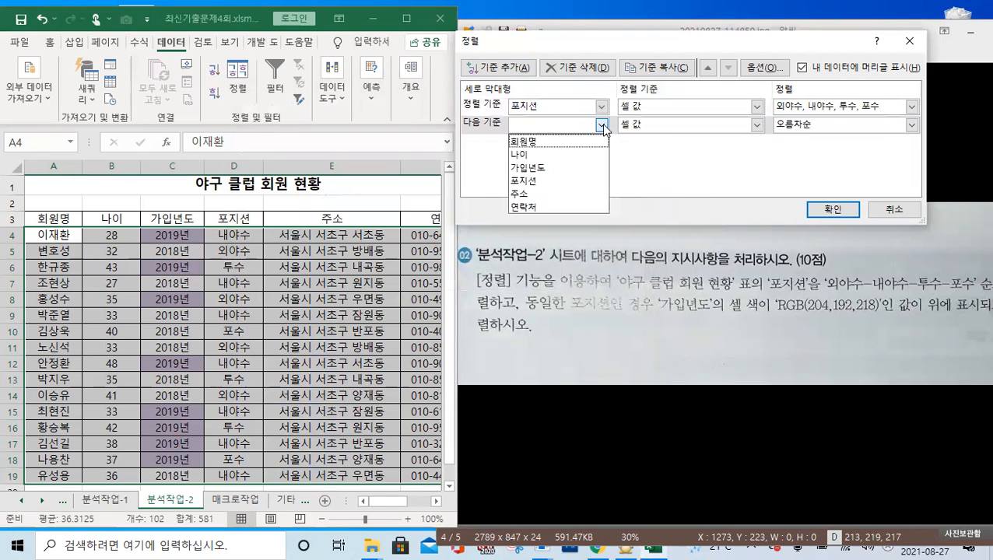
pyautogui.click(544, 175)
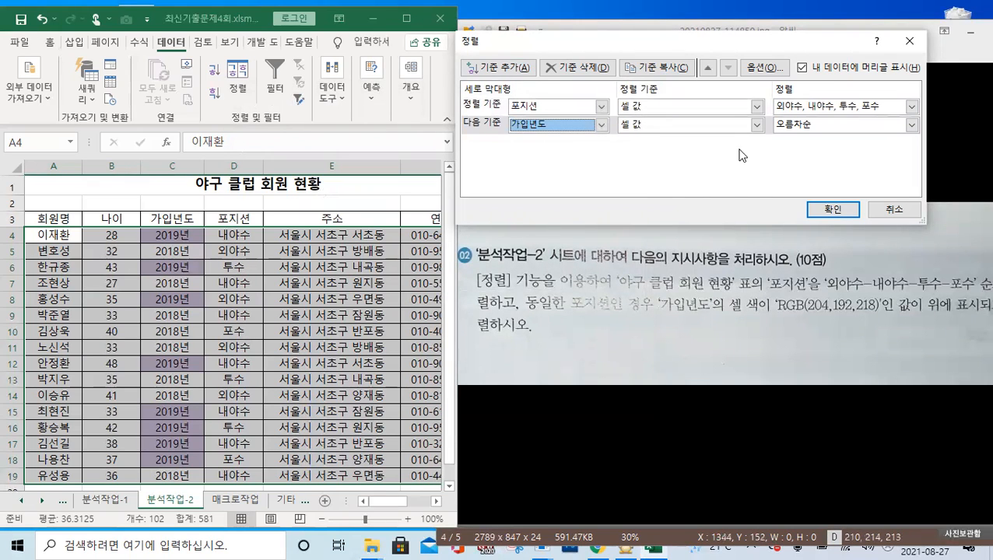
pyautogui.click(756, 126)
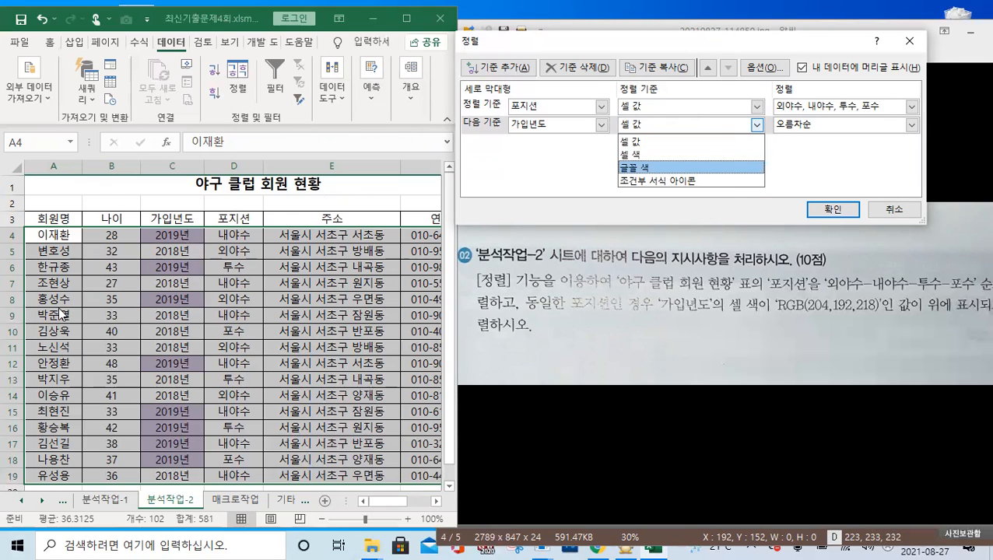
pyautogui.click(639, 154)
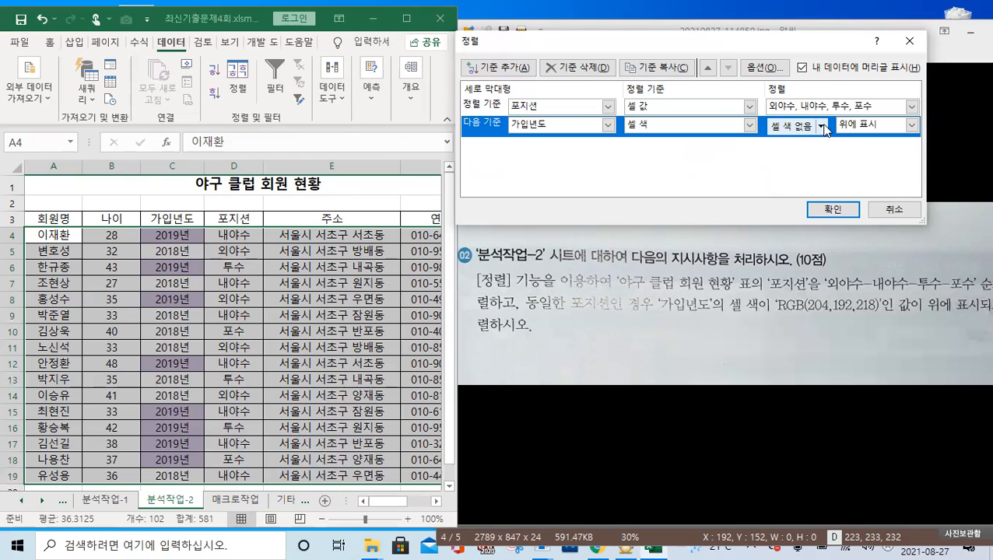
pyautogui.click(822, 125)
pyautogui.click(778, 169)
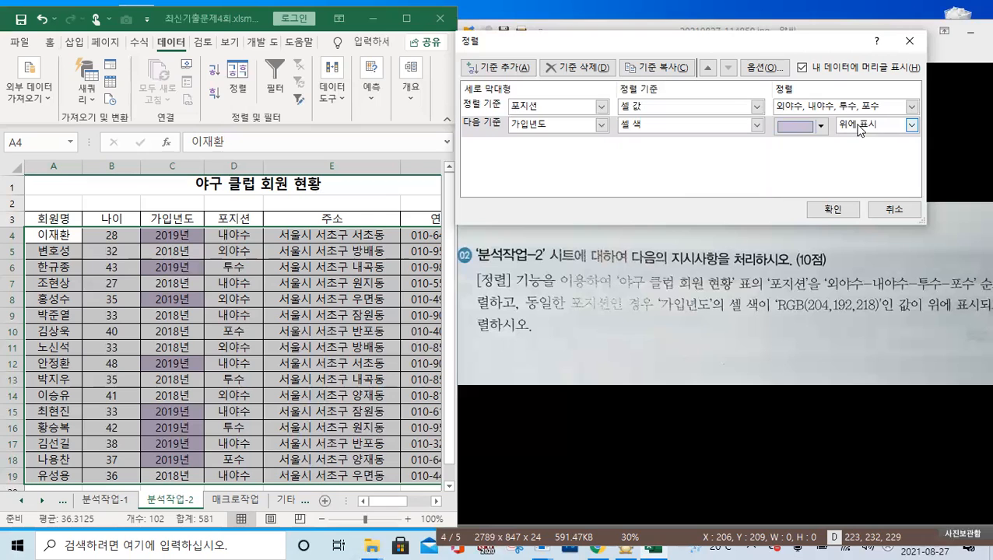
pyautogui.click(845, 208)
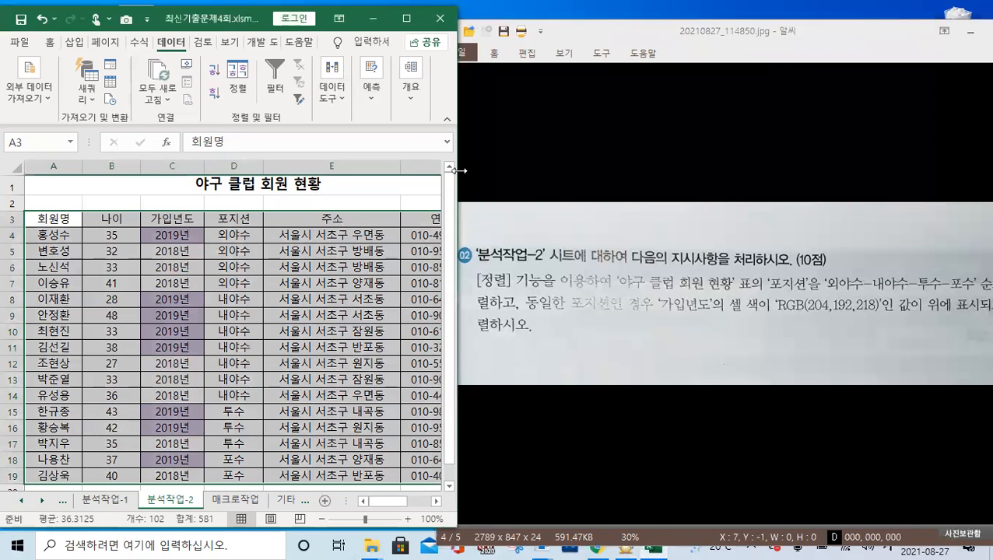
# - Widen the workbook window until all columns of the sorted member table show, and deselect the table
pyautogui.moveTo(459, 171); pyautogui.dragTo(559, 170)
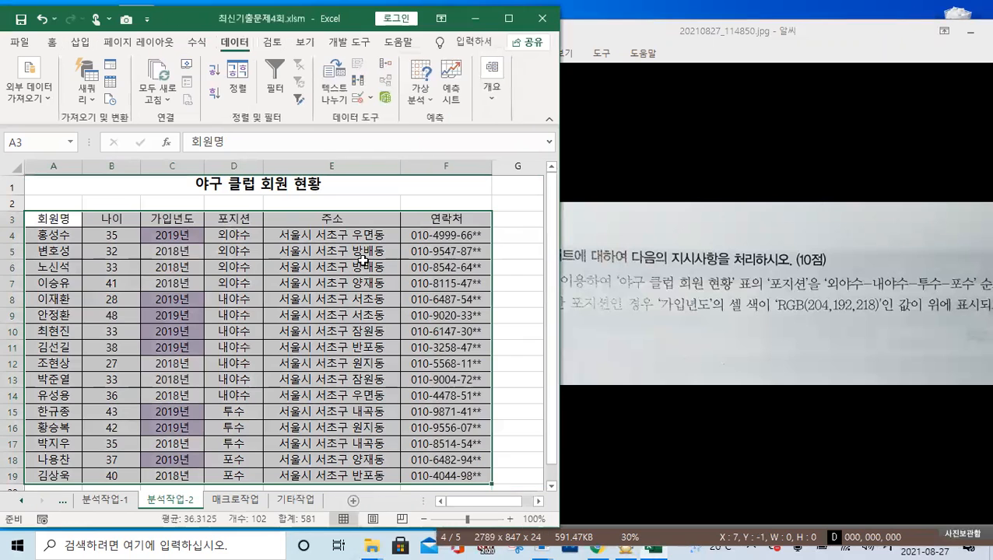
pyautogui.click(351, 297)
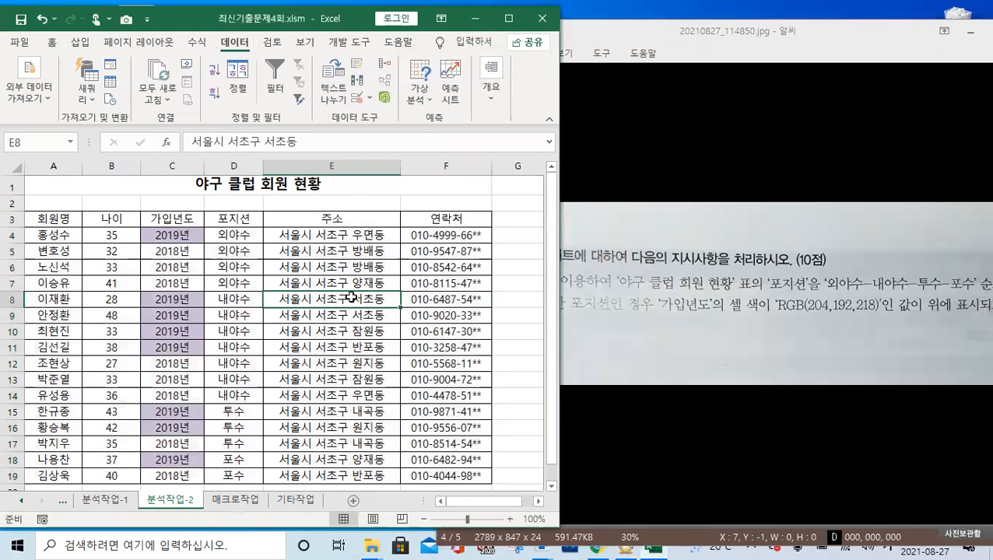
# - Look through the whole 영업부 사원별 실적 현황 table on the 분석작업-1 sheet
pyautogui.click(117, 501)
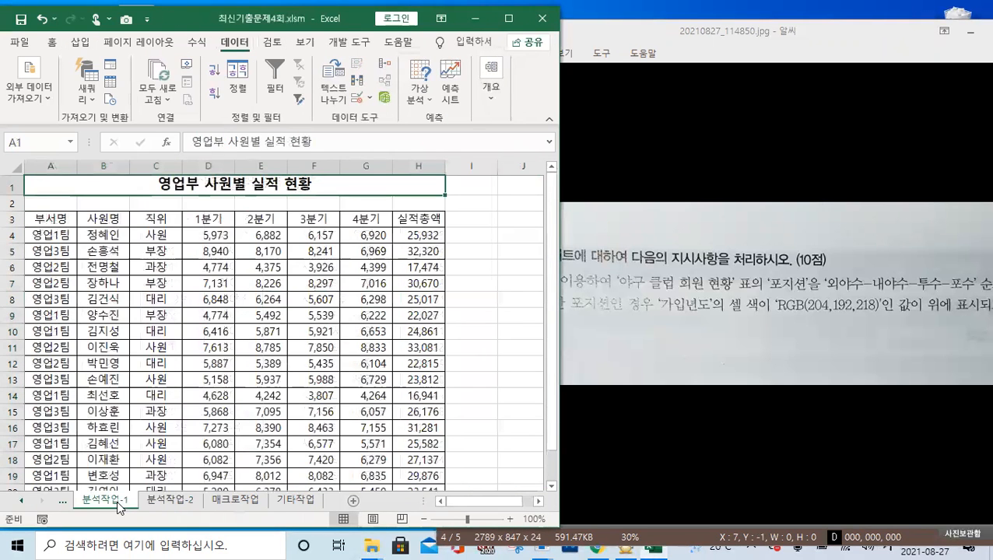
pyautogui.click(364, 332)
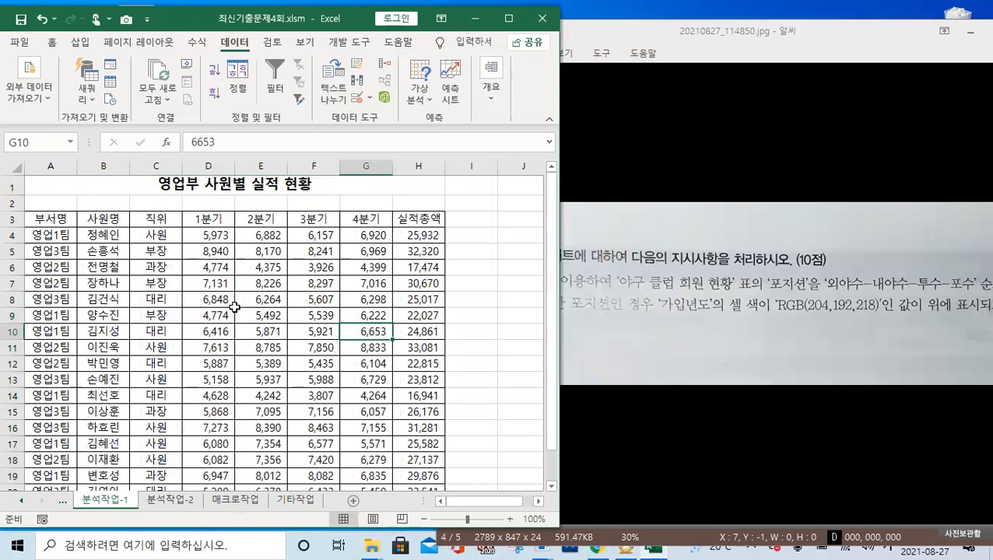
pyautogui.scroll(-1, 233, 308)
pyautogui.scroll(-1, 236, 306)
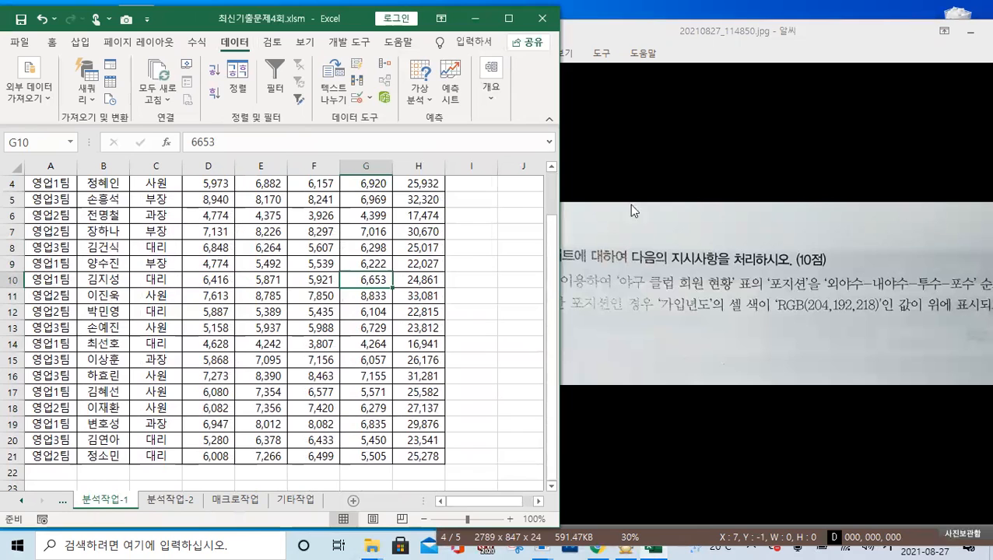
pyautogui.click(224, 278)
pyautogui.scroll(1, 157, 255)
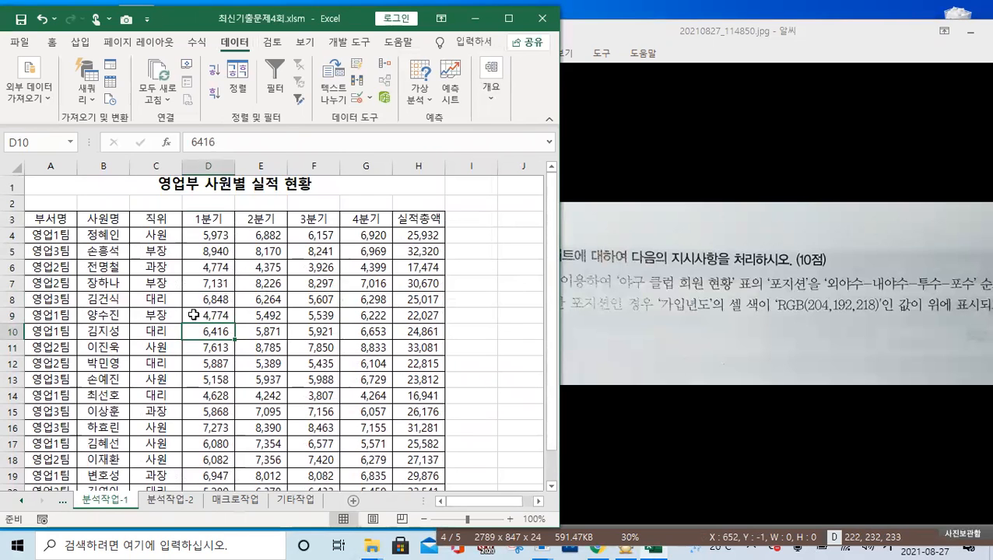
pyautogui.scroll(-1, 288, 324)
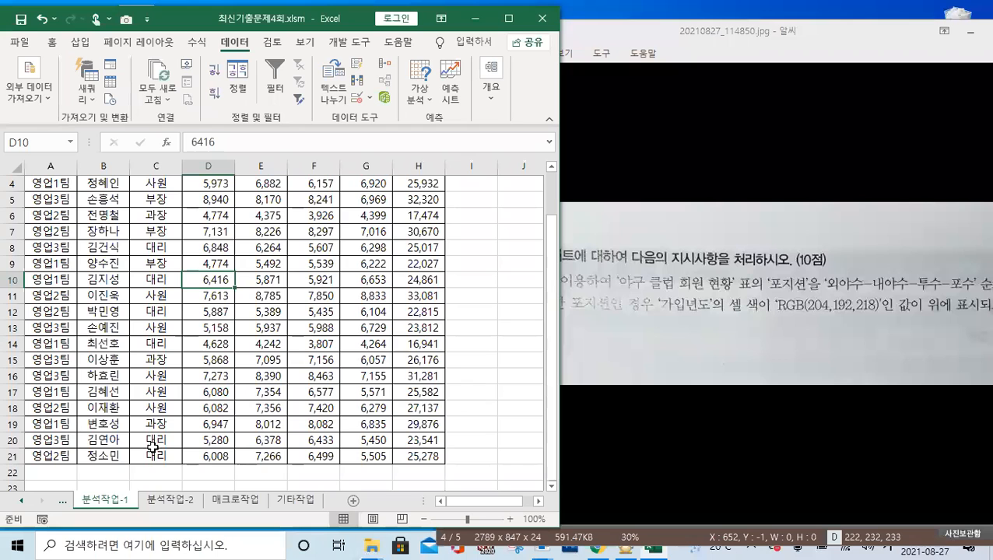
# - Go back to the 기본작업-3 sheet and bring up the 문제 1 기본작업 page in the 알씨 image viewer
pyautogui.click(63, 501)
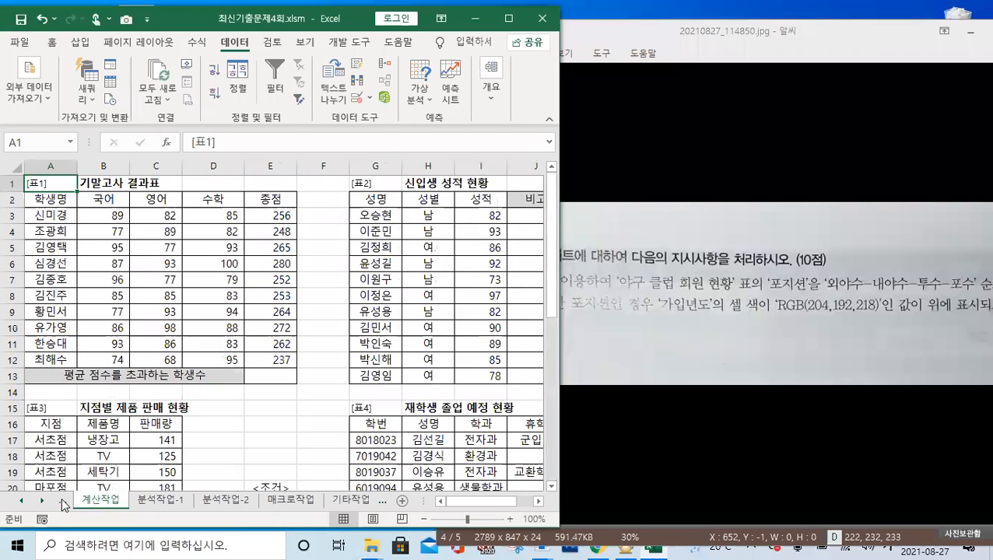
pyautogui.click(63, 503)
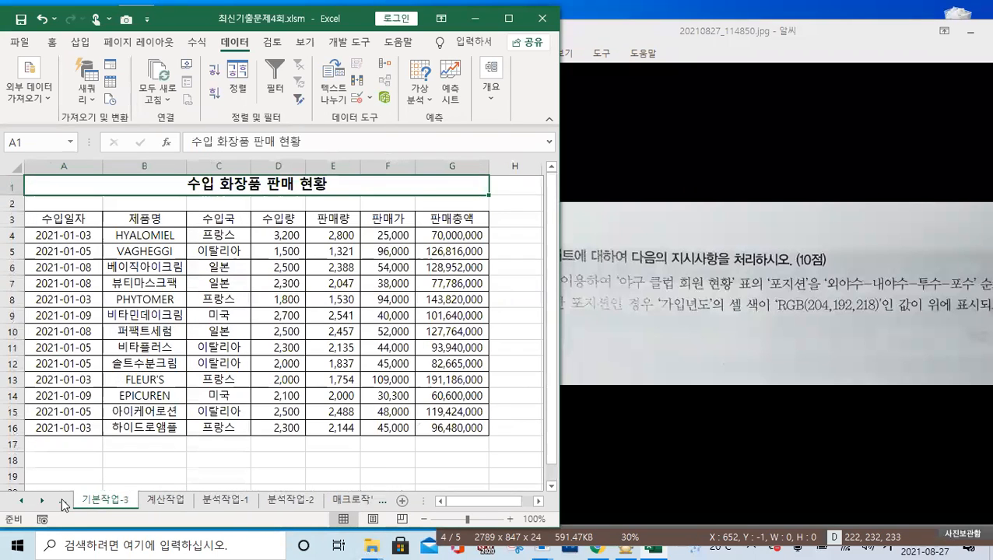
pyautogui.click(615, 312)
pyautogui.scroll(3, 660, 322)
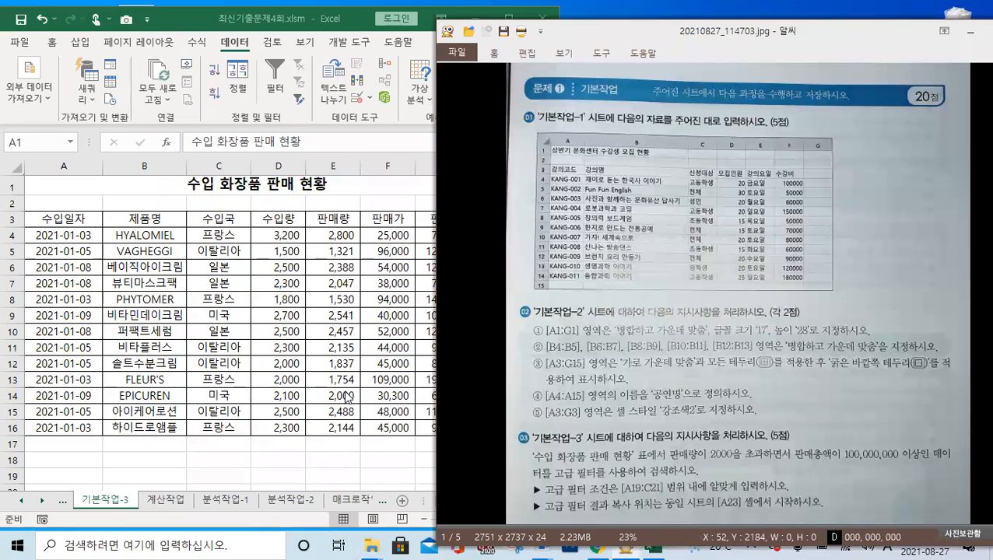
# - Open the 기본작업-2 sheet in Excel and check its formatting instructions on the exam page
pyautogui.hotkey('alt', 'Tab')
pyautogui.click(685, 456)
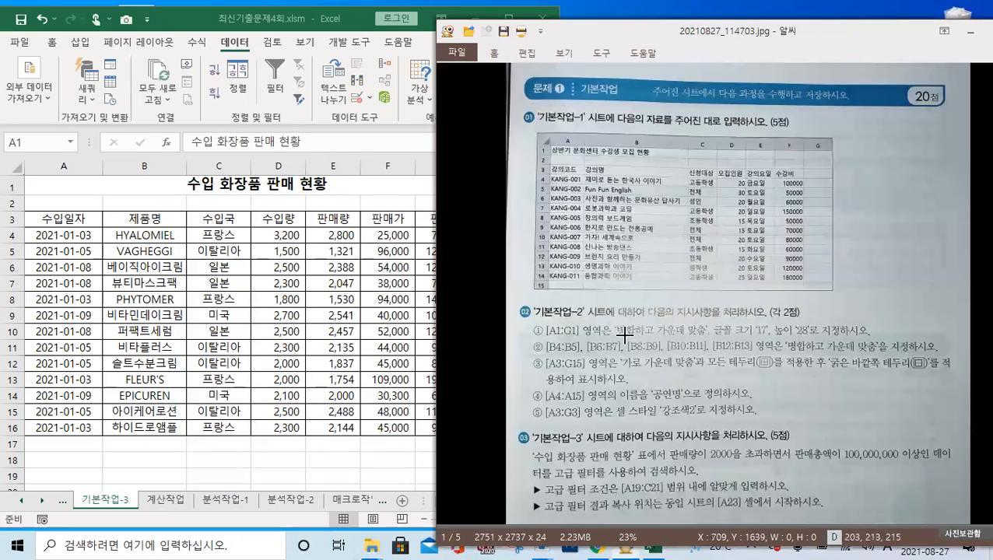
pyautogui.click(62, 502)
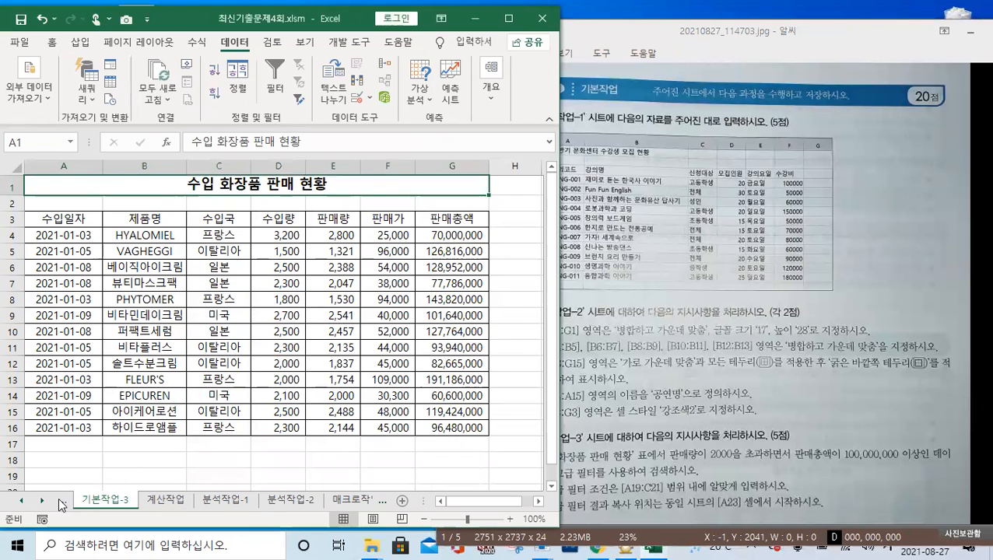
pyautogui.click(62, 502)
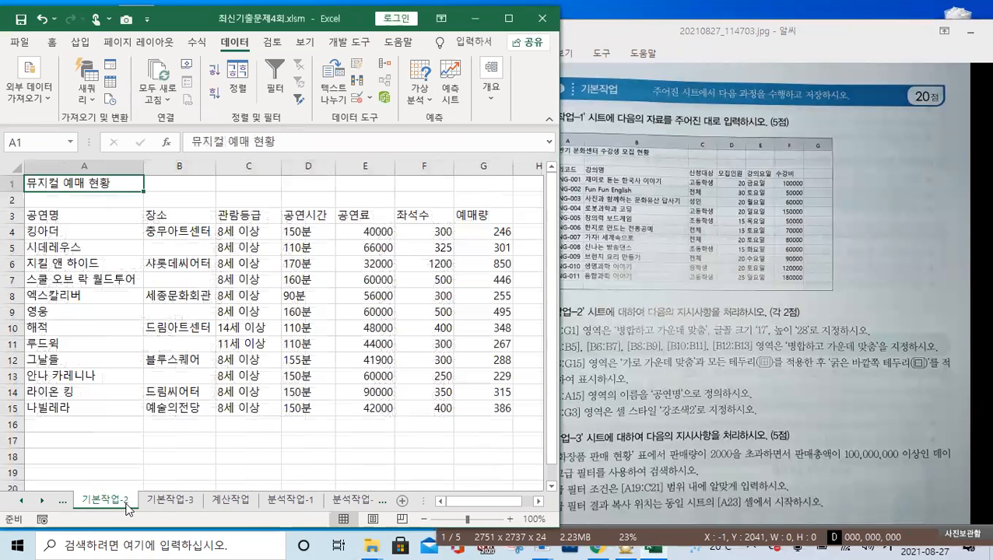
pyautogui.click(341, 408)
pyautogui.click(736, 398)
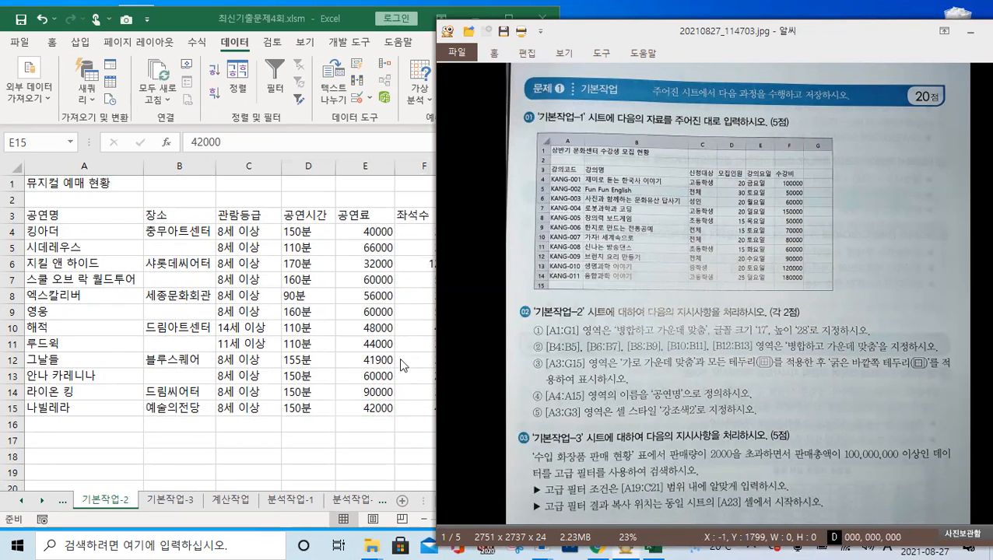
# - Merge and center B4:B5, B6:B7, B8:B9, B10:B11 and B12:B13 in the 장소 column of 기본작업-2
pyautogui.click(326, 343)
pyautogui.moveTo(194, 235); pyautogui.dragTo(193, 375)
pyautogui.keyDown('ctrl'); pyautogui.click(192, 360); pyautogui.keyUp('ctrl')
pyautogui.click(51, 43)
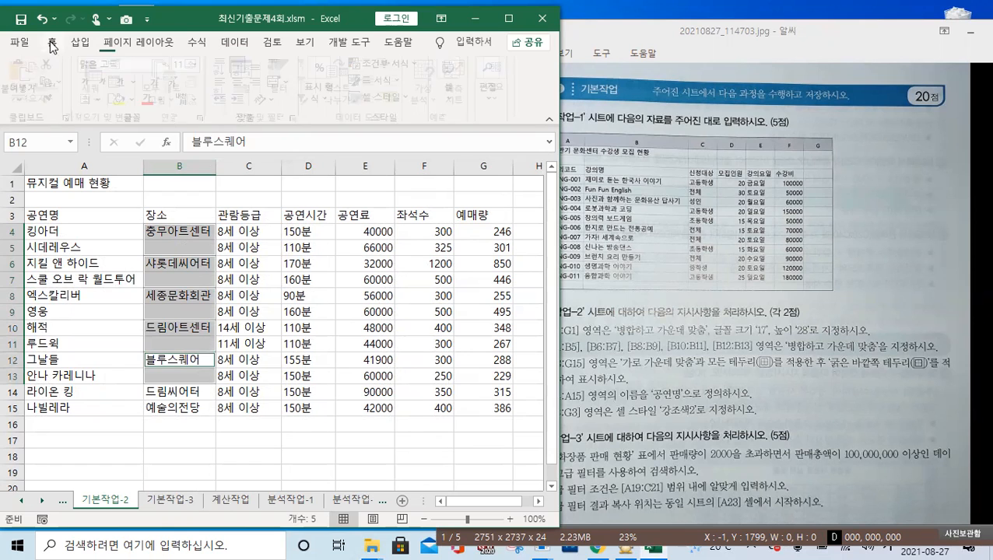
pyautogui.click(280, 84)
pyautogui.click(315, 281)
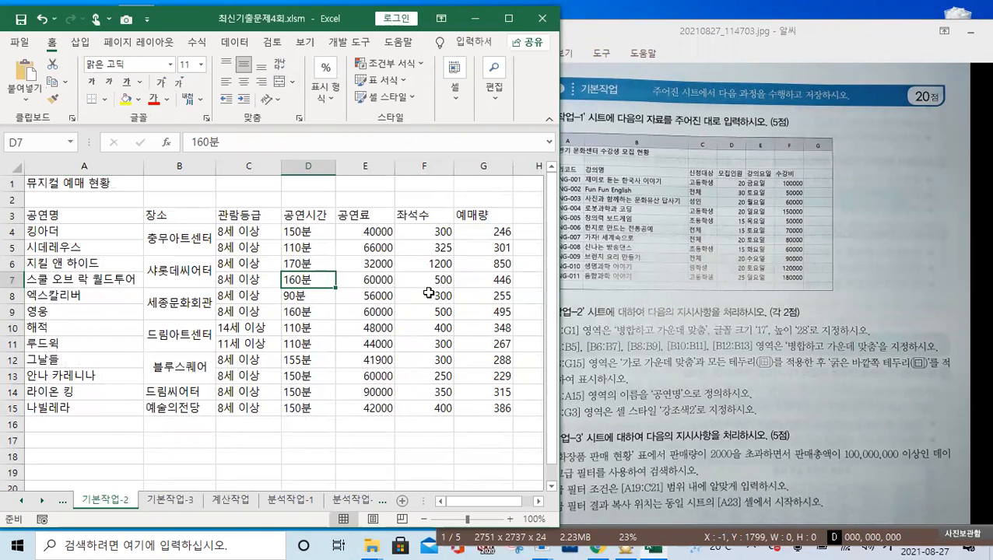
pyautogui.moveTo(767, 41); pyautogui.dragTo(766, 26)
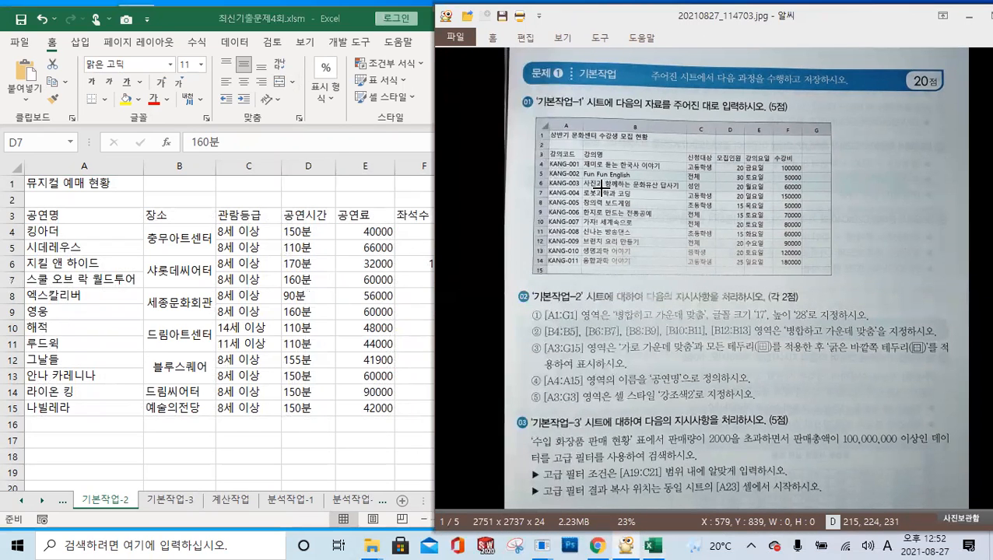